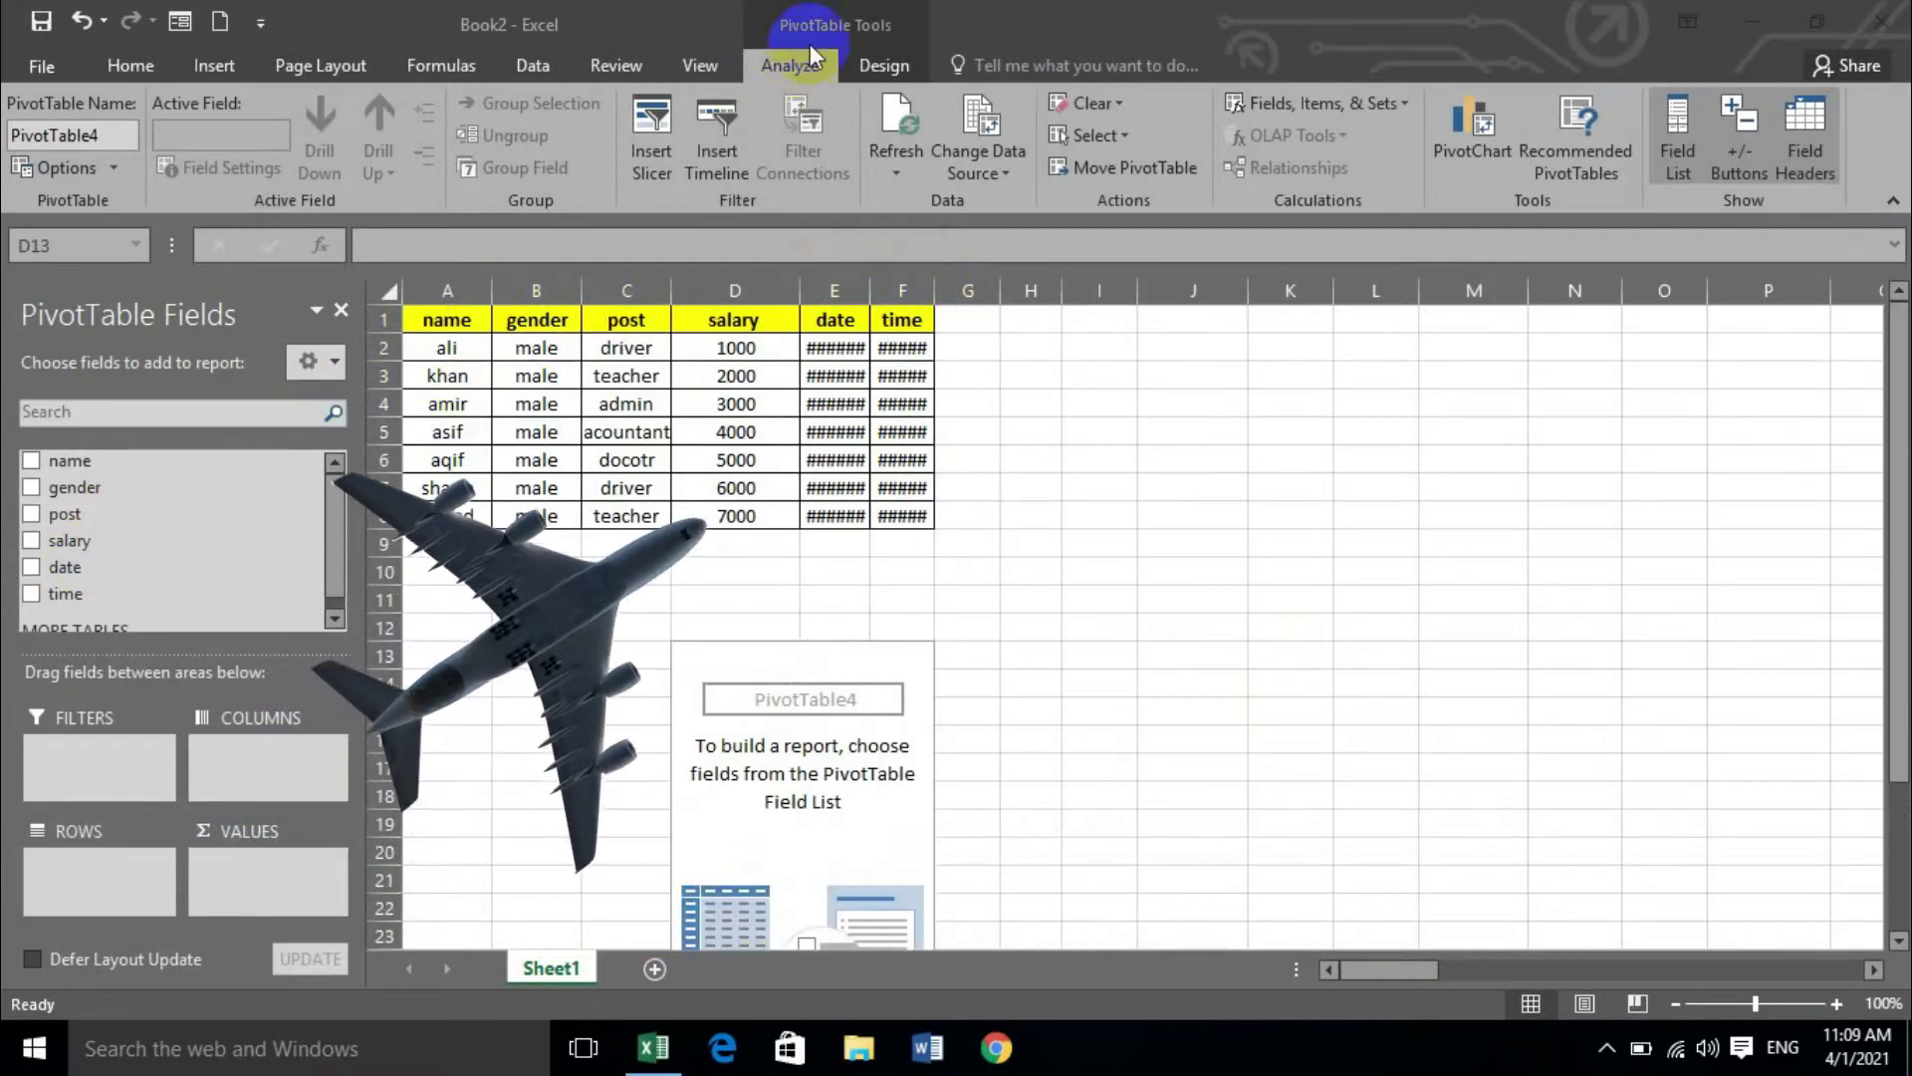
- Fit the widths of the time and date columns to their contents
double_click(931, 299)
double_click(872, 298)
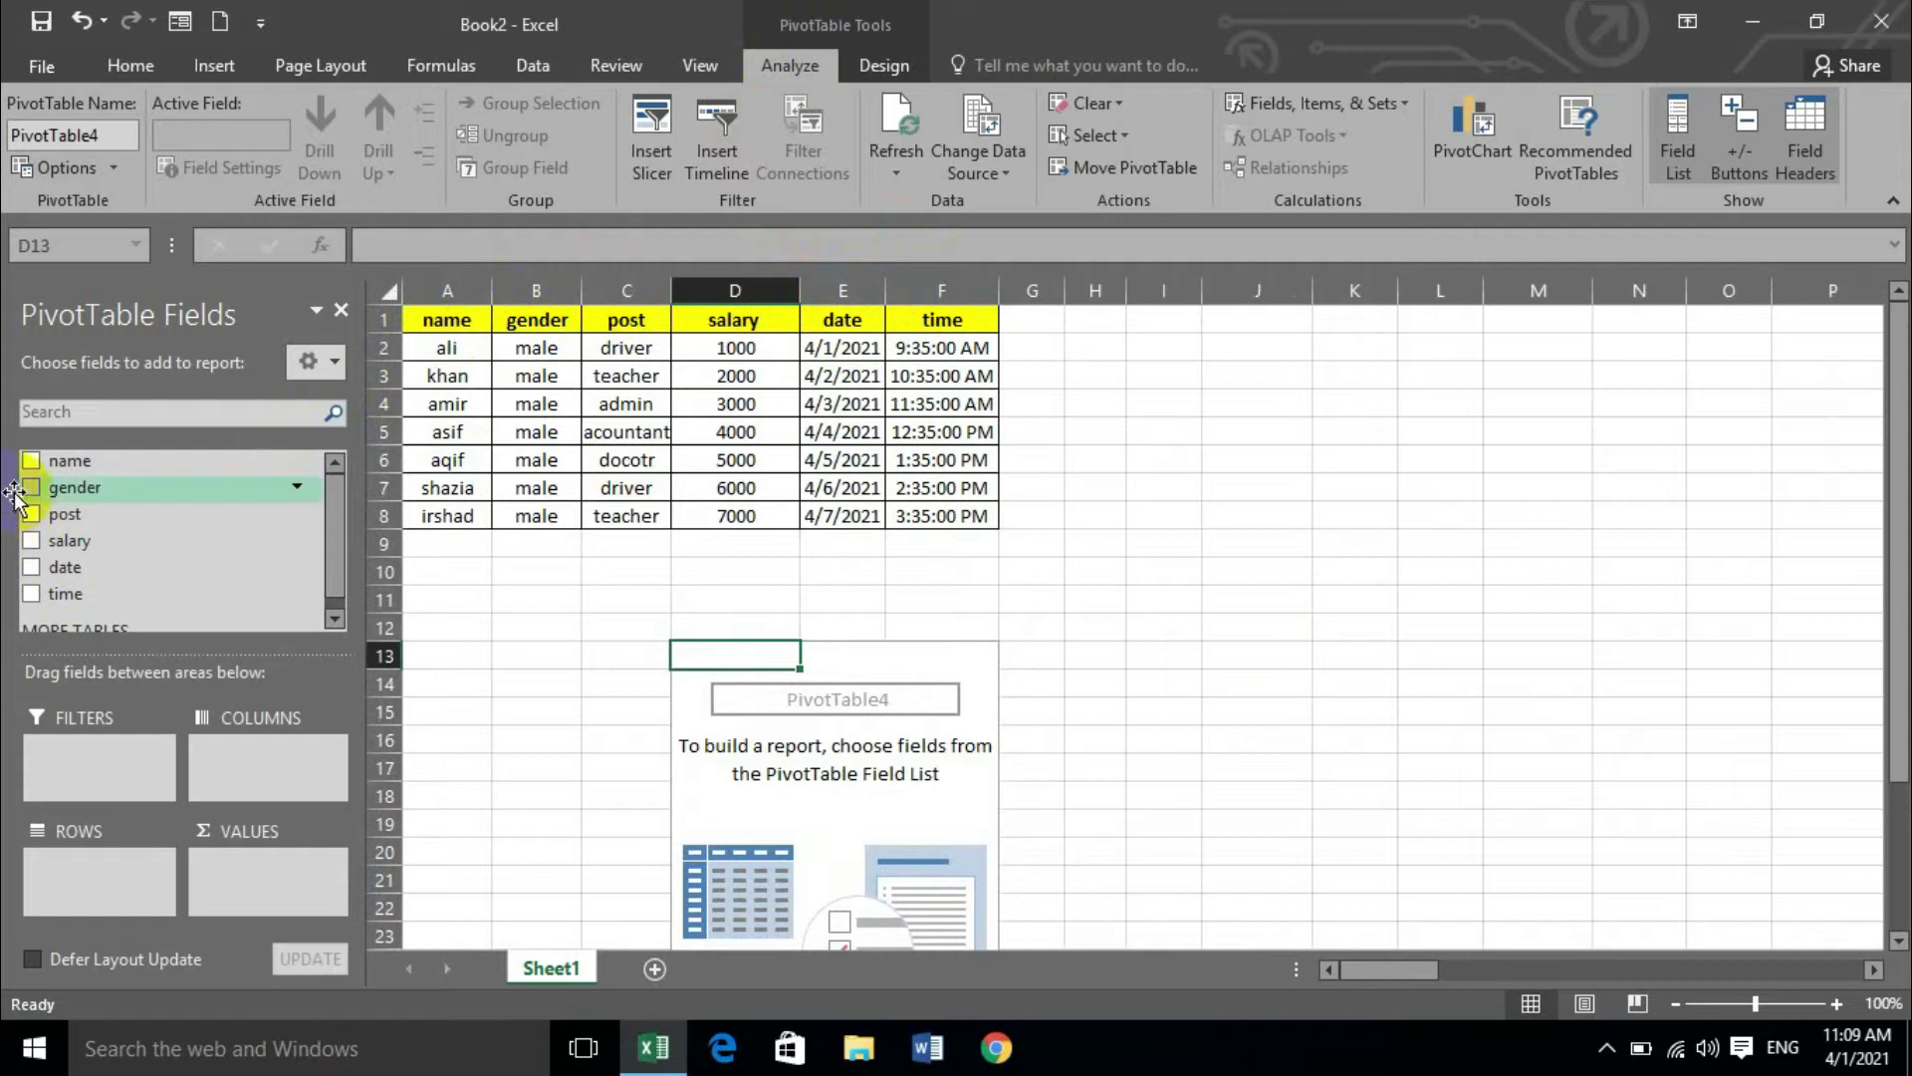
- Build the PivotTable with name as rows, post as columns, gender as filter and salary as values
left_click_drag(80, 460, 70, 865)
left_click_drag(96, 498, 214, 762)
left_click_drag(69, 528, 210, 862)
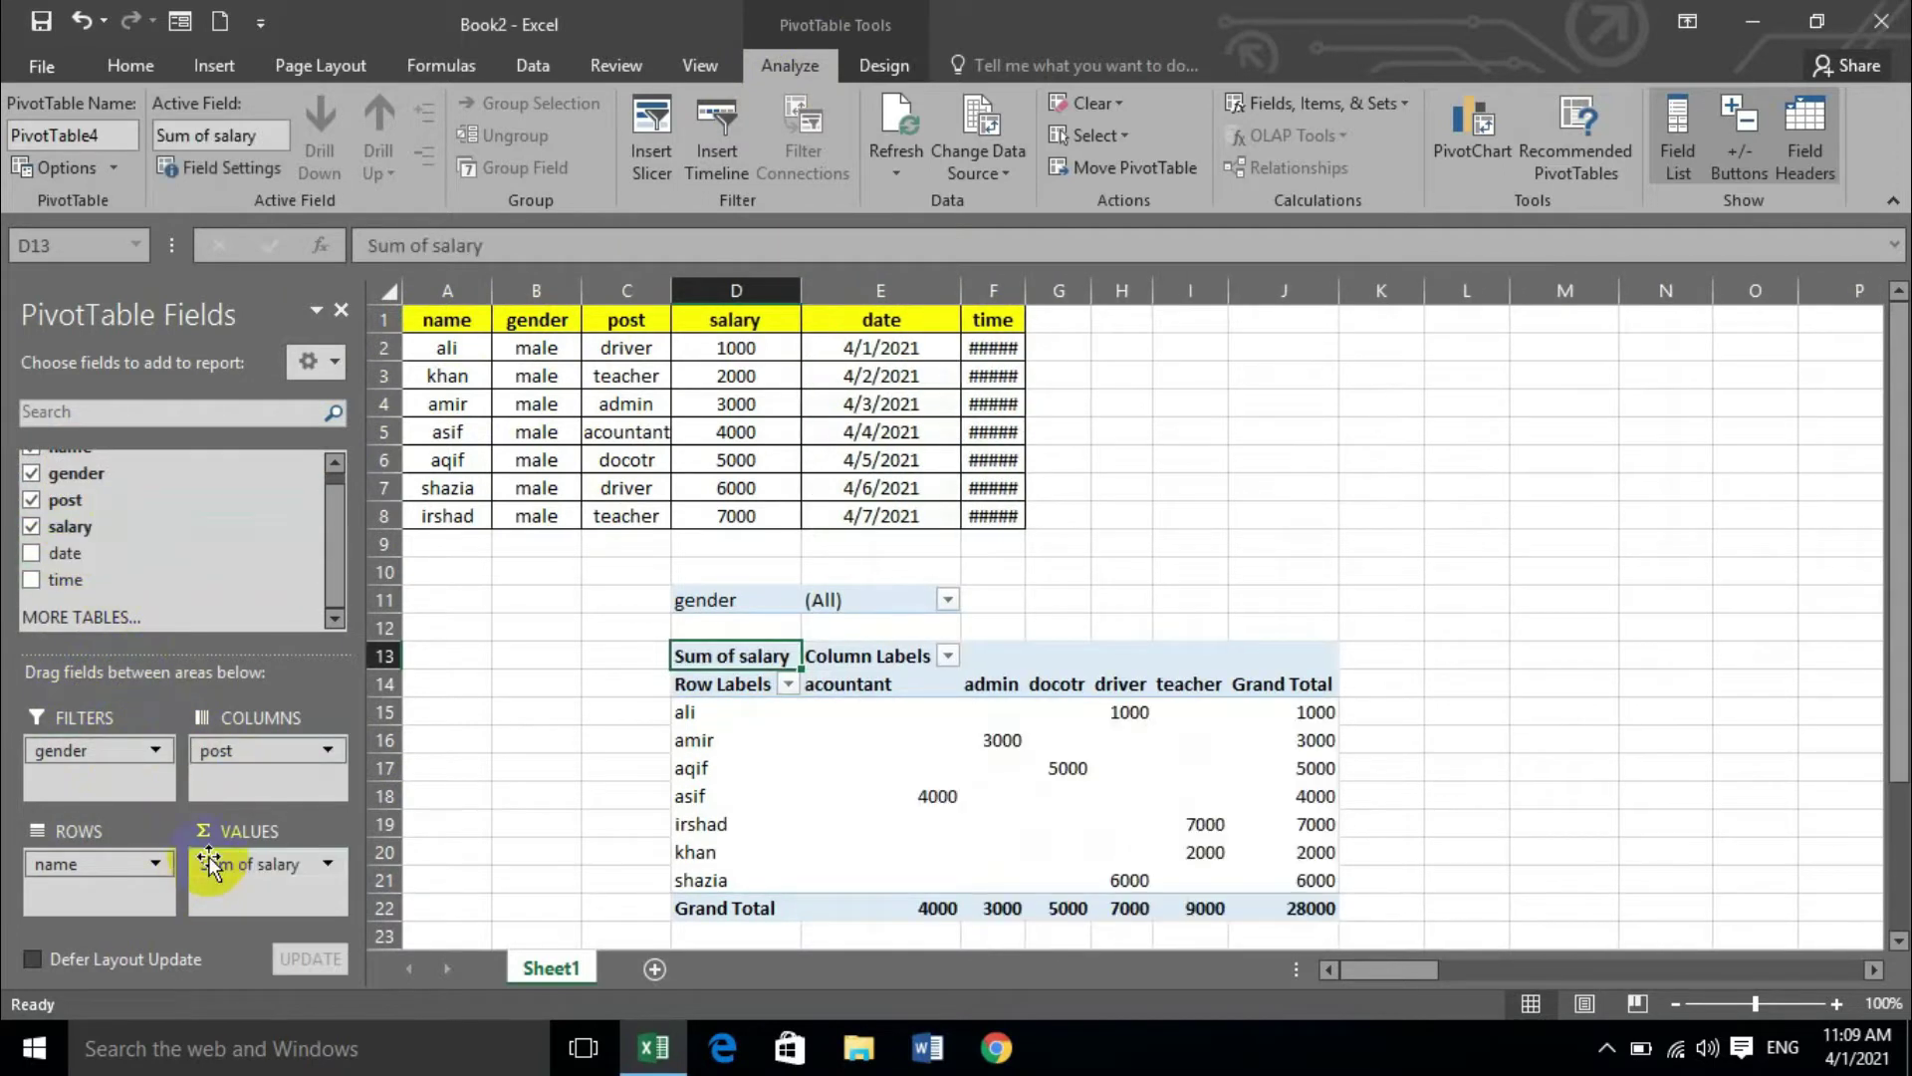
- Examine which field is active for the PivotTable's post heading, salary heading, name rows and an accountant salary value
scroll(1026, 866, "down", 2)
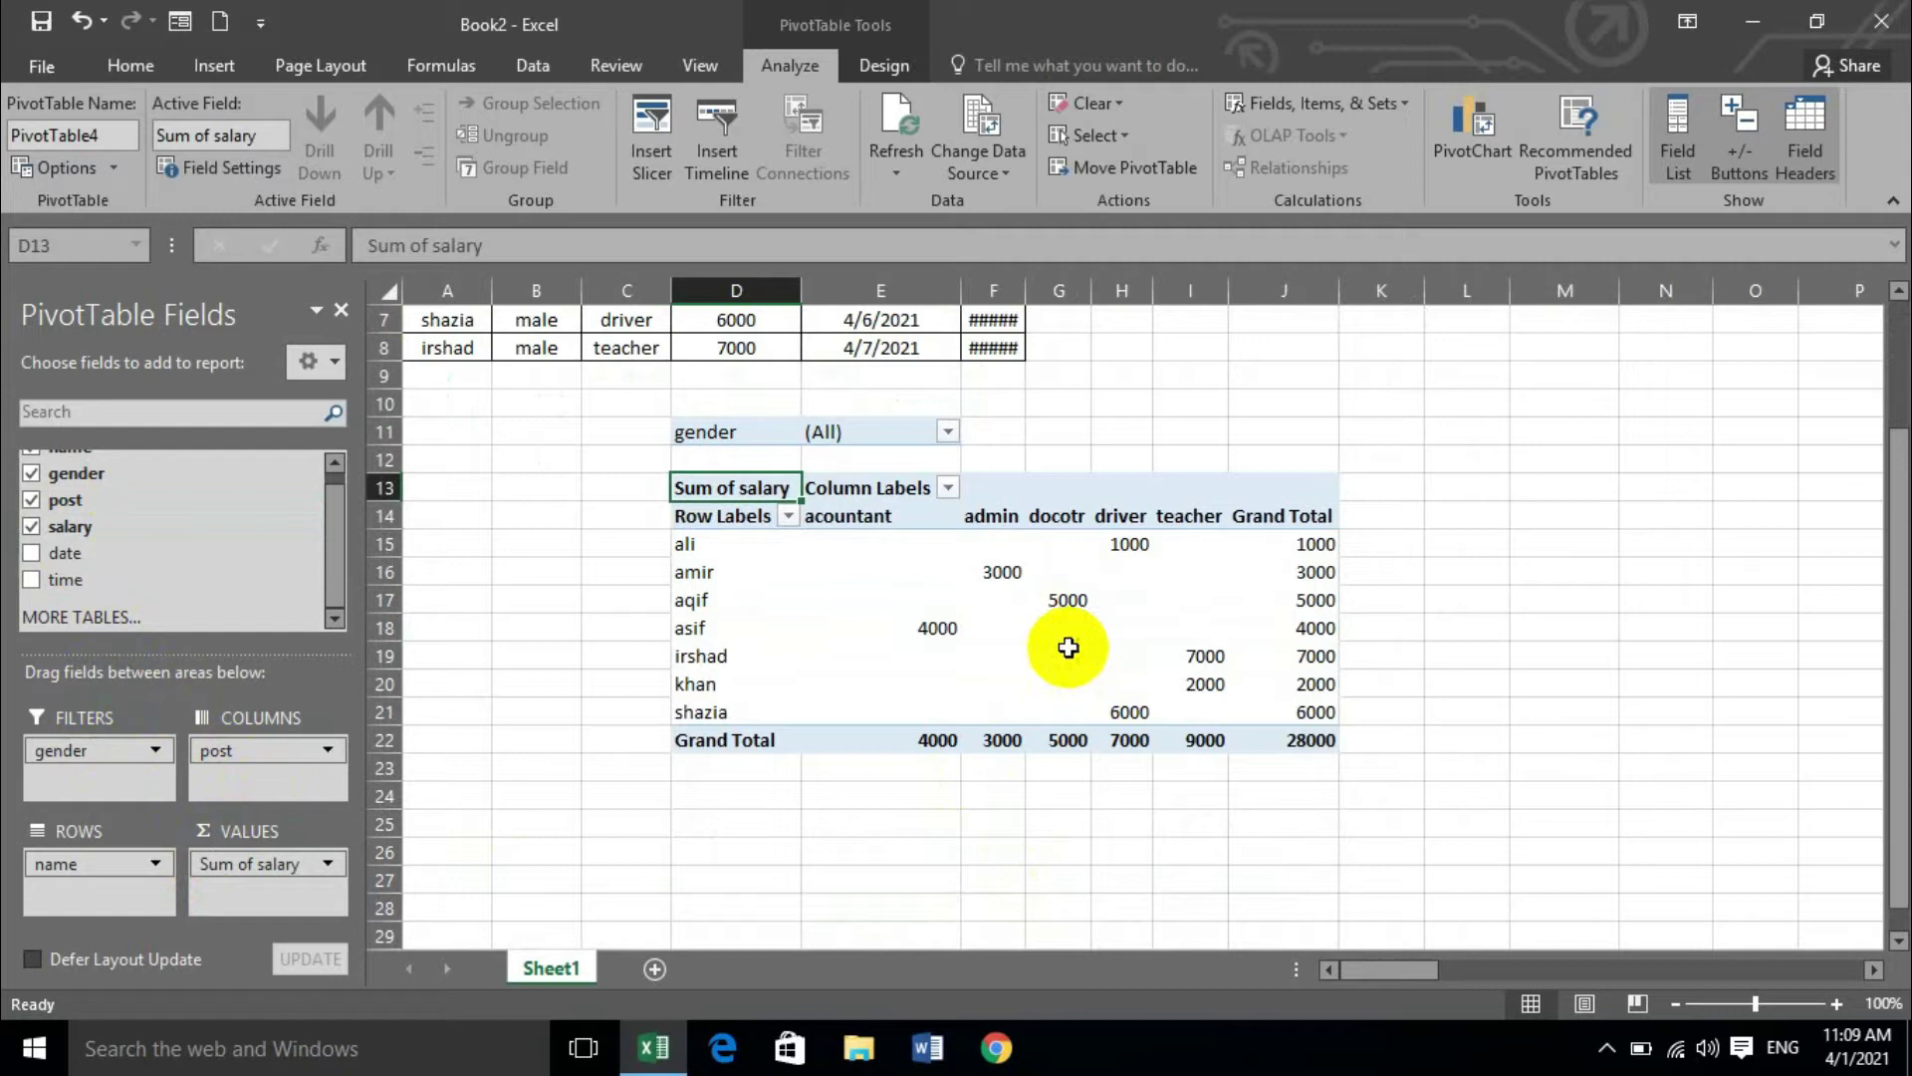
left_click(842, 598)
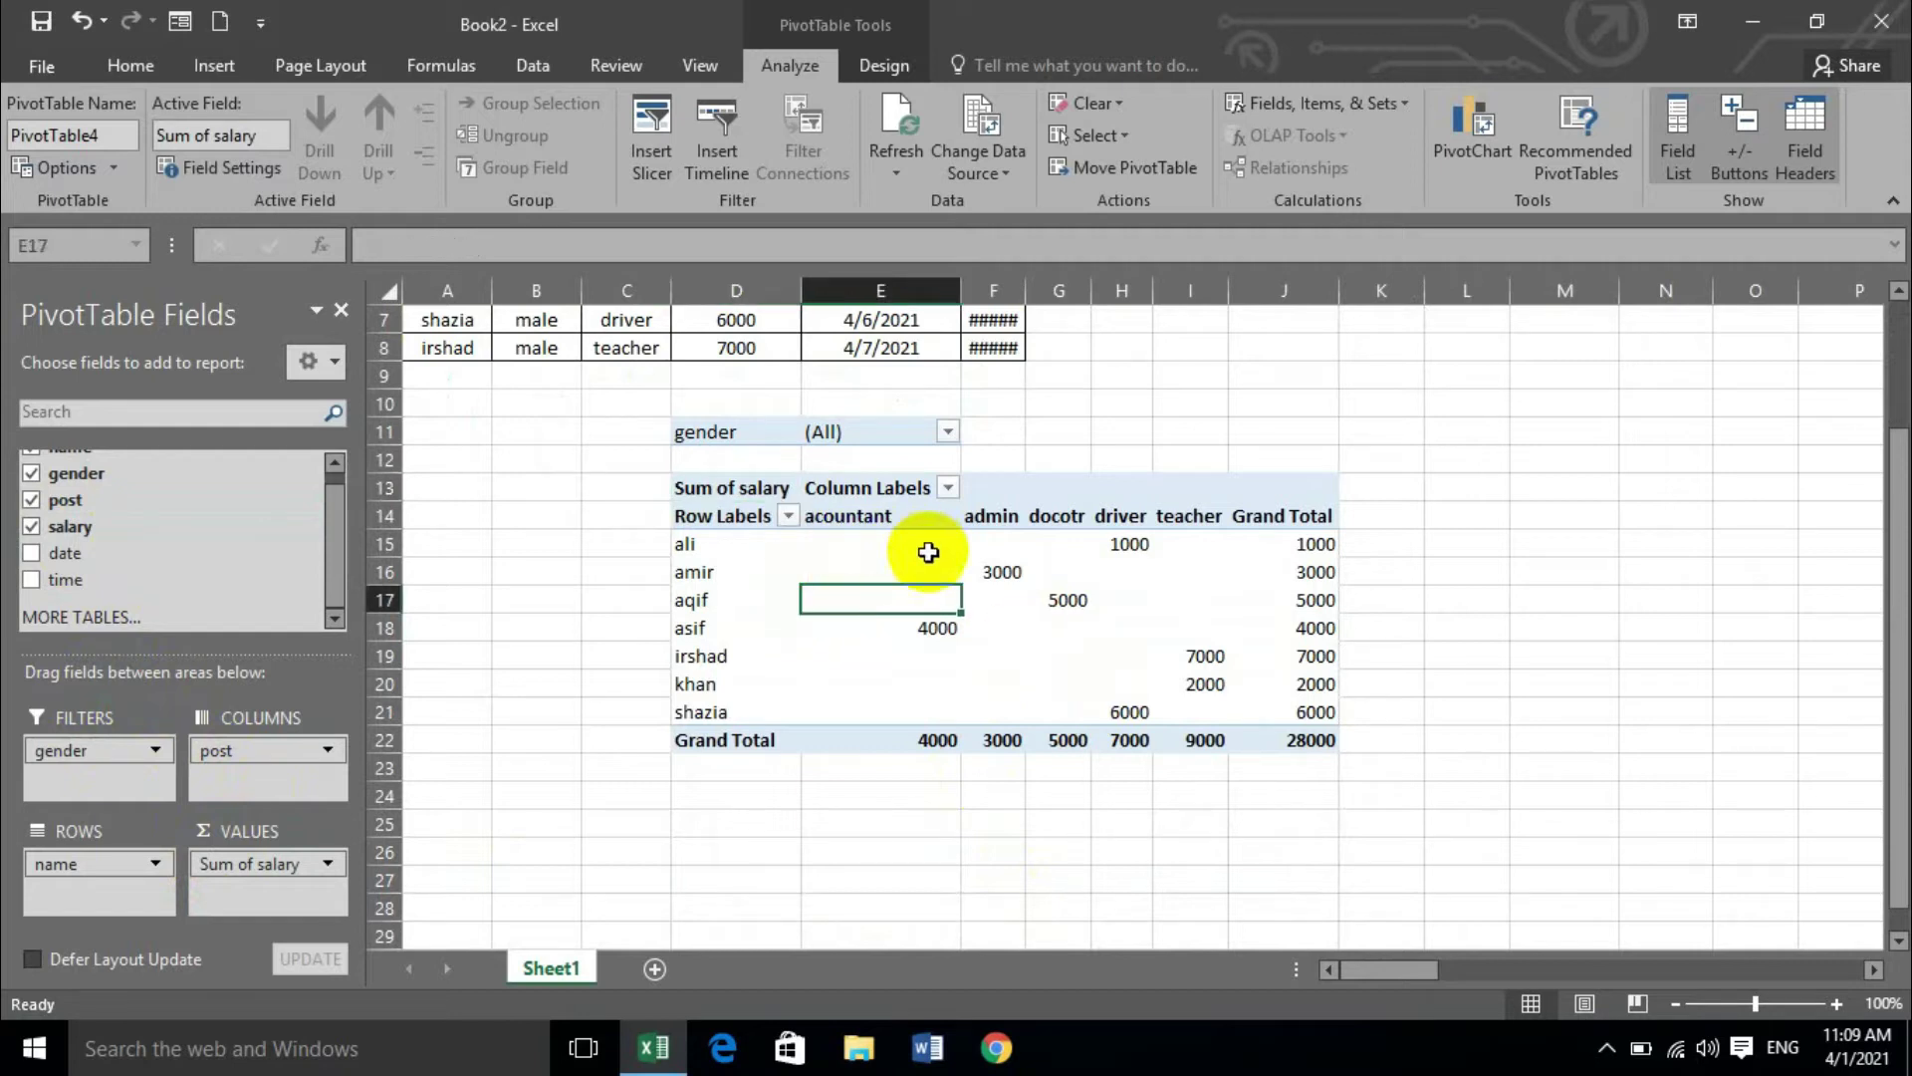
left_click(204, 135)
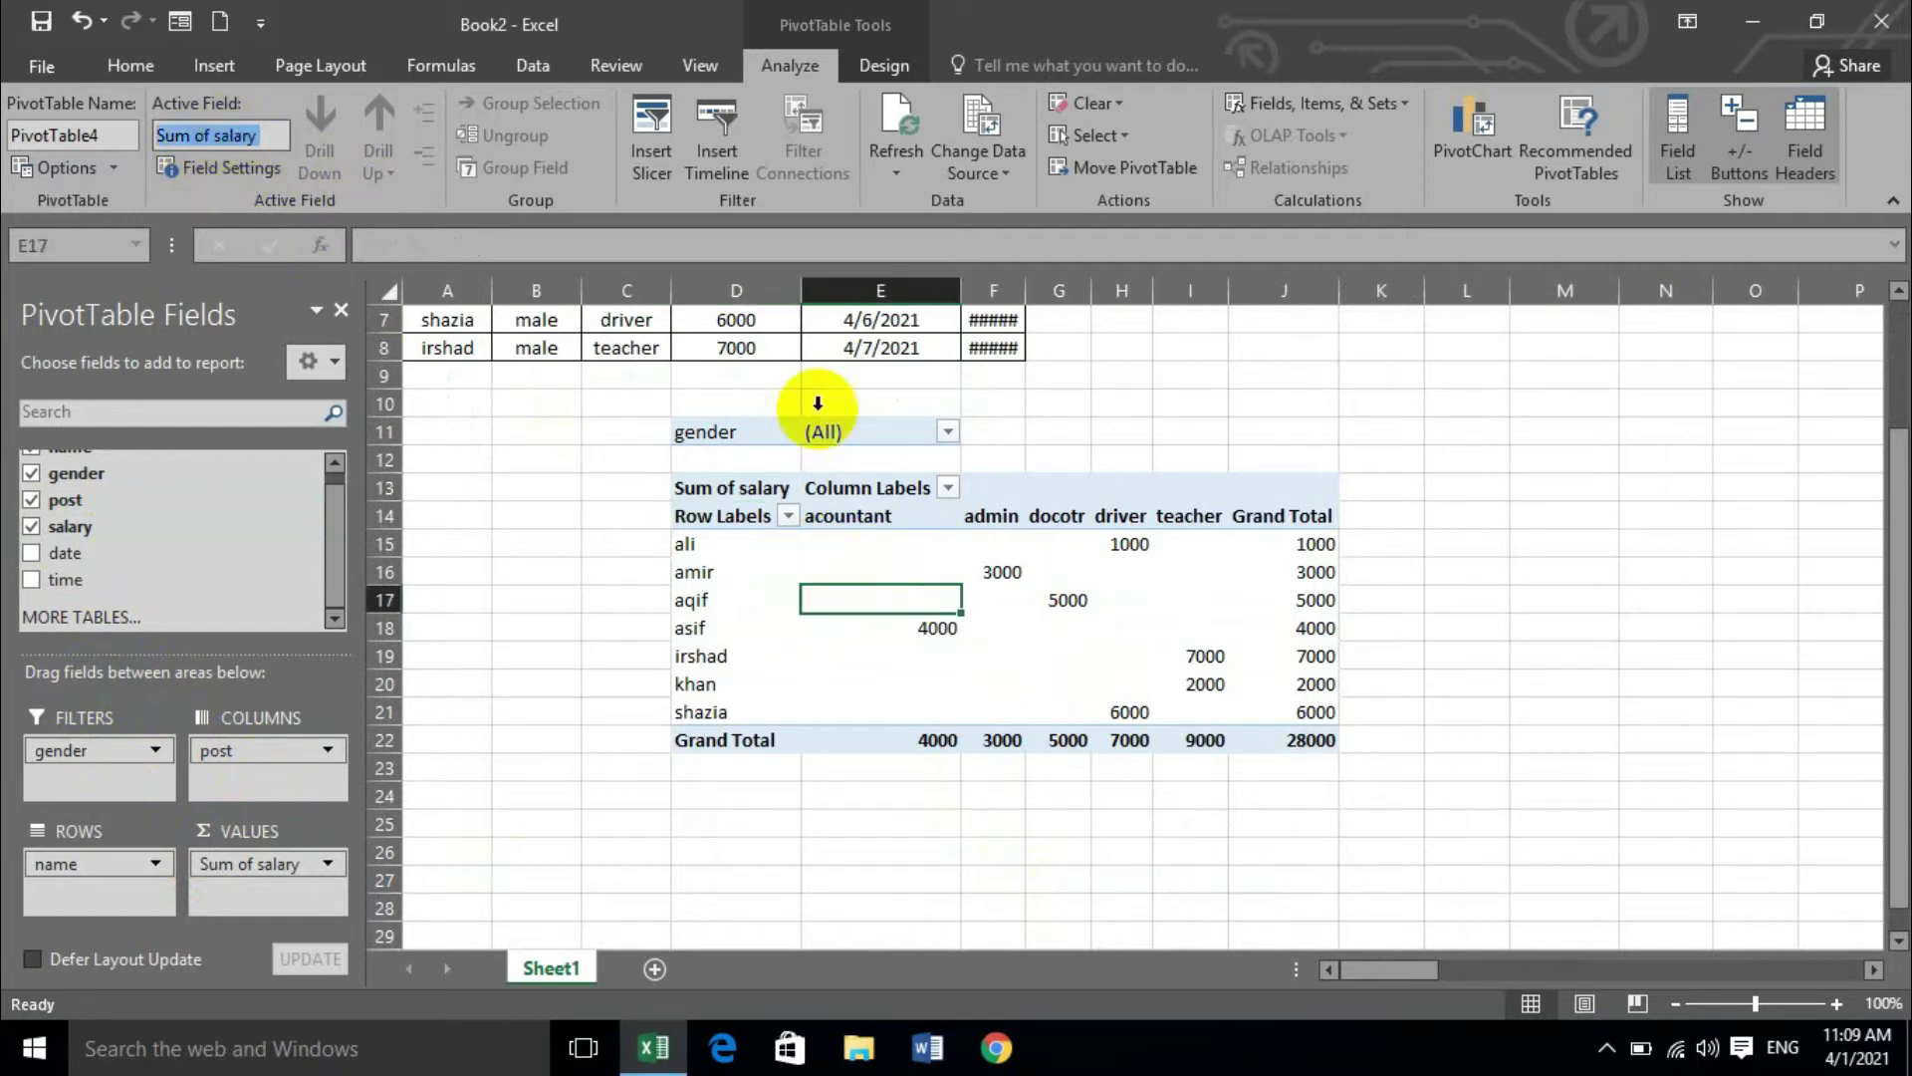
left_click(855, 515)
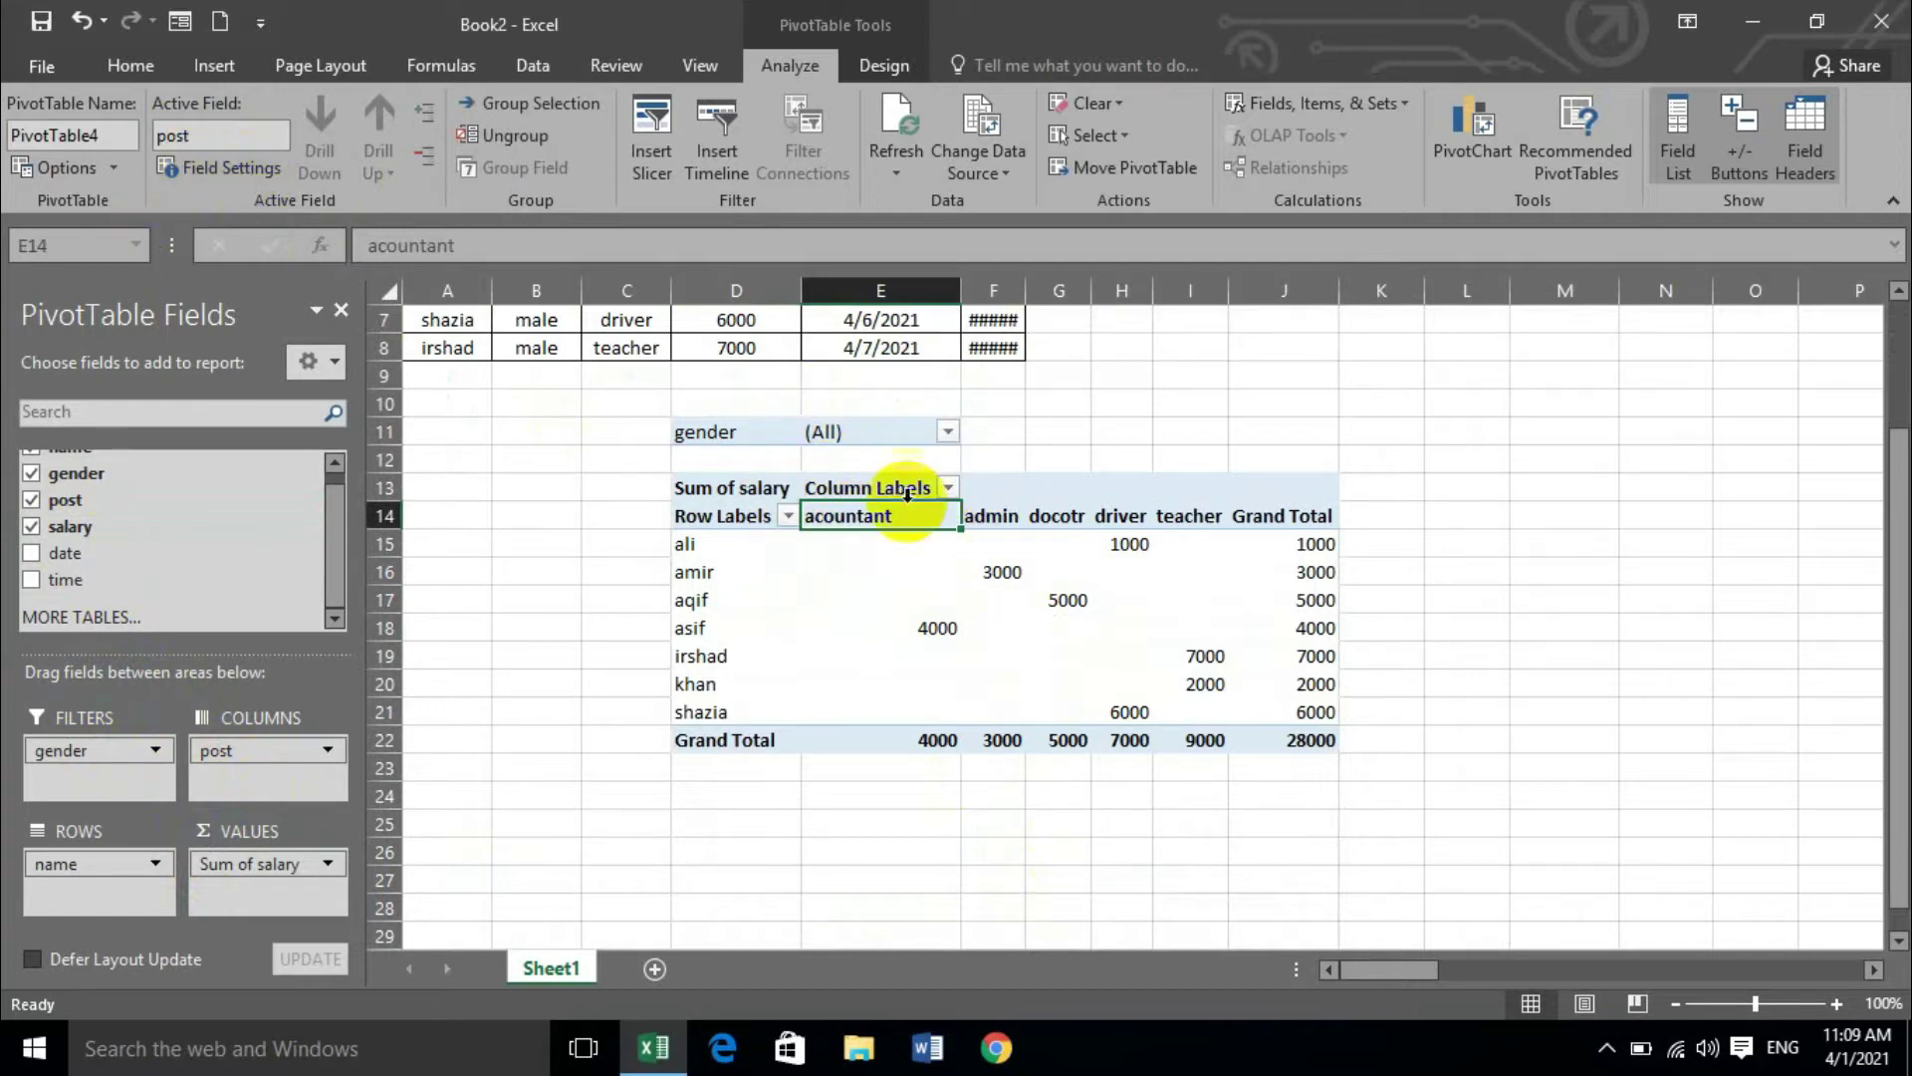
left_click(767, 488)
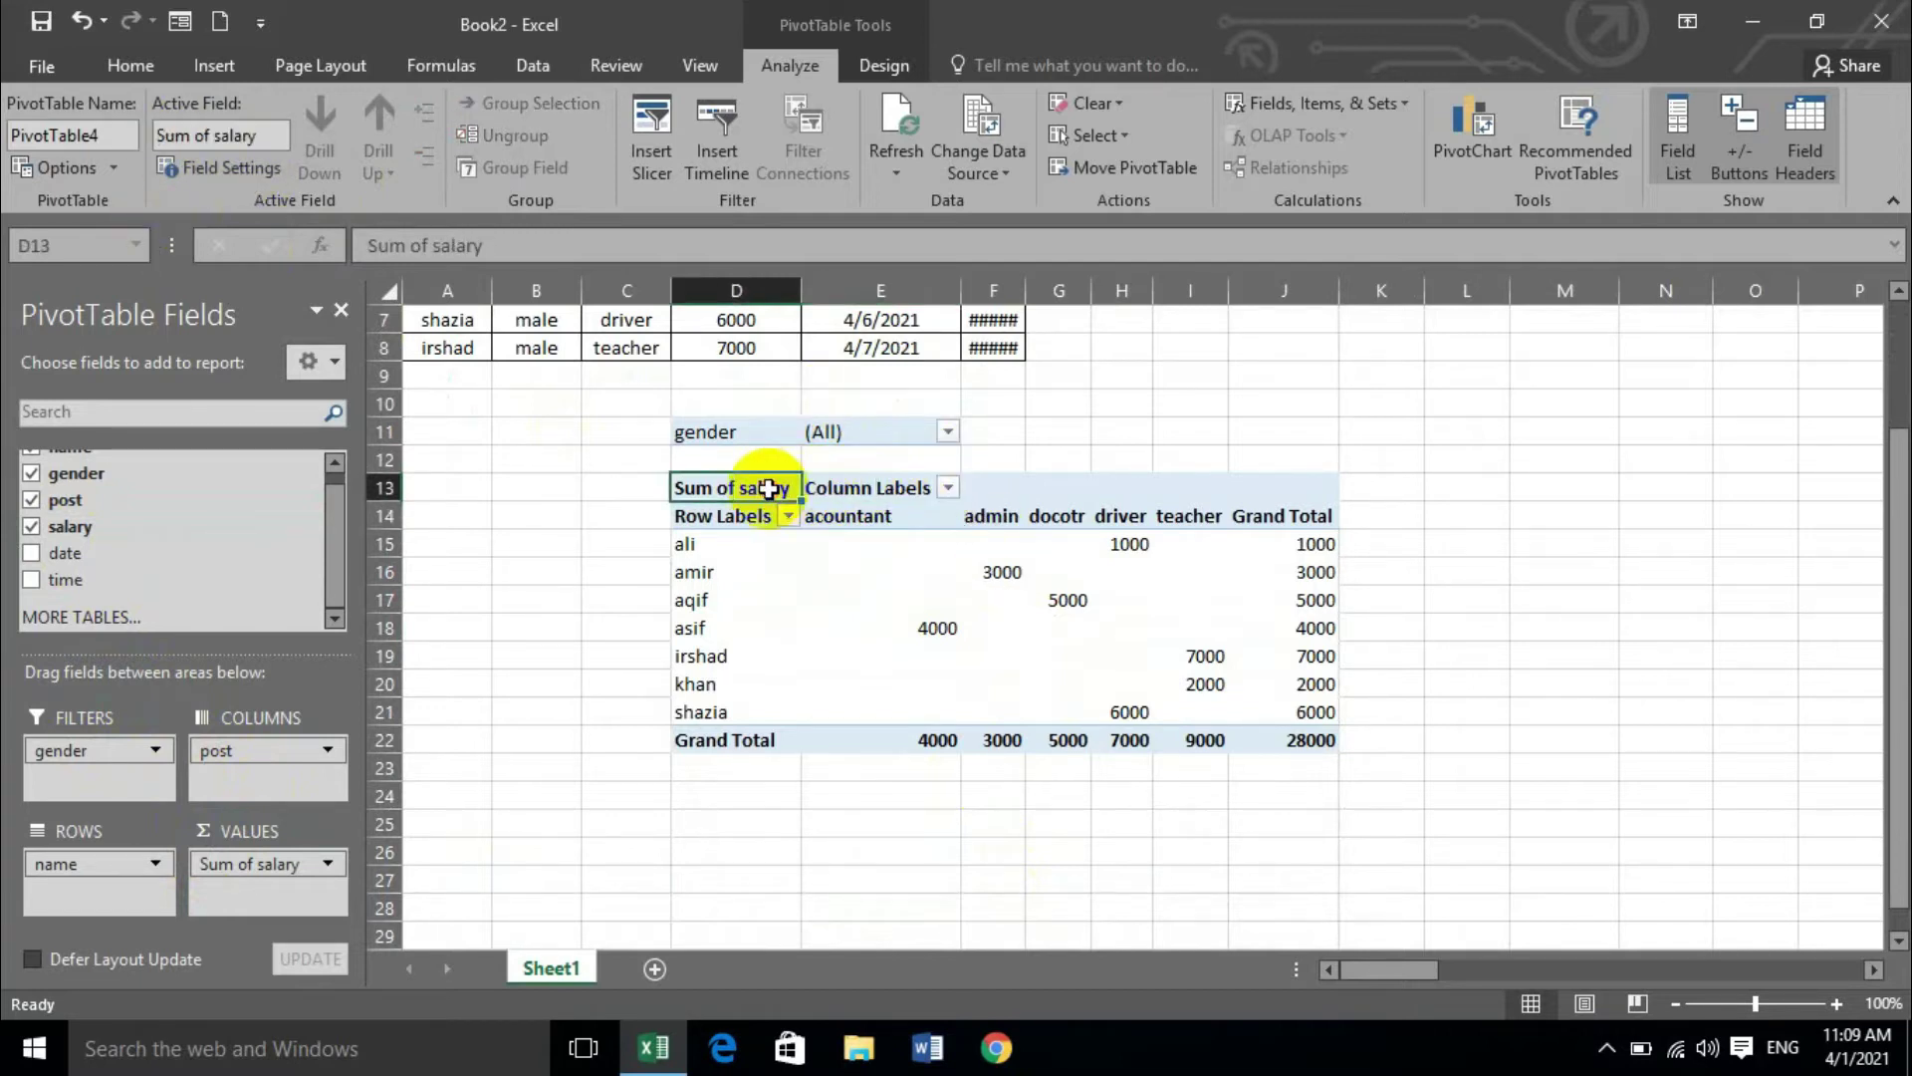
left_click(746, 523)
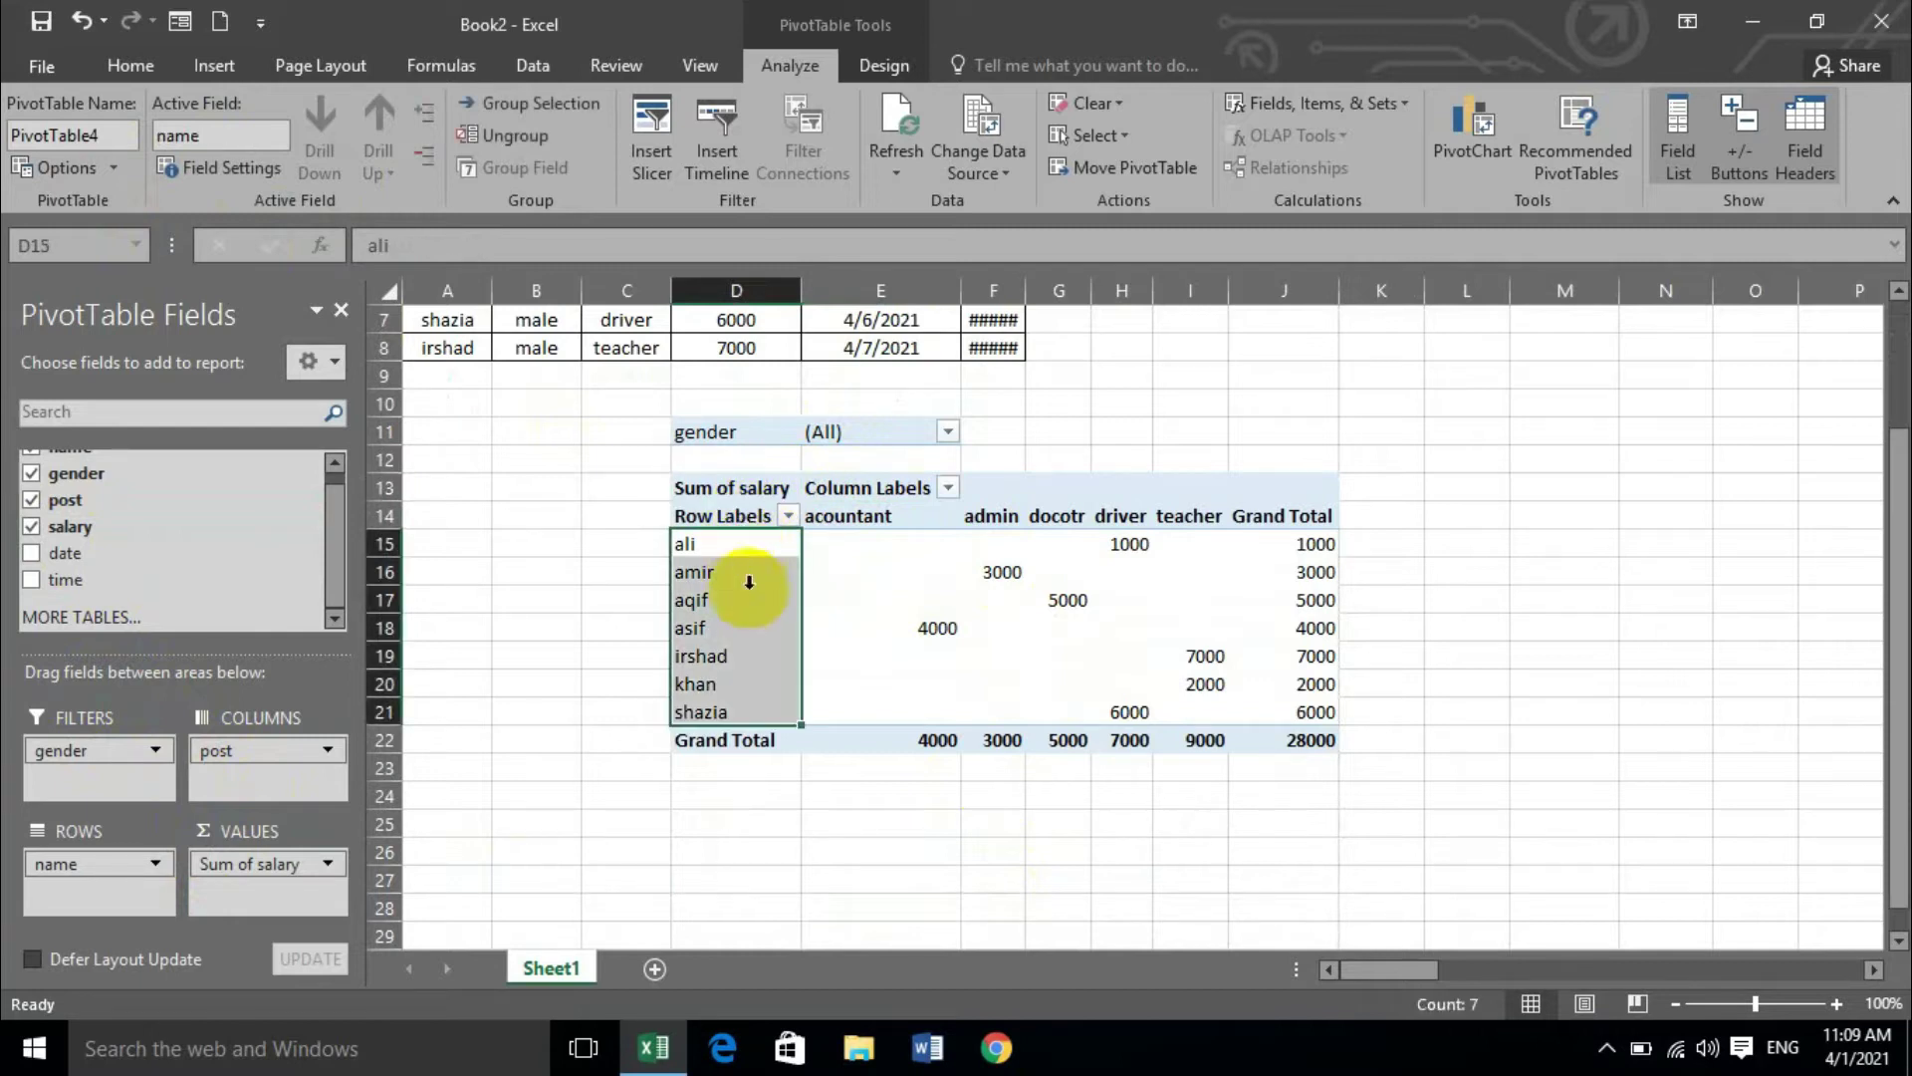
left_click(941, 626)
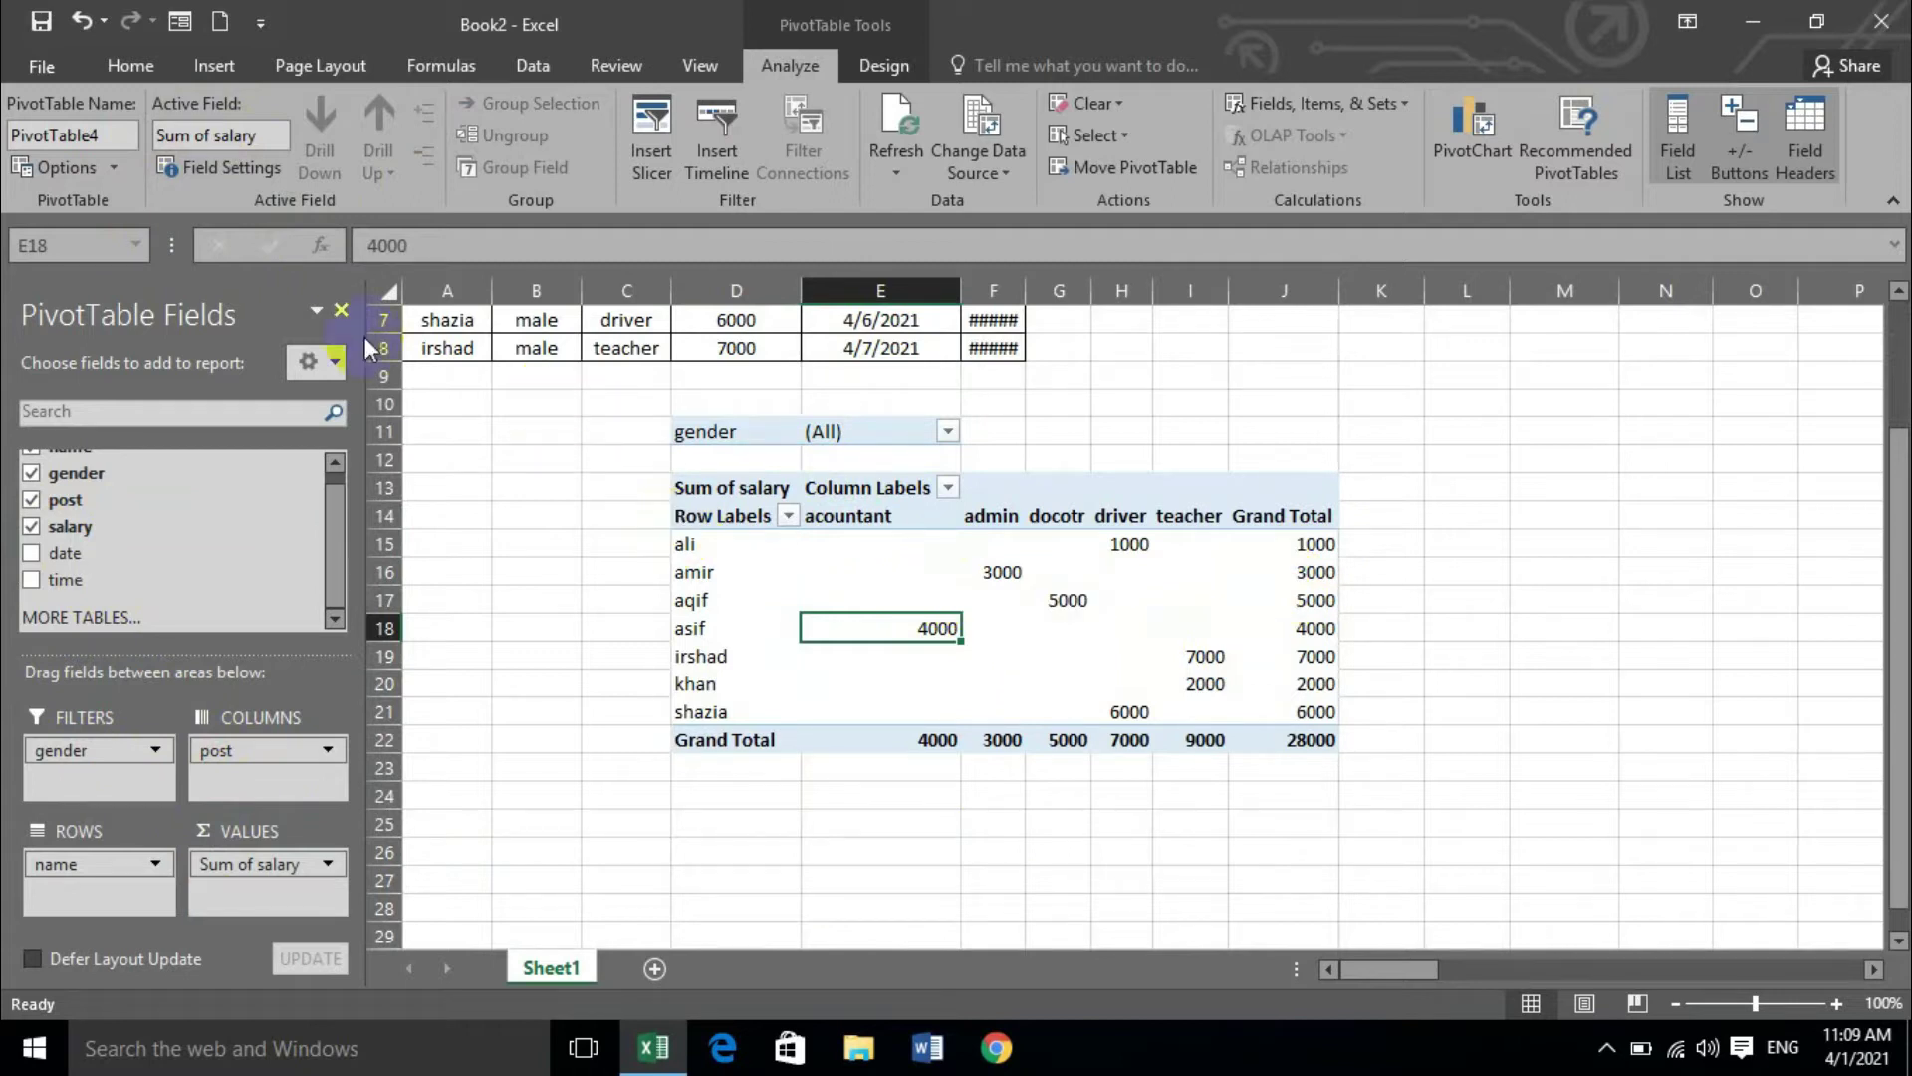
- Summarize the PivotTable's salary values by Count
left_click(248, 170)
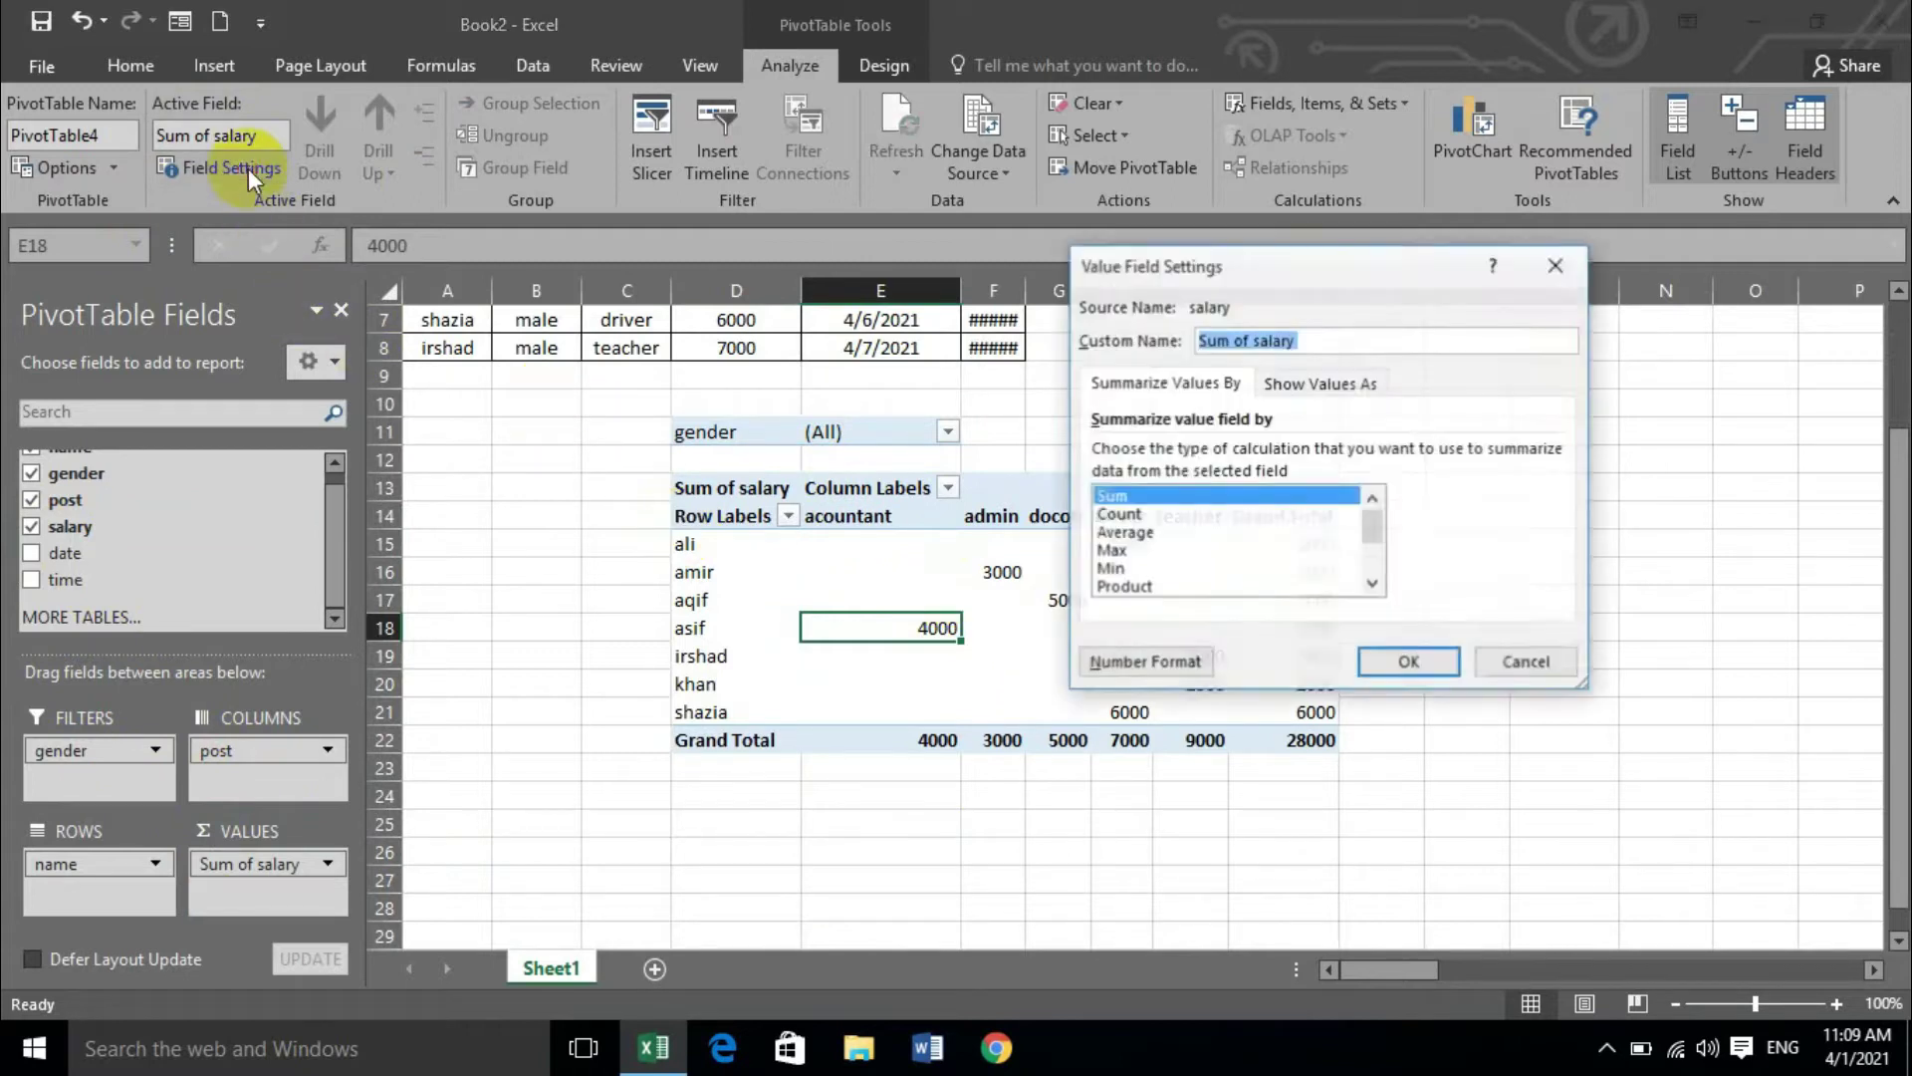
left_click(1119, 515)
left_click(1394, 665)
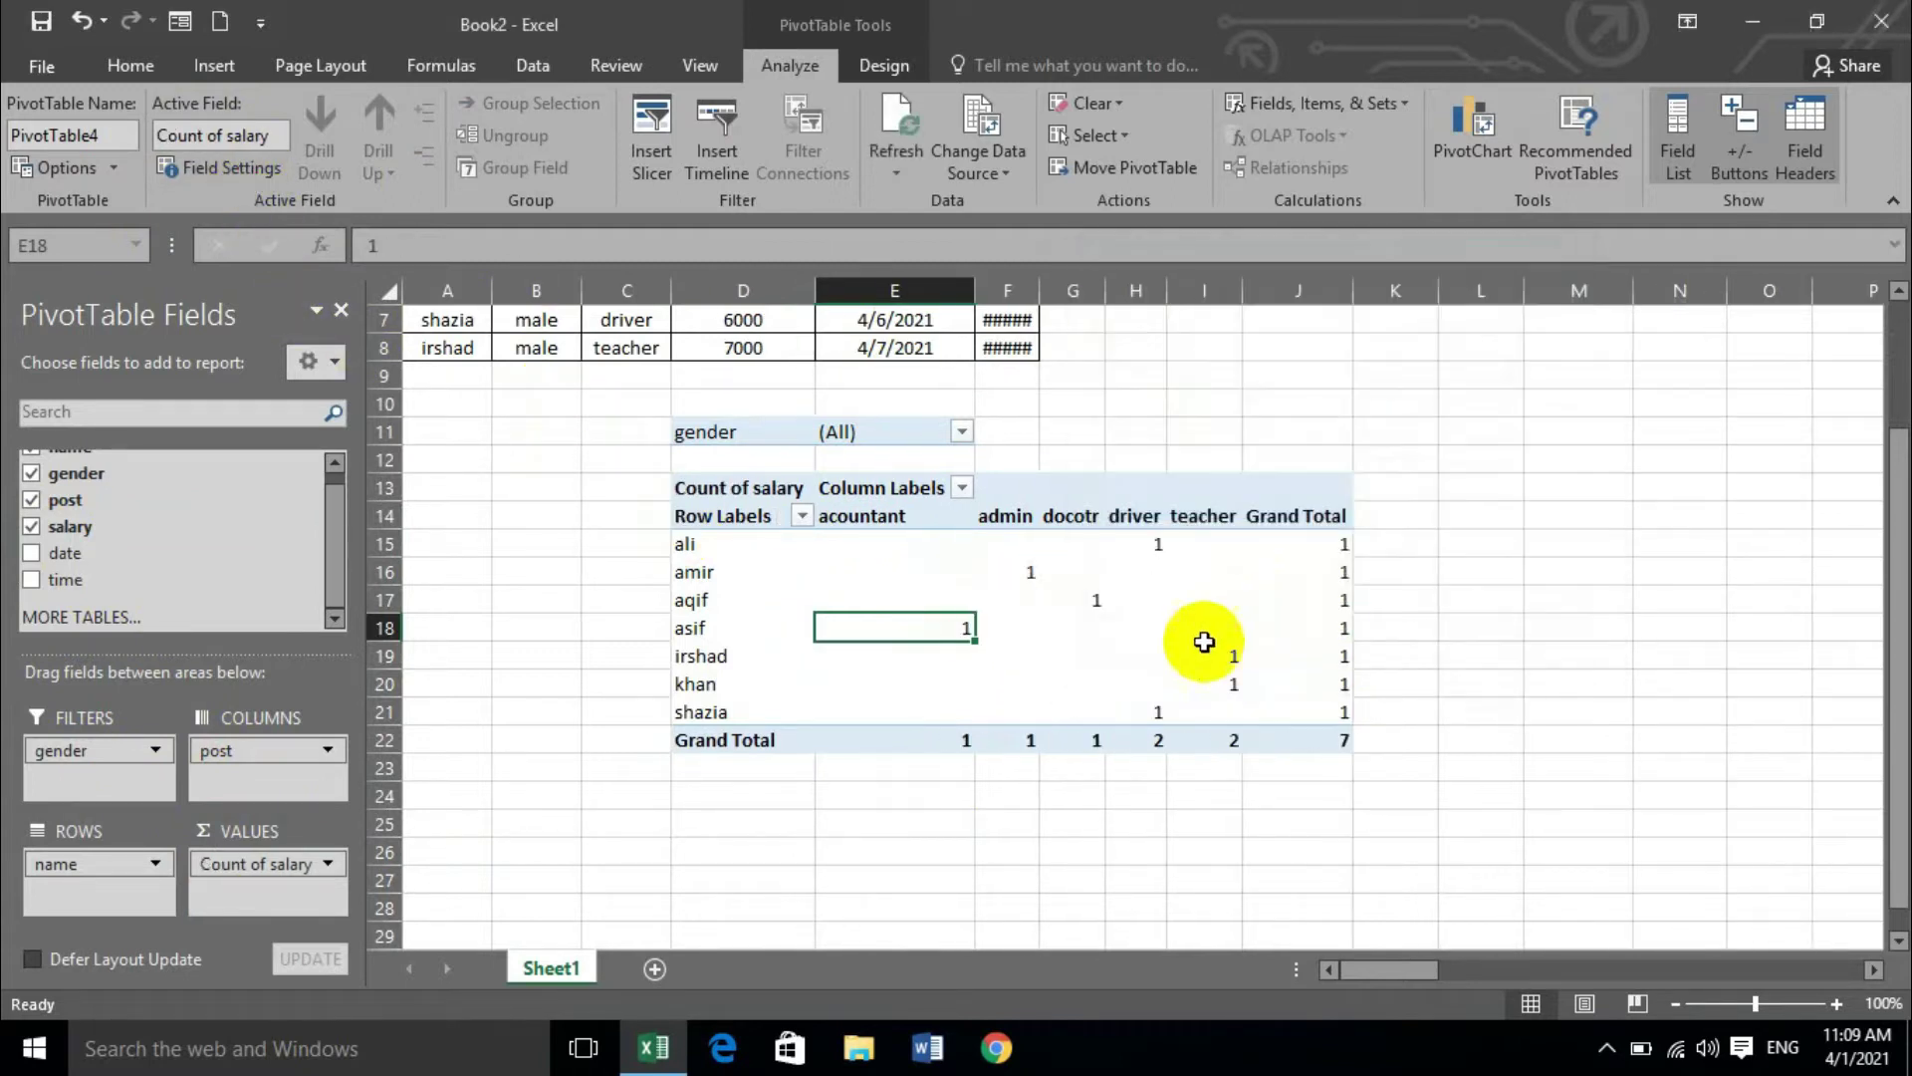
- Change the salary value field's calculation to Max
left_click(224, 167)
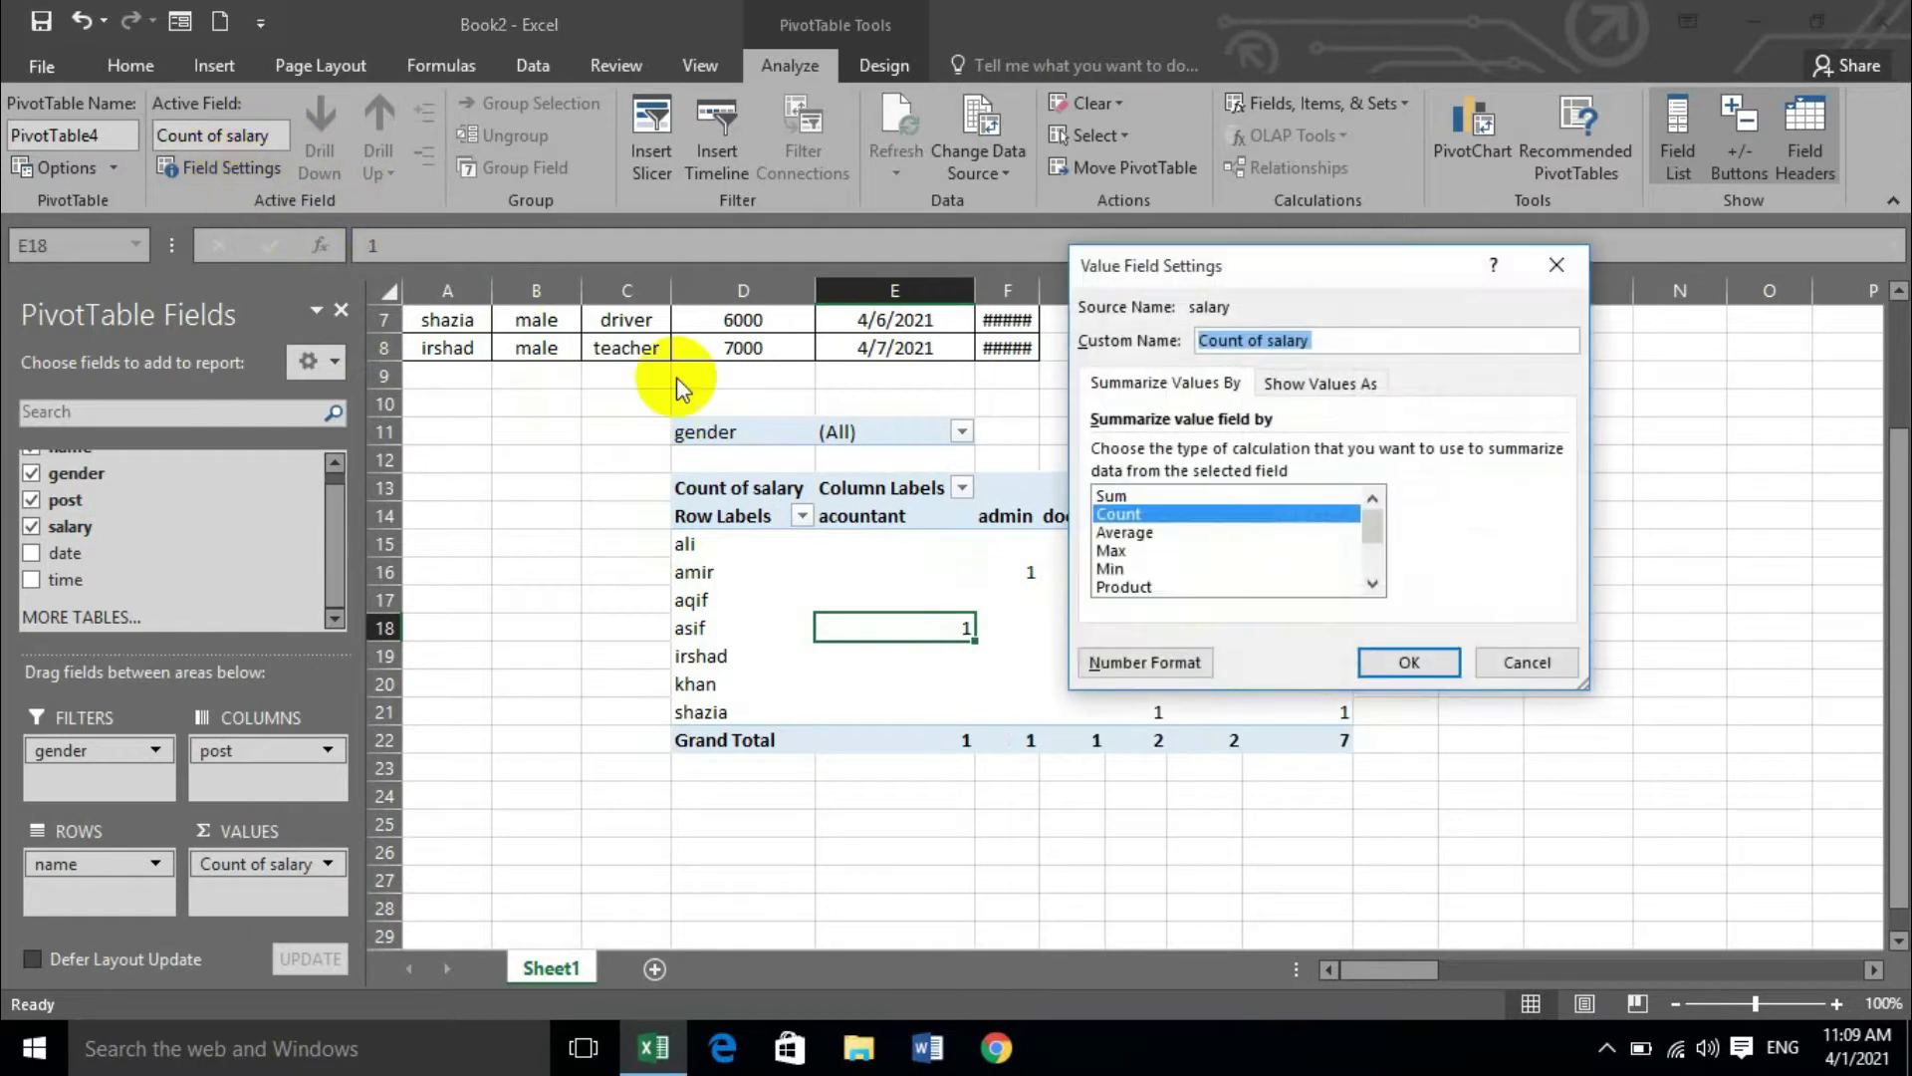
left_click(1173, 551)
left_click(1397, 661)
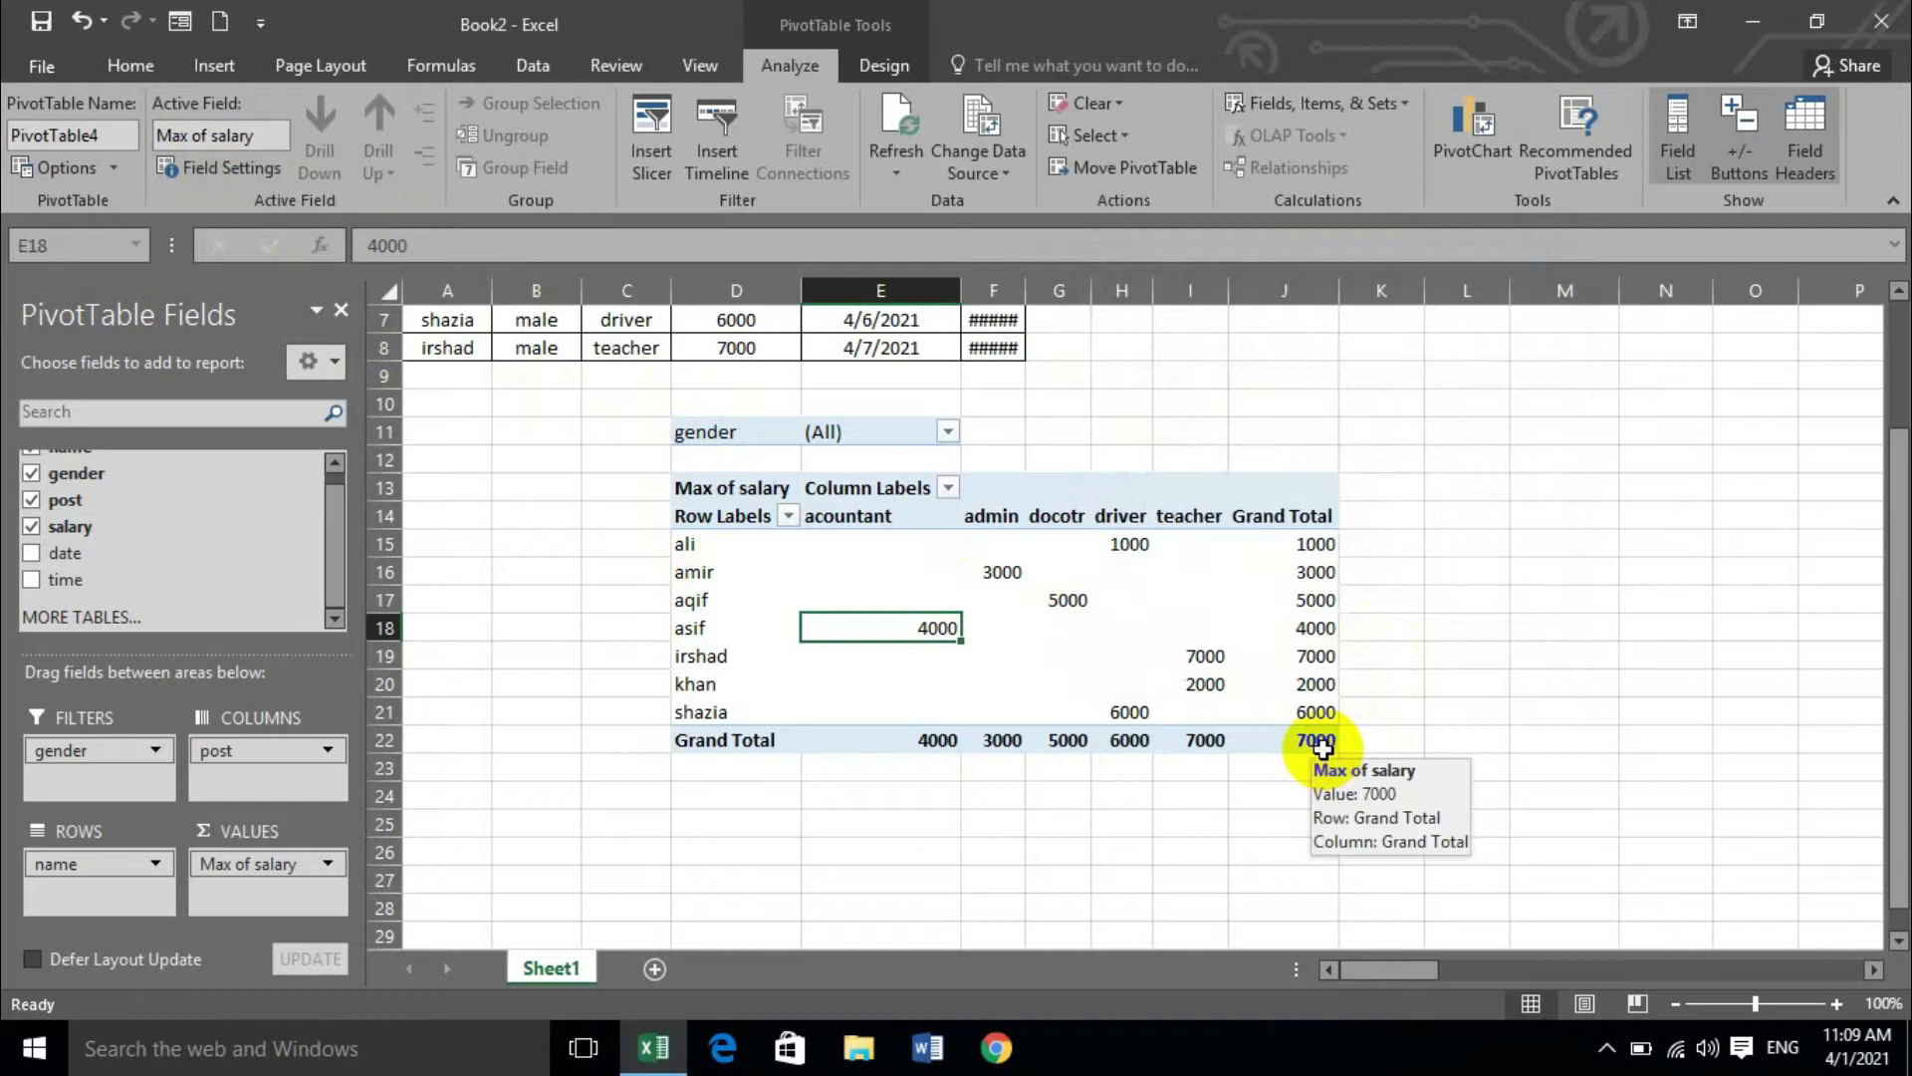
- Switch the salary value field's calculation back to Sum
left_click(197, 168)
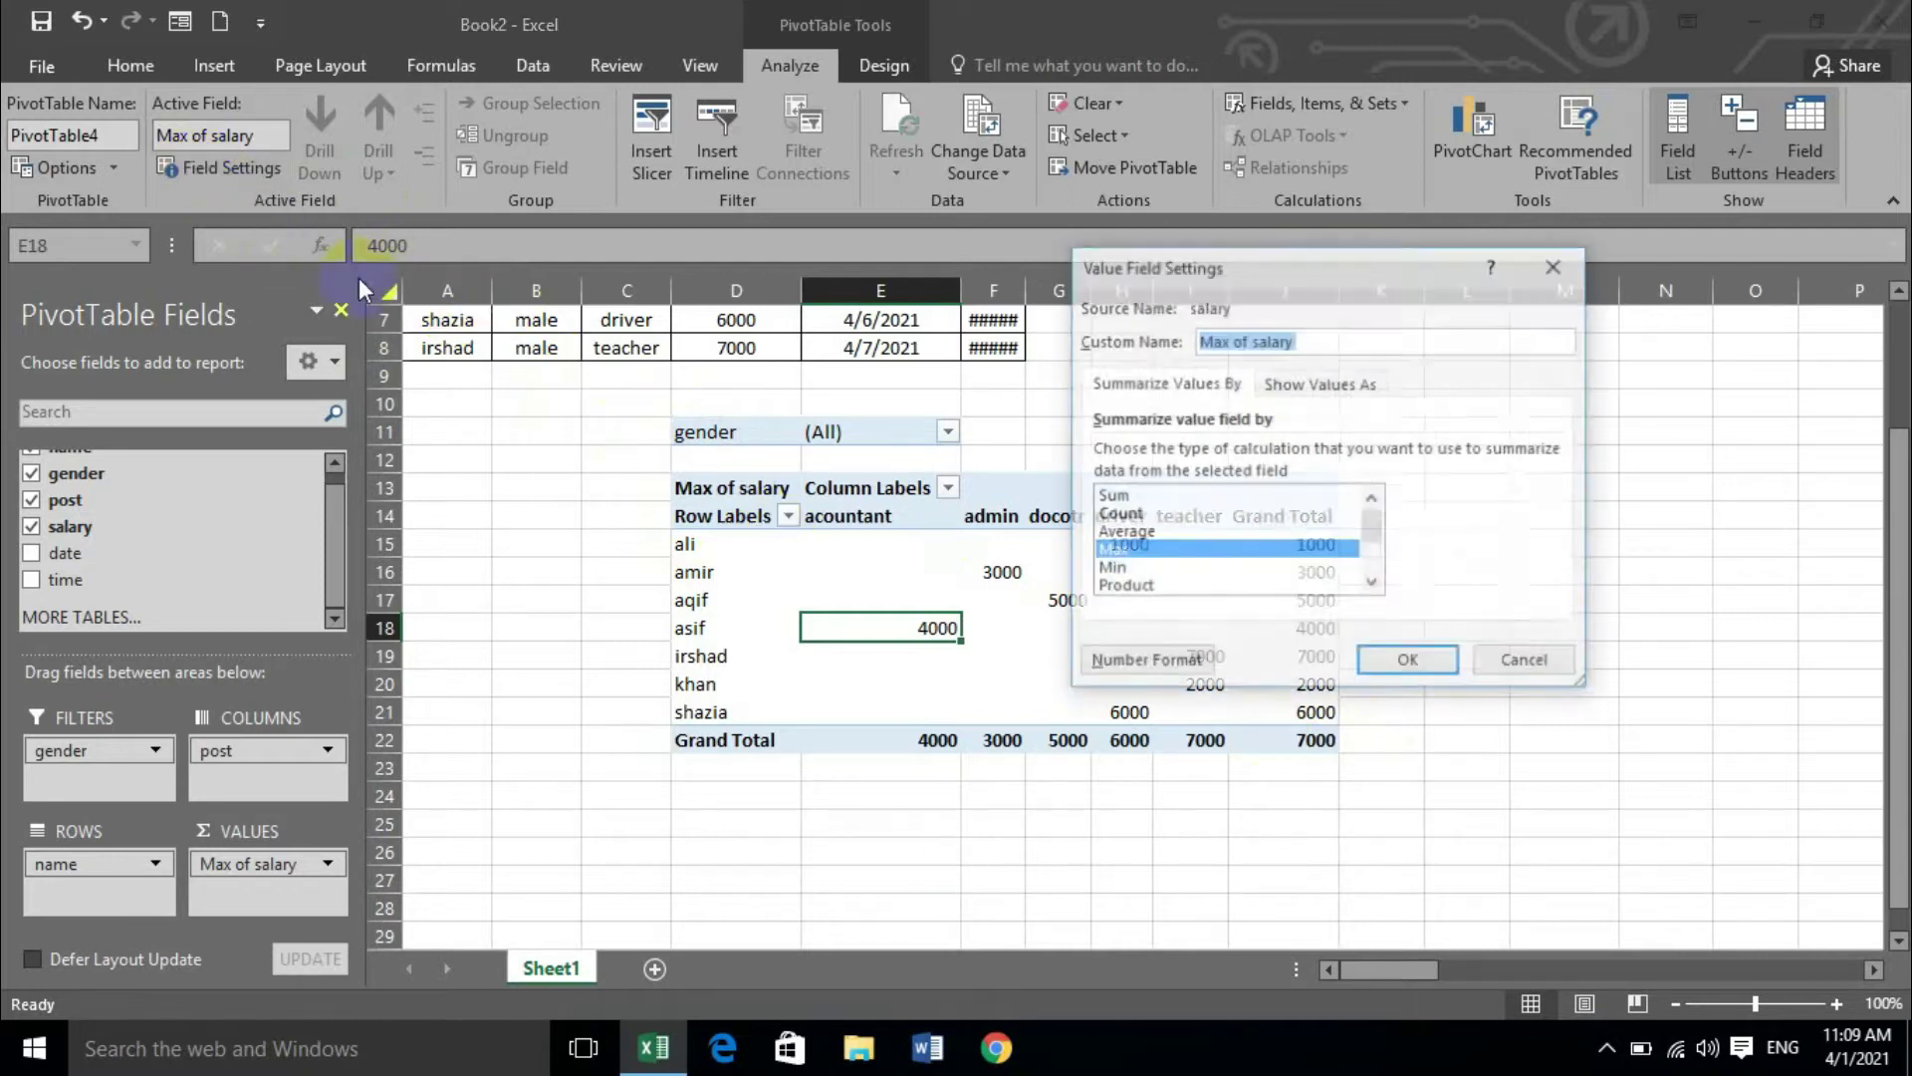
left_click(1147, 496)
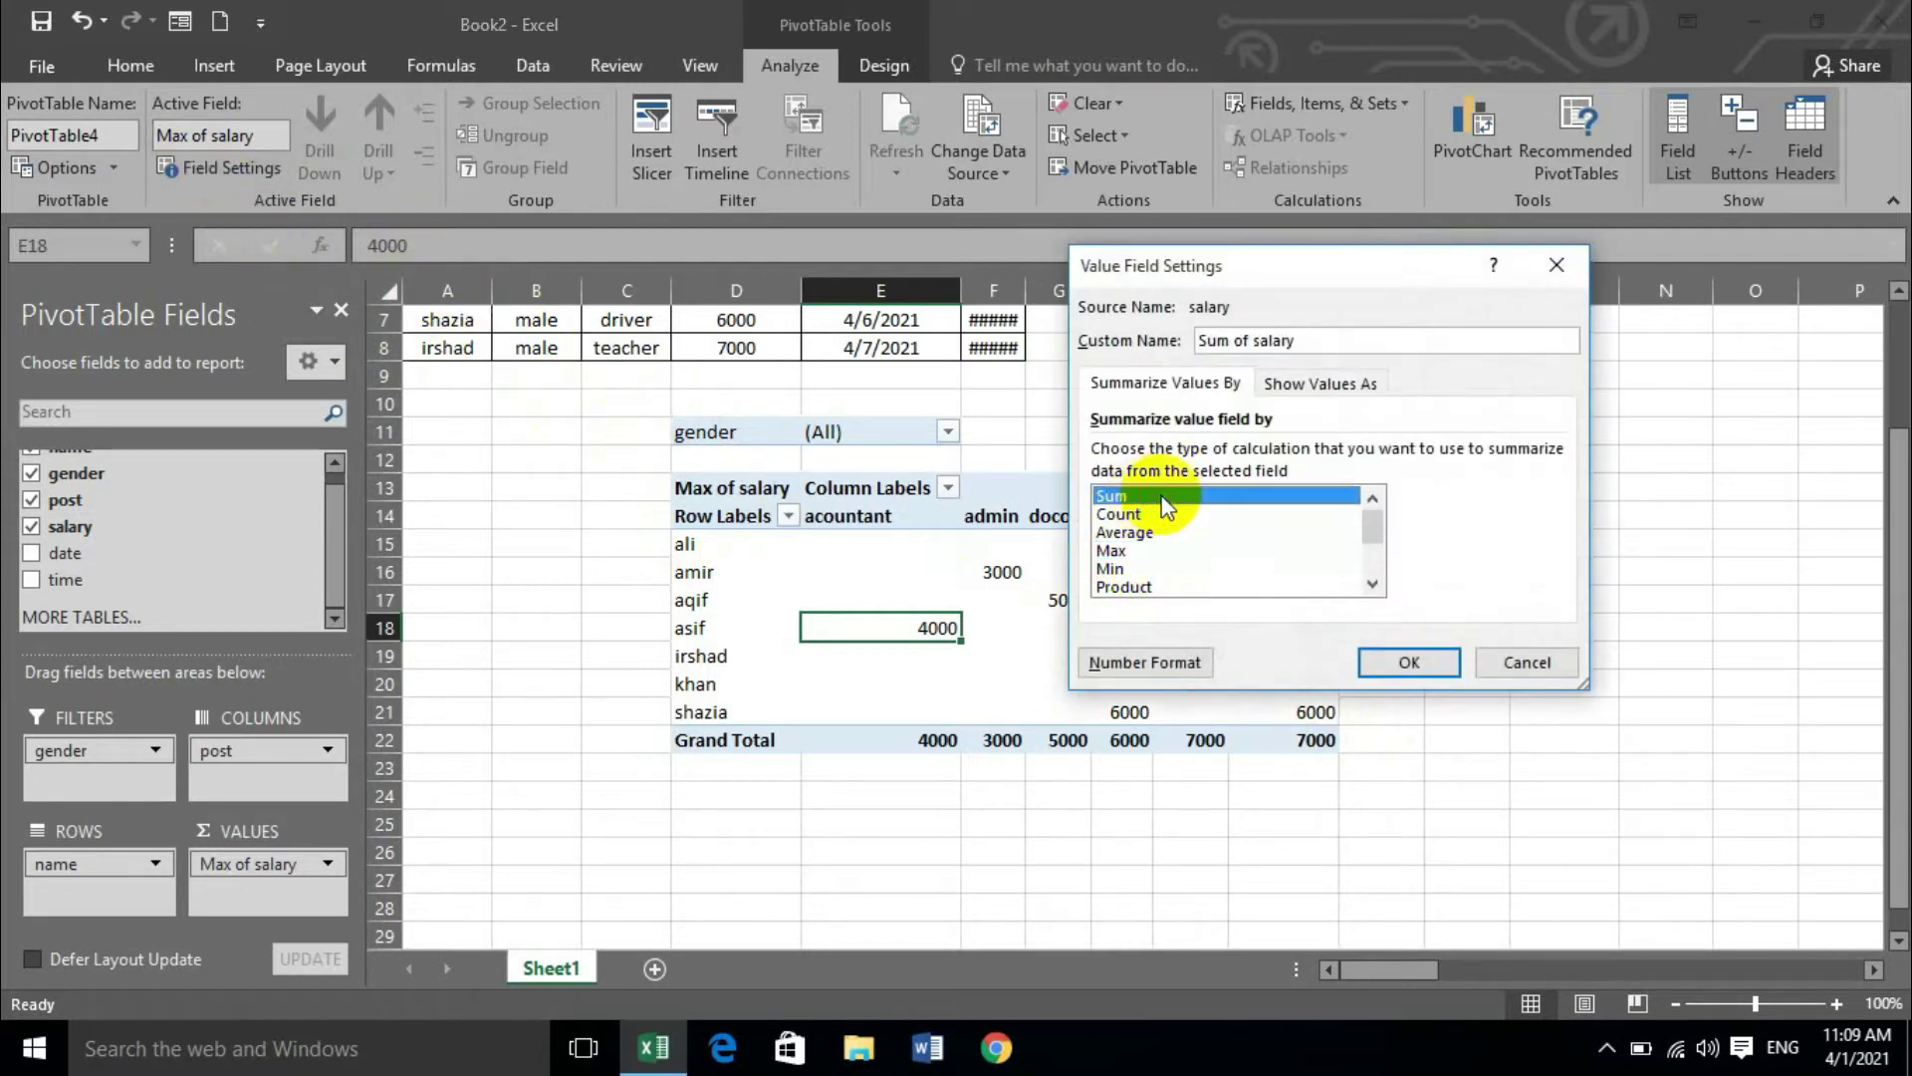
left_click(1417, 658)
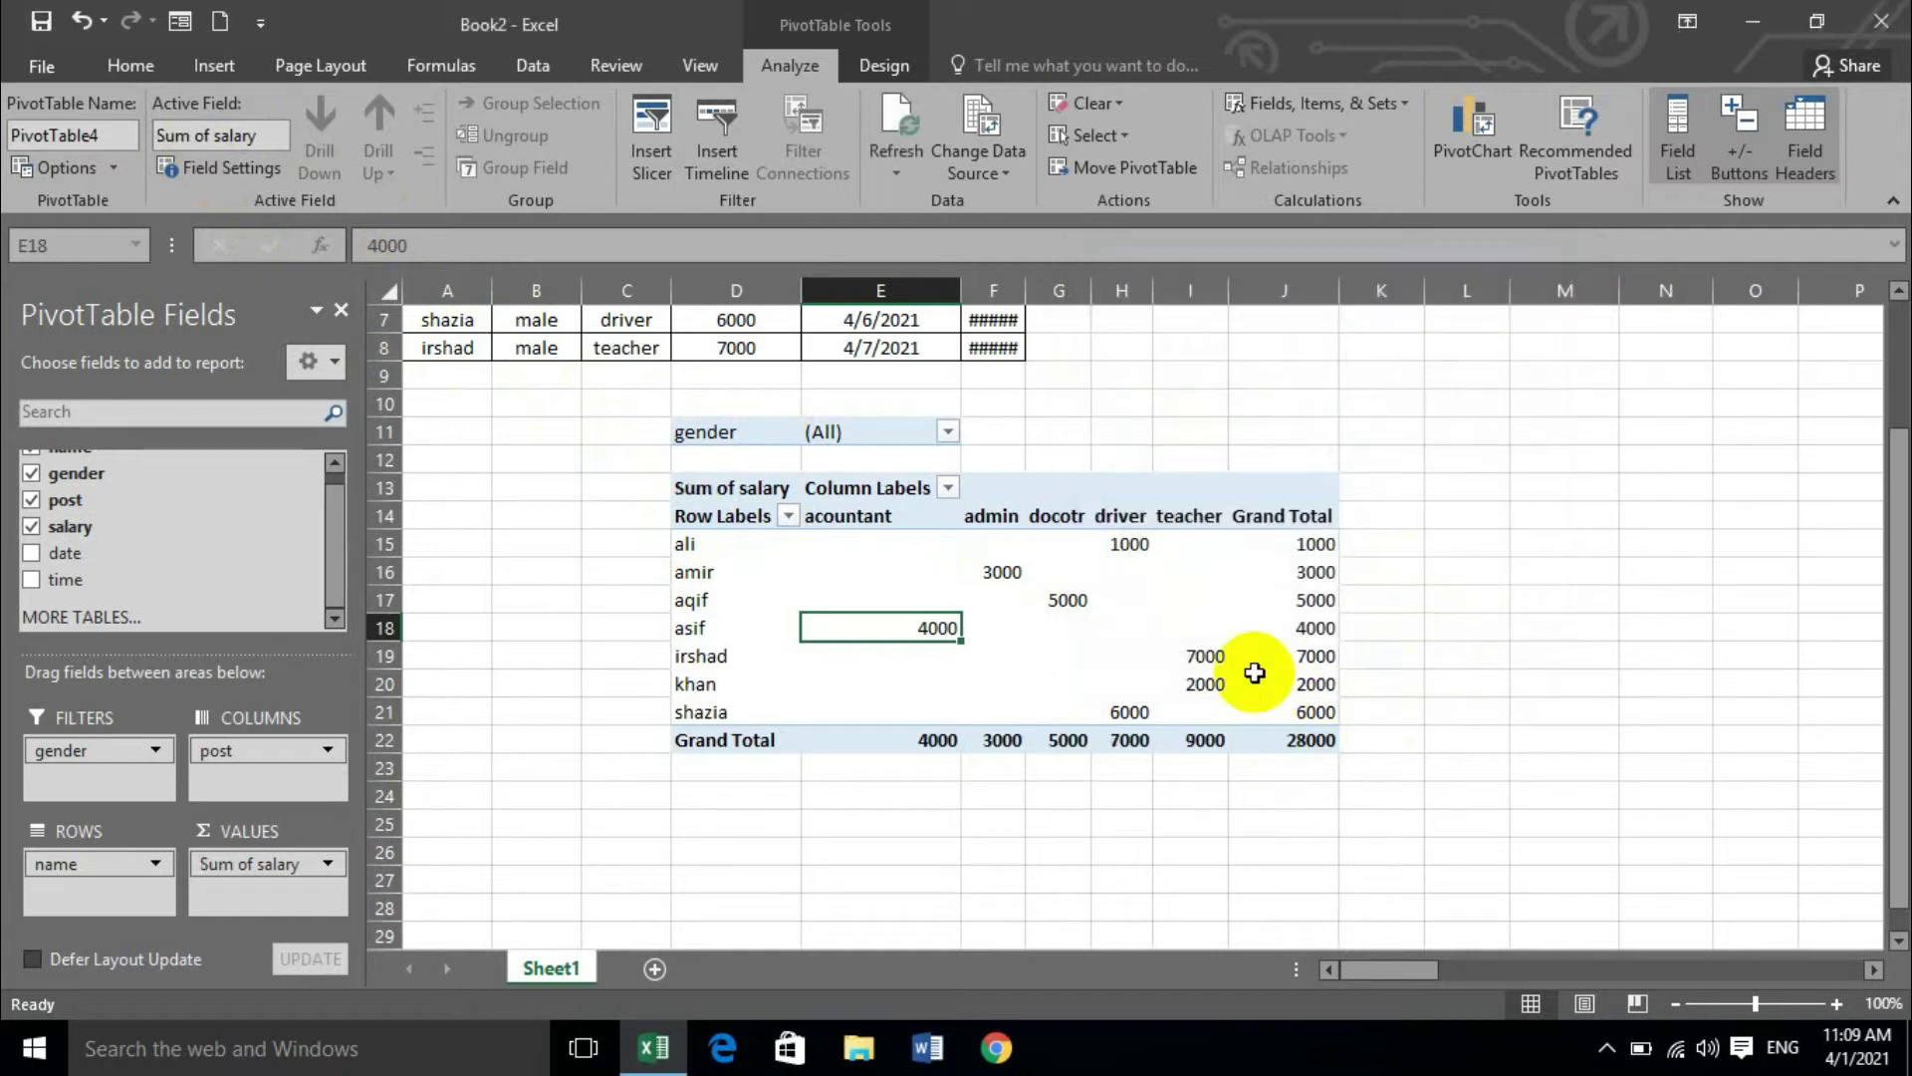
- Review the available Show Values As calculations in the salary field's settings, keeping No Calculation
left_click(223, 165)
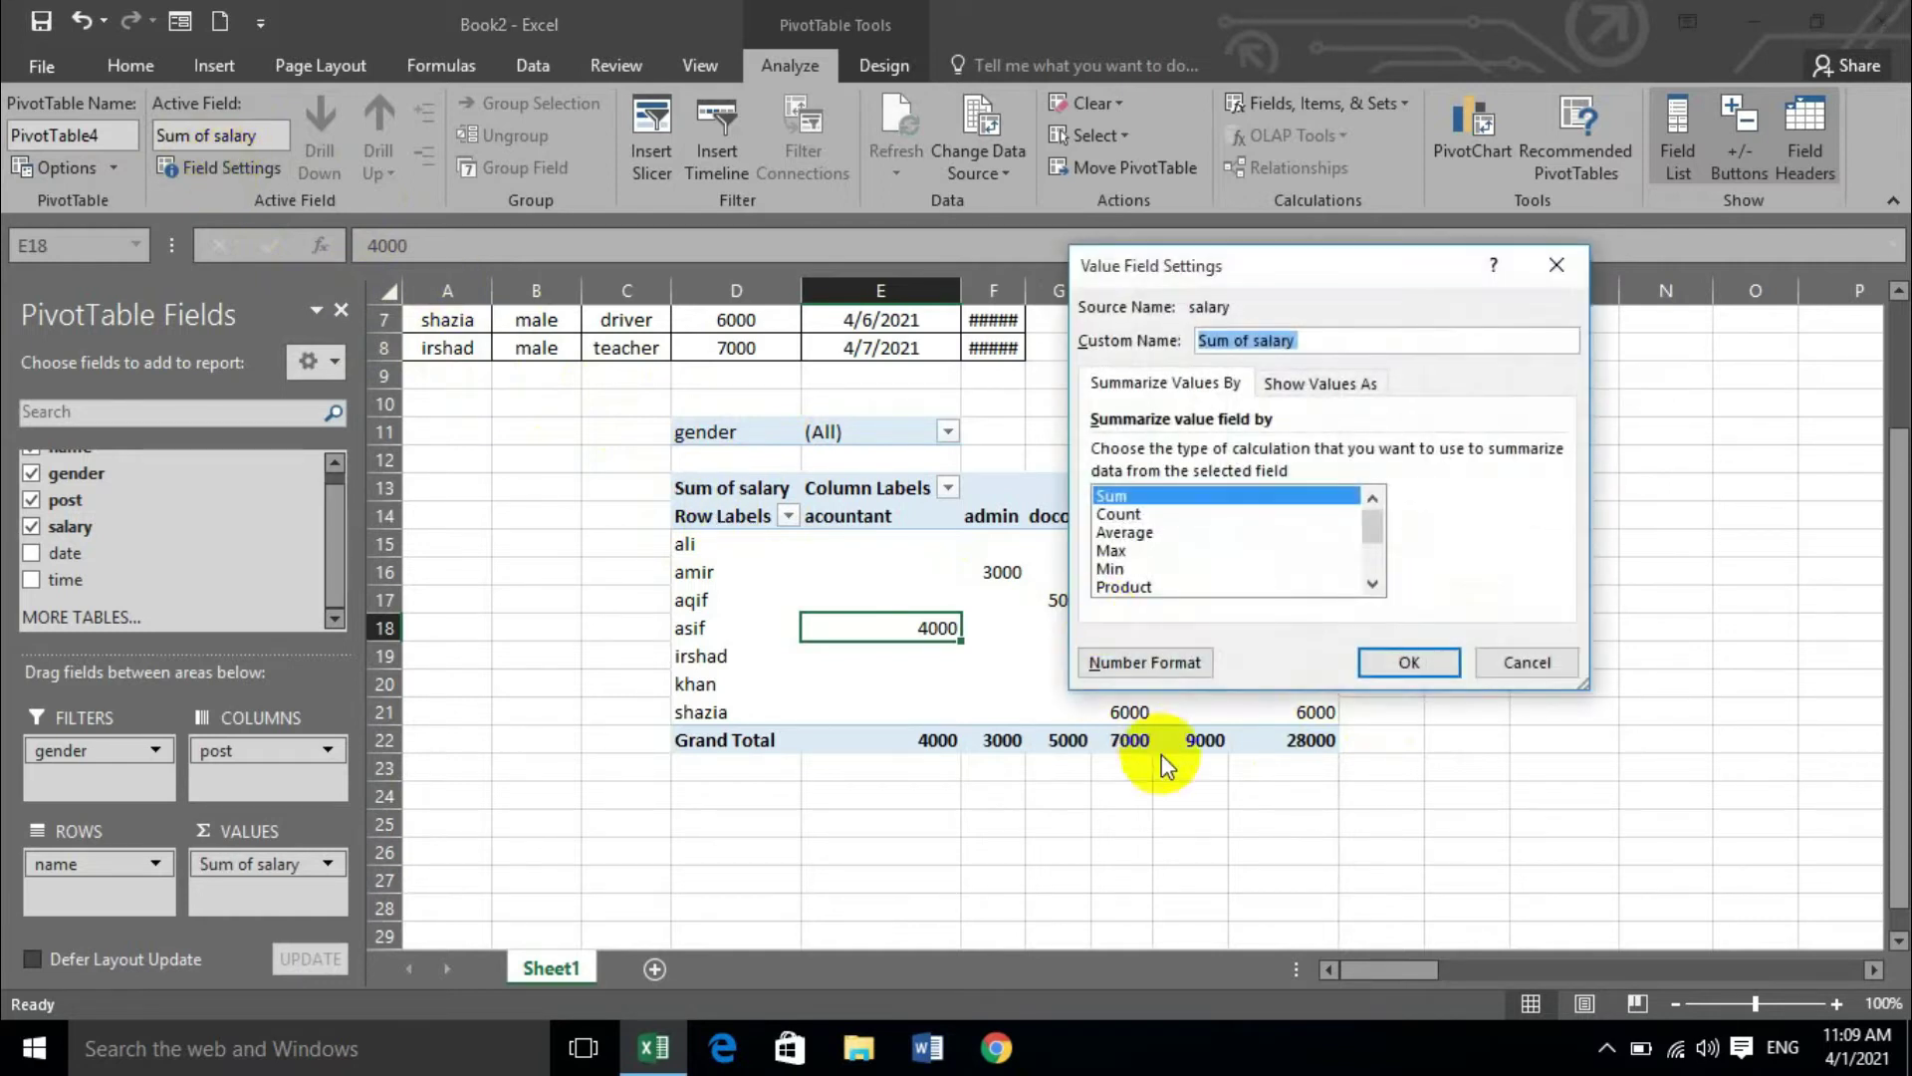
left_click(1318, 383)
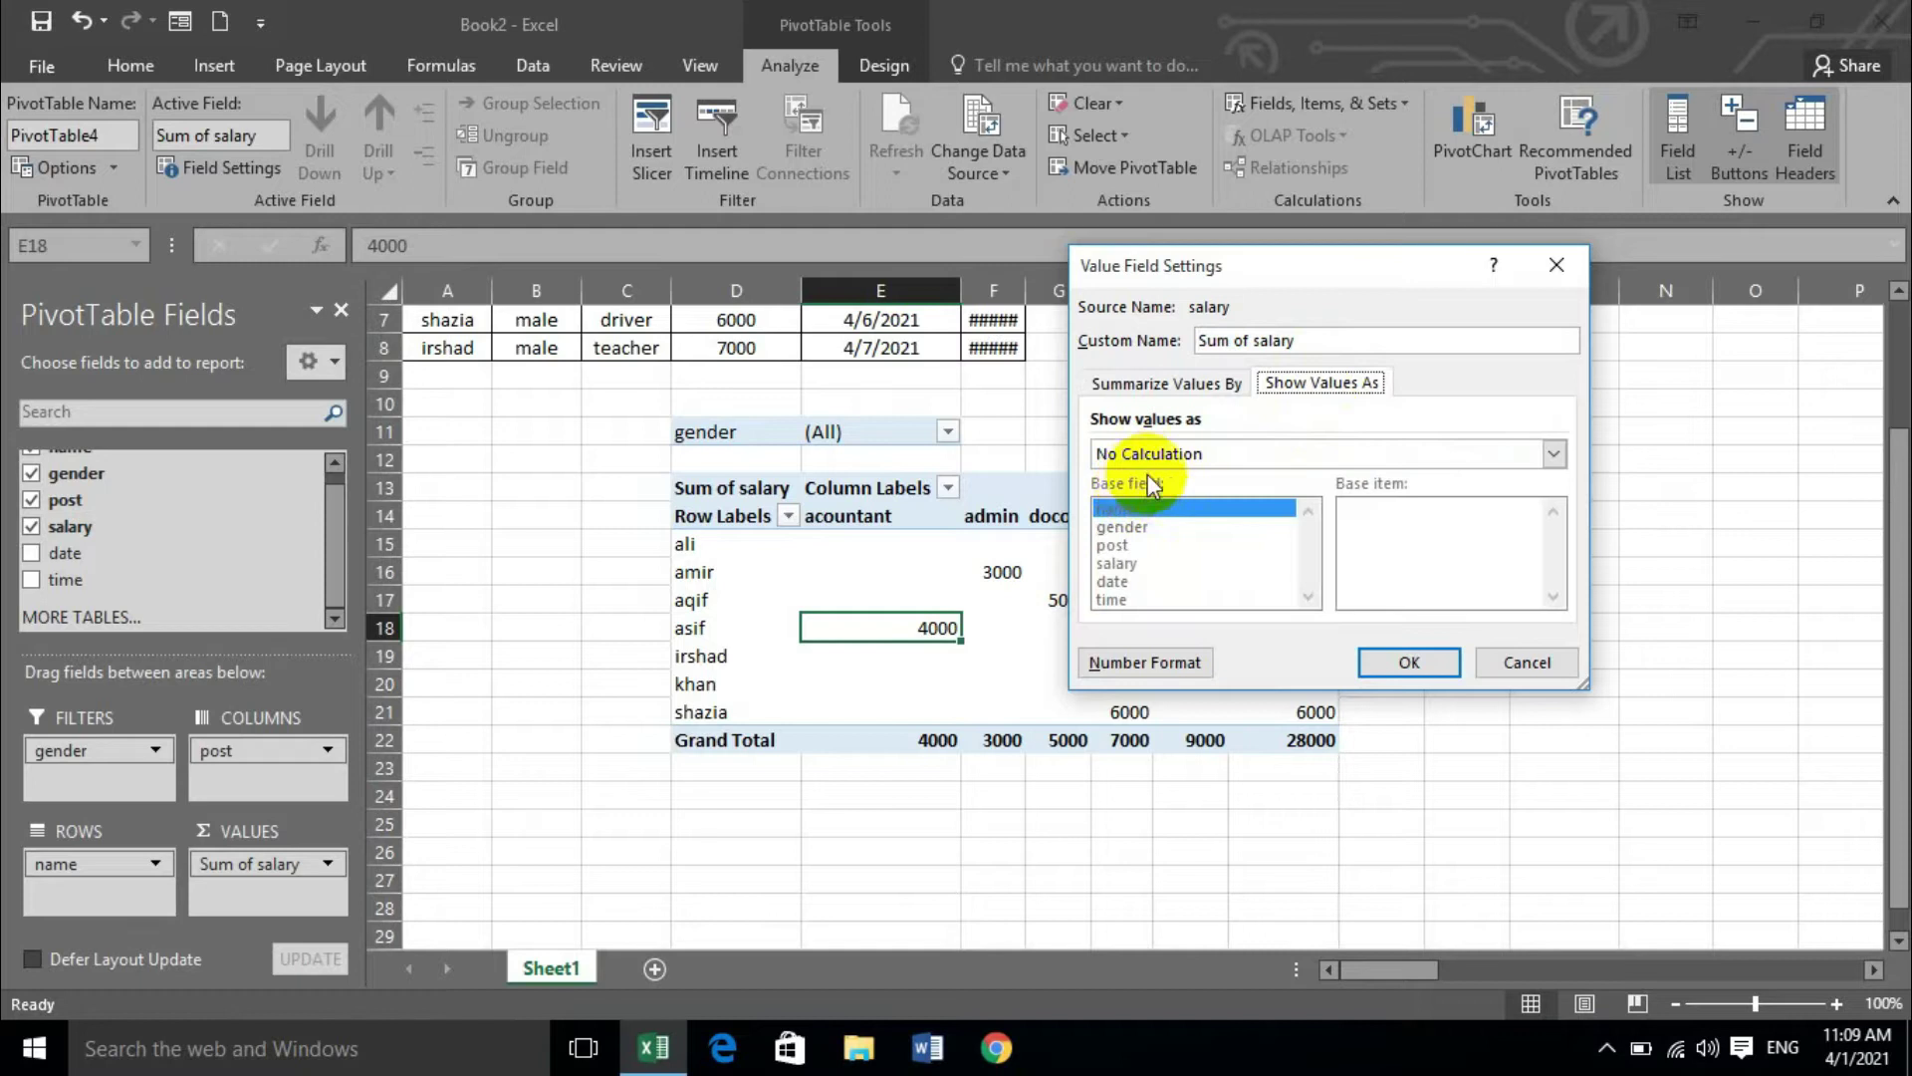
left_click(1190, 454)
scroll(1167, 552, "down", 3)
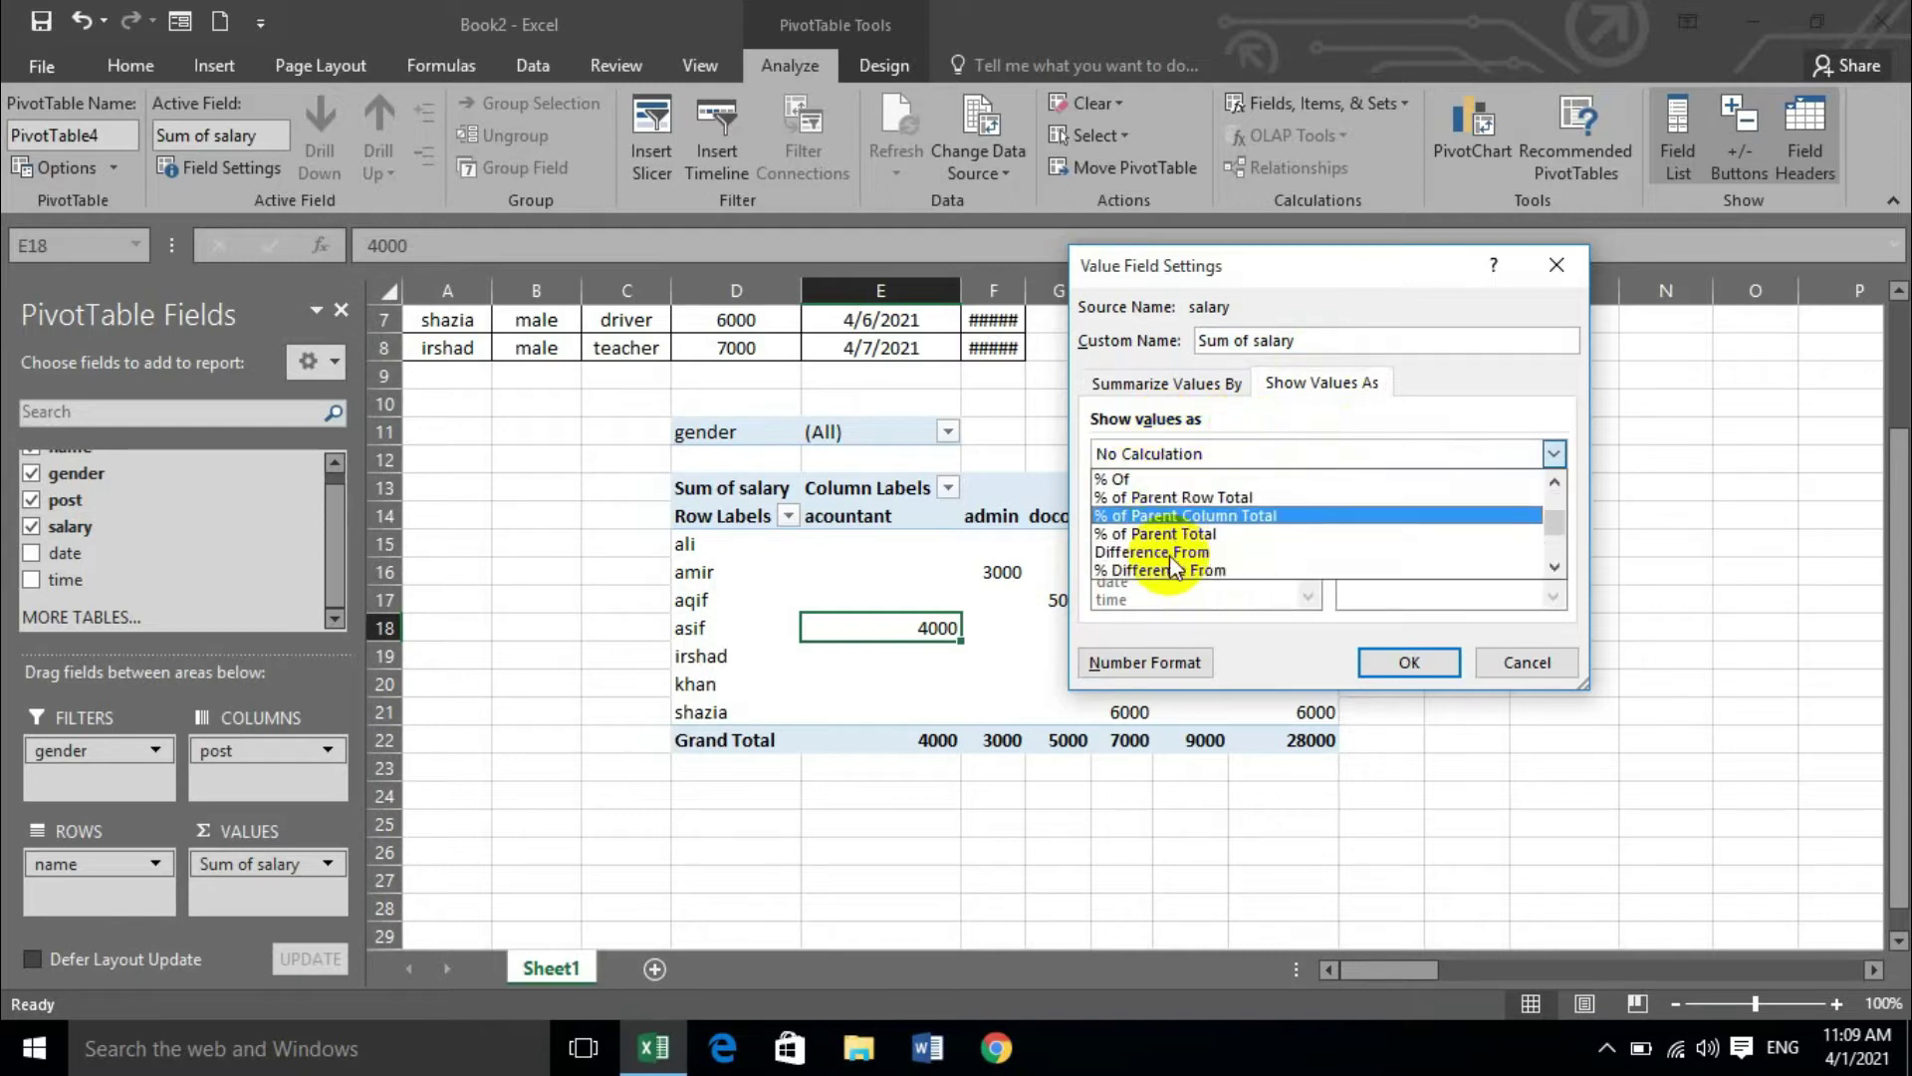
scroll(1231, 558, "up", 3)
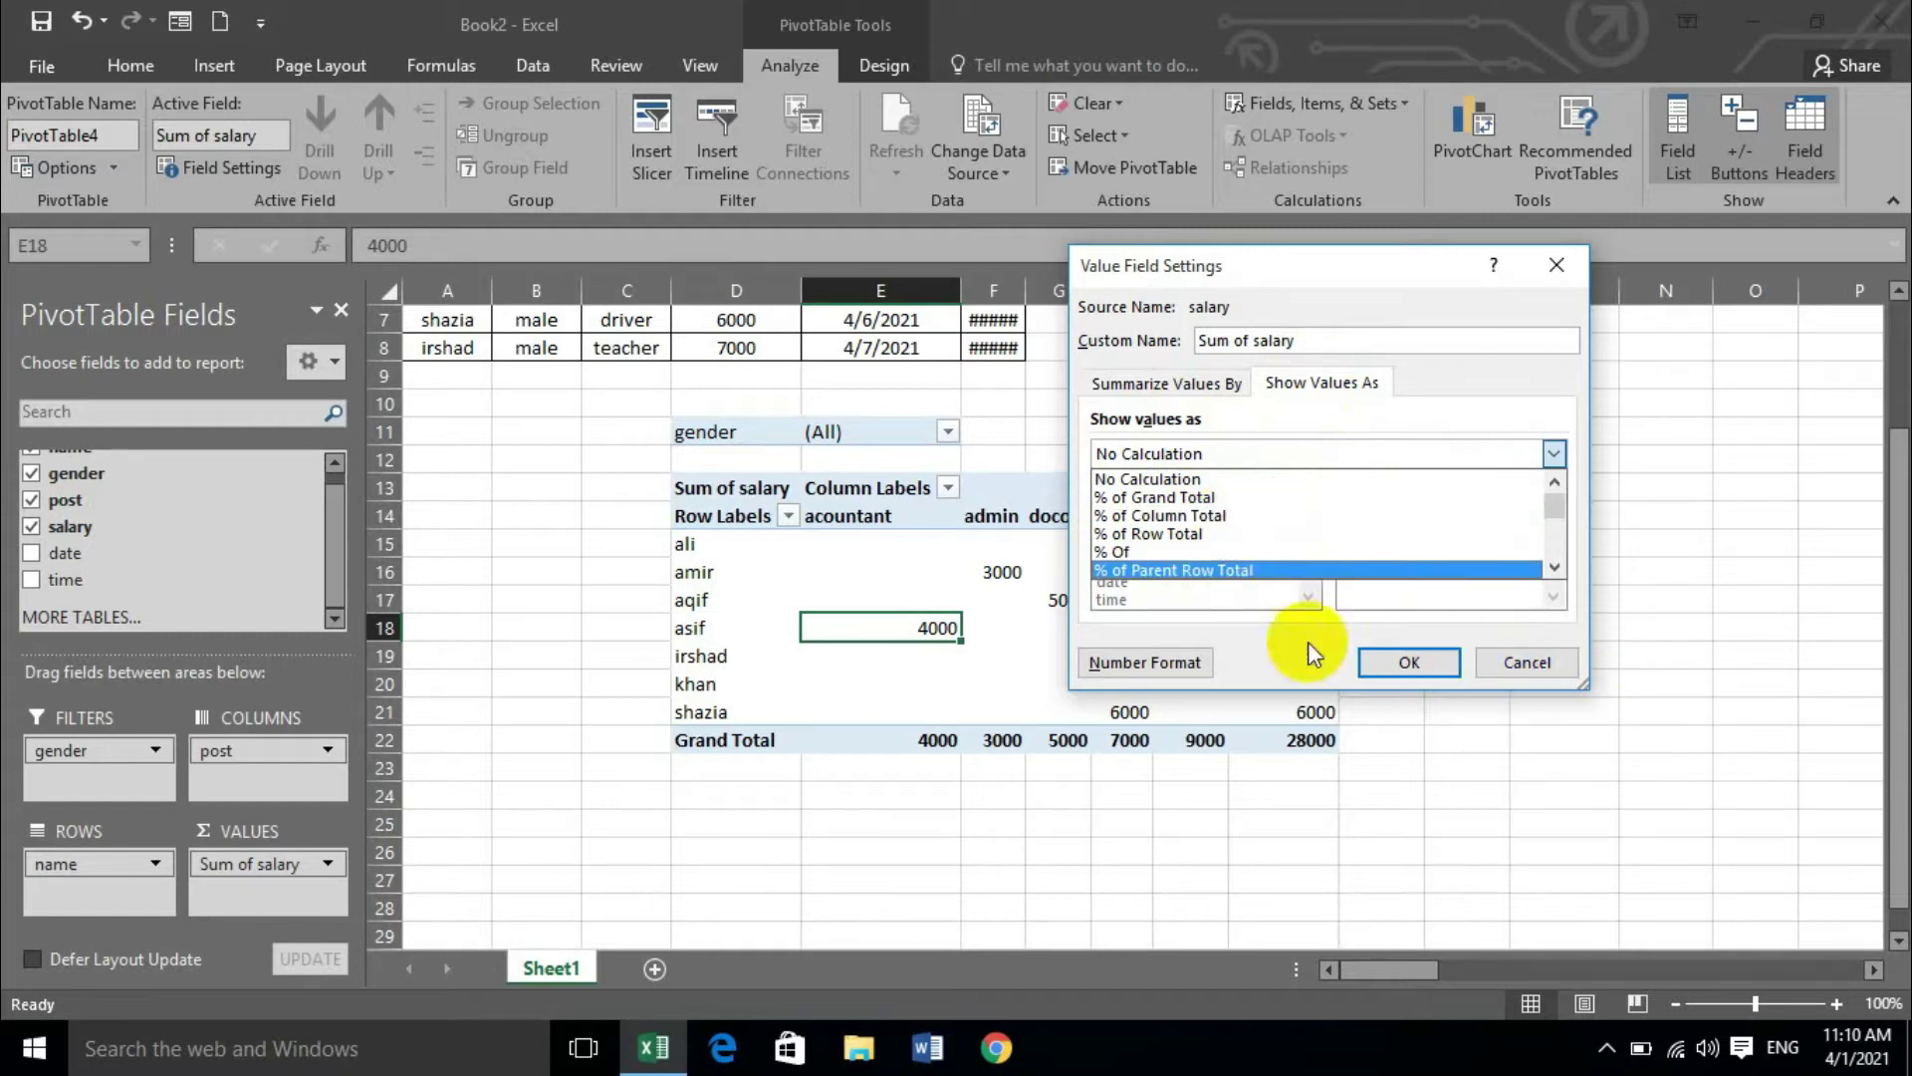
left_click(1390, 275)
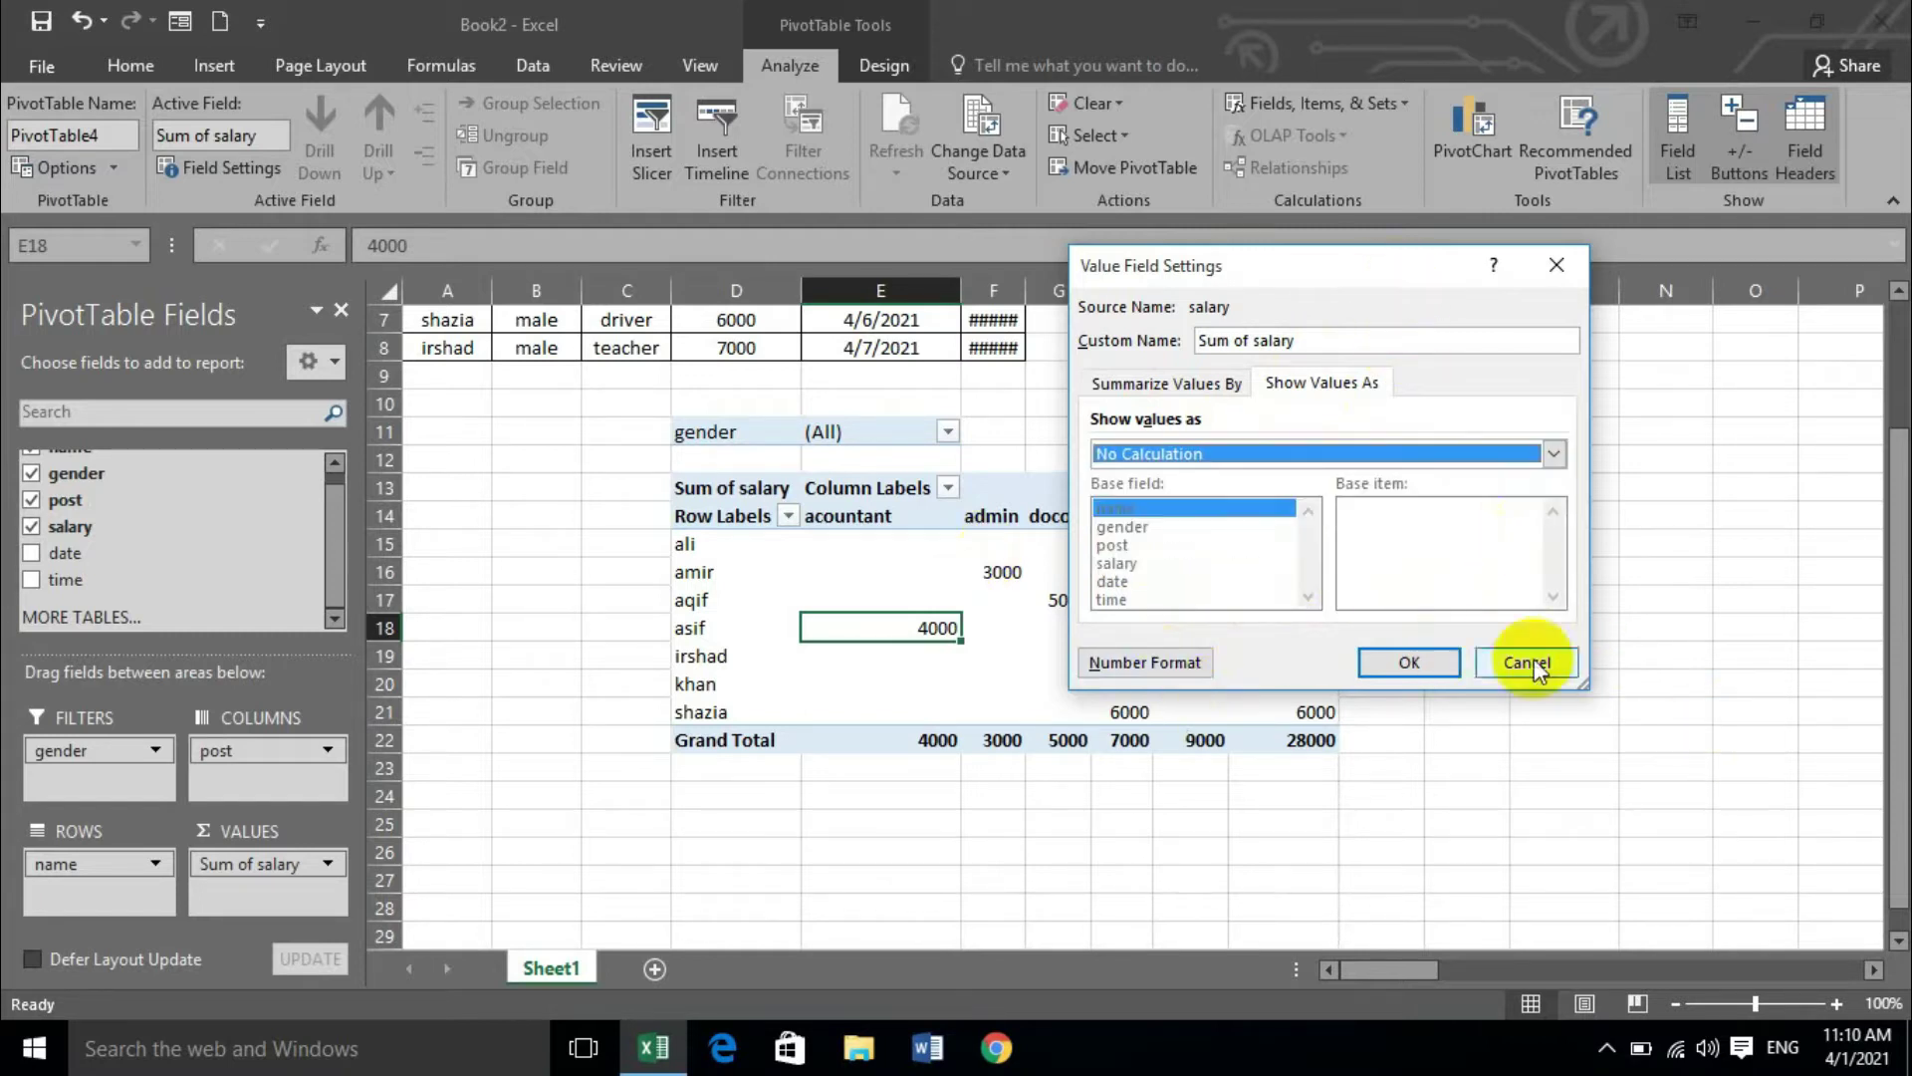
- Format the salary values as Currency with the PKR symbol and 0 decimal places, and apply the field settings
left_click(1133, 659)
left_click(1001, 309)
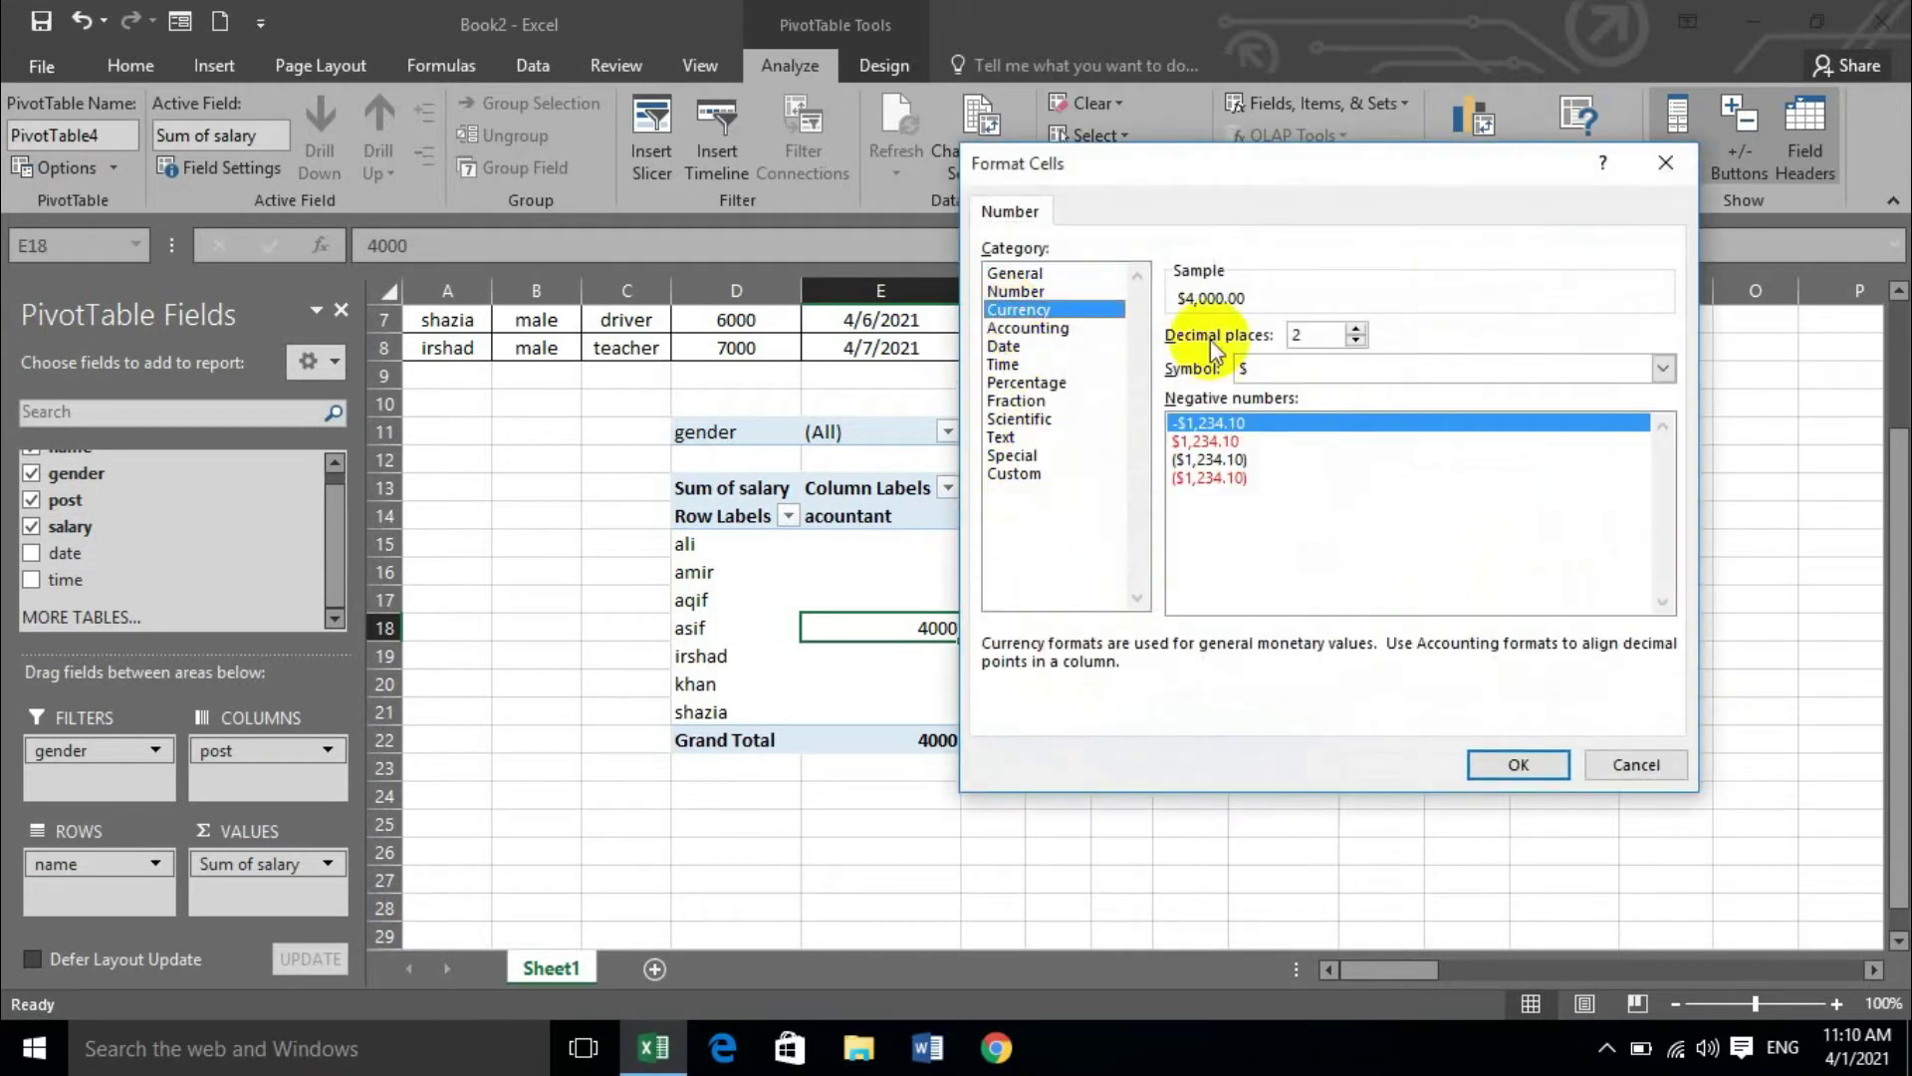
left_click(1303, 370)
scroll(1286, 475, "down", 5)
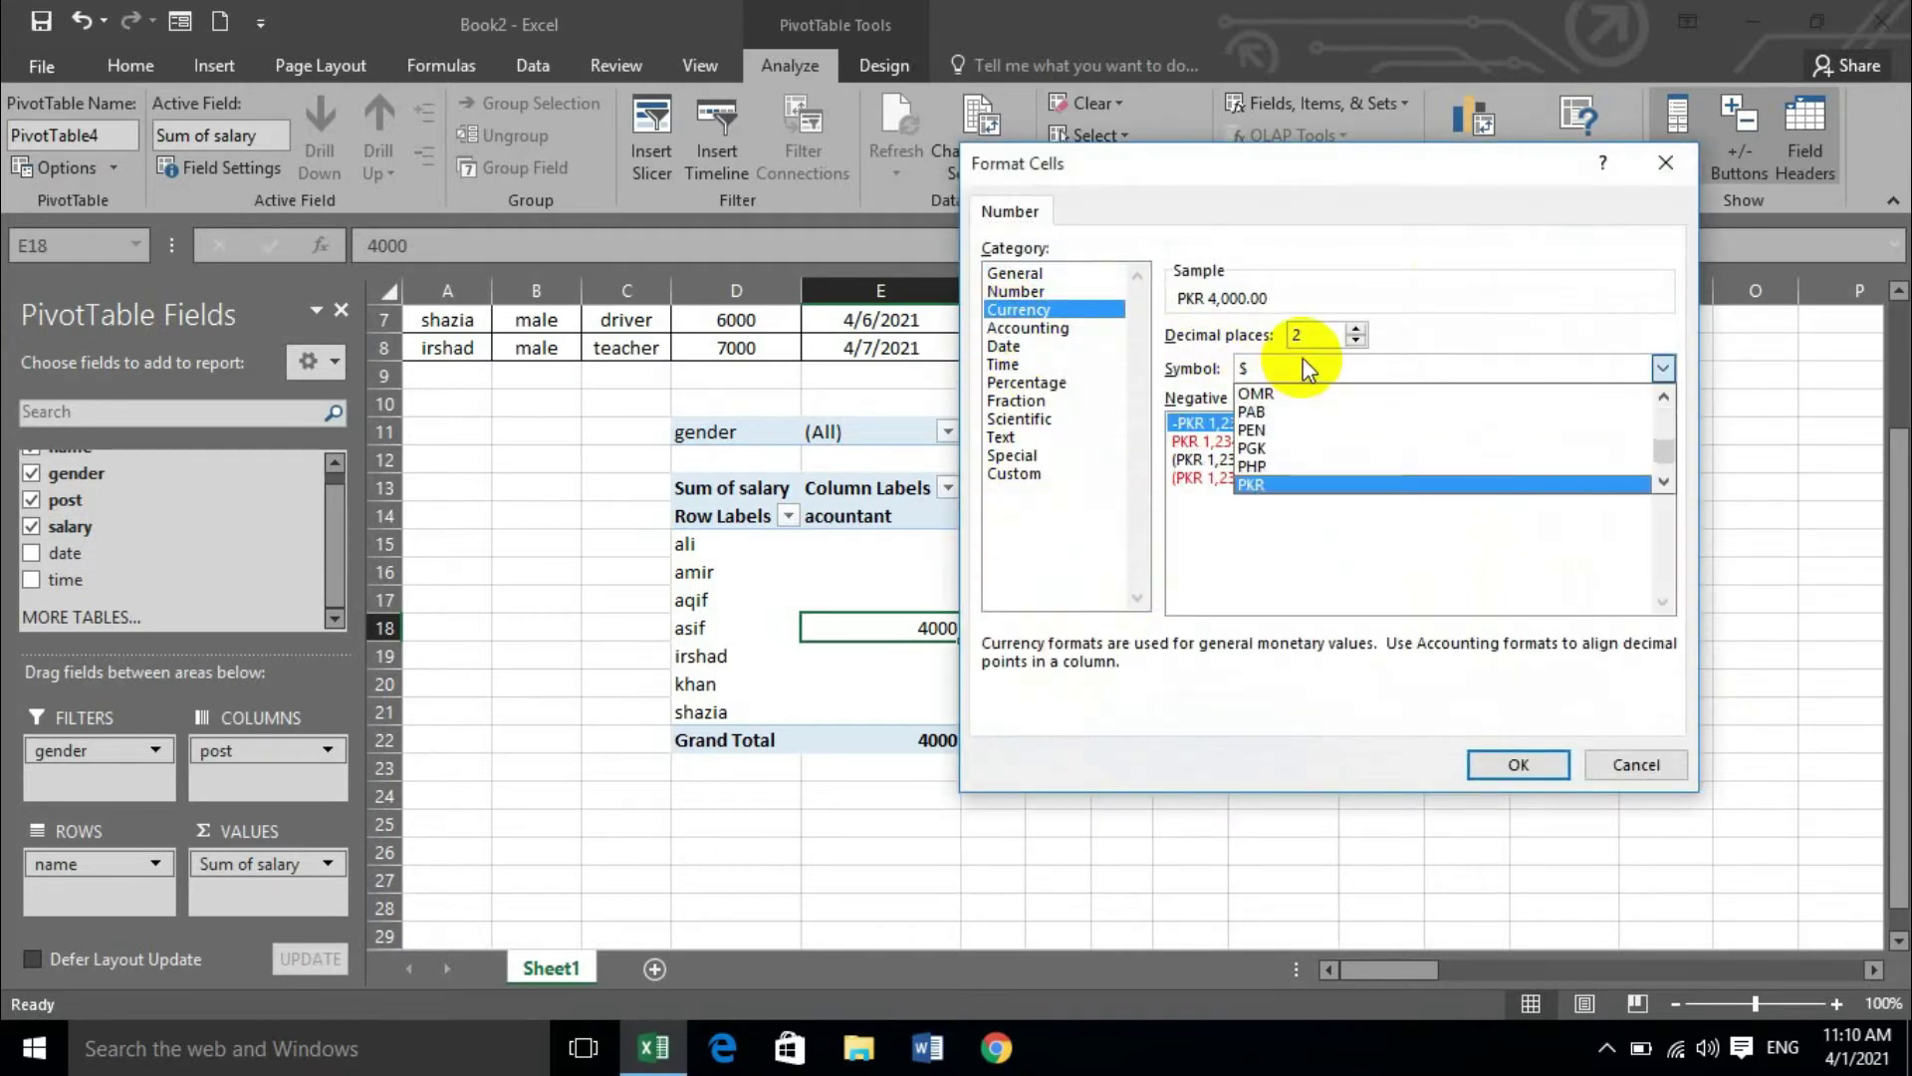
left_click(1287, 475)
left_click(1357, 330)
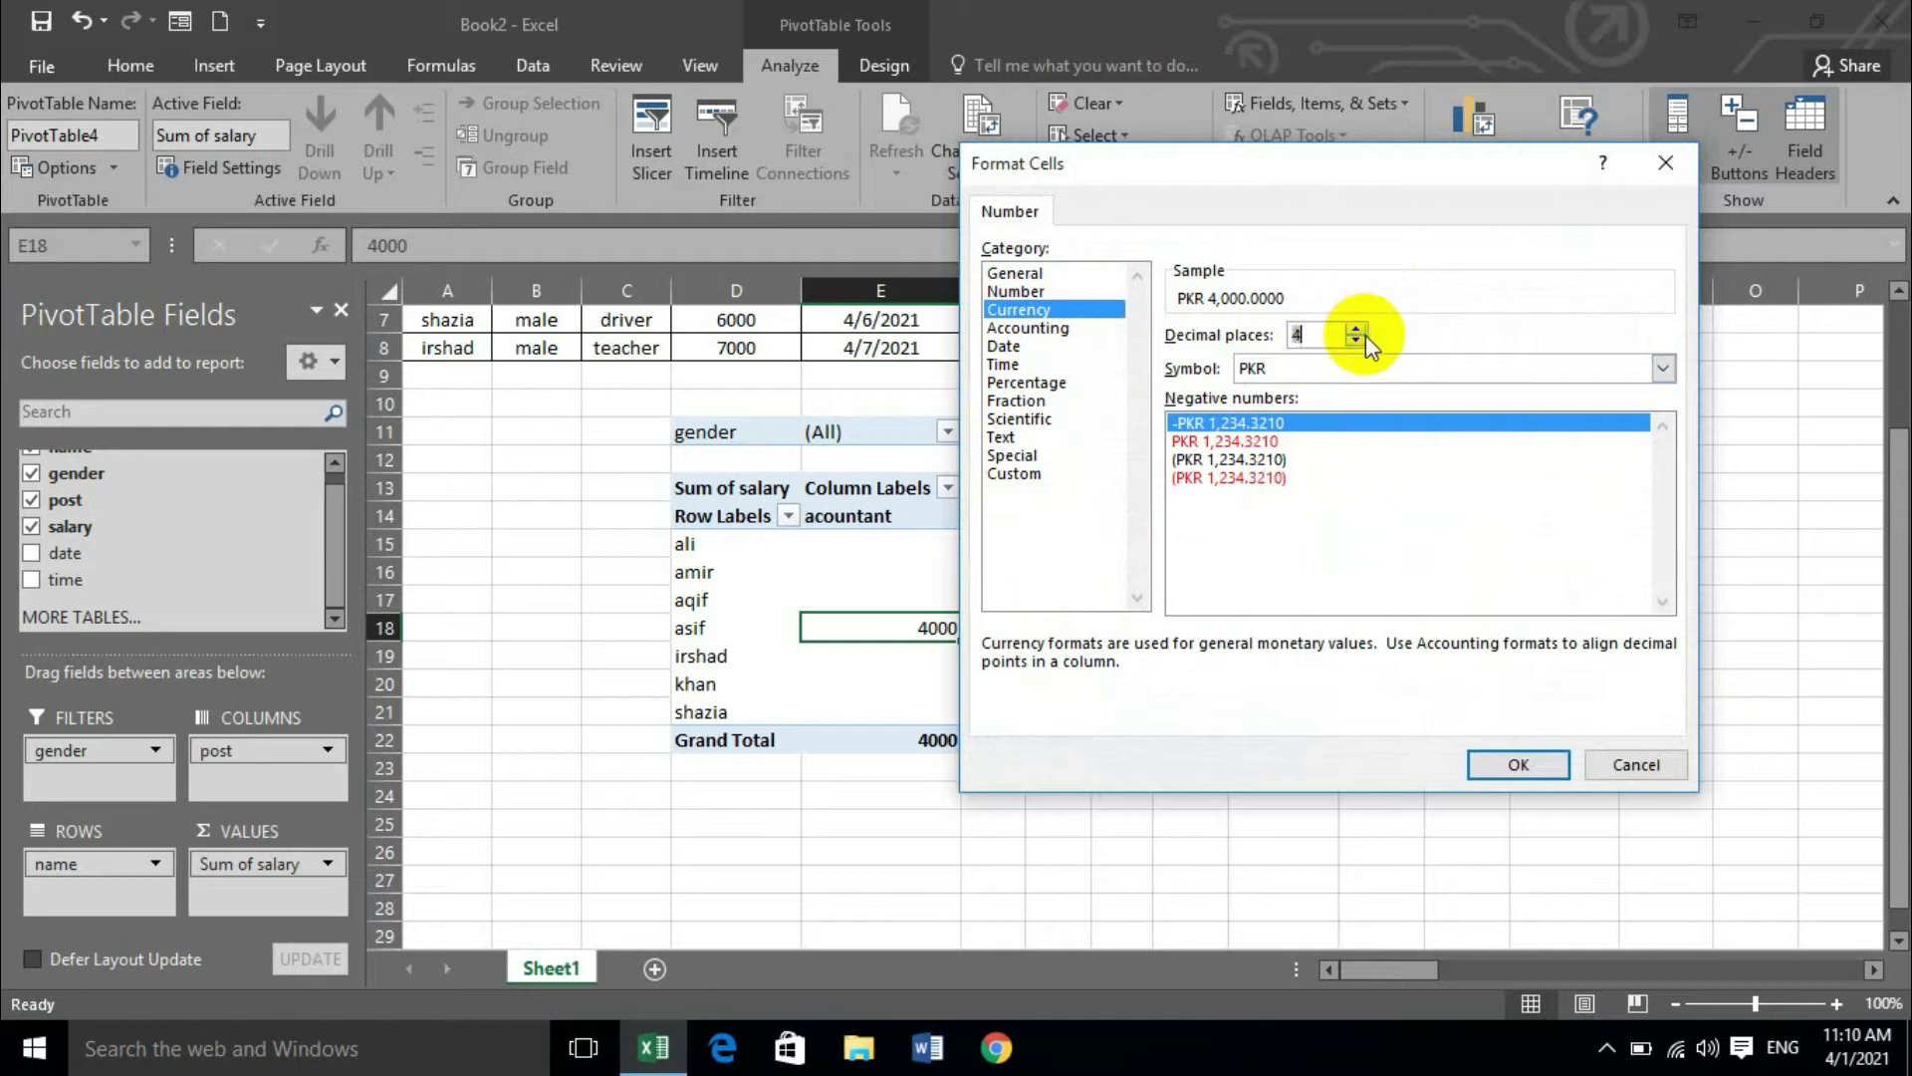
left_click(1361, 341)
left_click(1521, 762)
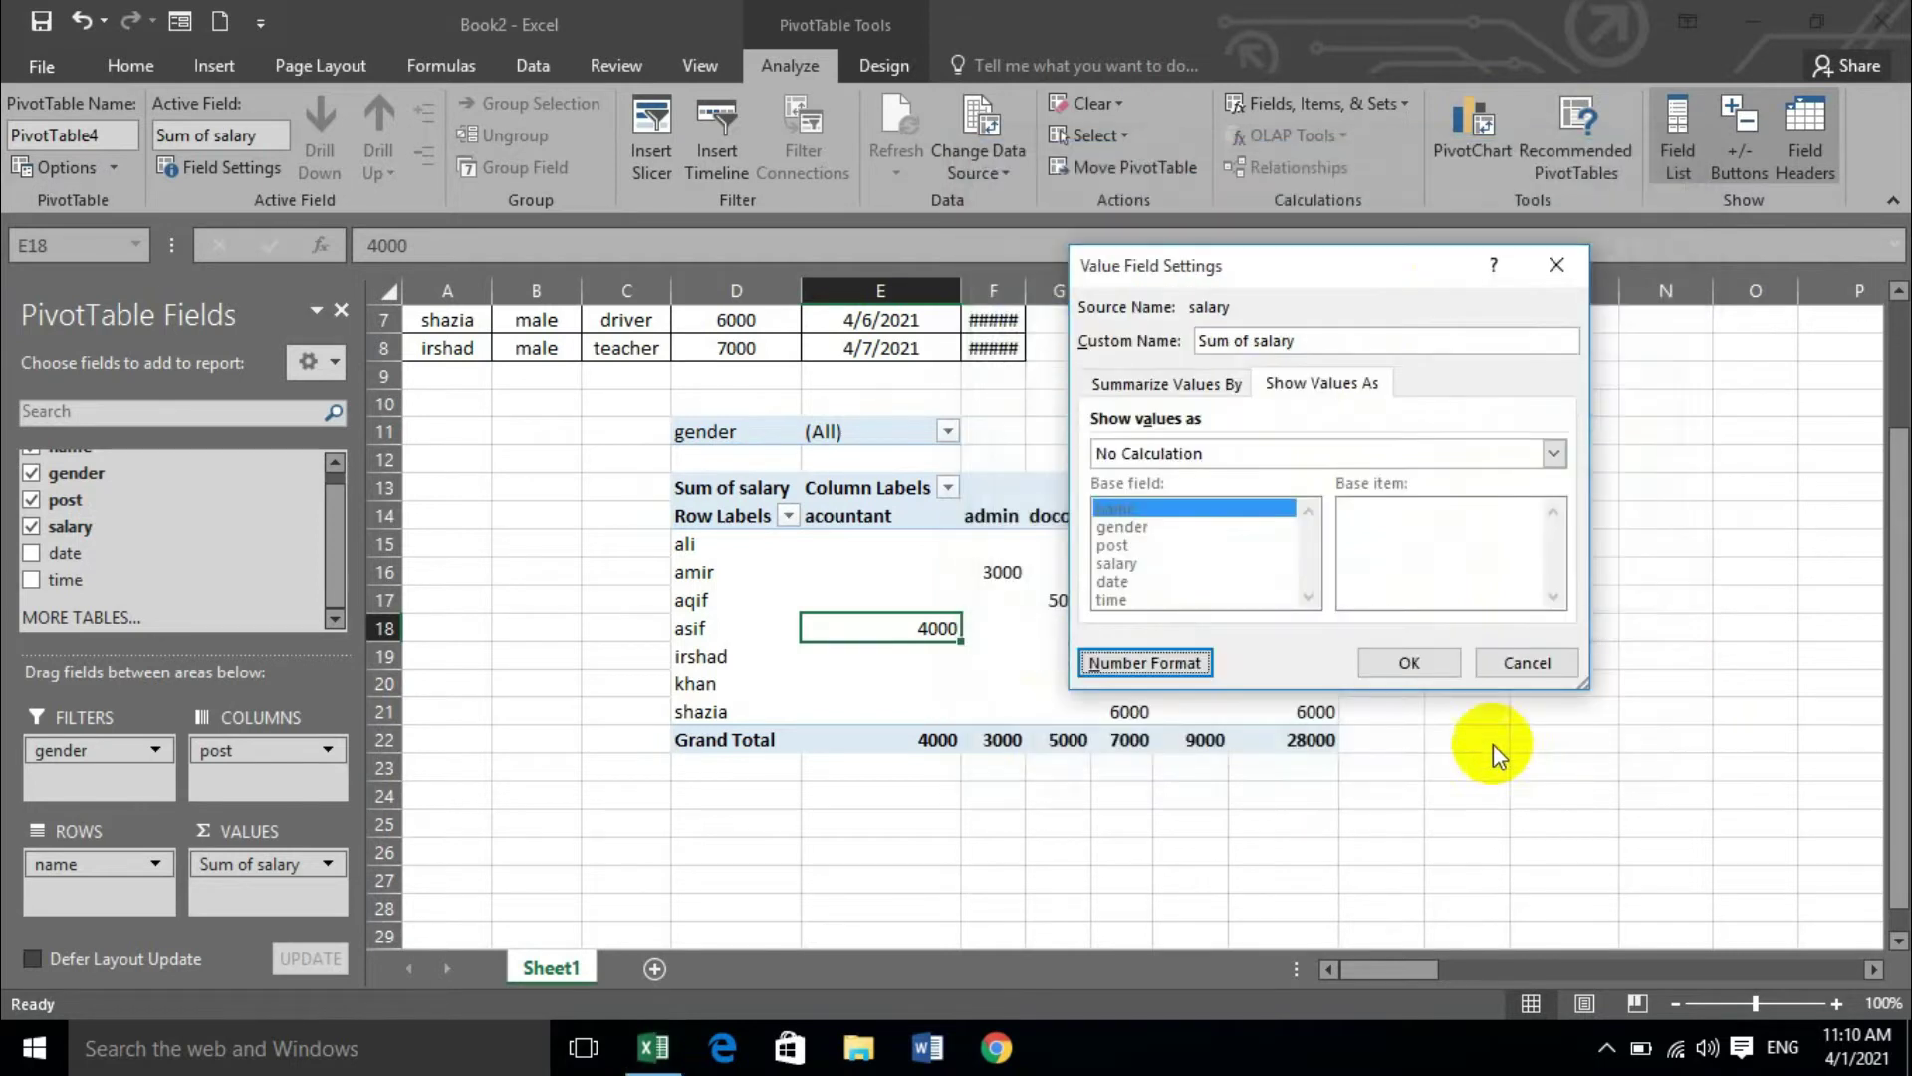
left_click(1449, 668)
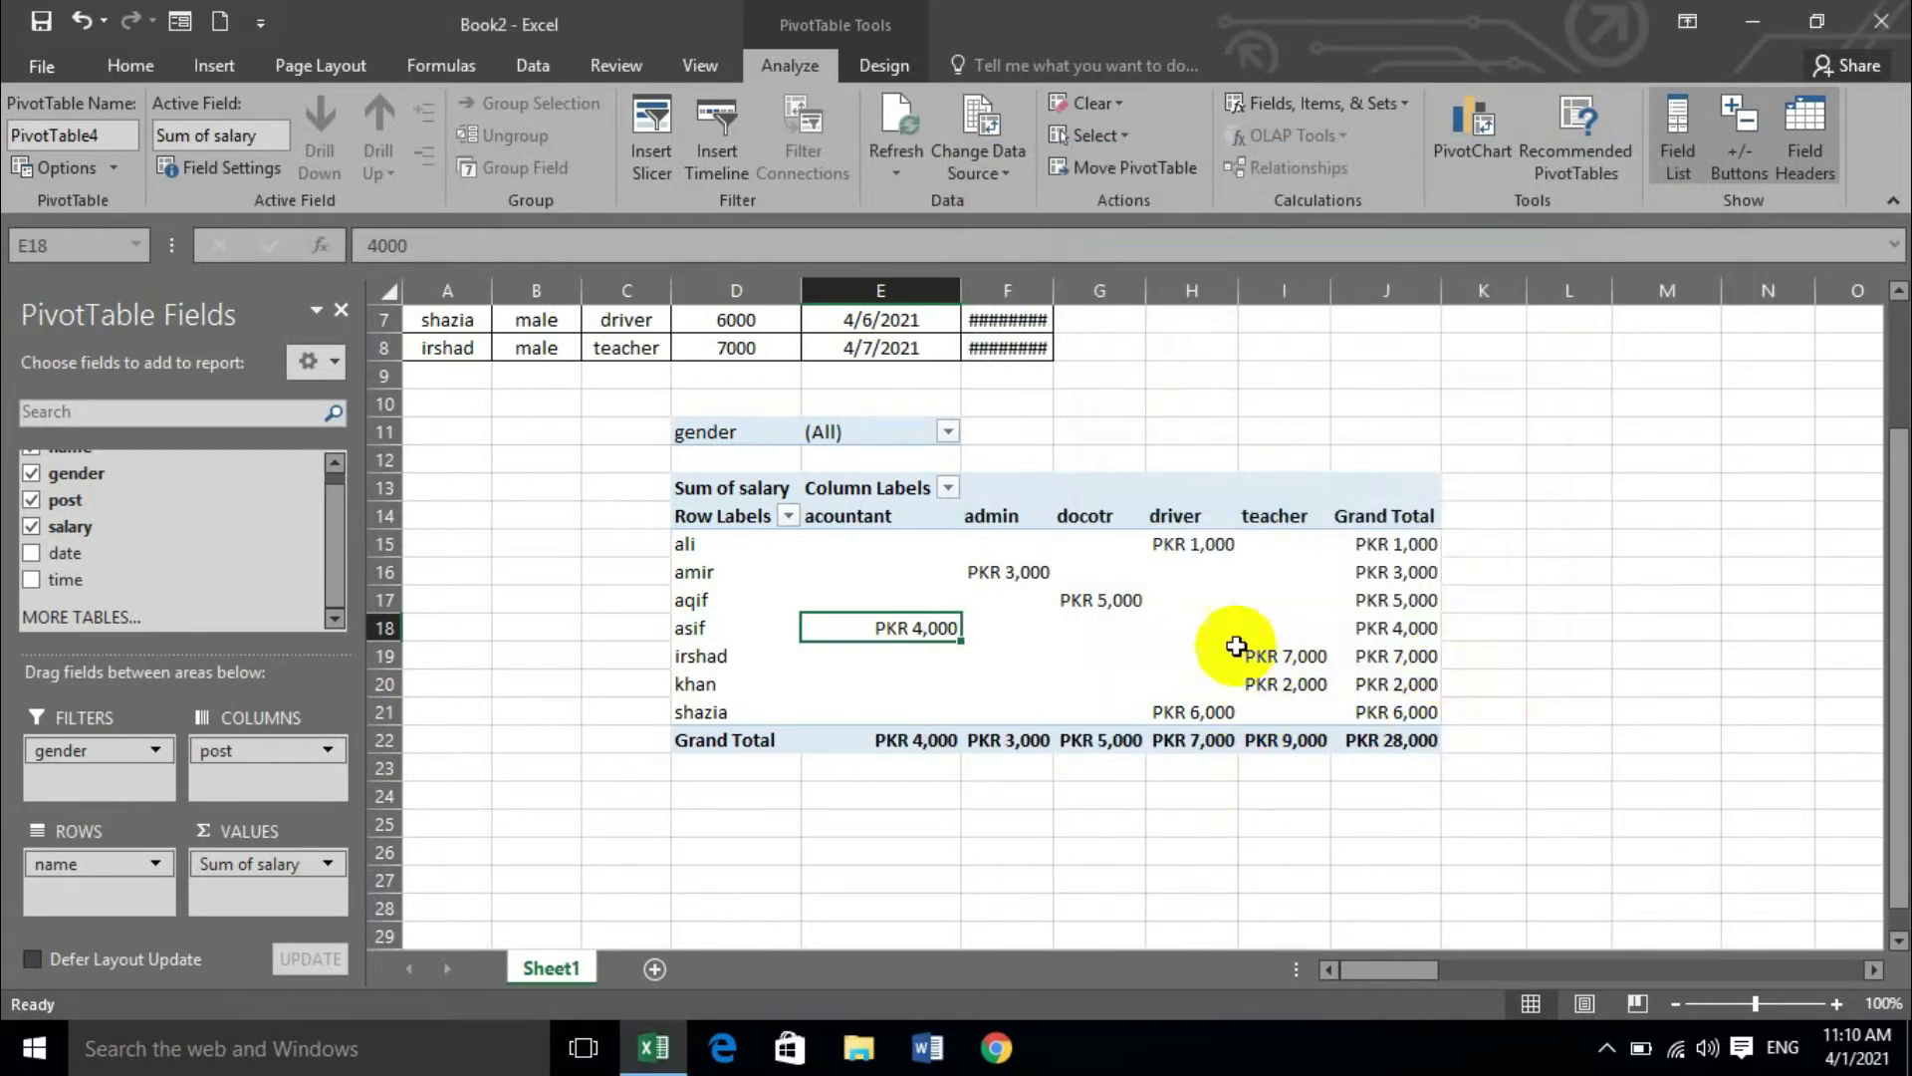
left_click(227, 175)
left_click(1527, 663)
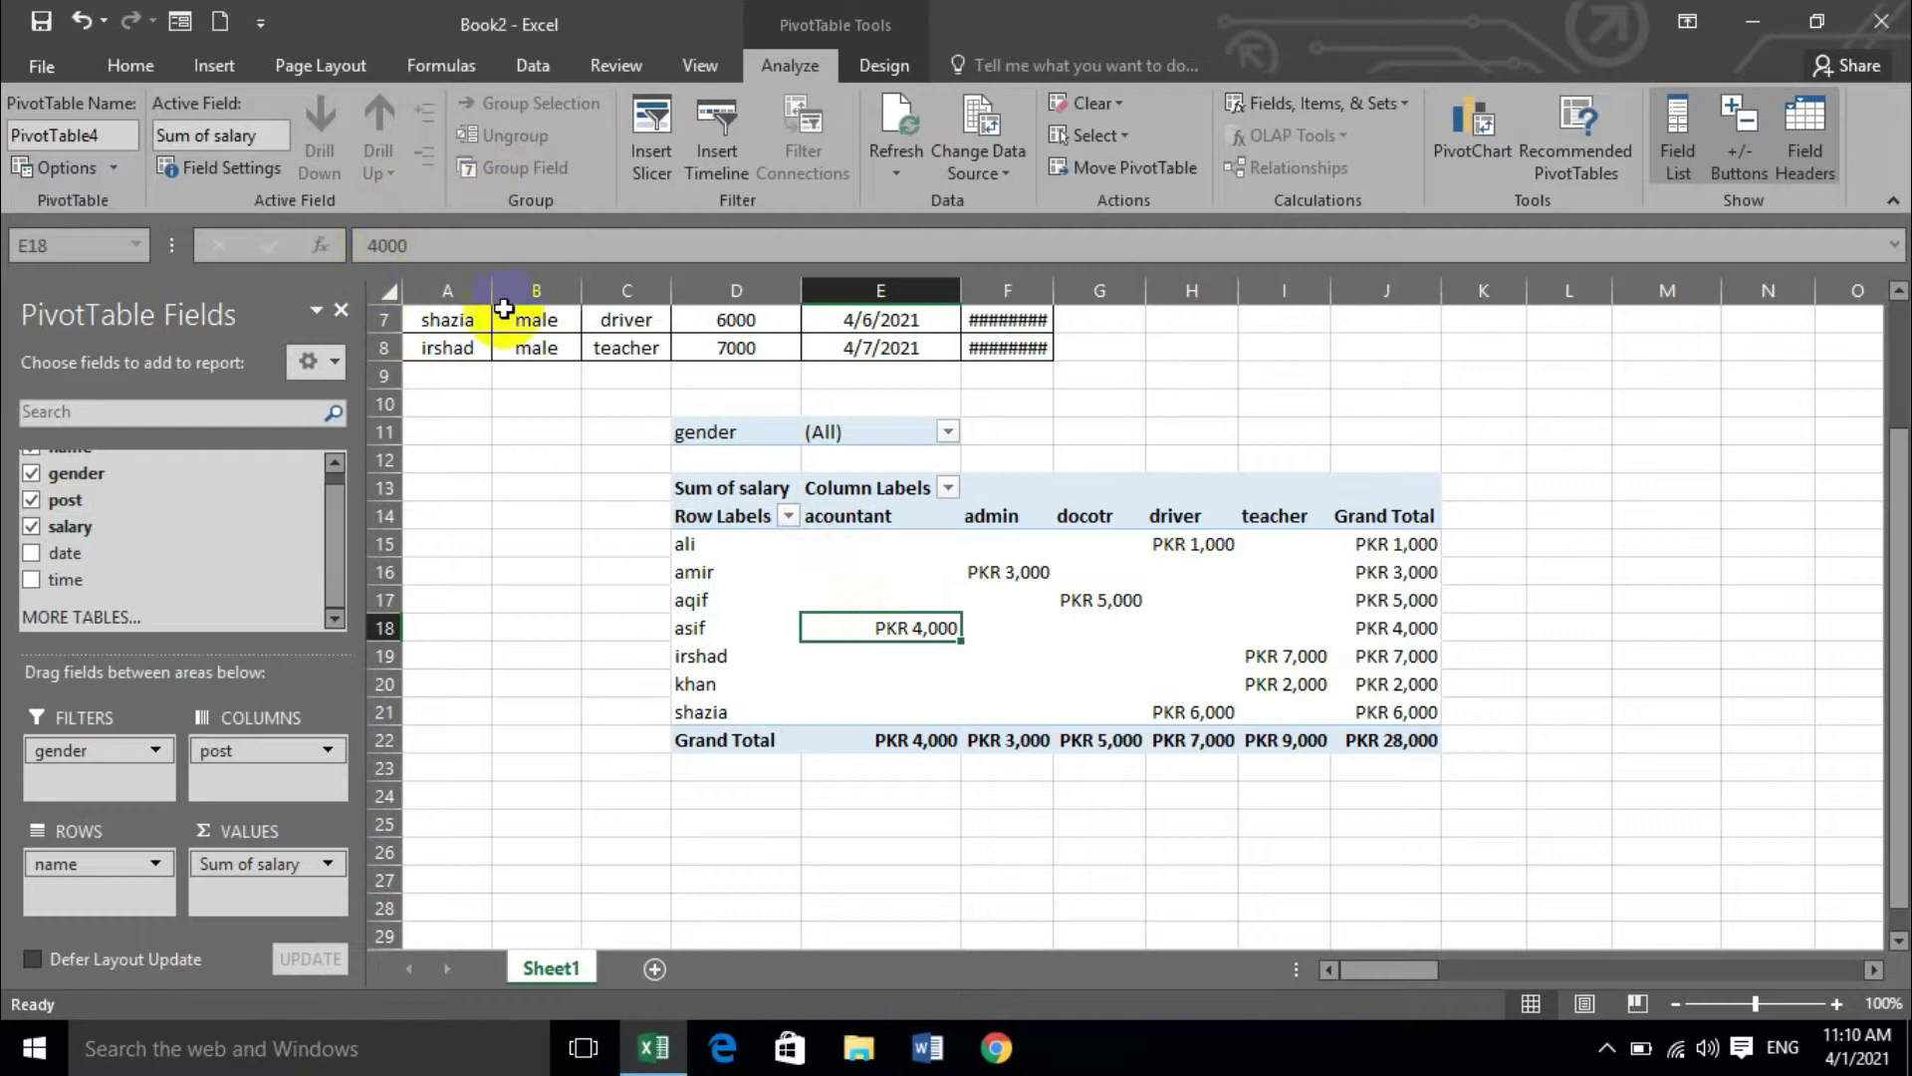
- Expand the post field in the column labels to show name as its detail field
left_click(906, 515)
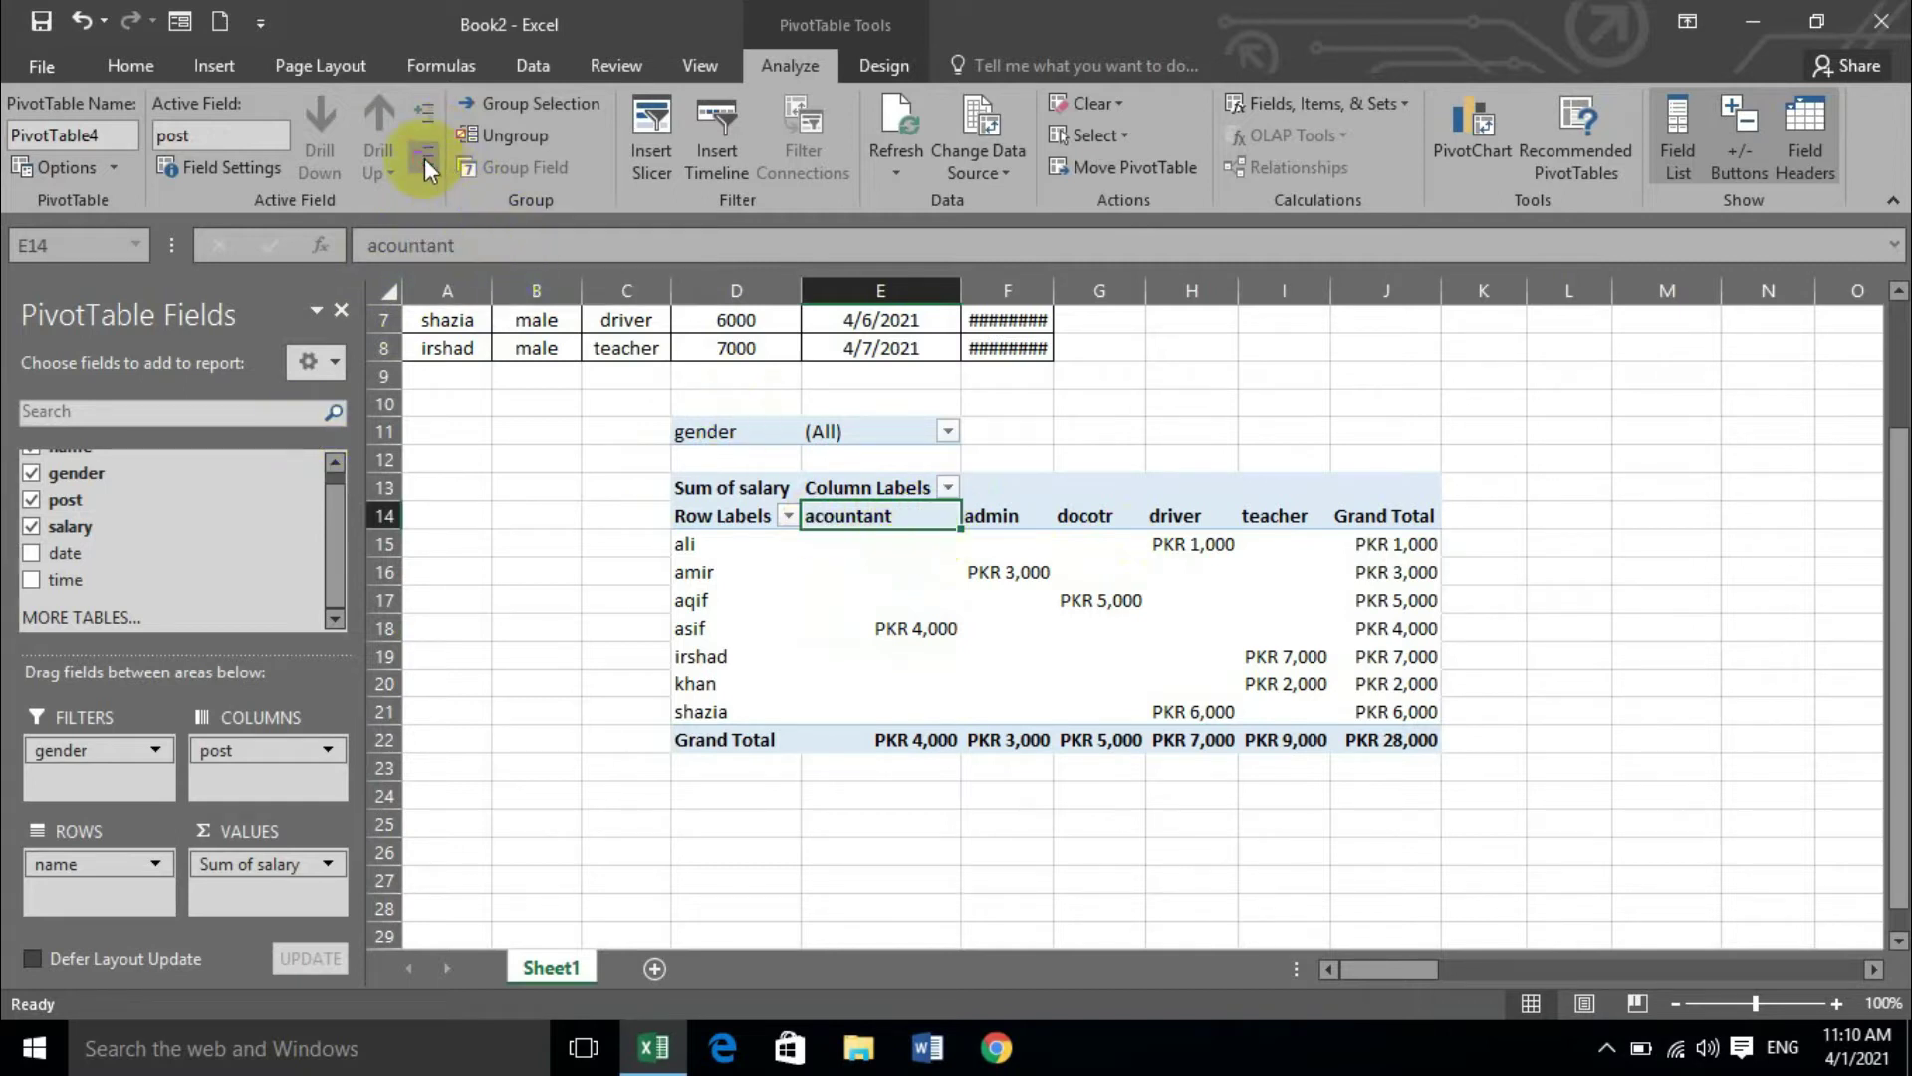
left_click(424, 106)
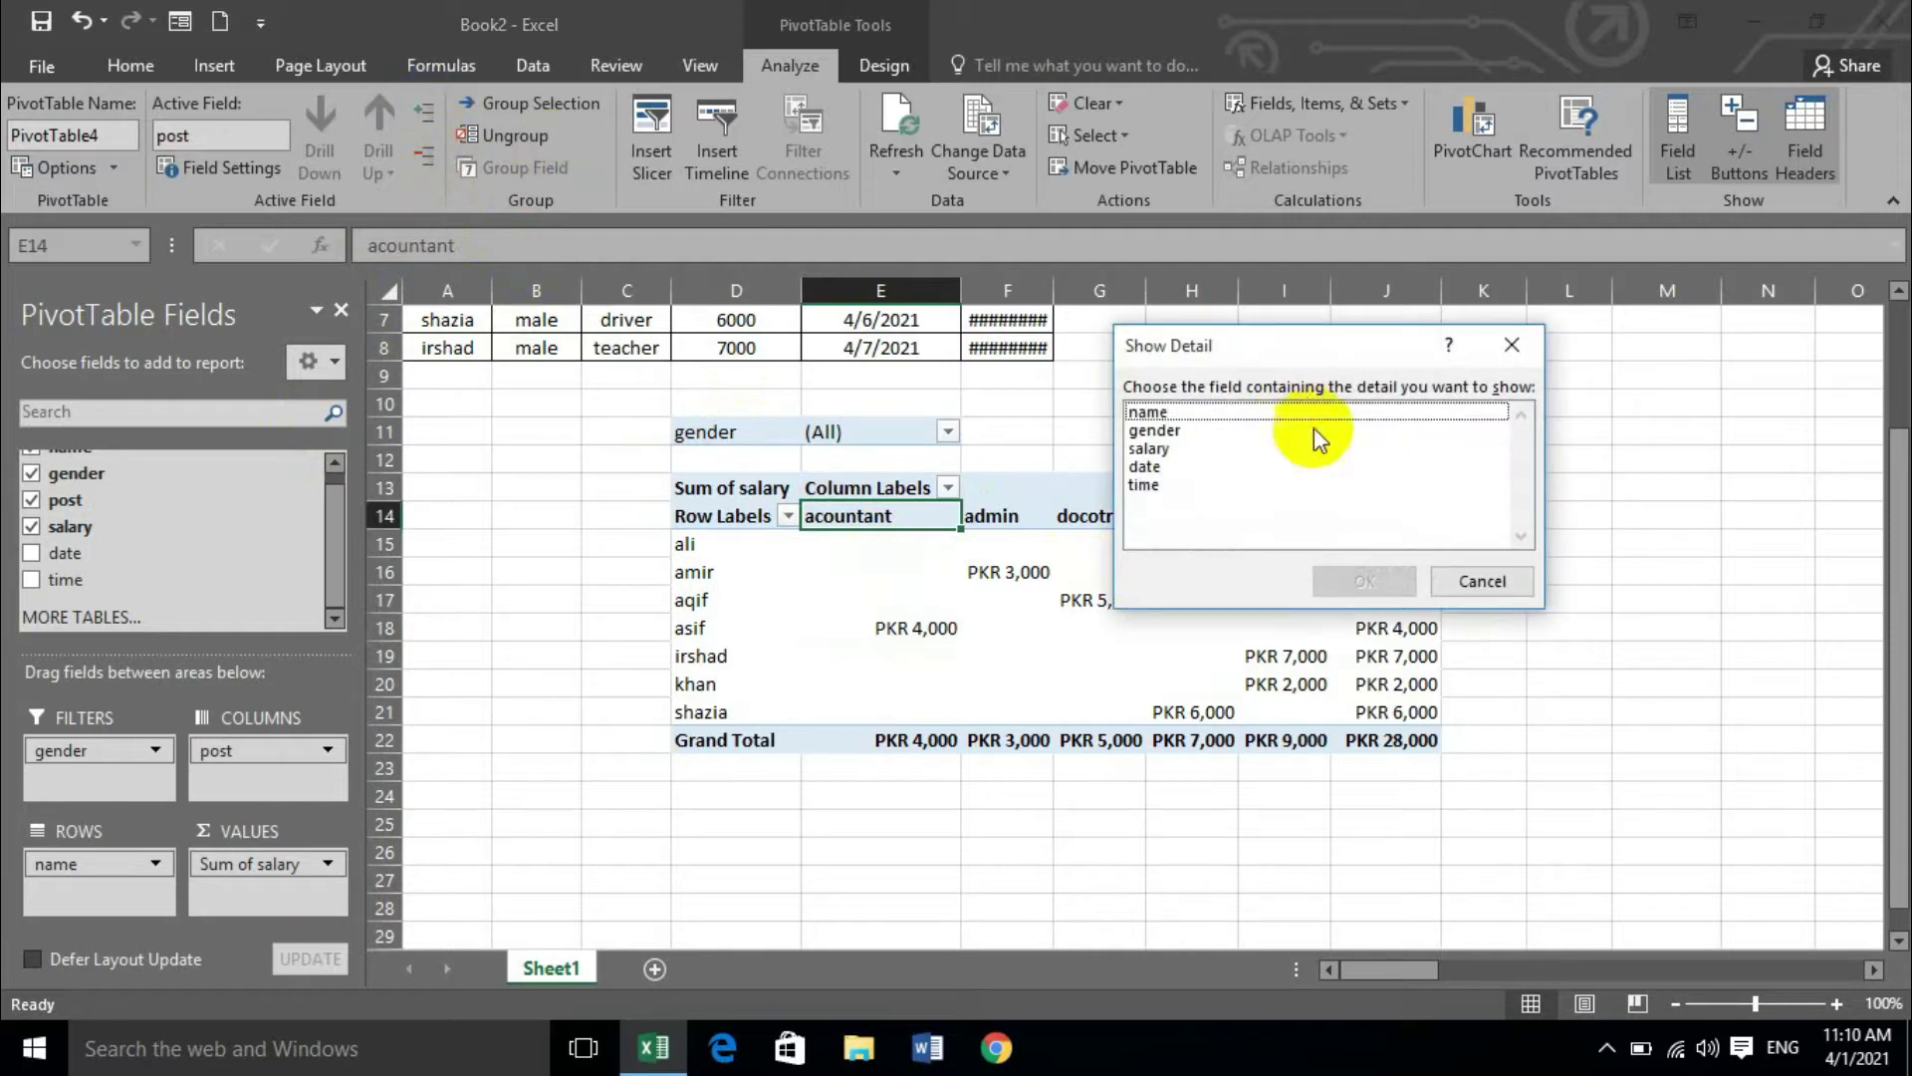
left_click(1160, 411)
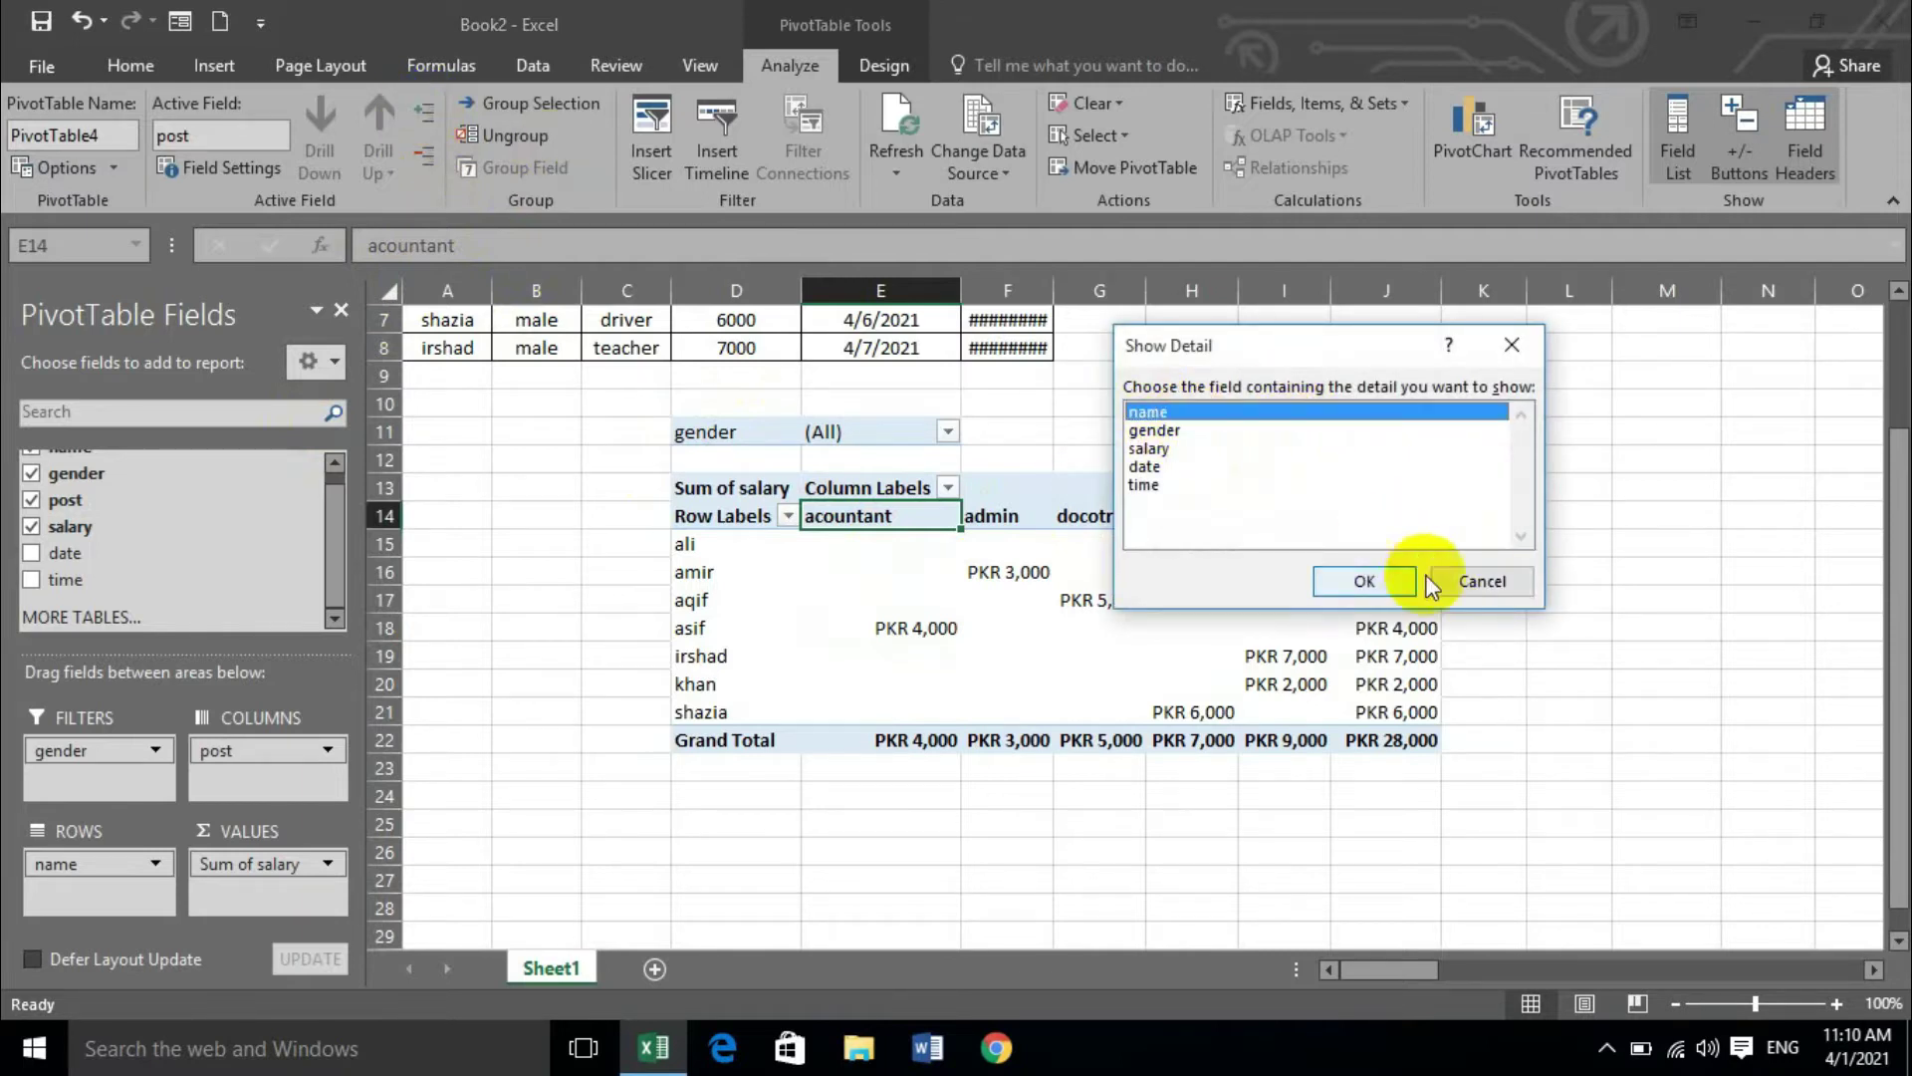
left_click(1364, 581)
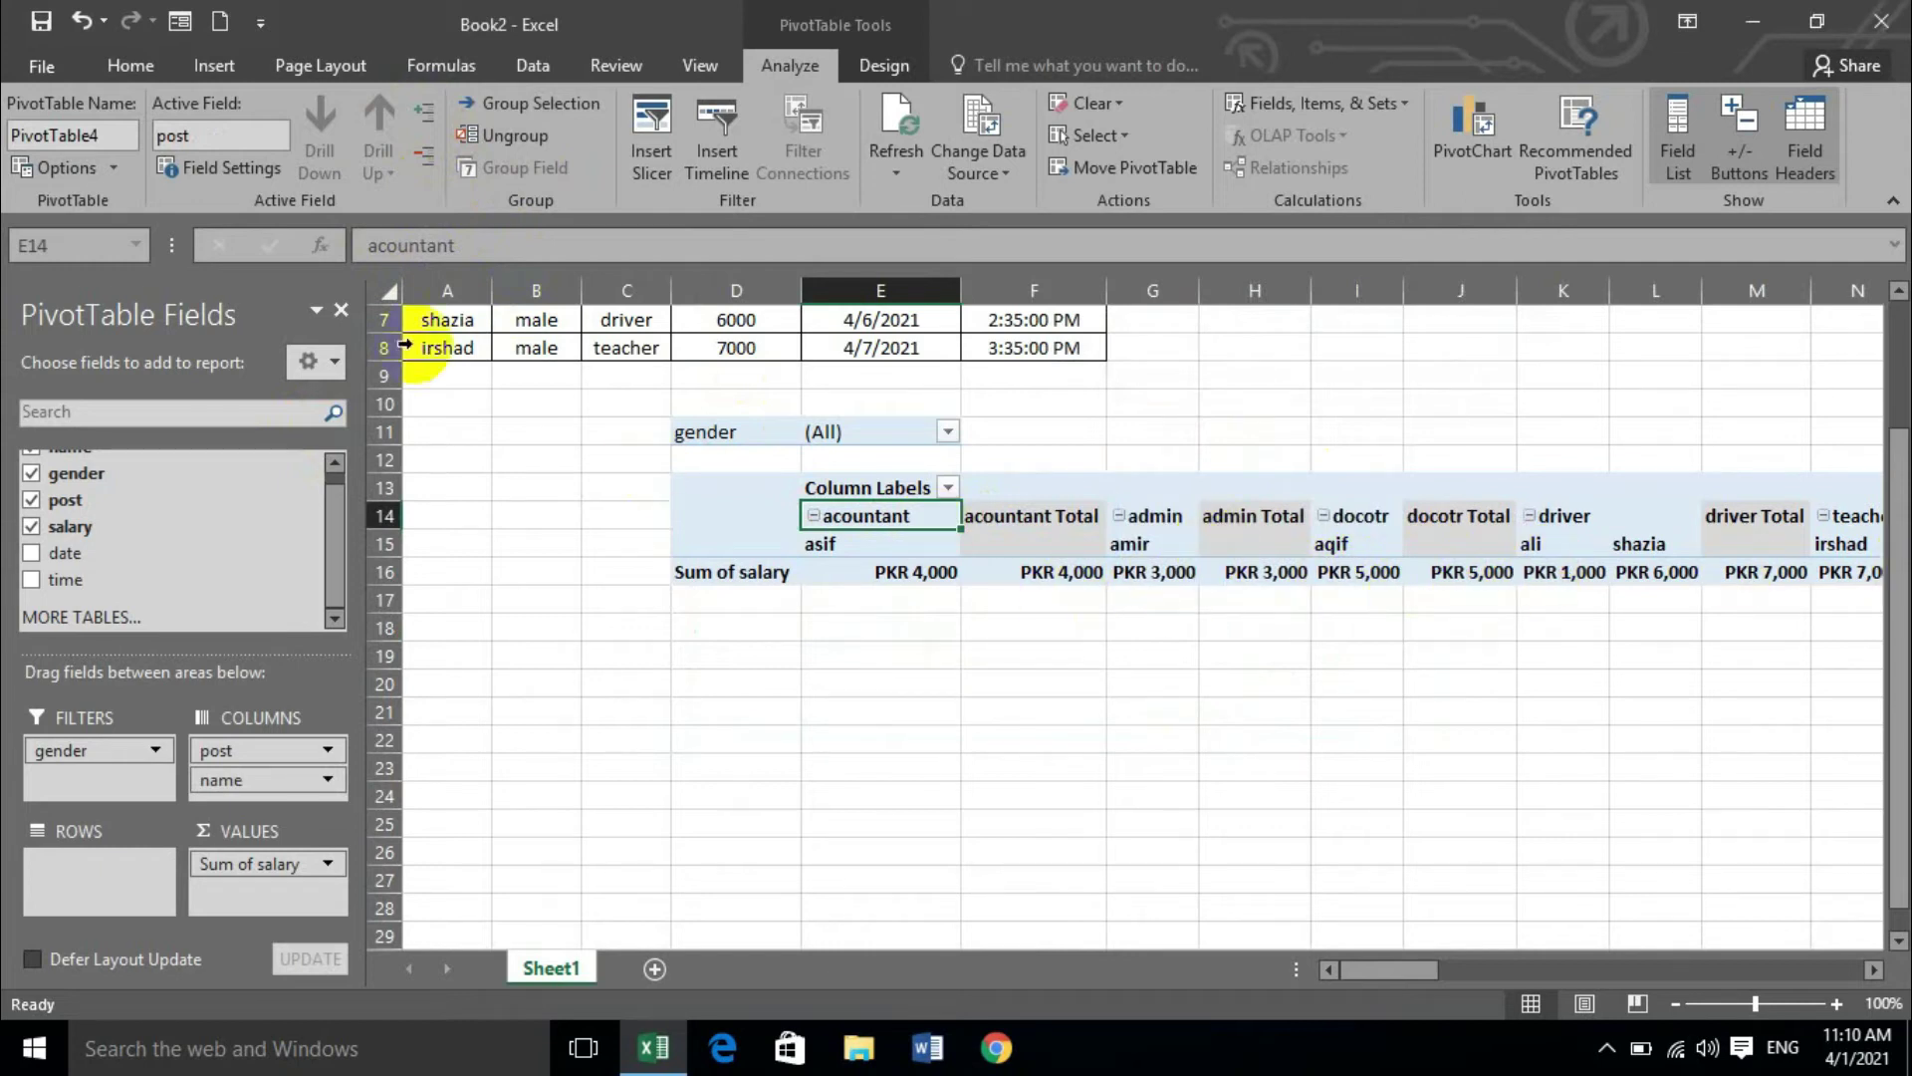
- Collapse the whole post field, expand it again, and leave it collapsed
left_click(428, 155)
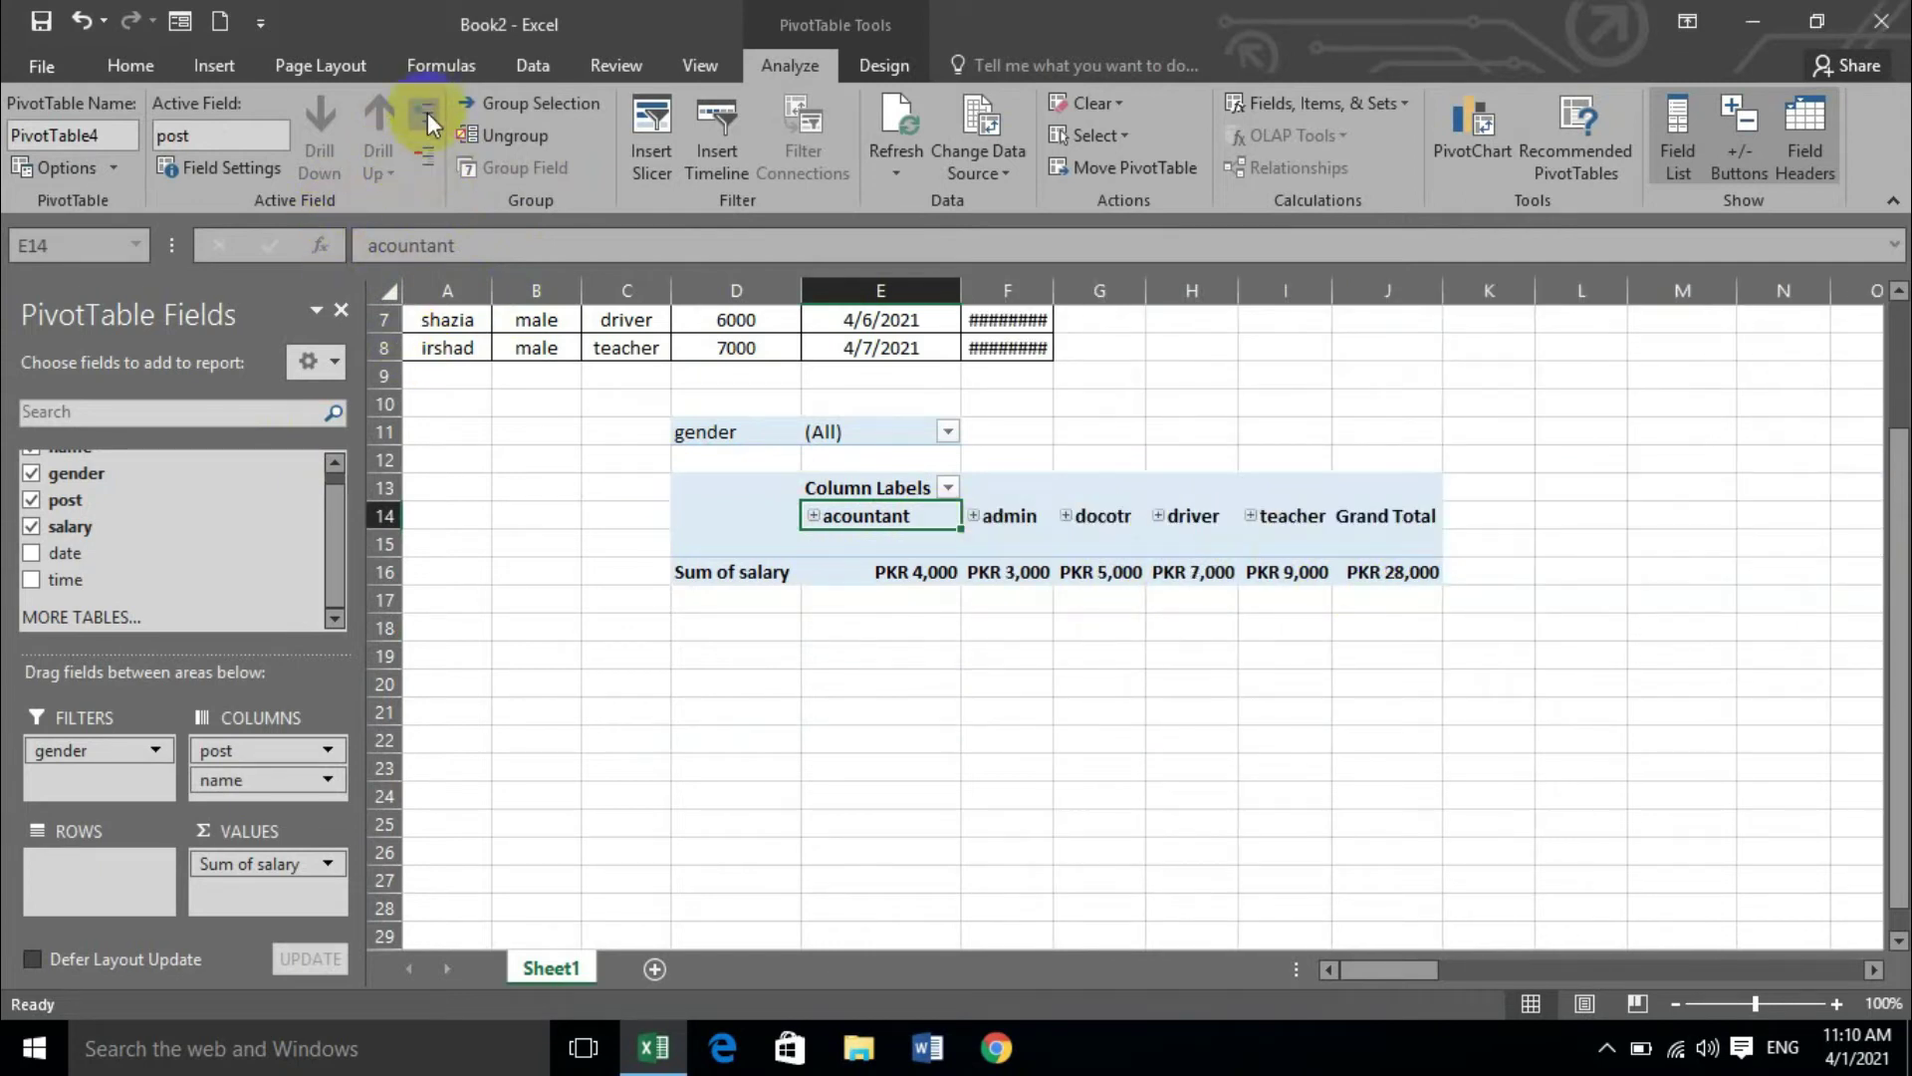
left_click(427, 111)
left_click(422, 164)
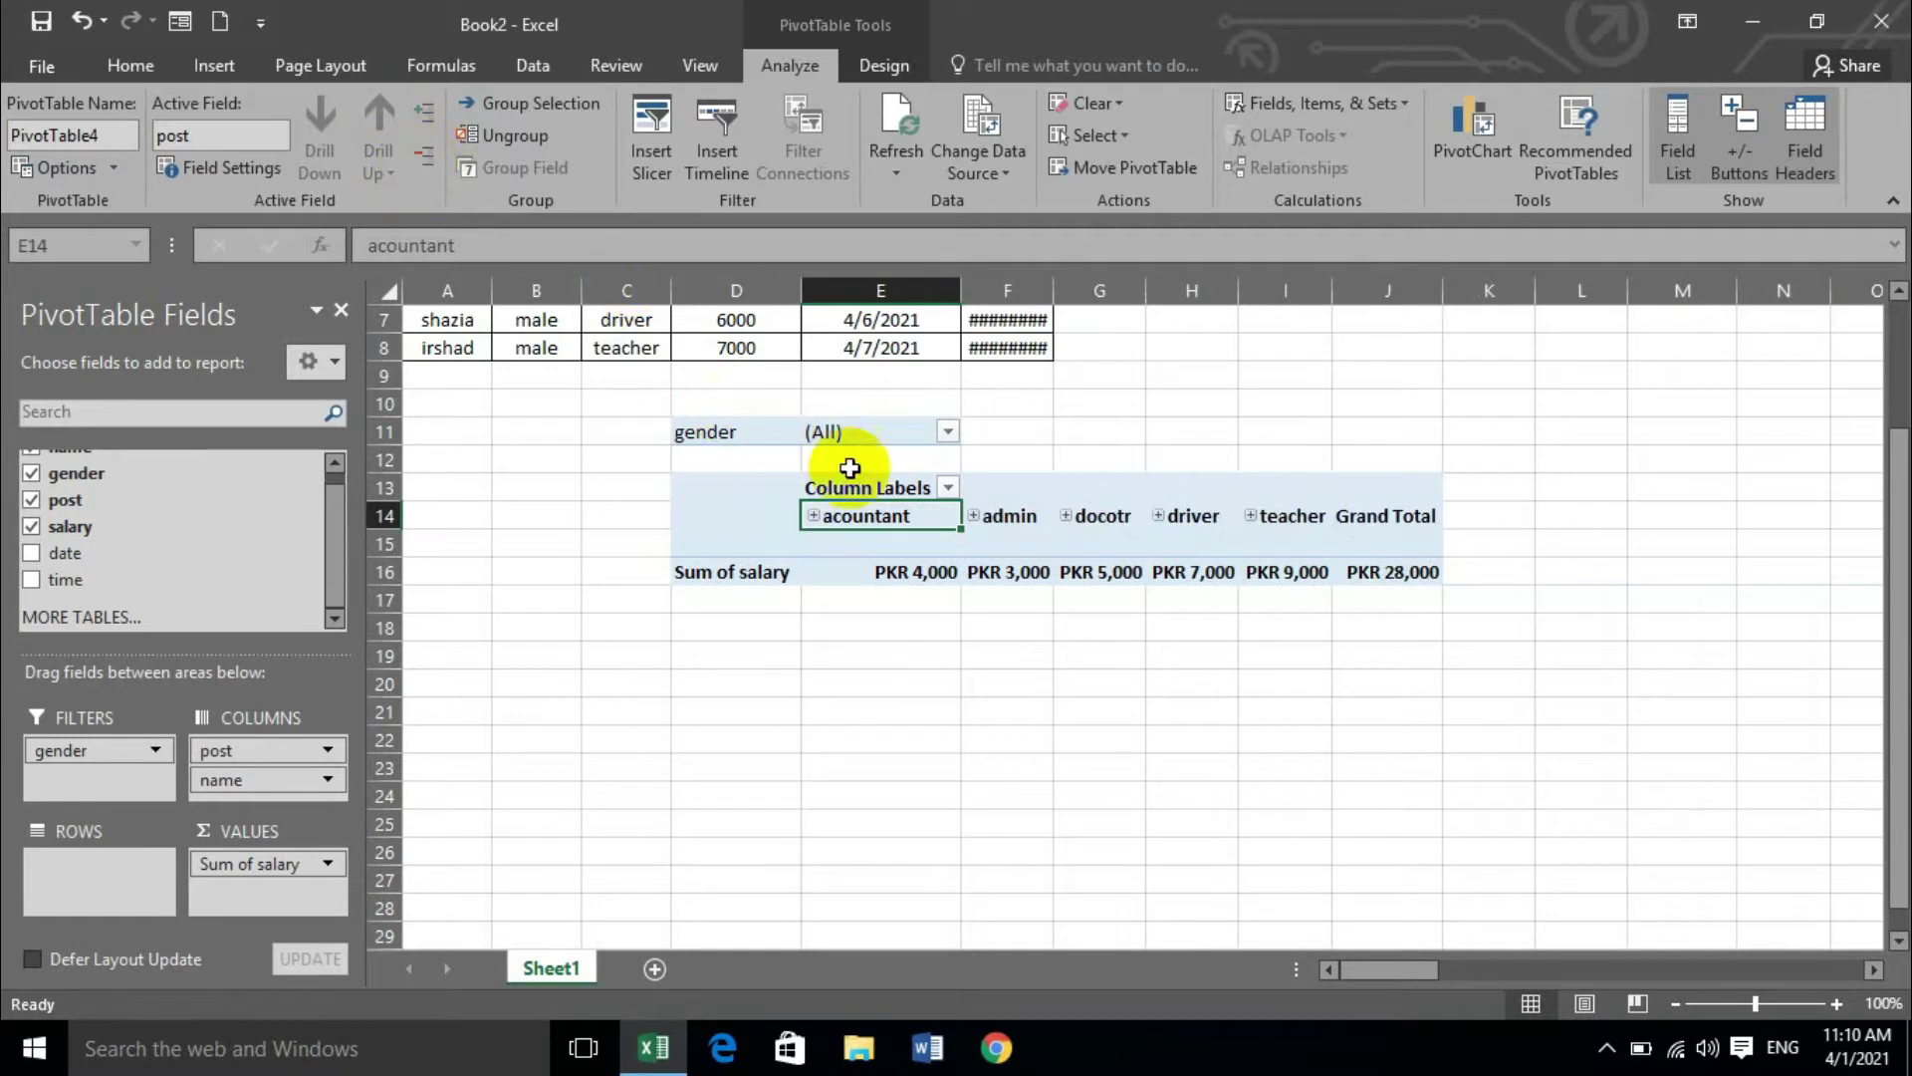
- Clear all filters from the PivotTable and leave the post field in the column labels collapsed
left_click(948, 488)
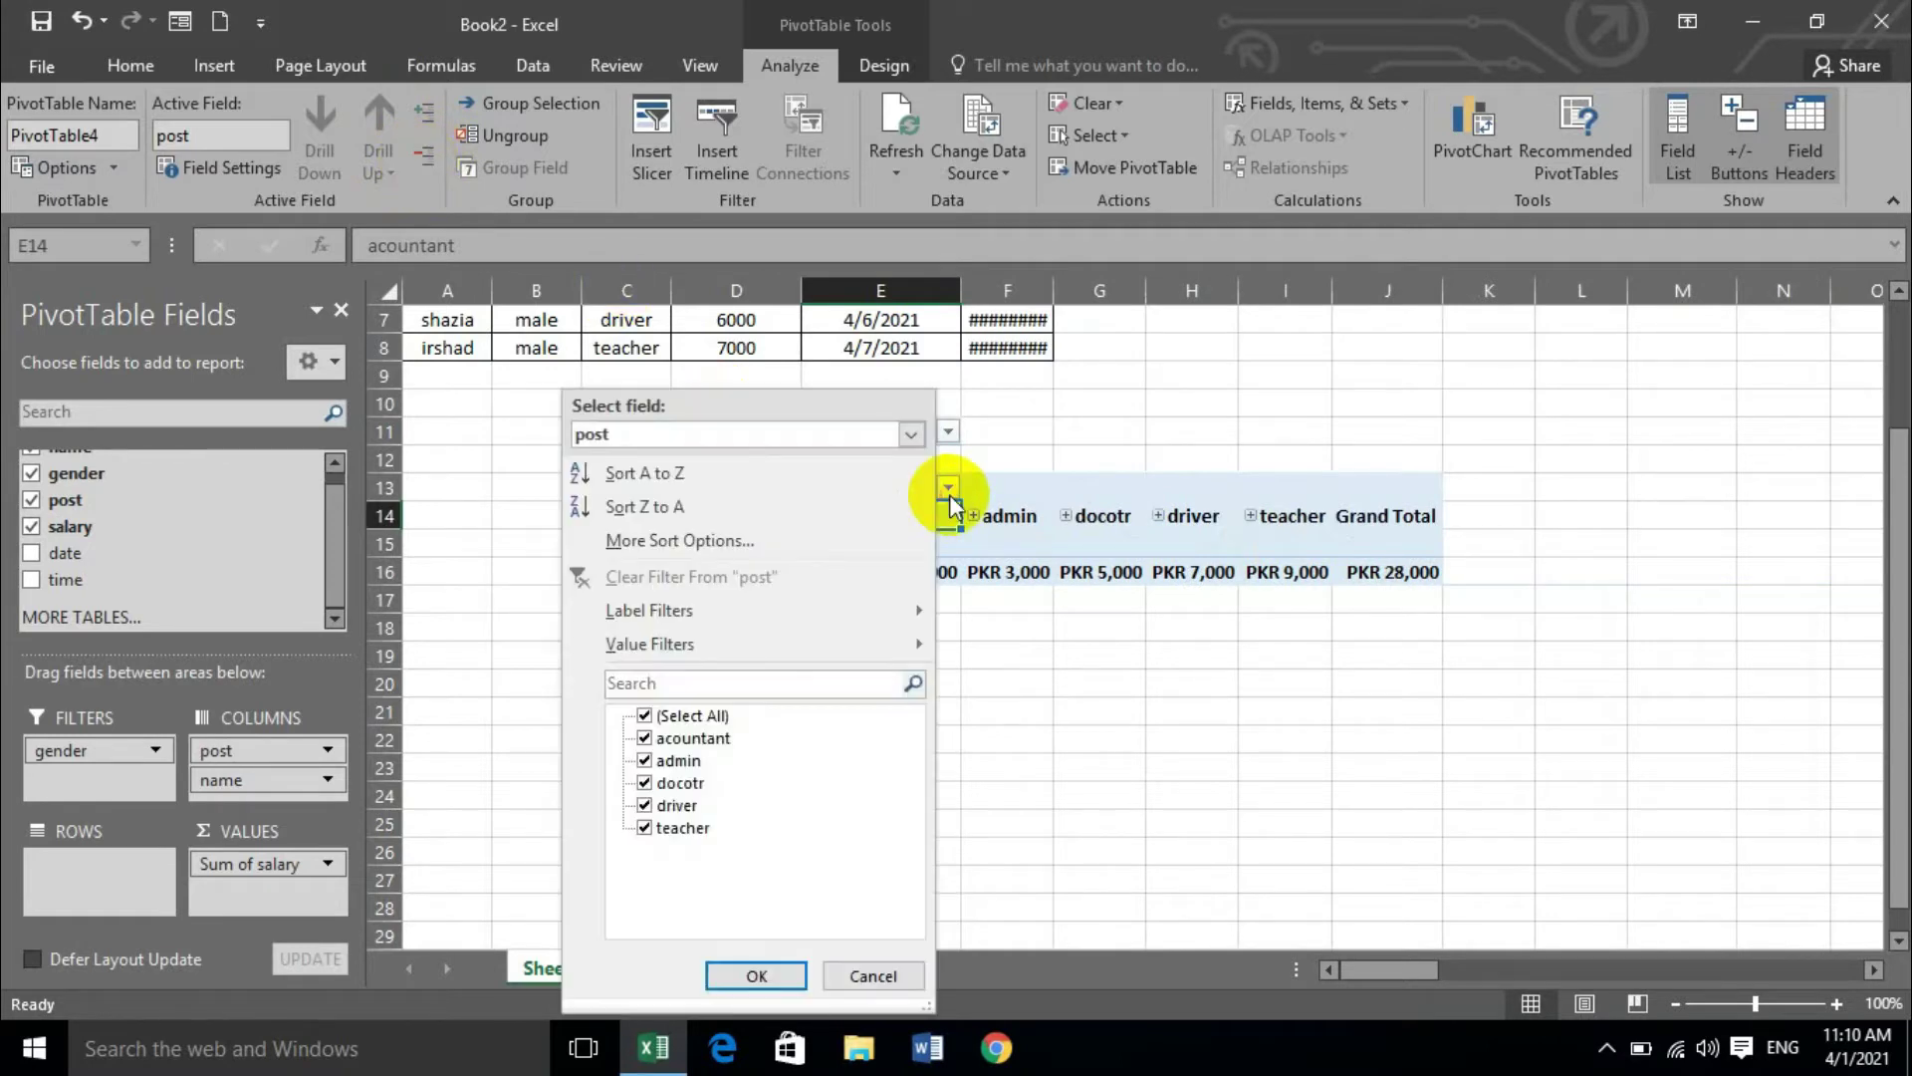
left_click(948, 490)
left_click(1117, 110)
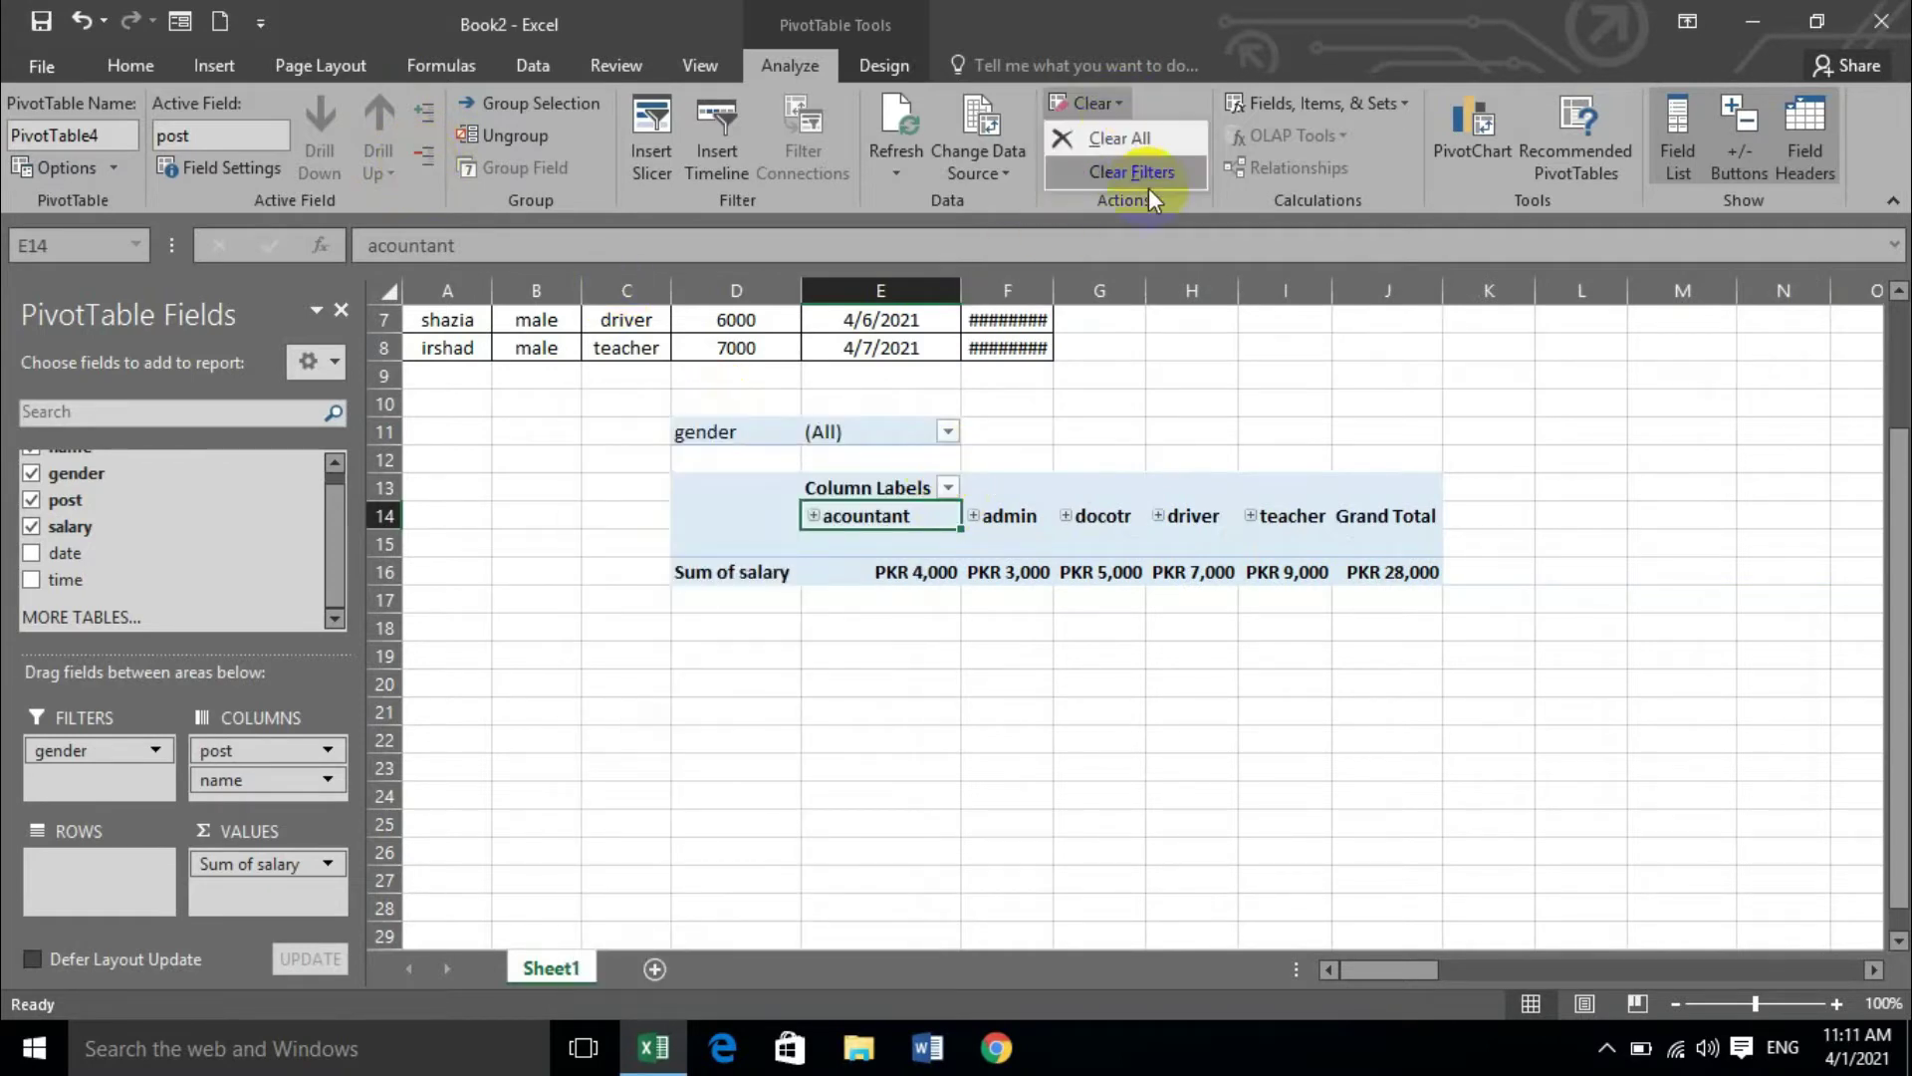
left_click(1143, 169)
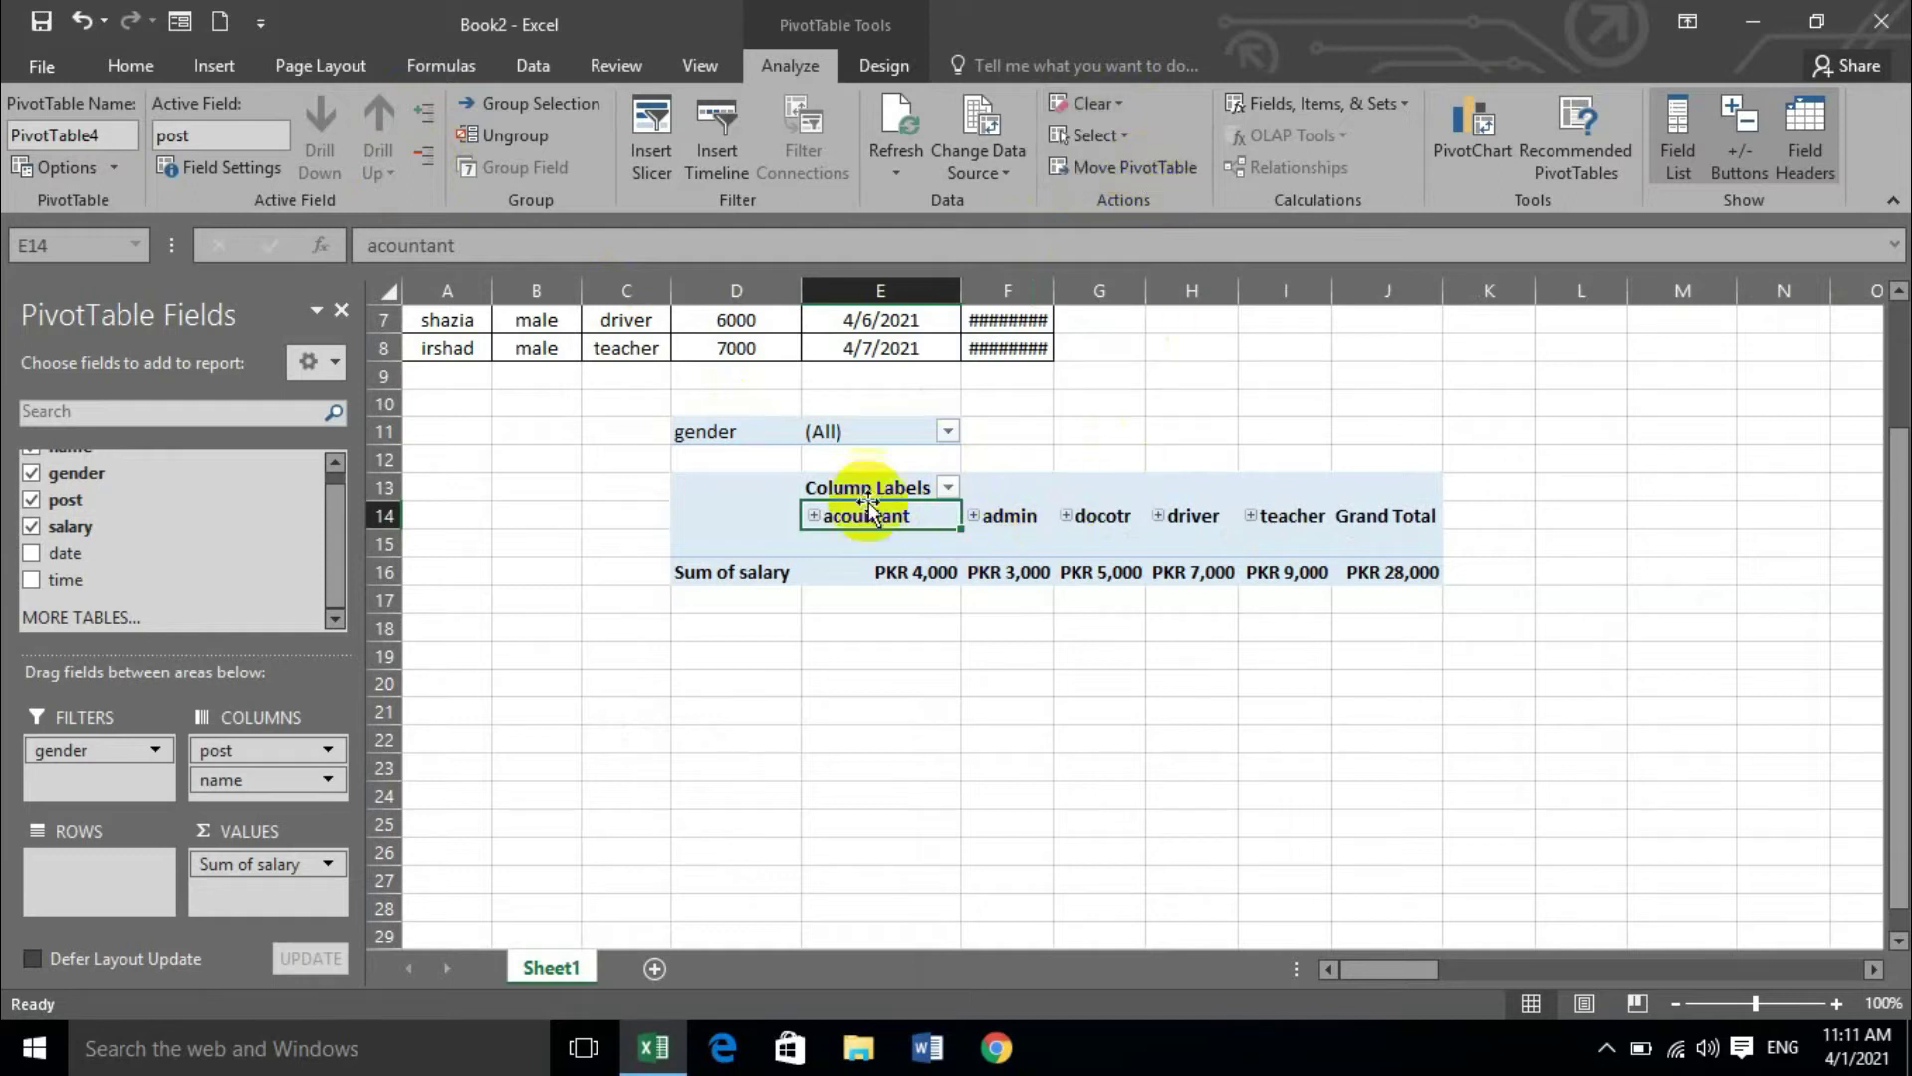
left_click(438, 116)
left_click(427, 152)
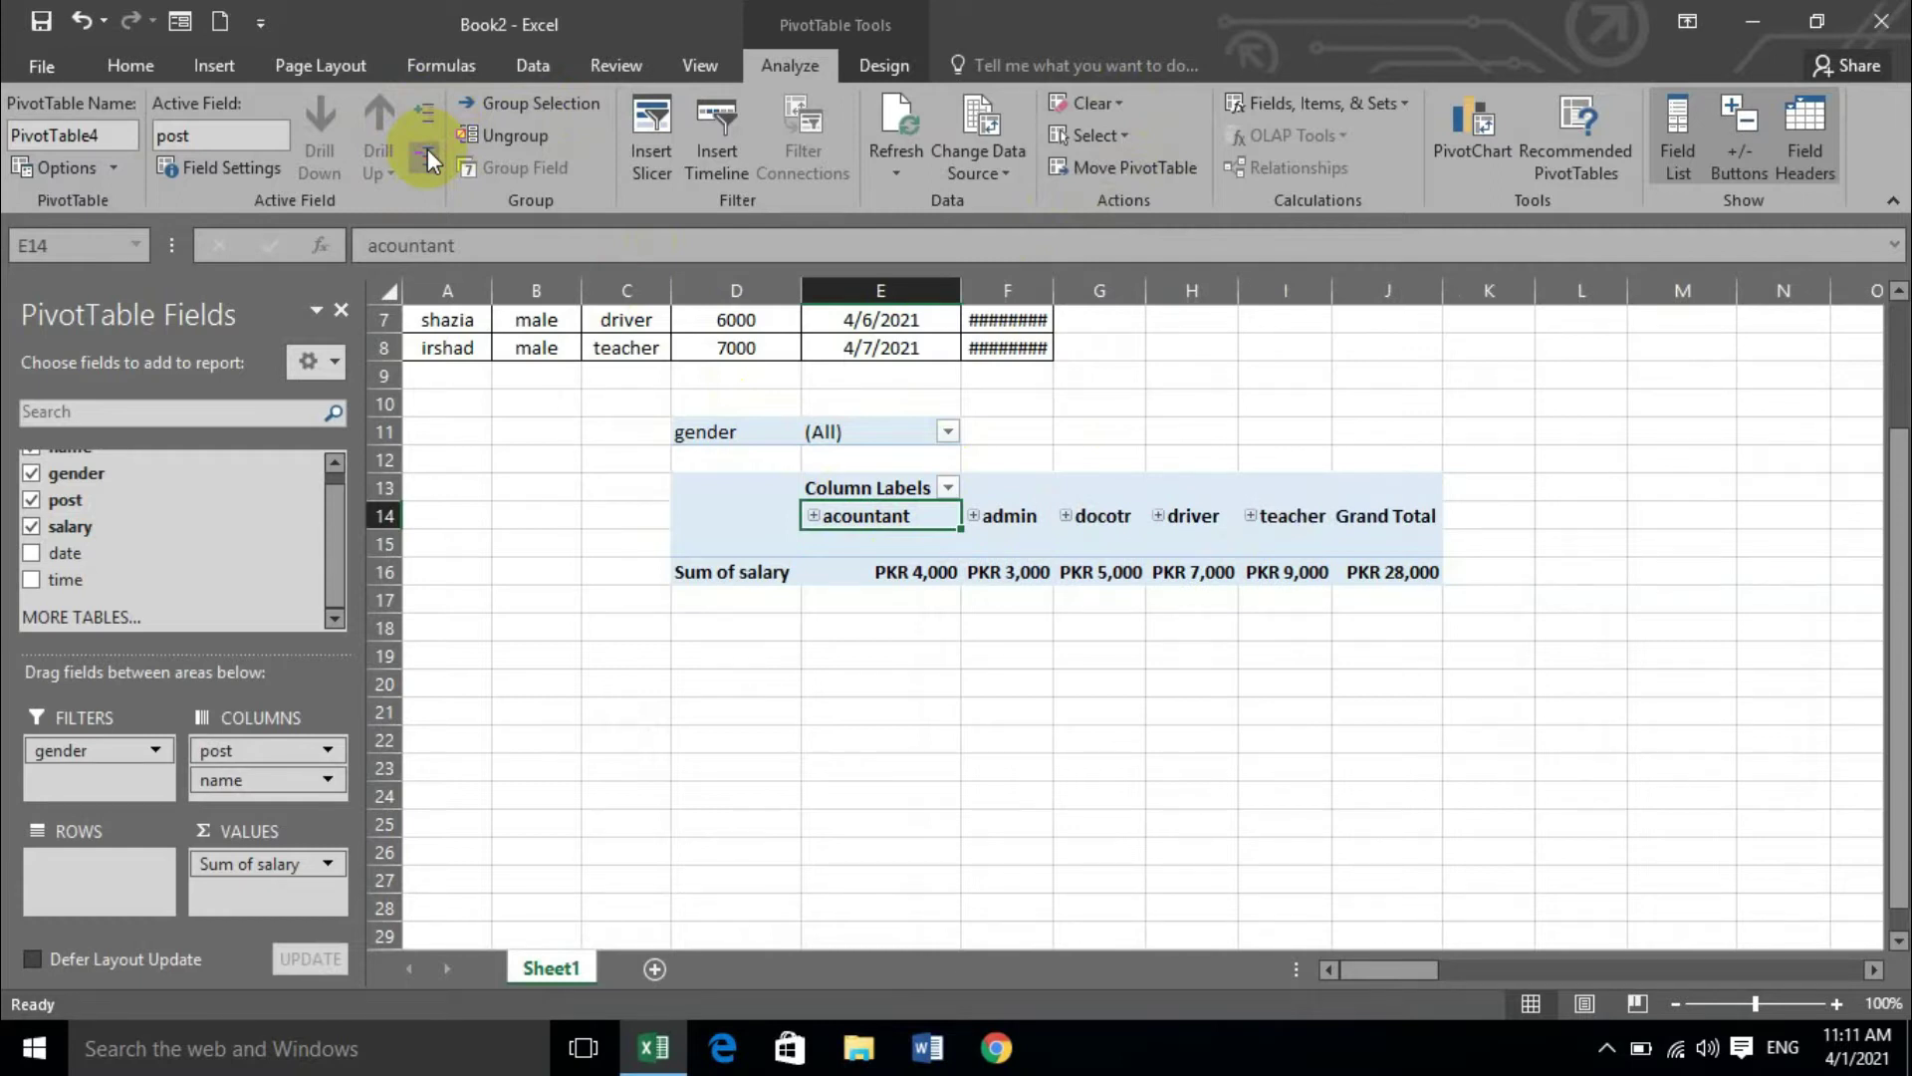
- Try to group the teacher label in the PivotTable's post column labels
left_click(1014, 520)
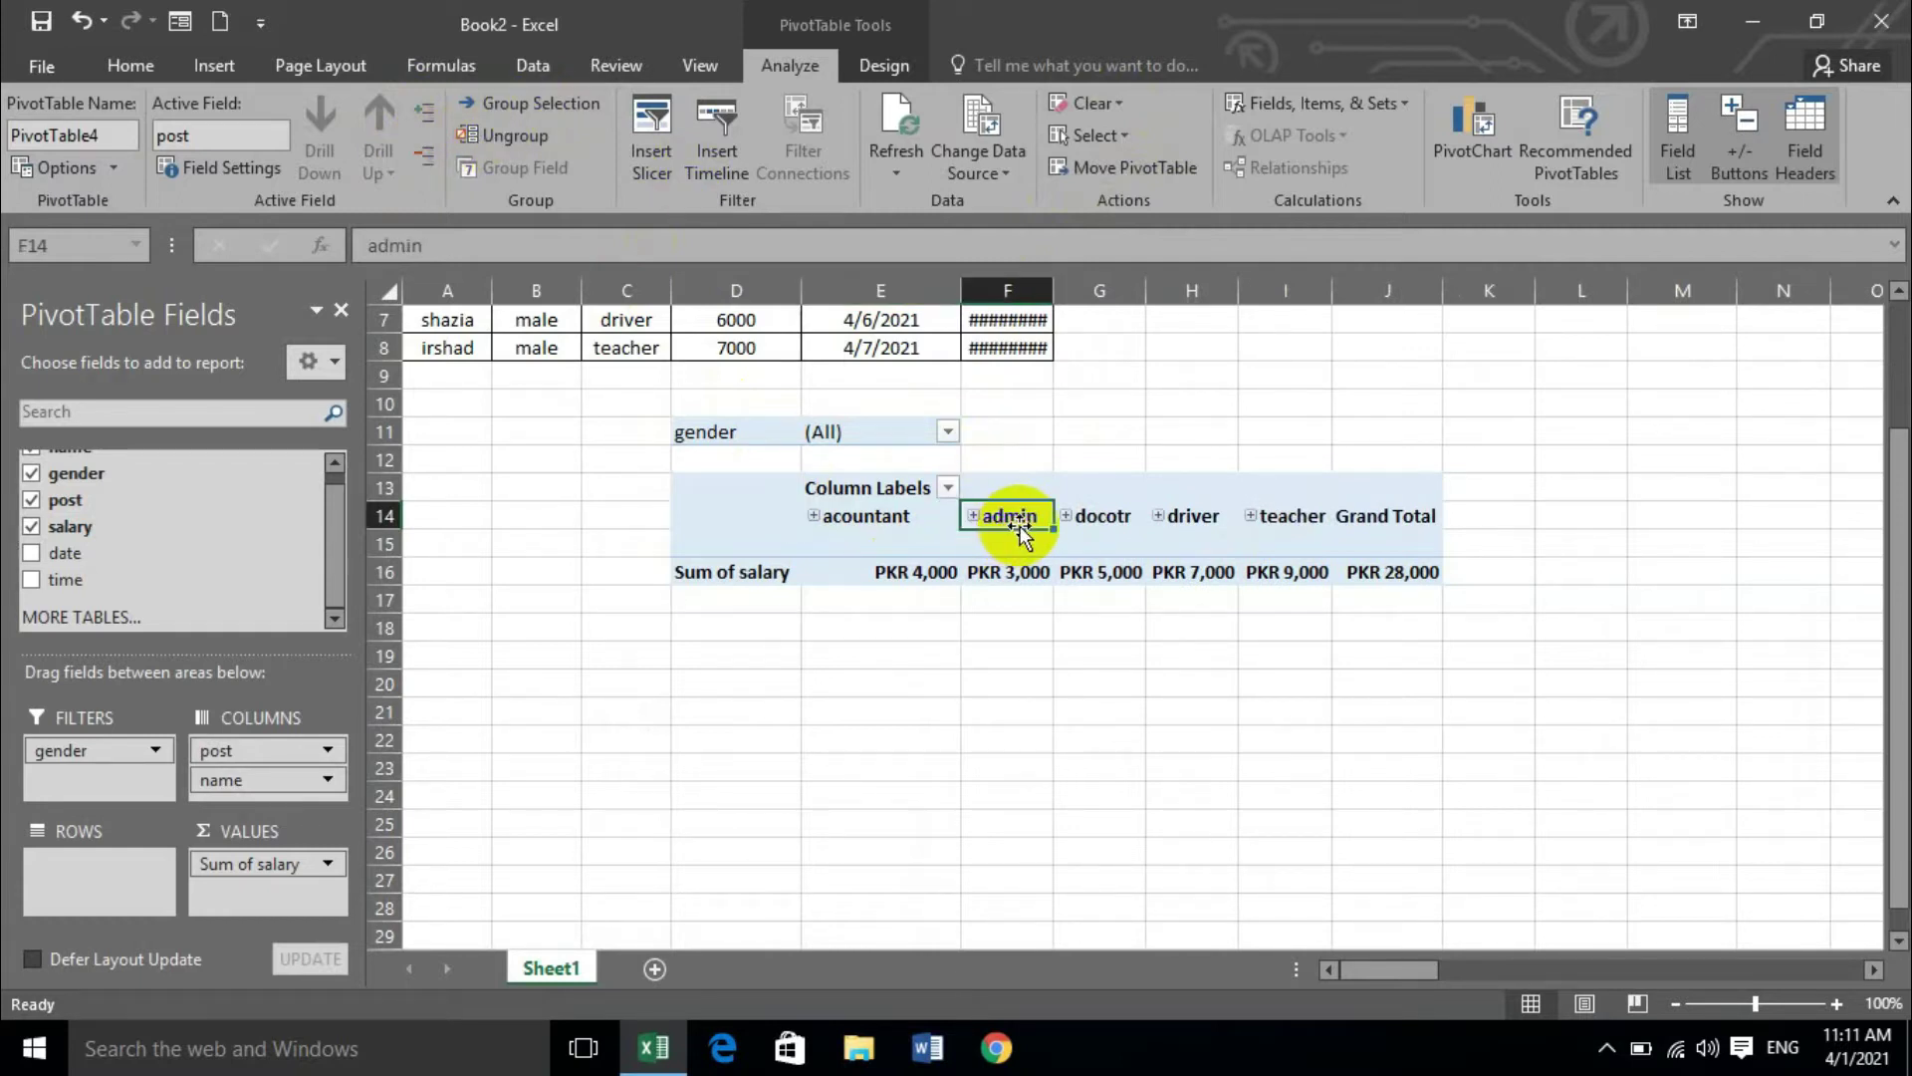
left_click(849, 523)
left_click(1004, 521)
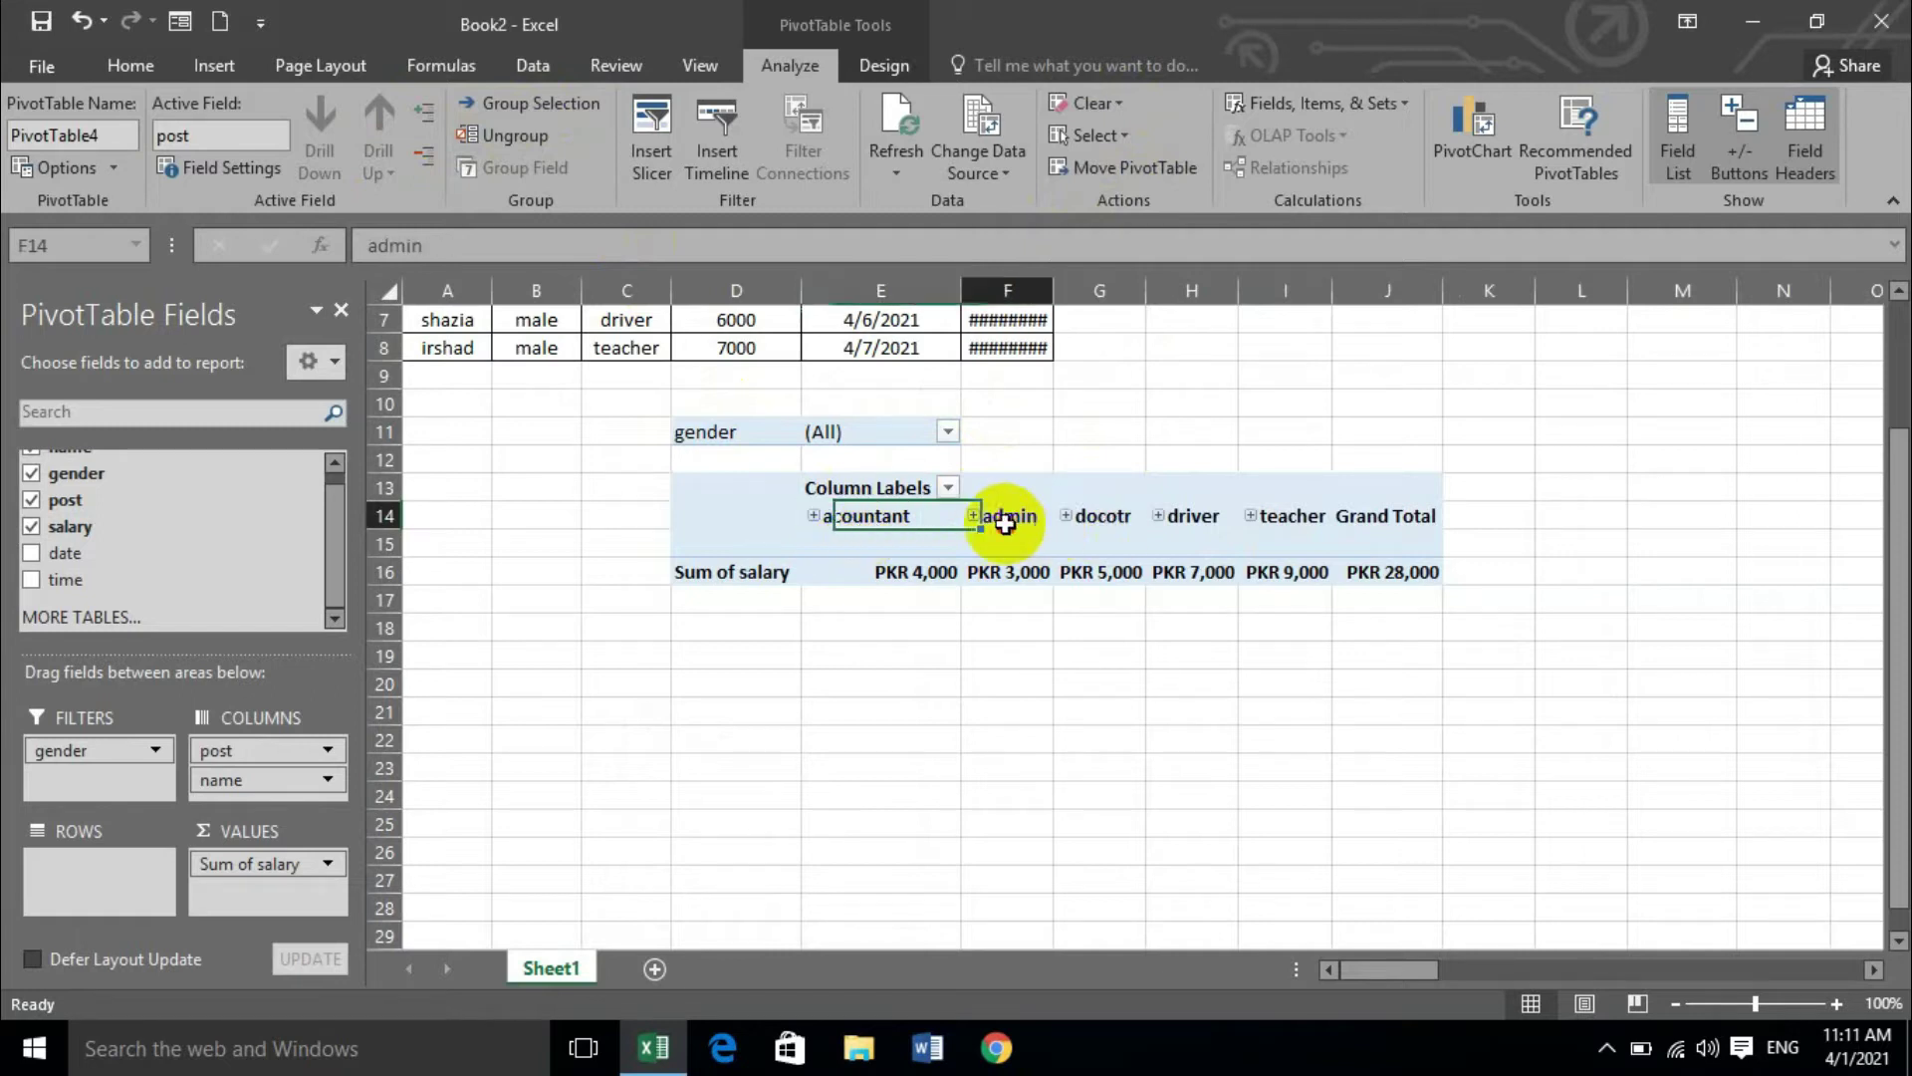
left_click(1102, 523)
left_click(1190, 518)
left_click(1304, 517)
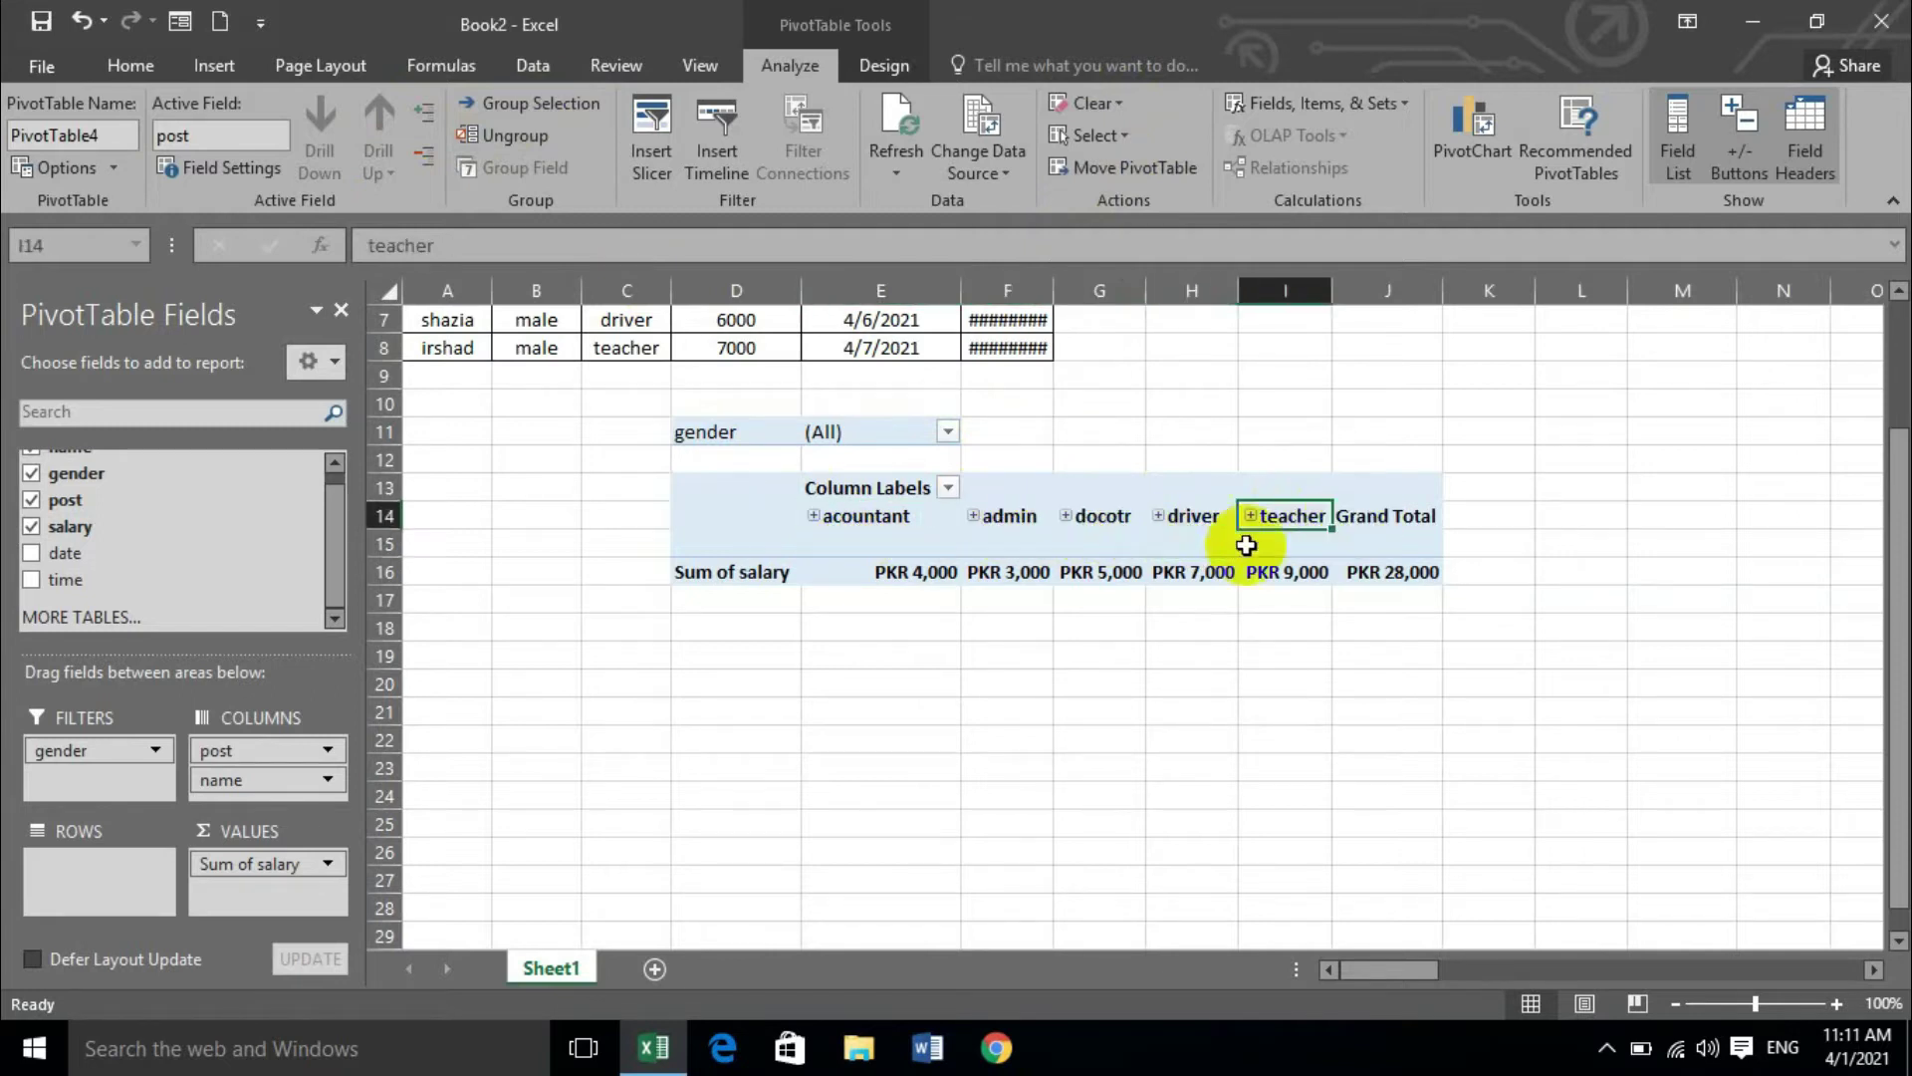
left_click(530, 104)
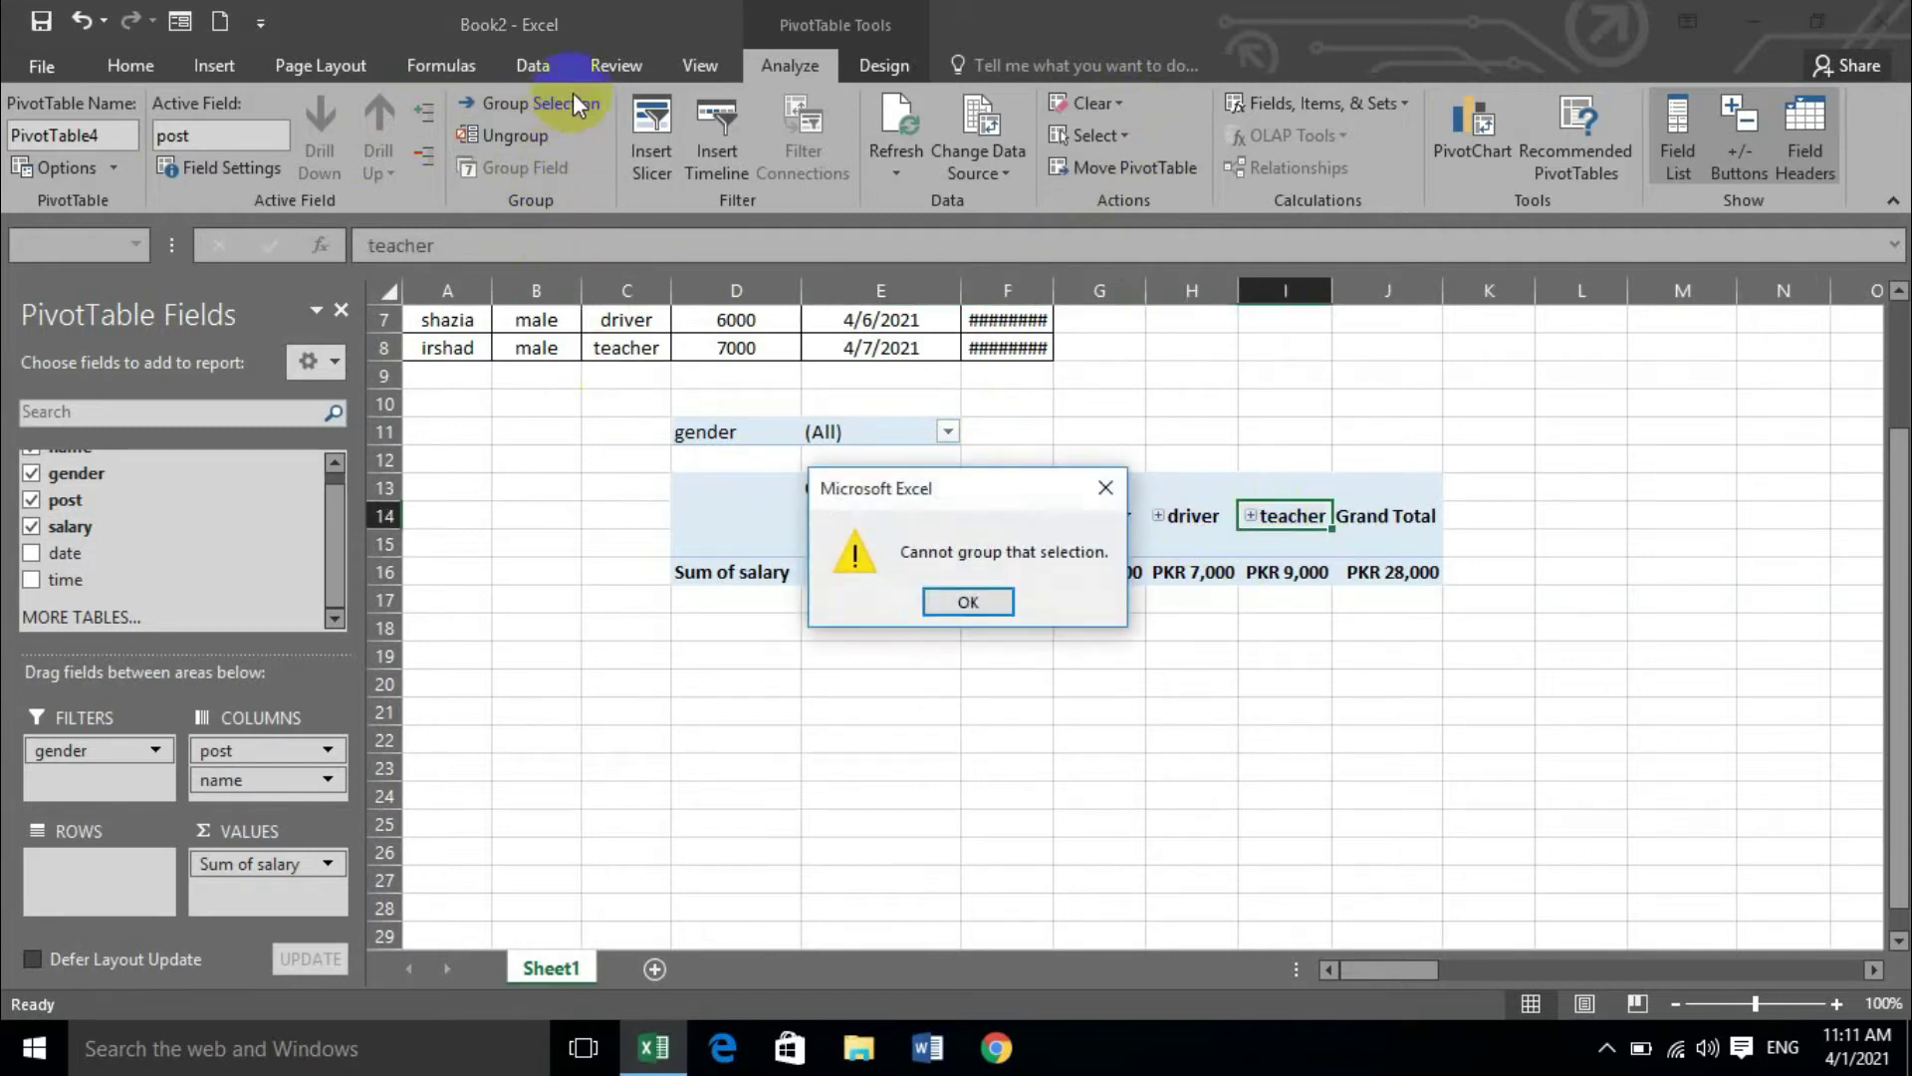
left_click(968, 601)
- Add the date field to the PivotTable's rows and group the date labels by Months
left_click(1086, 513)
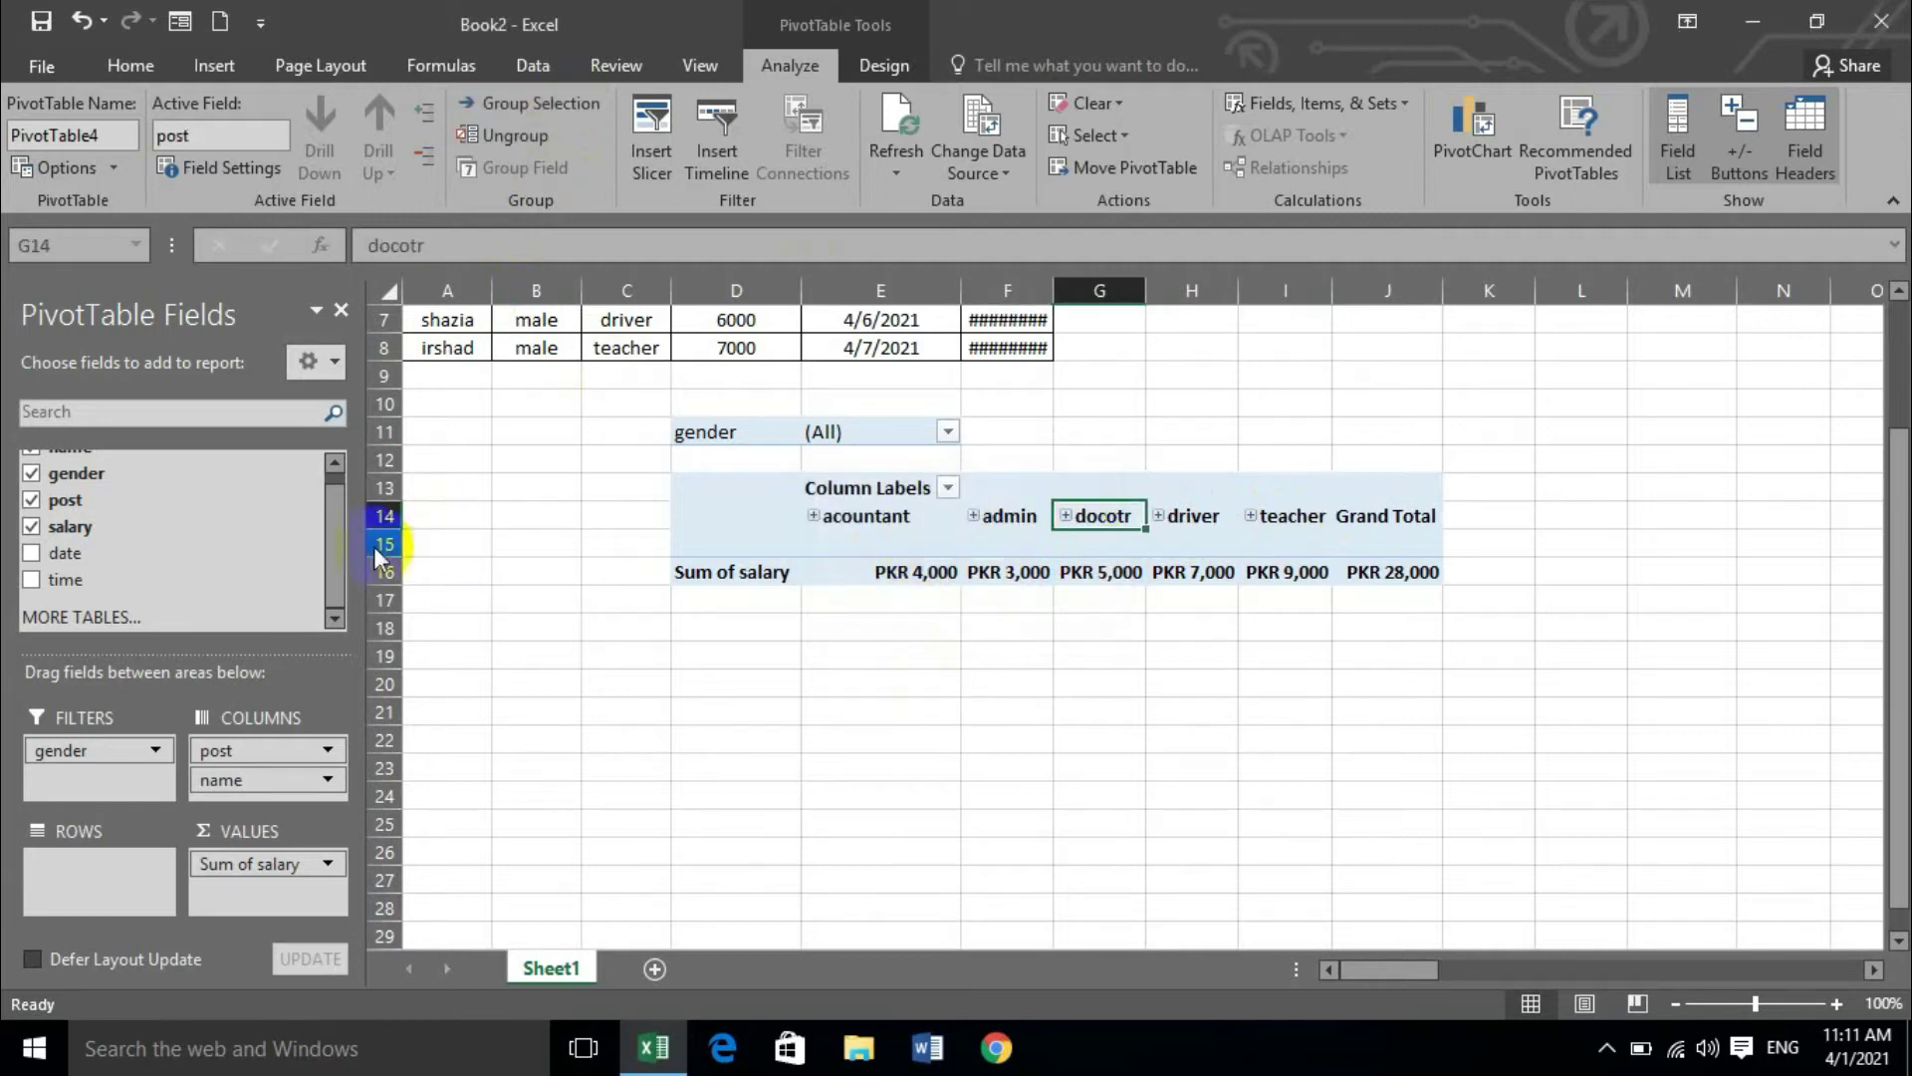
left_click_drag(60, 555, 144, 877)
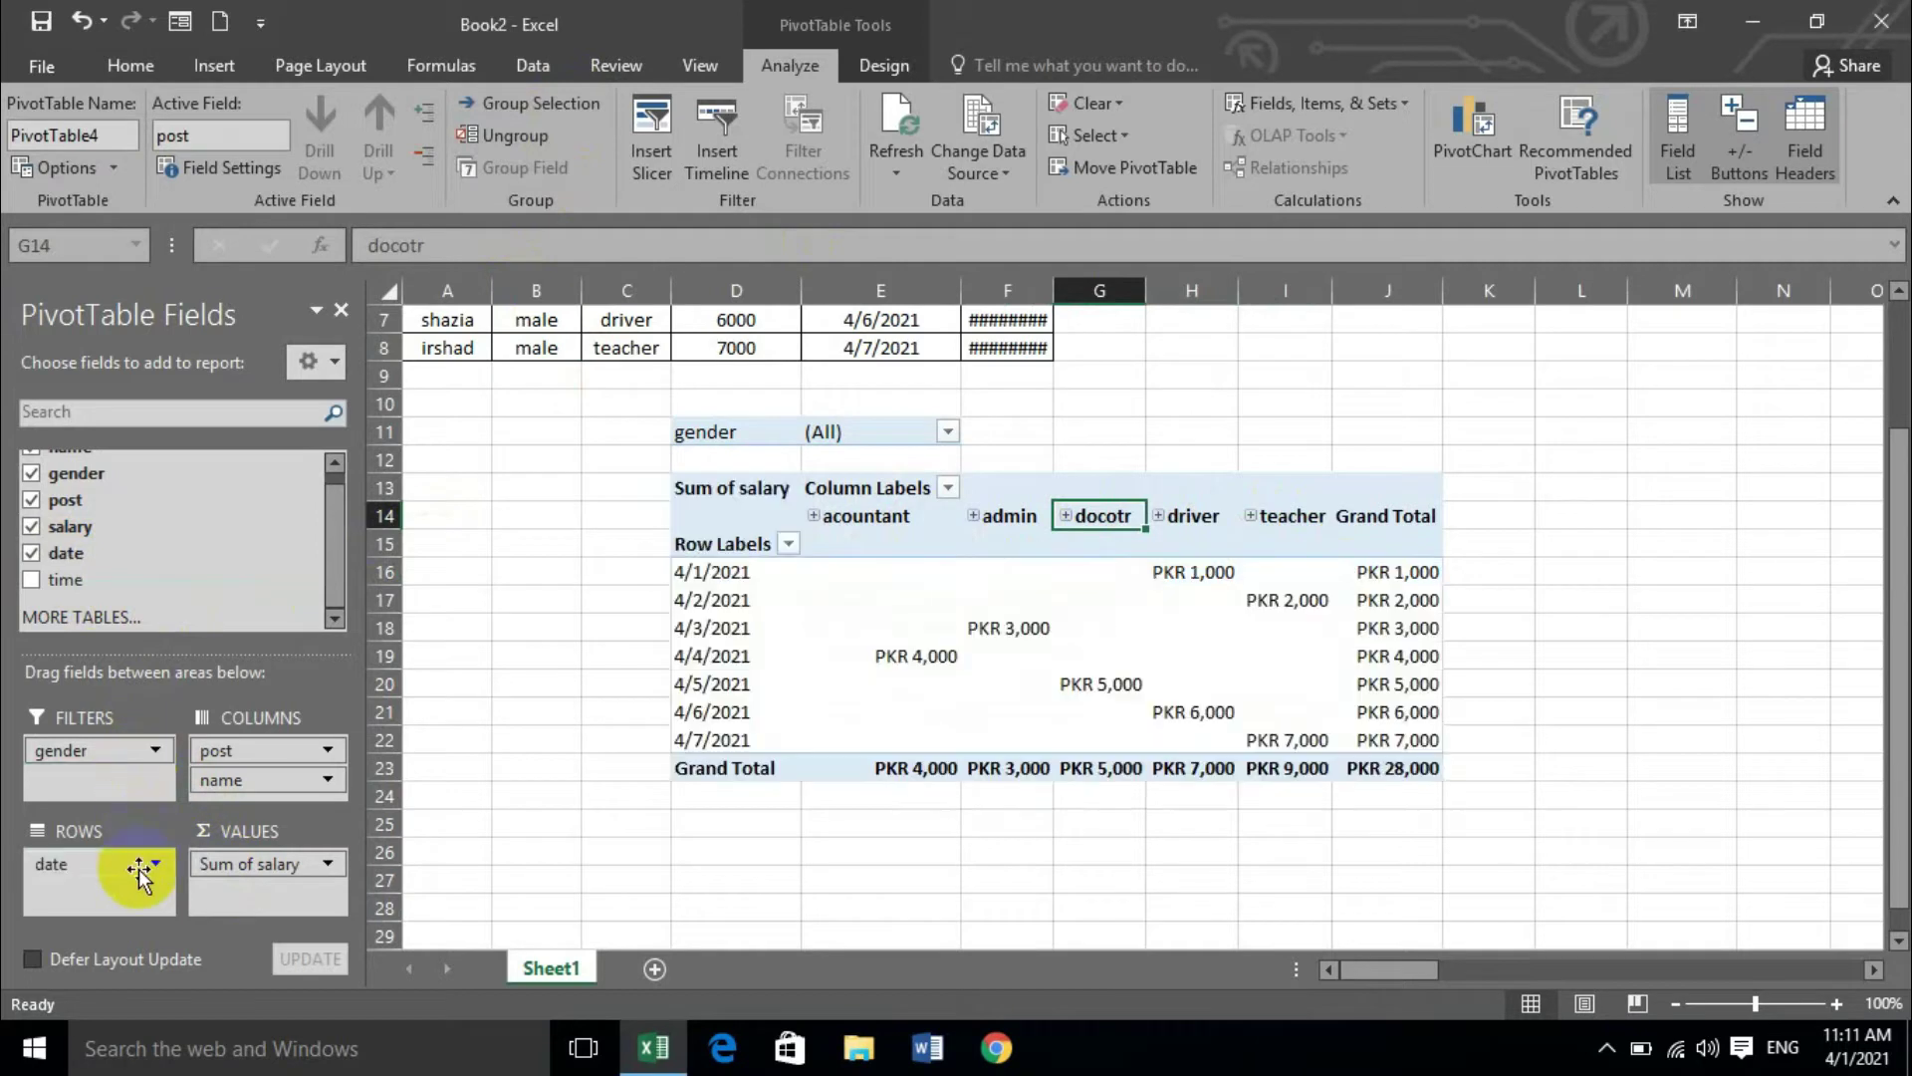
left_click(702, 683)
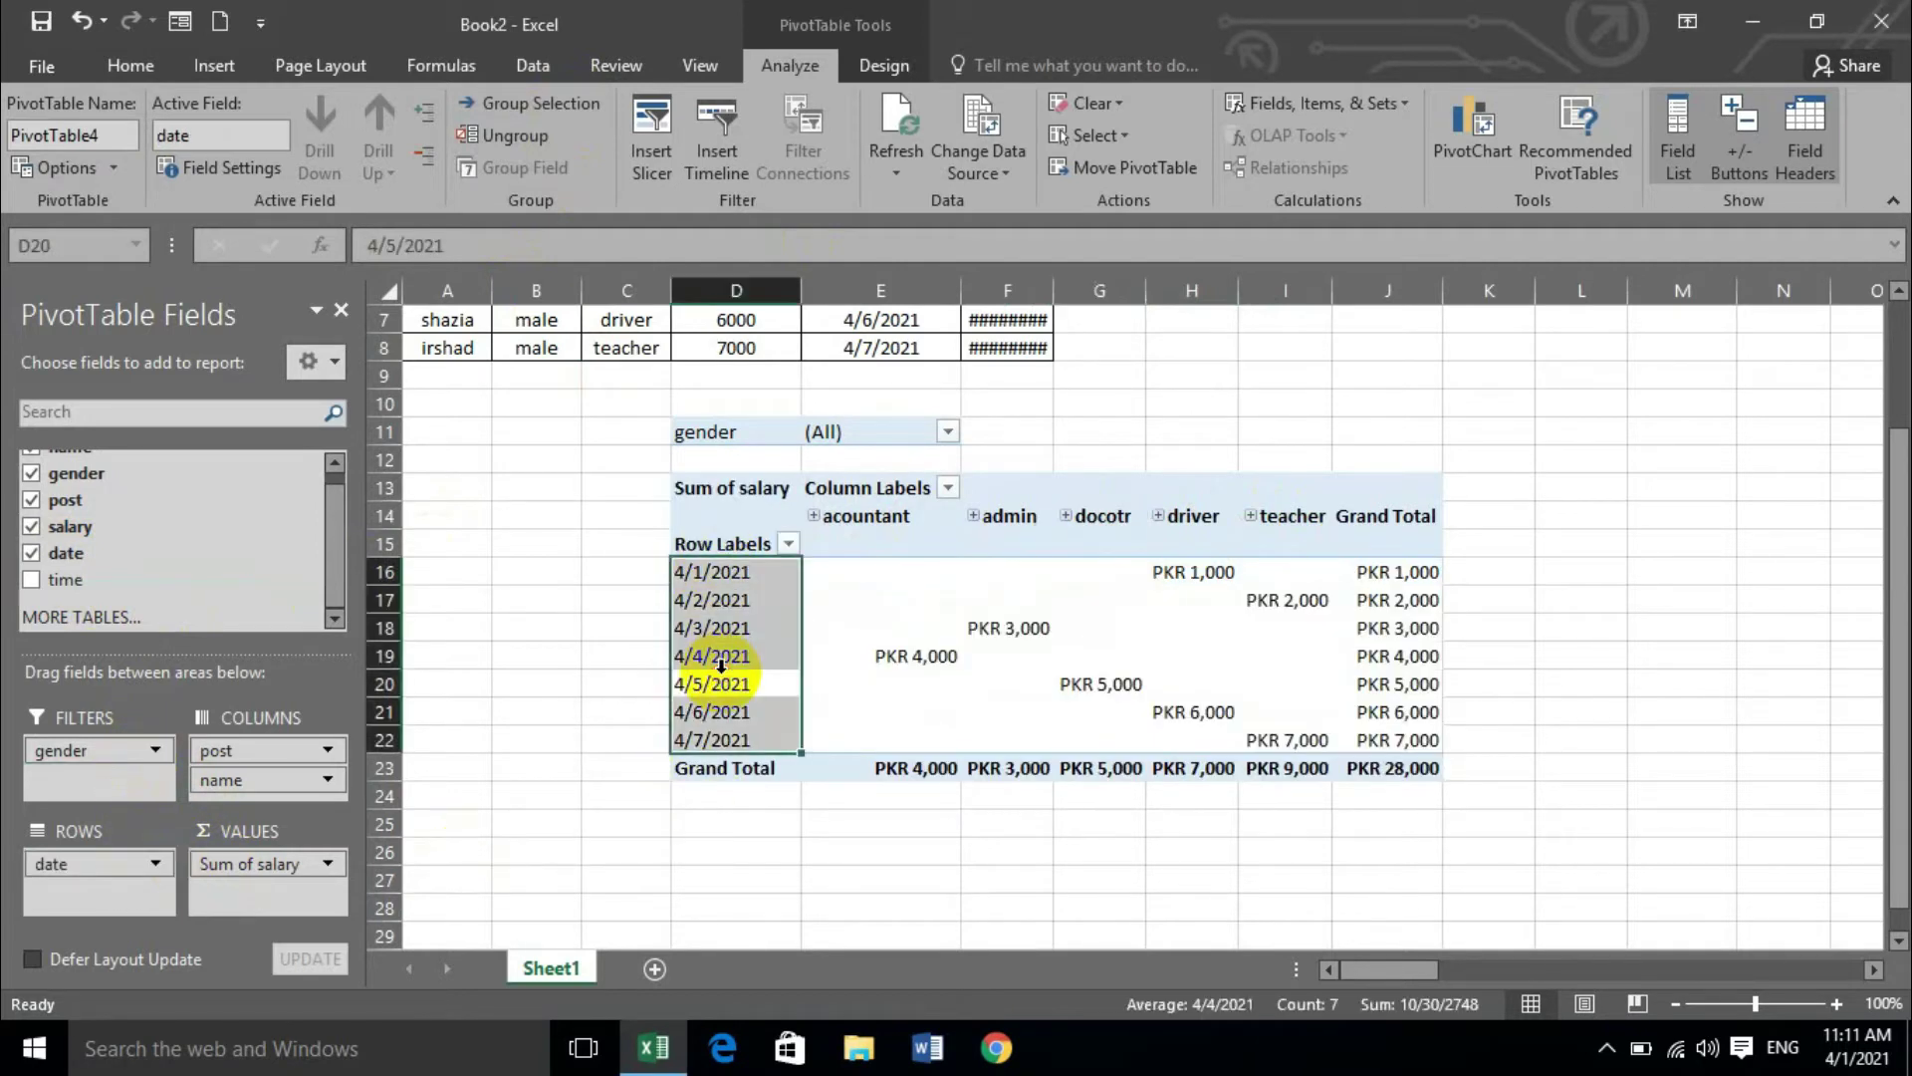
left_click(531, 107)
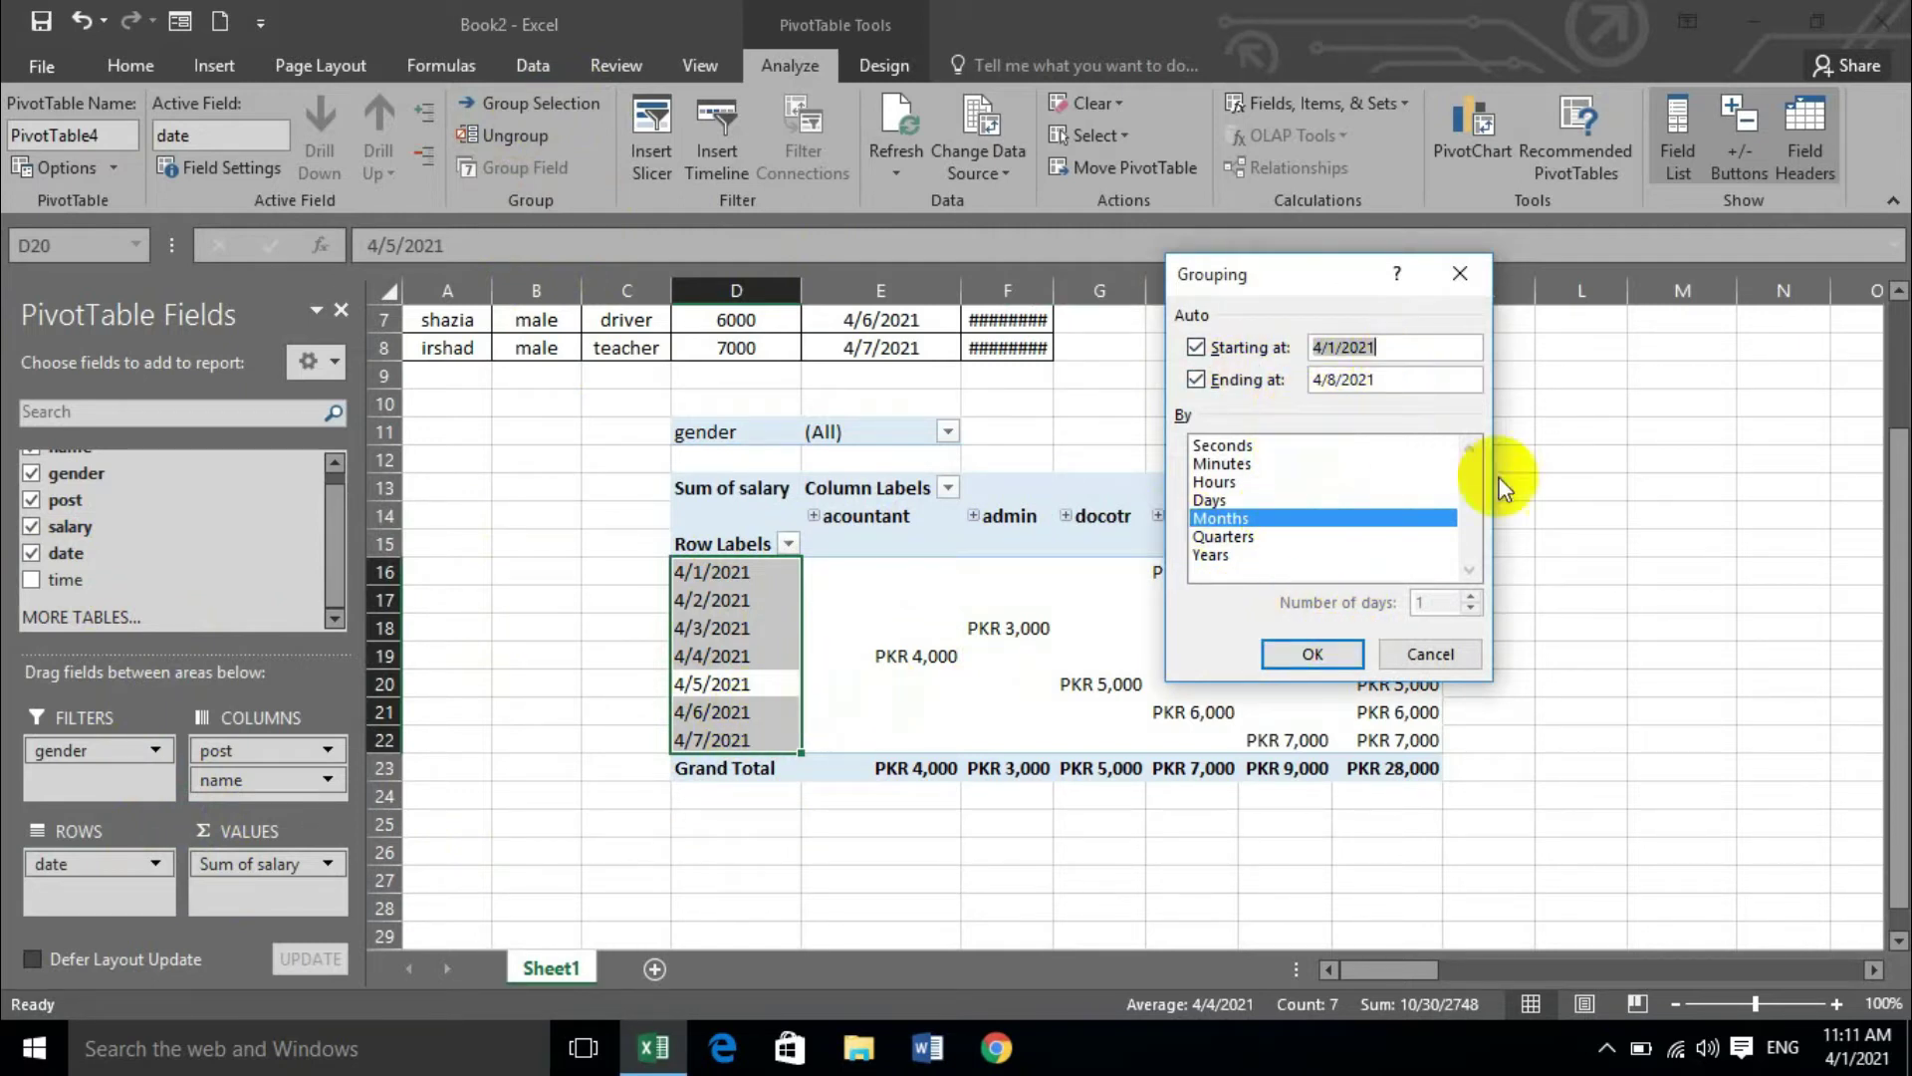
left_click(1297, 656)
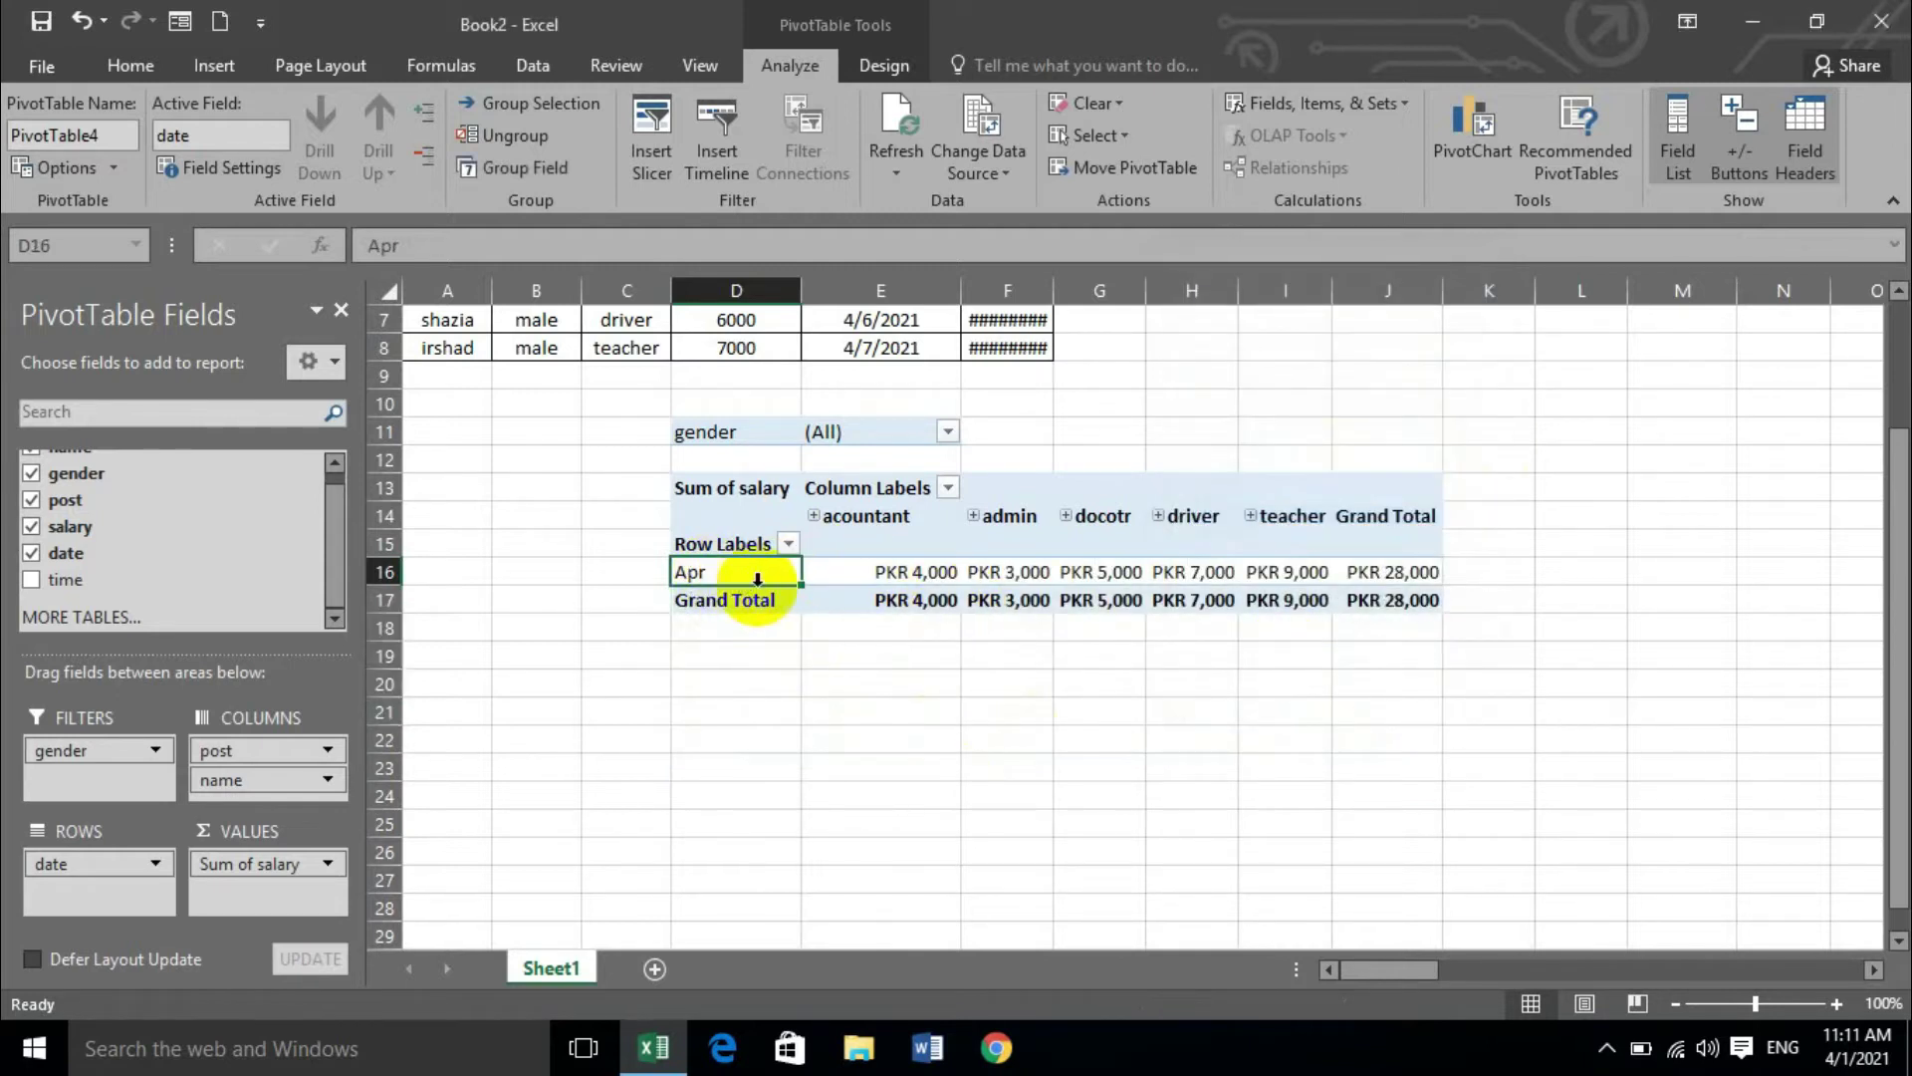
- Filter the date row labels to exclude several months, including Jan, Mar and May, while keeping Apr selected
left_click(787, 543)
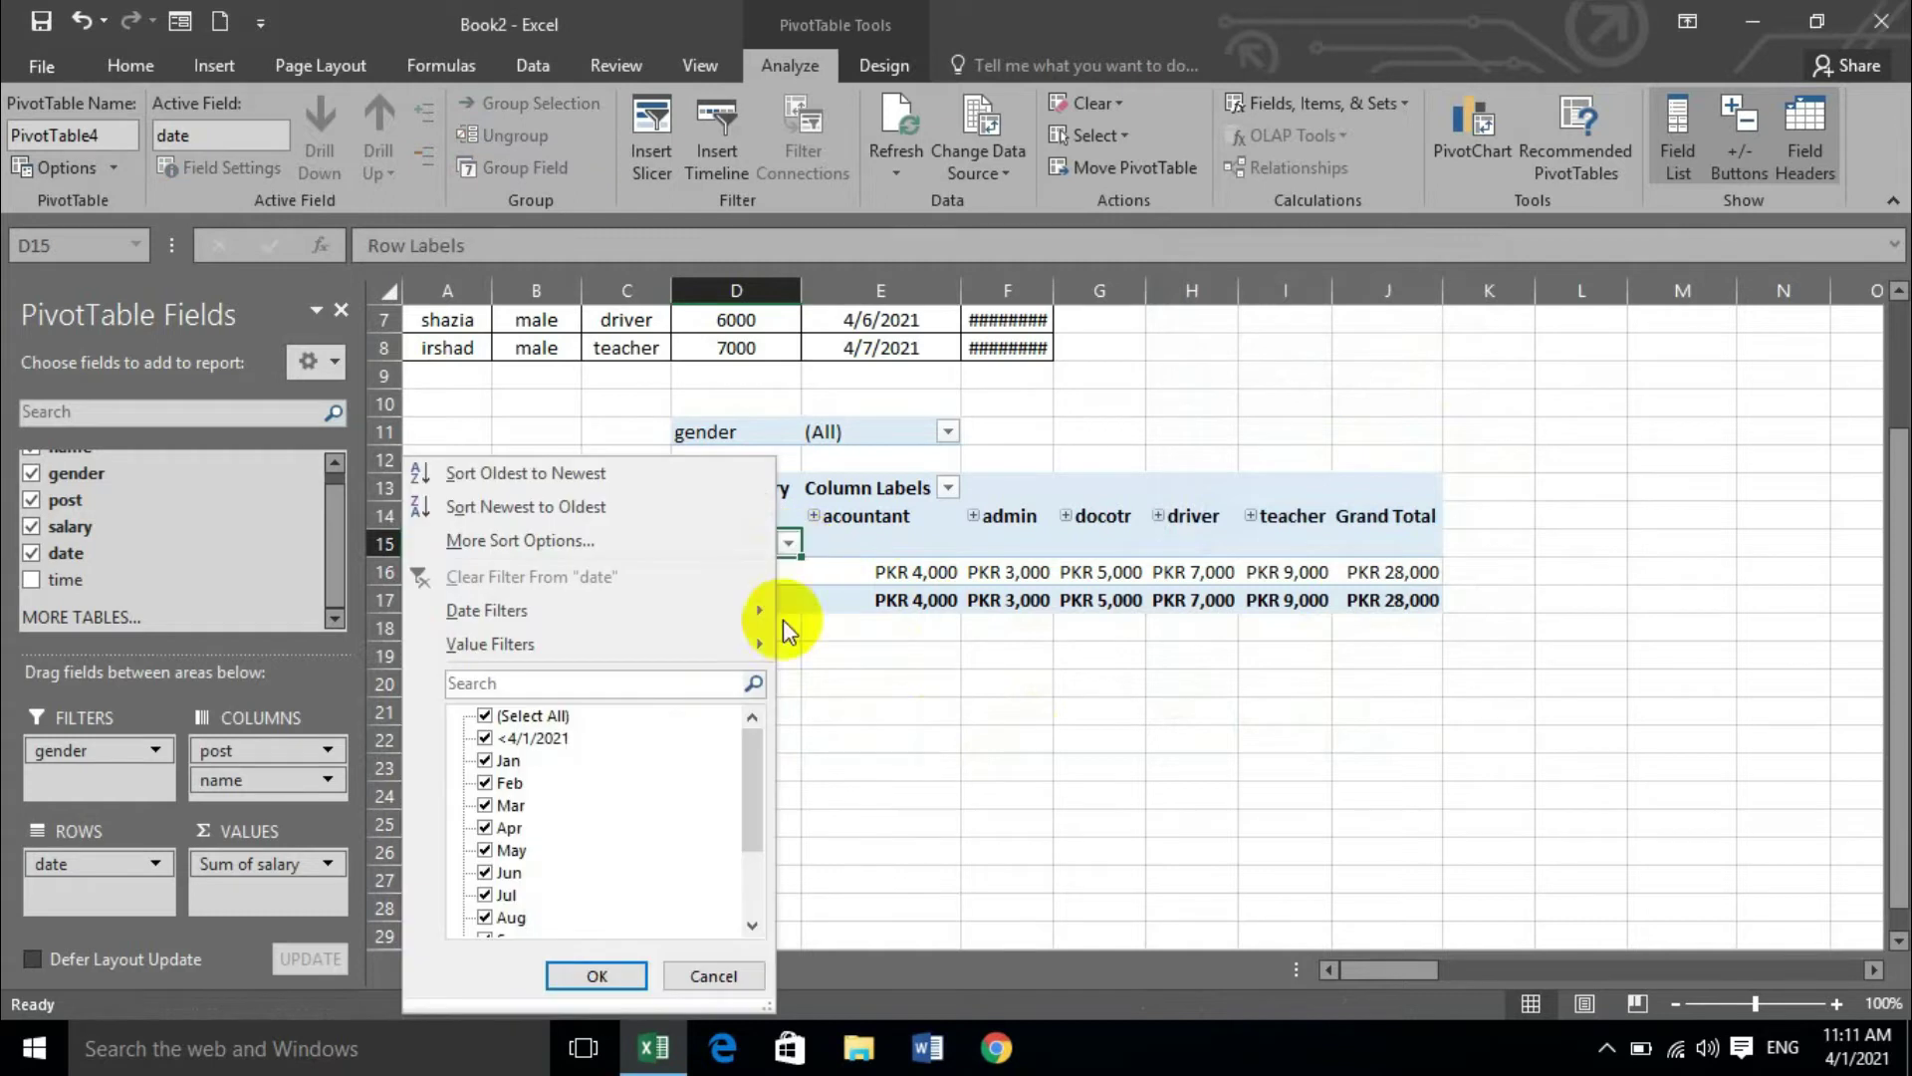
scroll(568, 897, "down", 3)
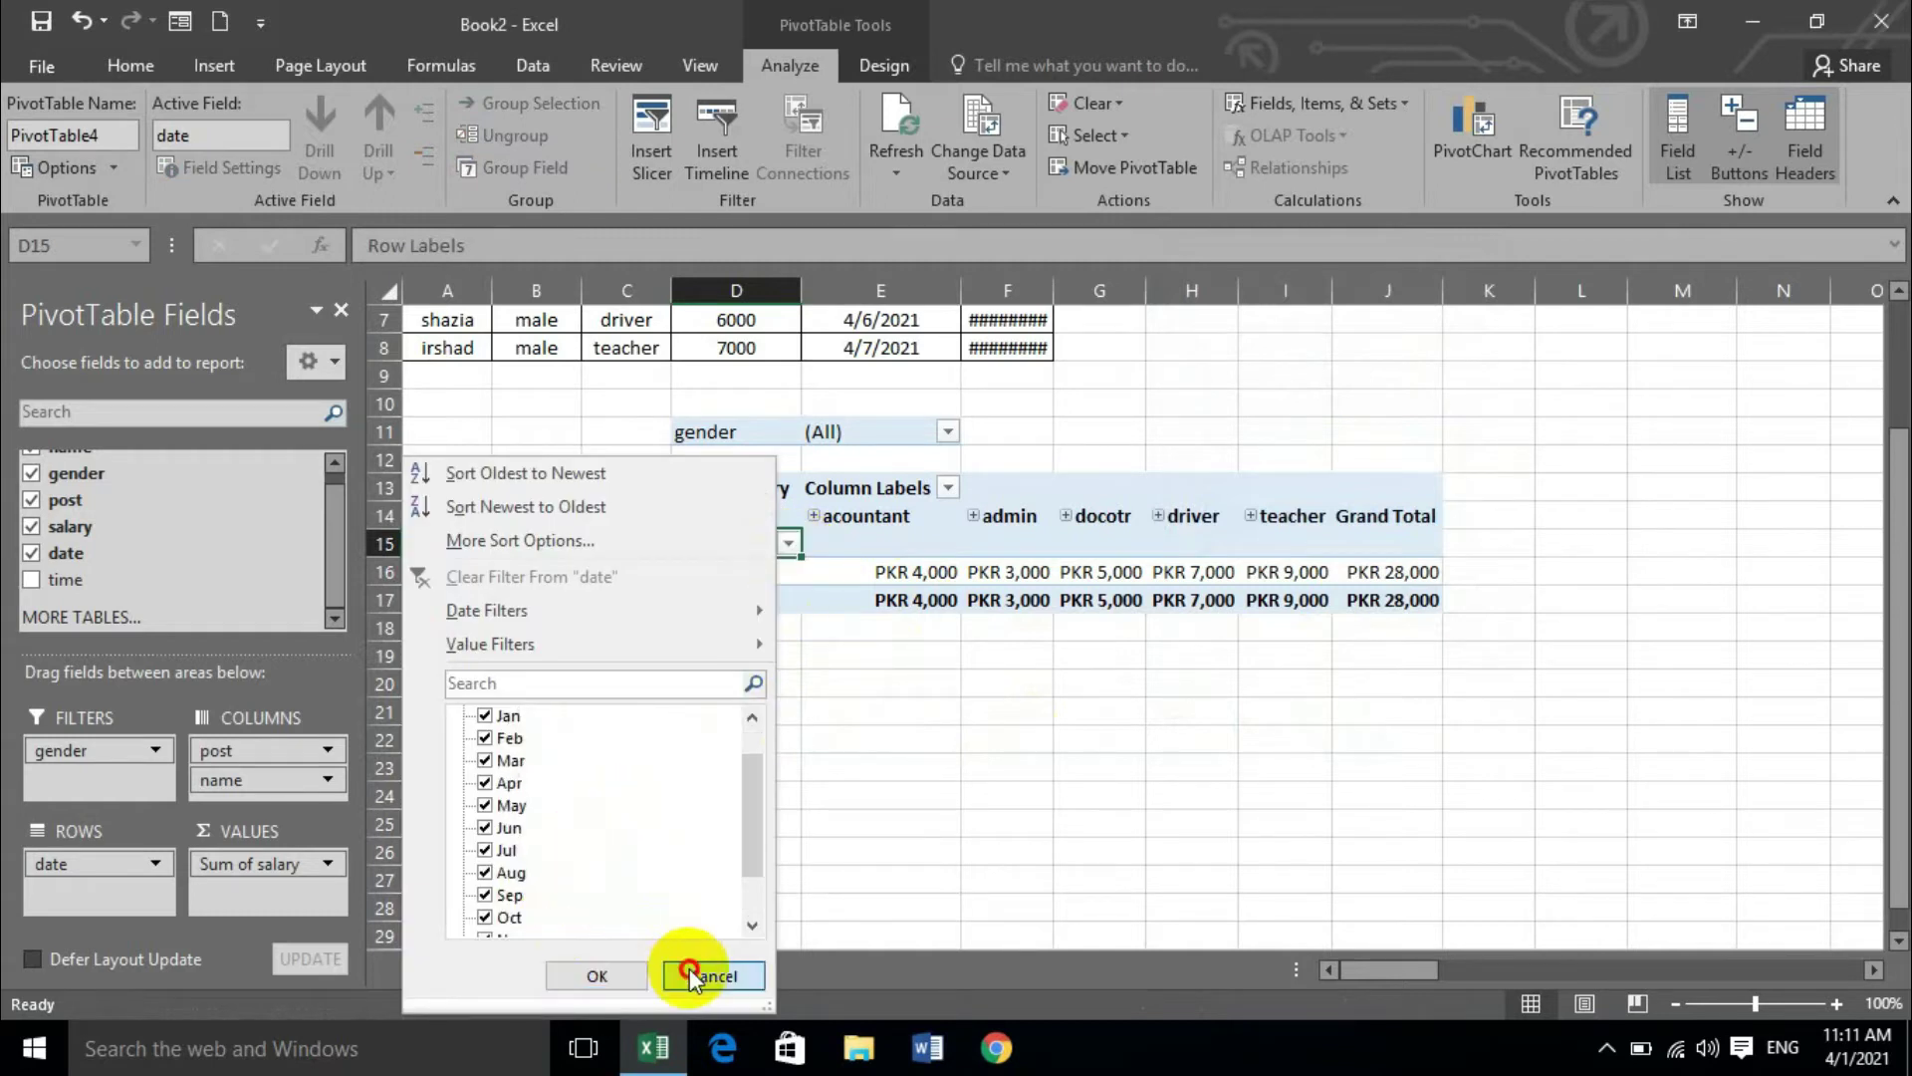
left_click(616, 974)
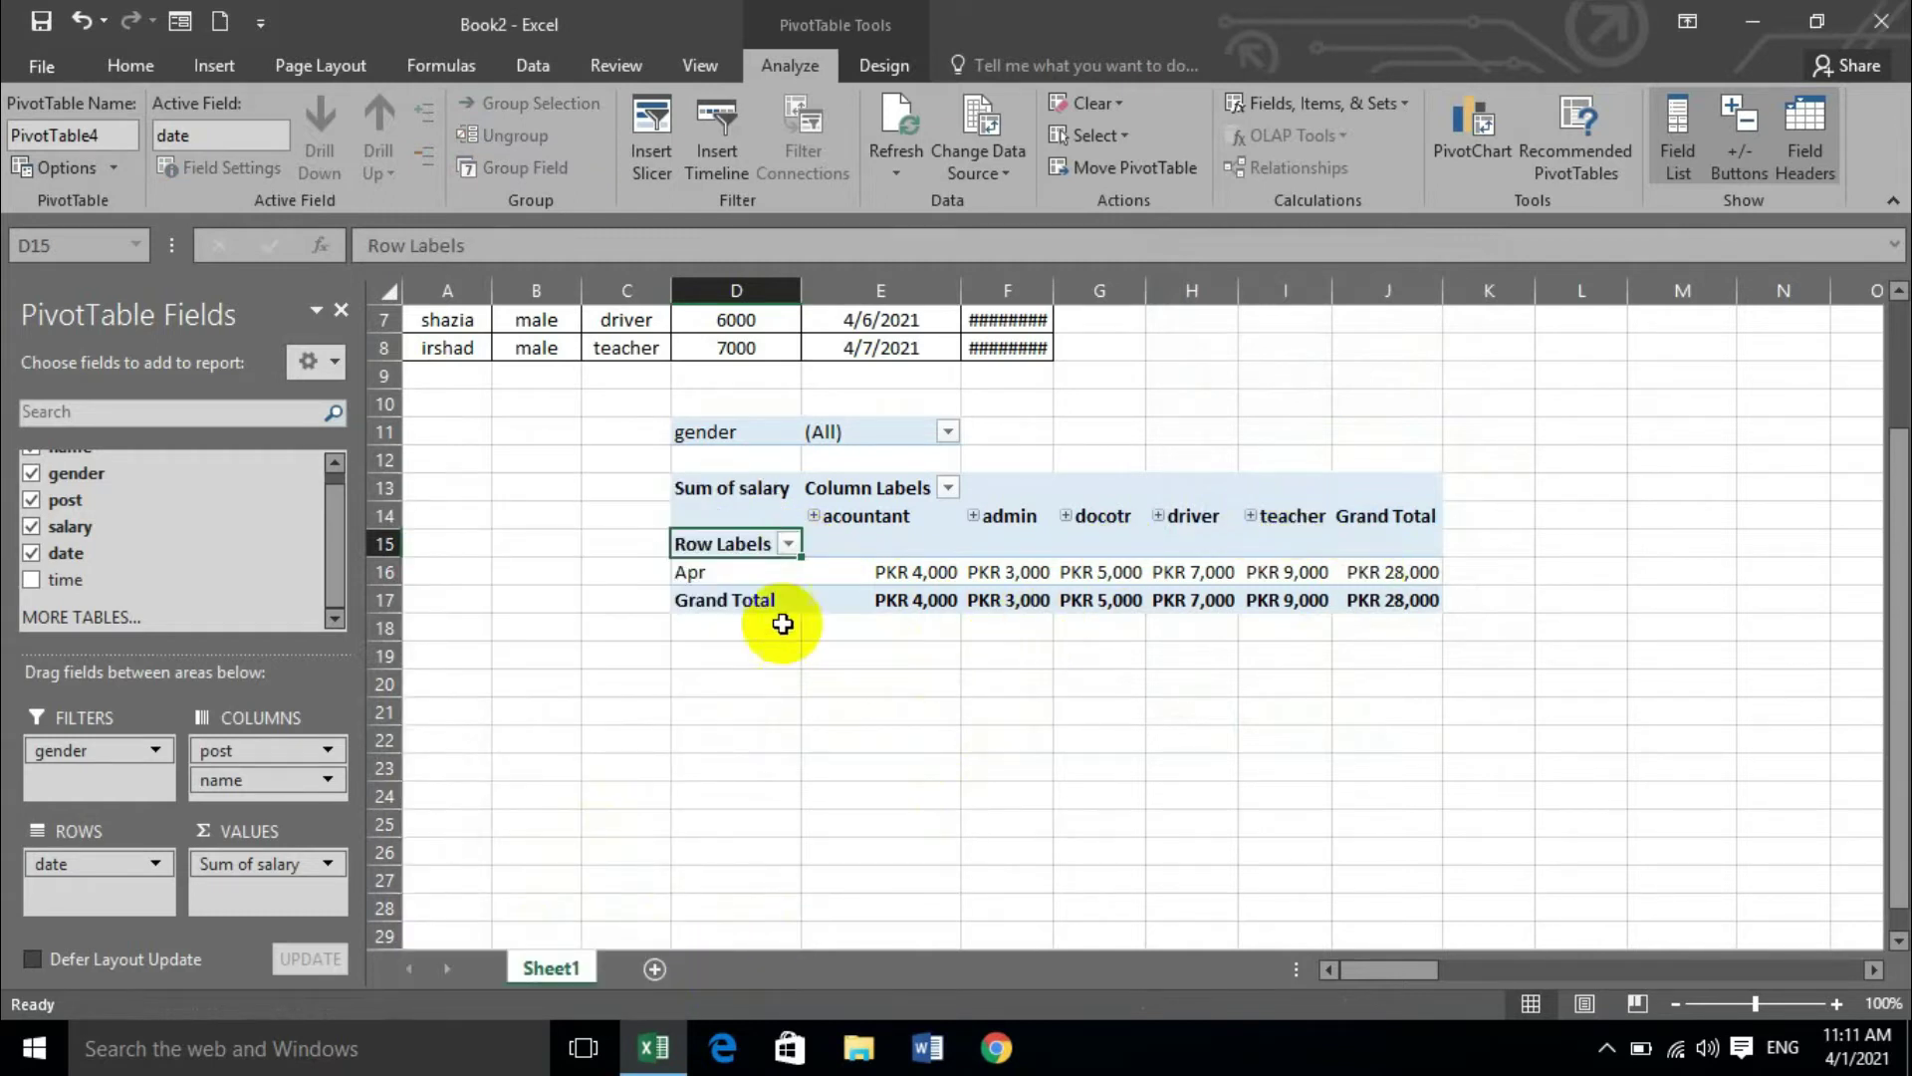
left_click(694, 576)
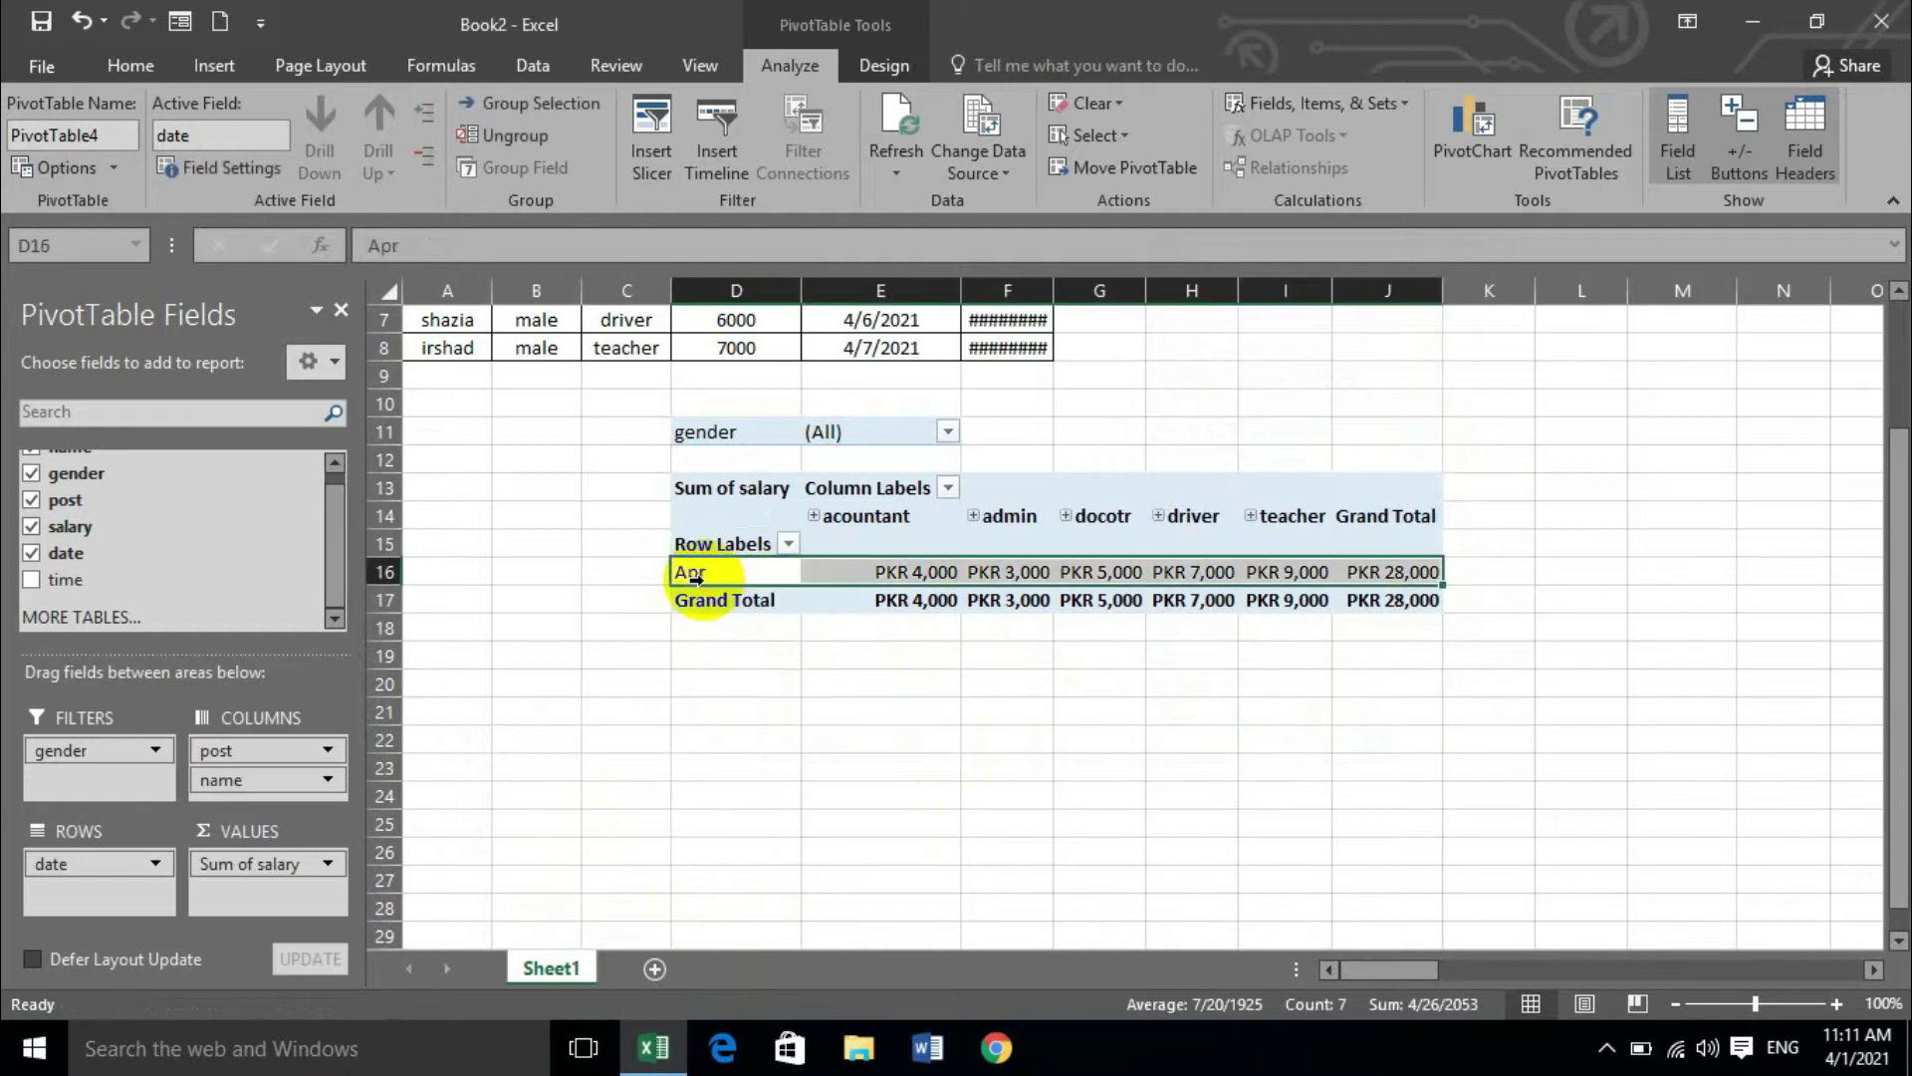
left_click(789, 544)
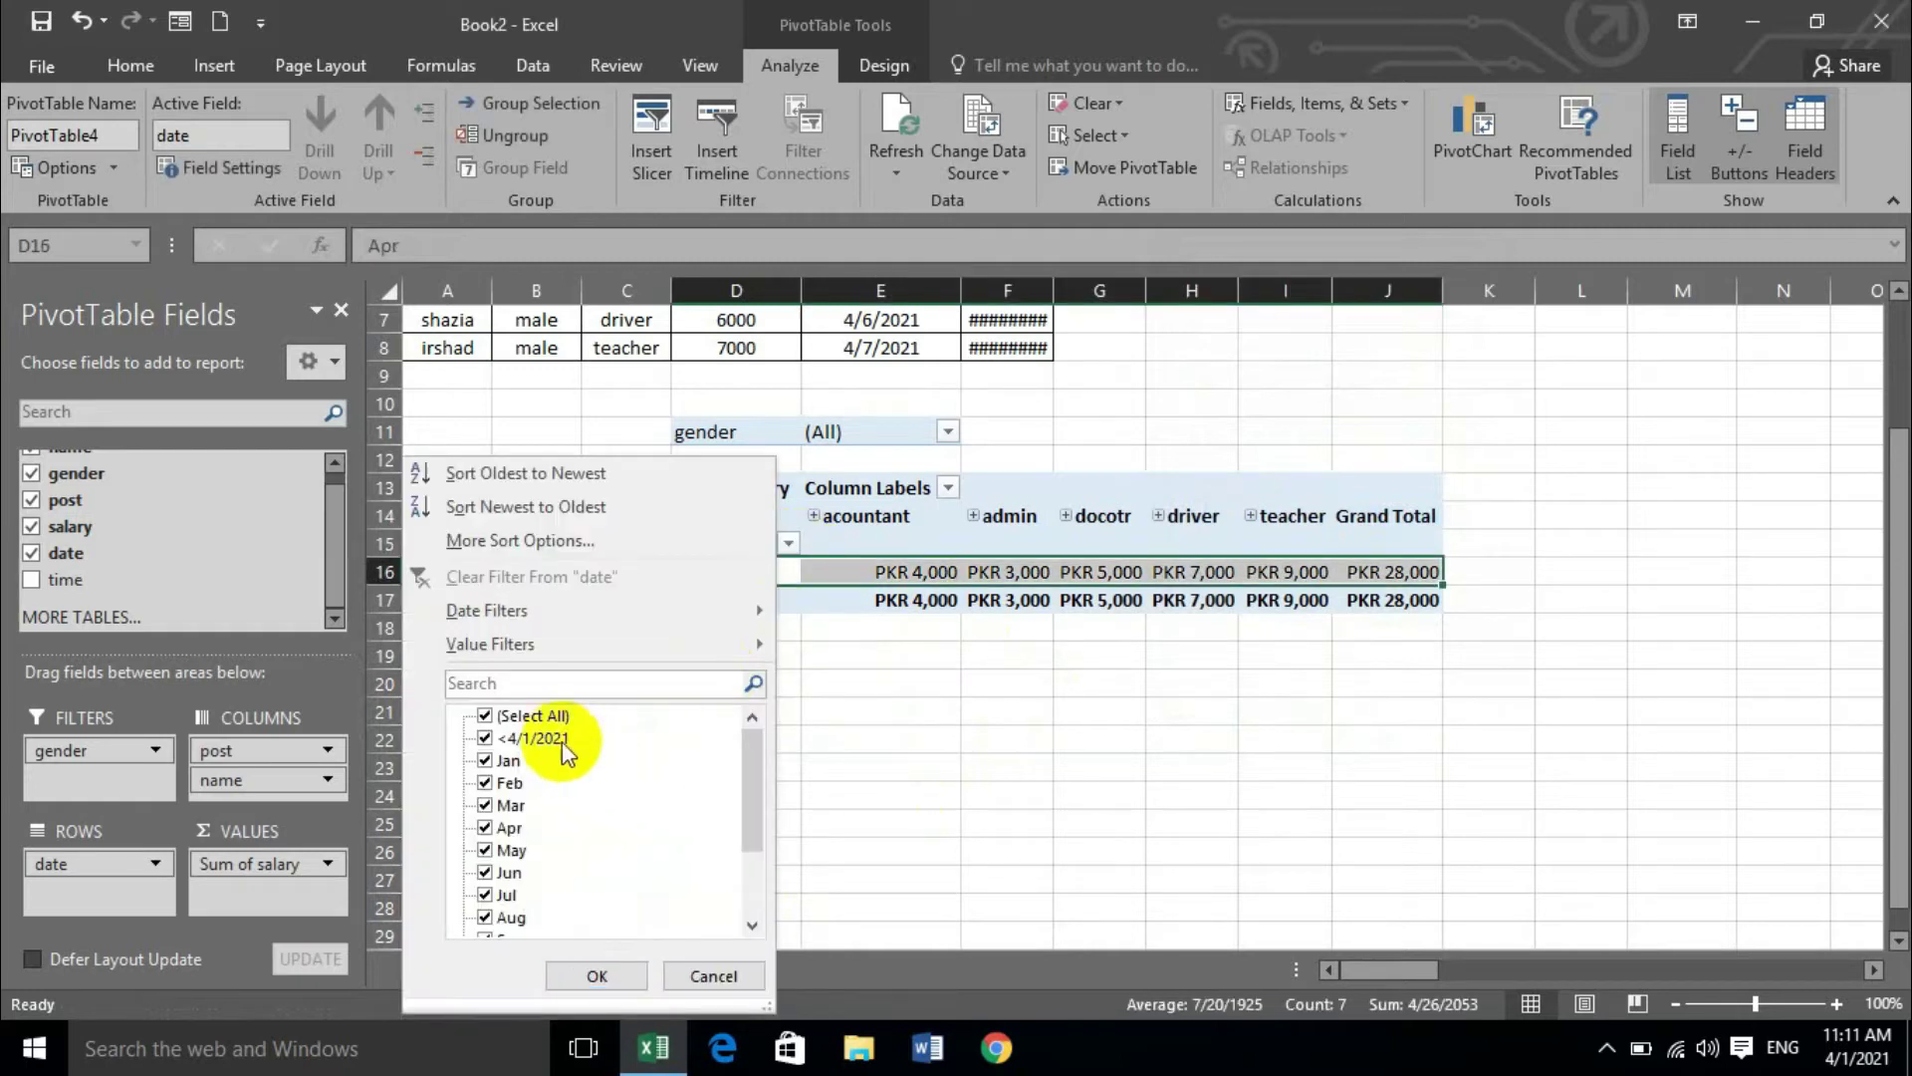
scroll(526, 789, "down", 2)
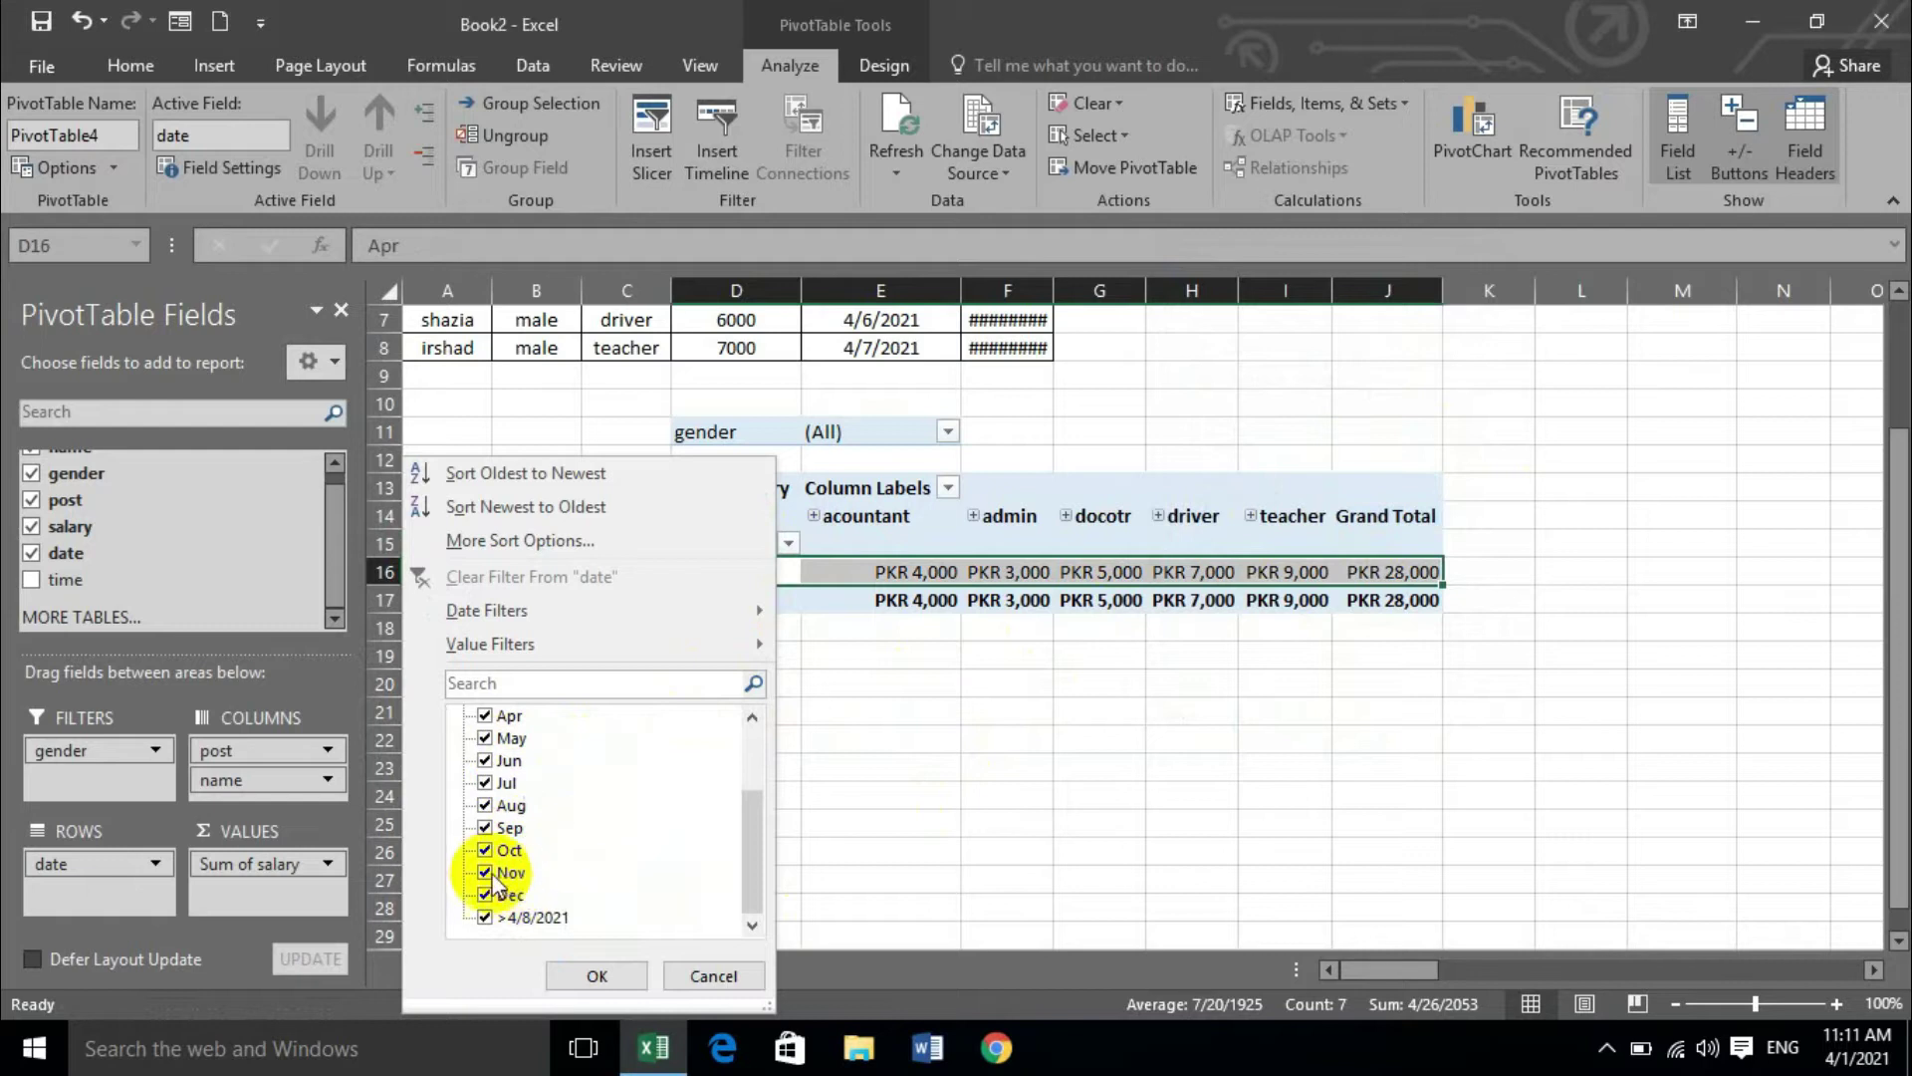
scroll(488, 902, "up", 2)
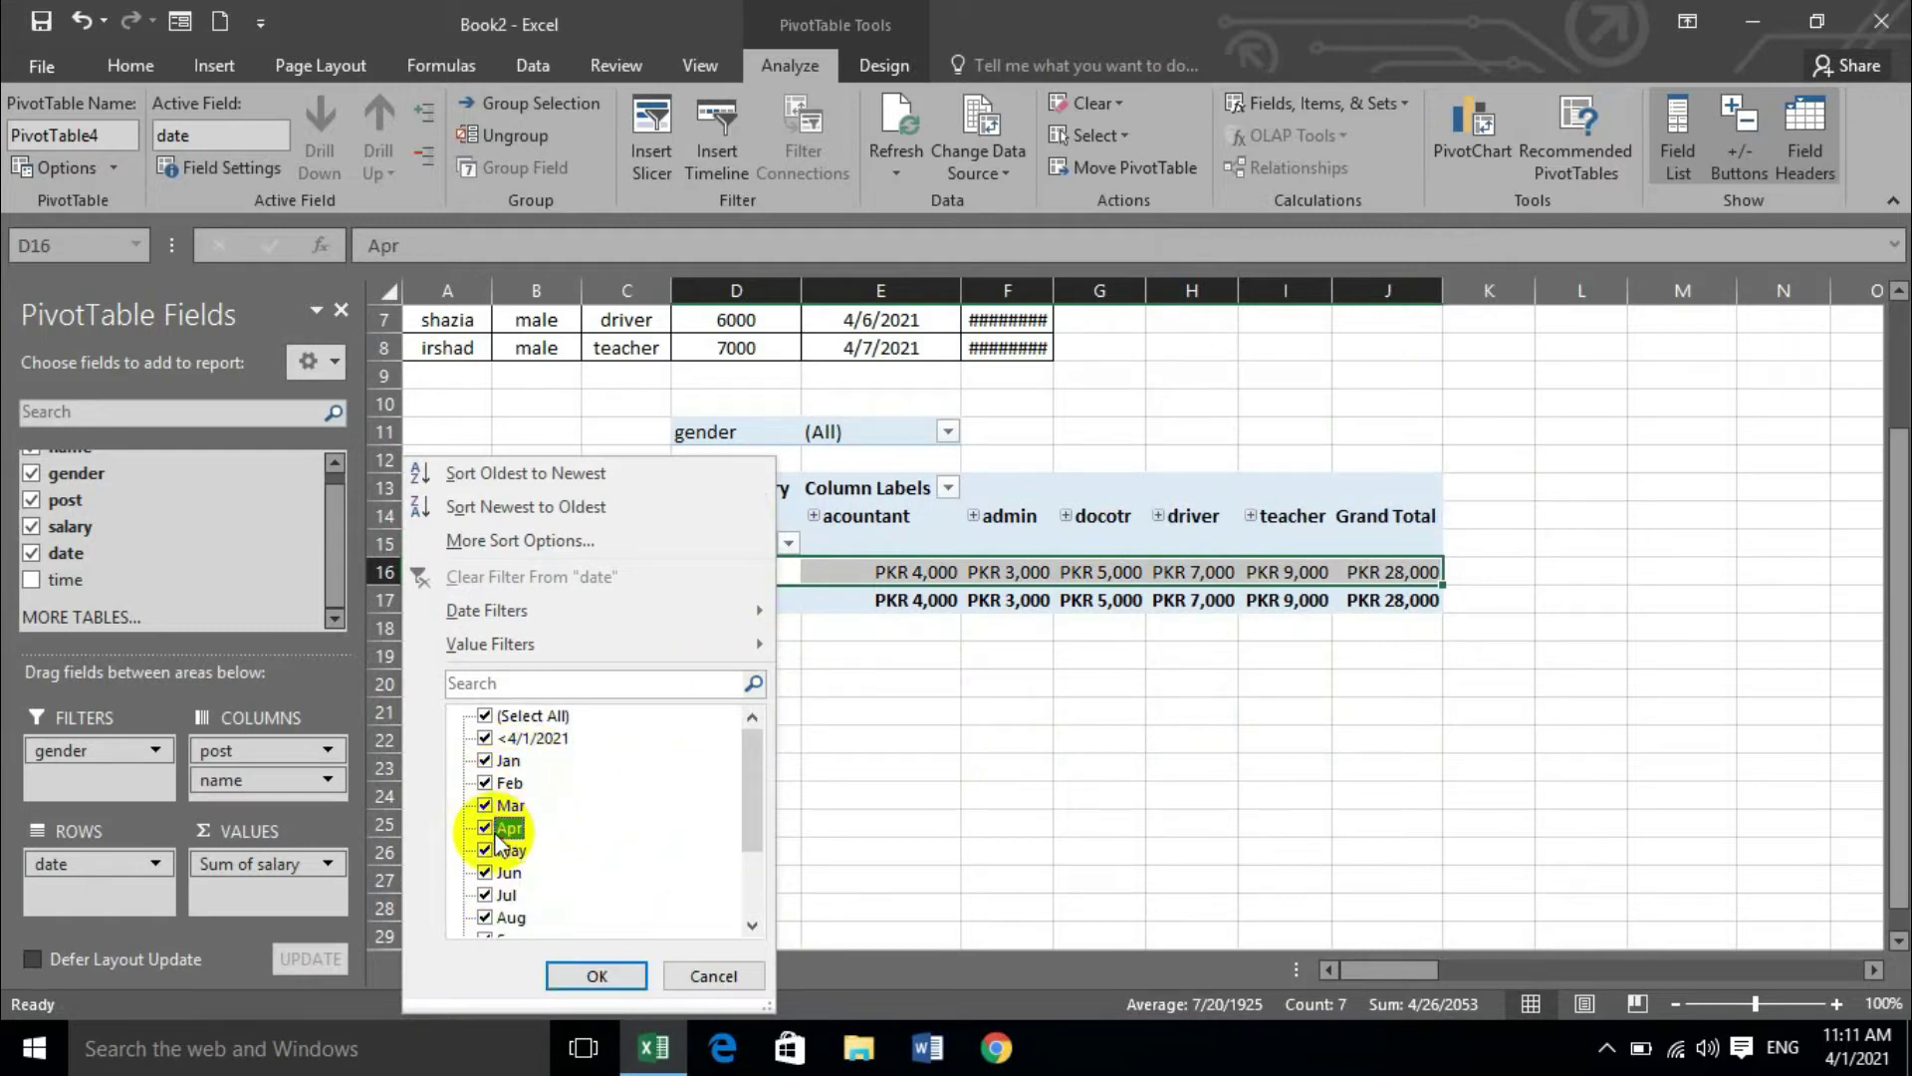
left_click(488, 761)
left_click(488, 783)
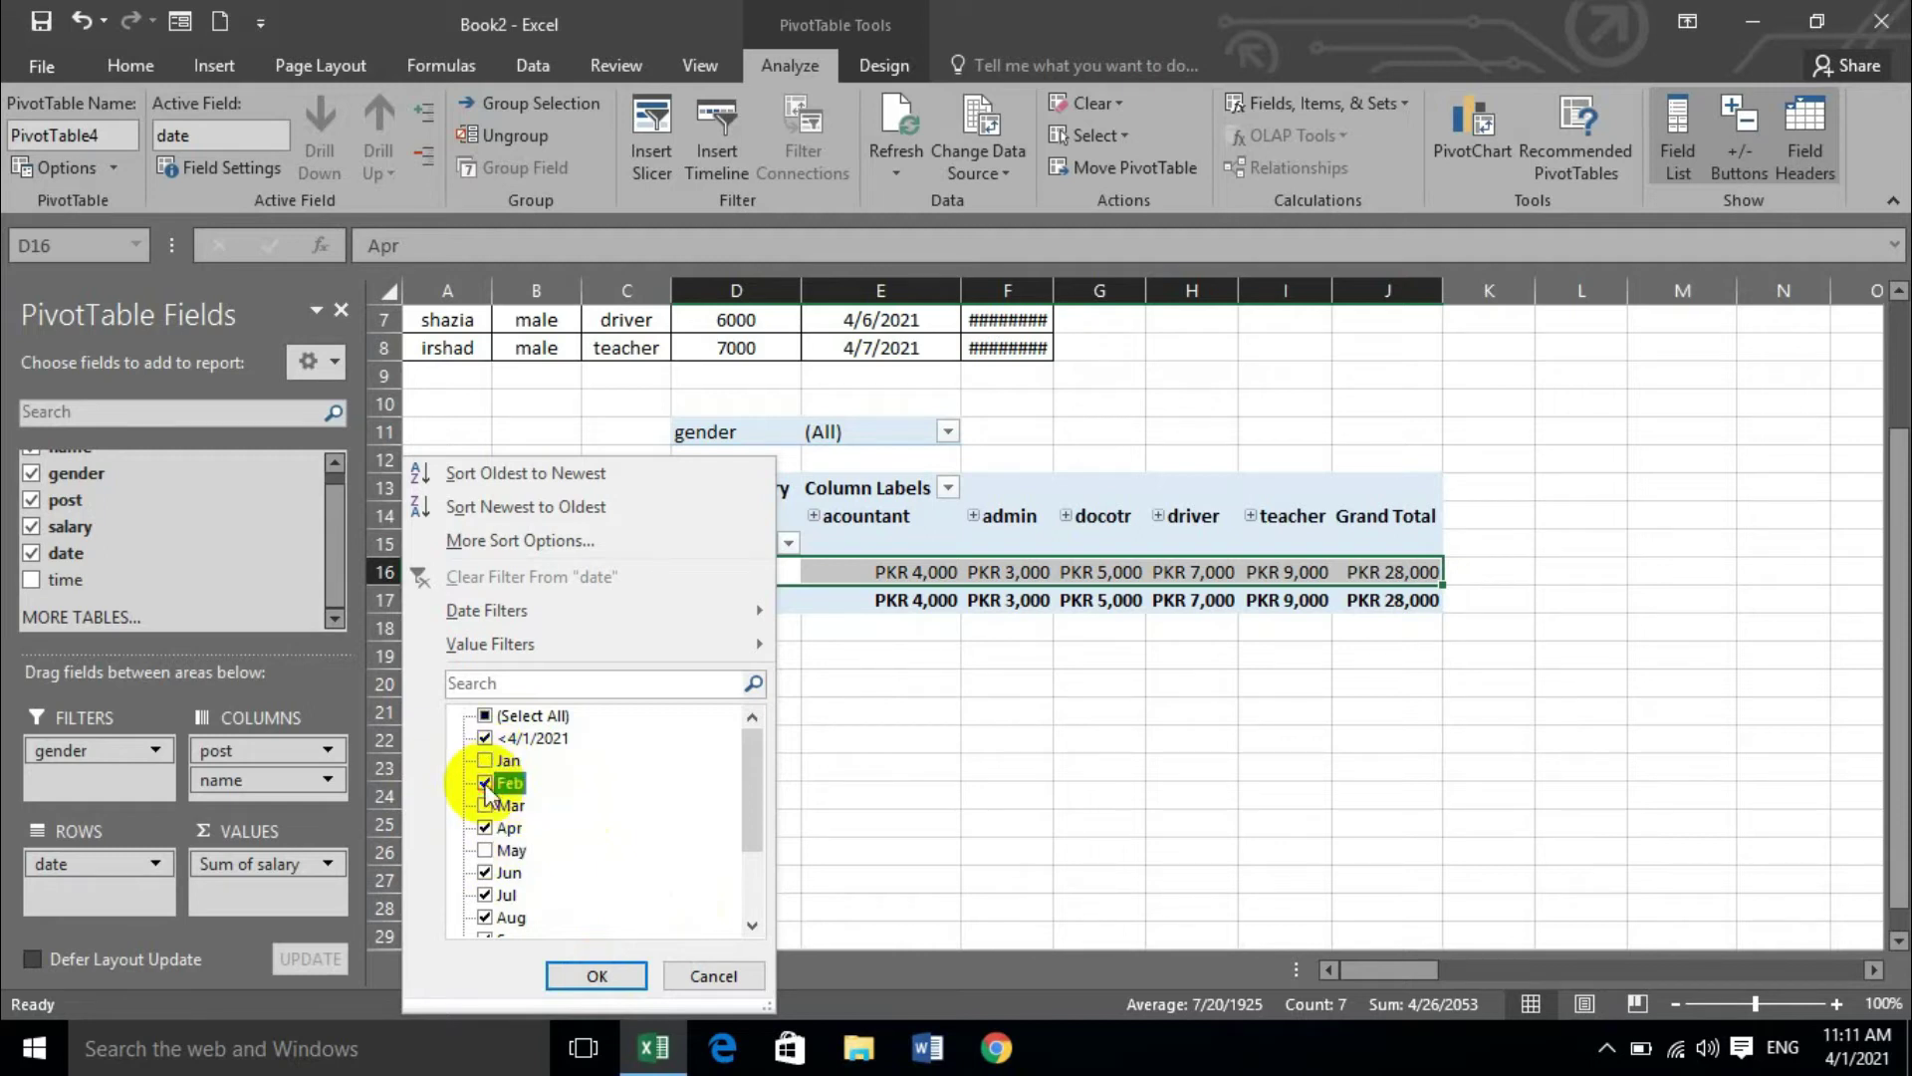
left_click(486, 872)
left_click(573, 974)
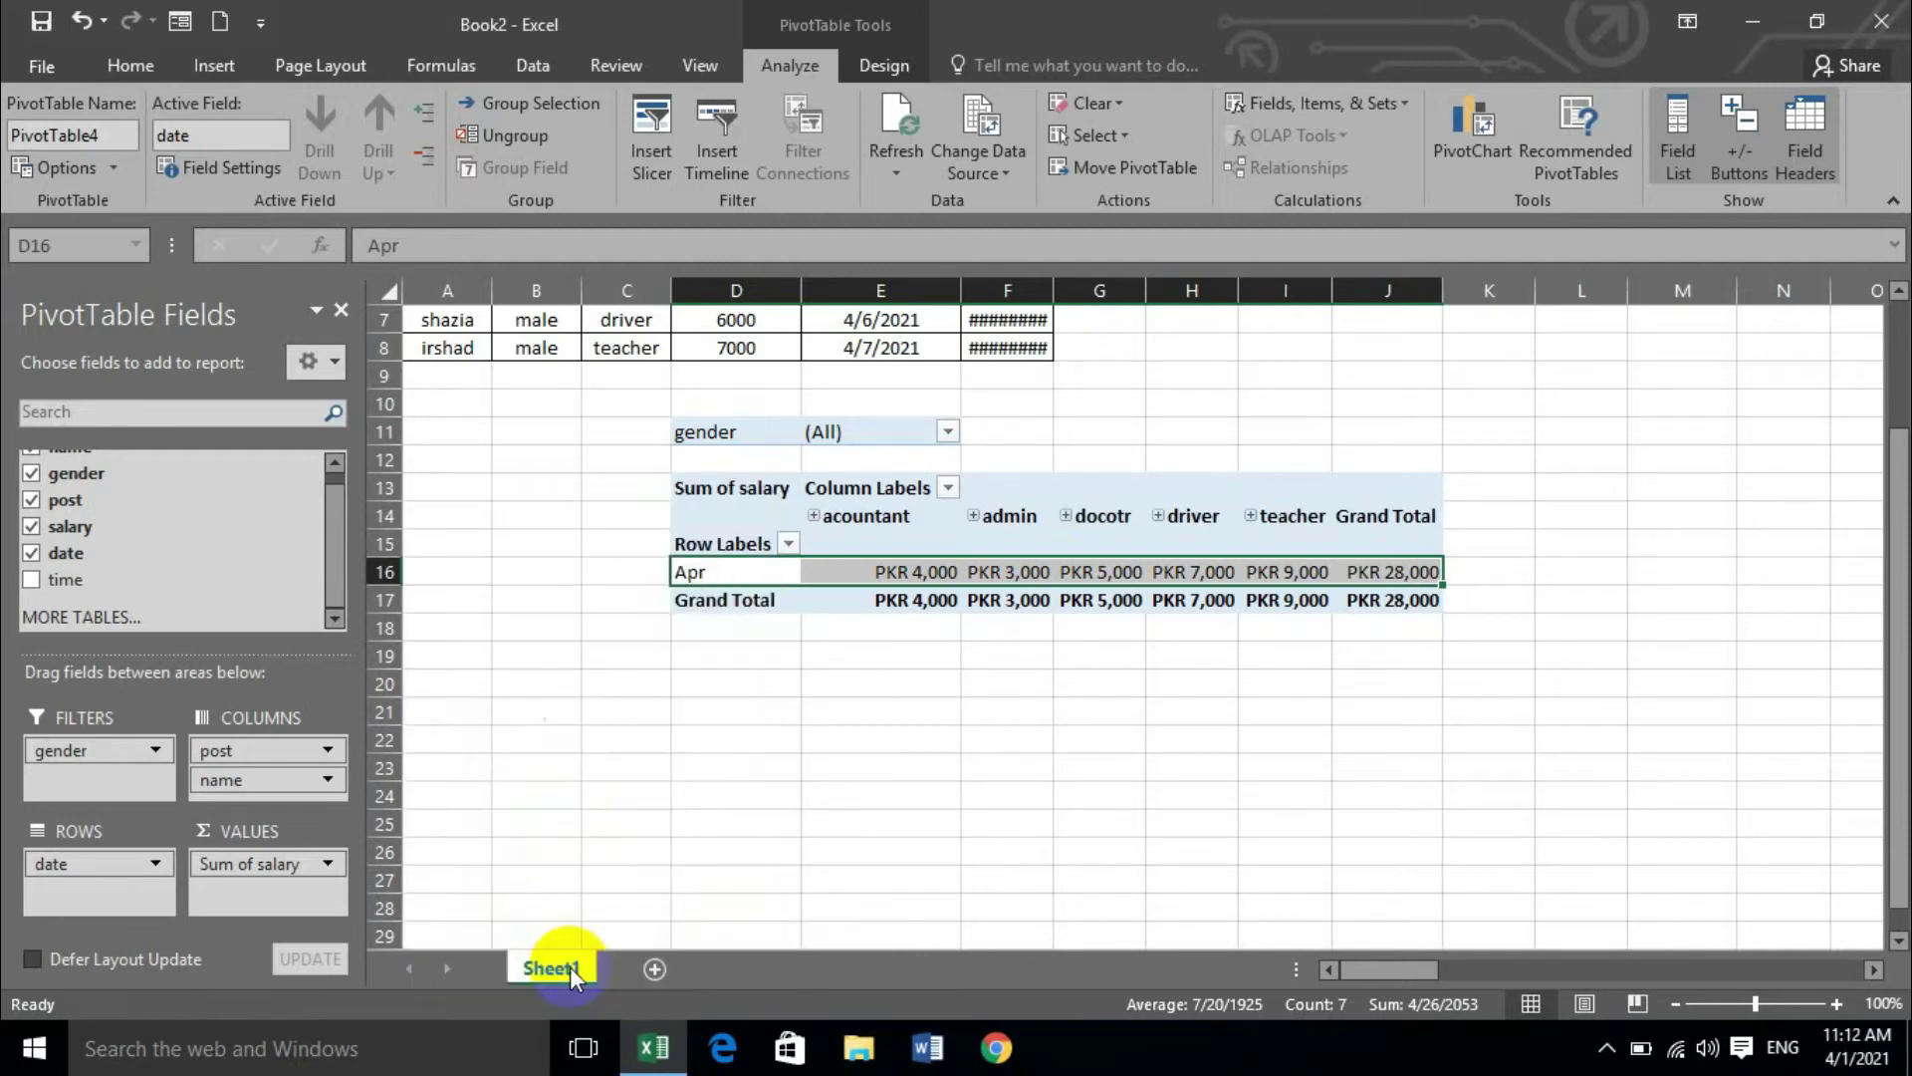
- Add the time field to the PivotTable's rows beneath date
left_click(825, 717)
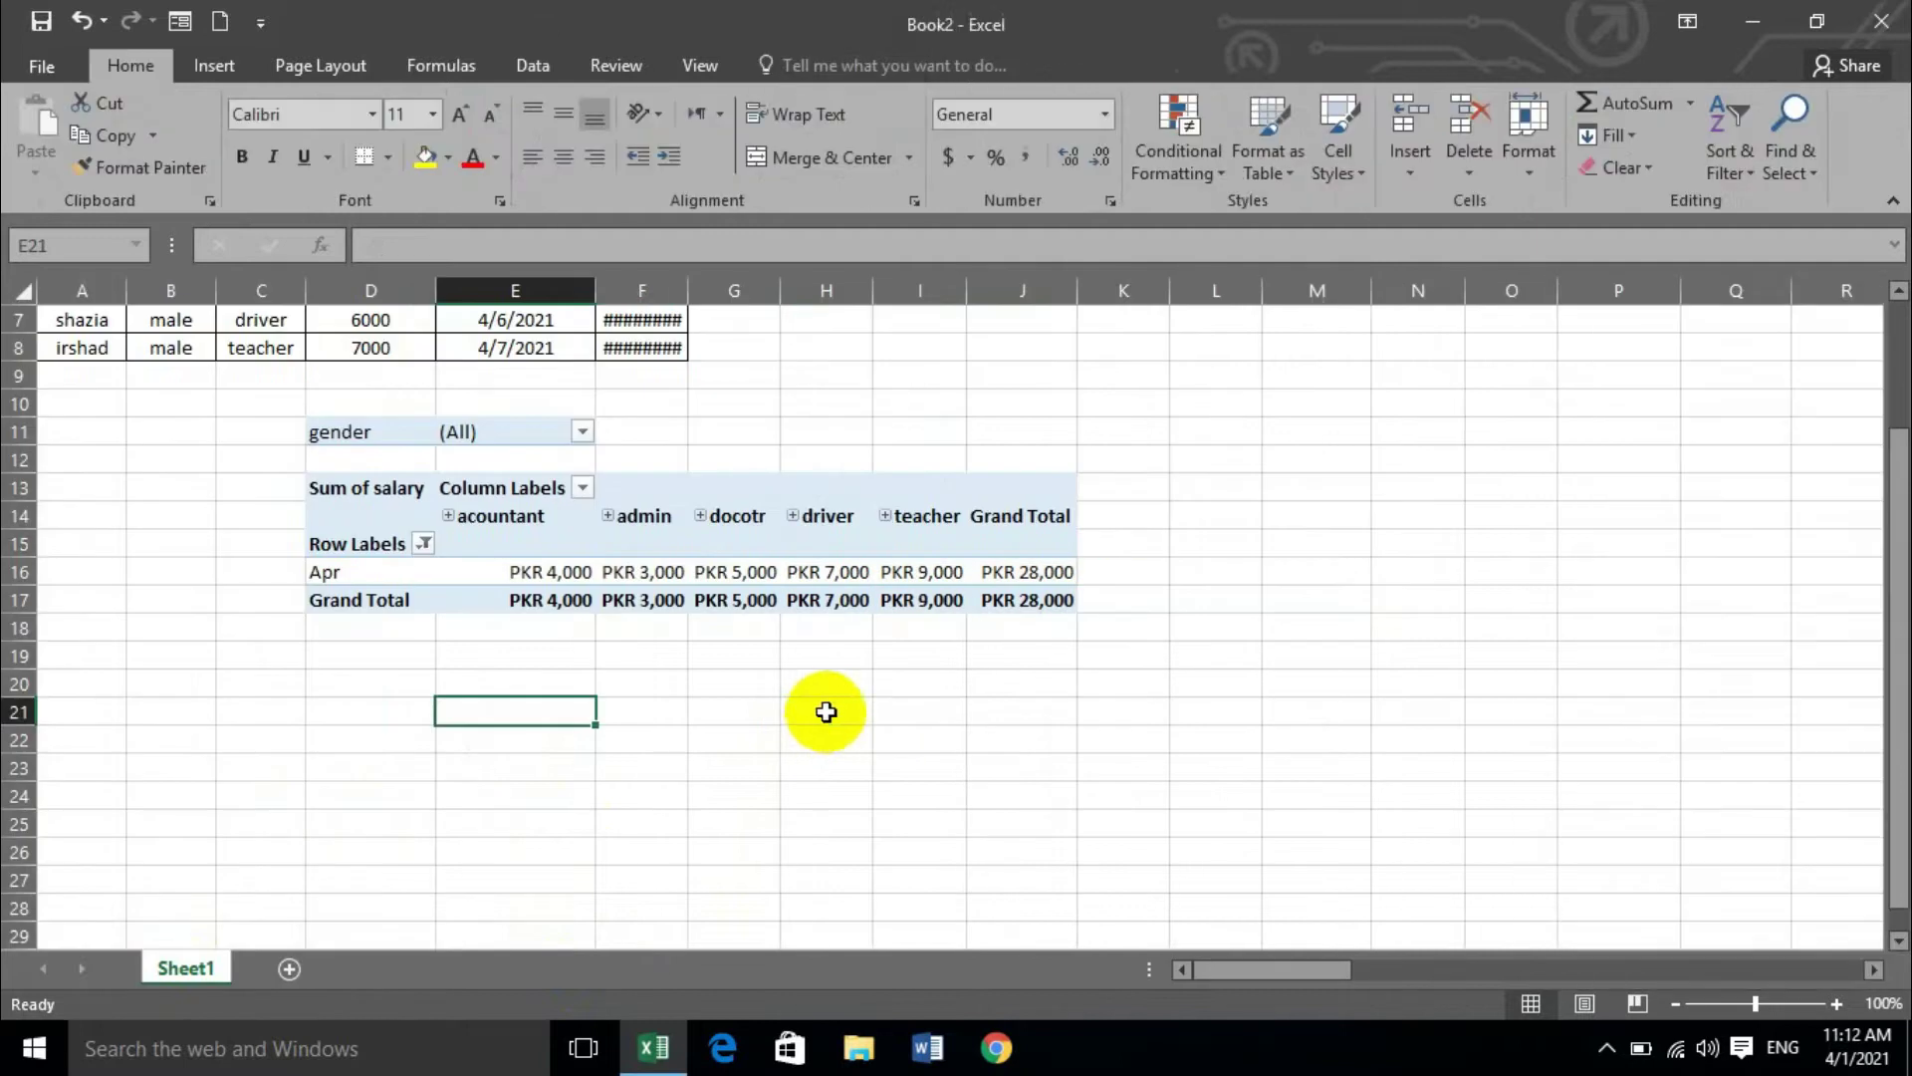
left_click(567, 543)
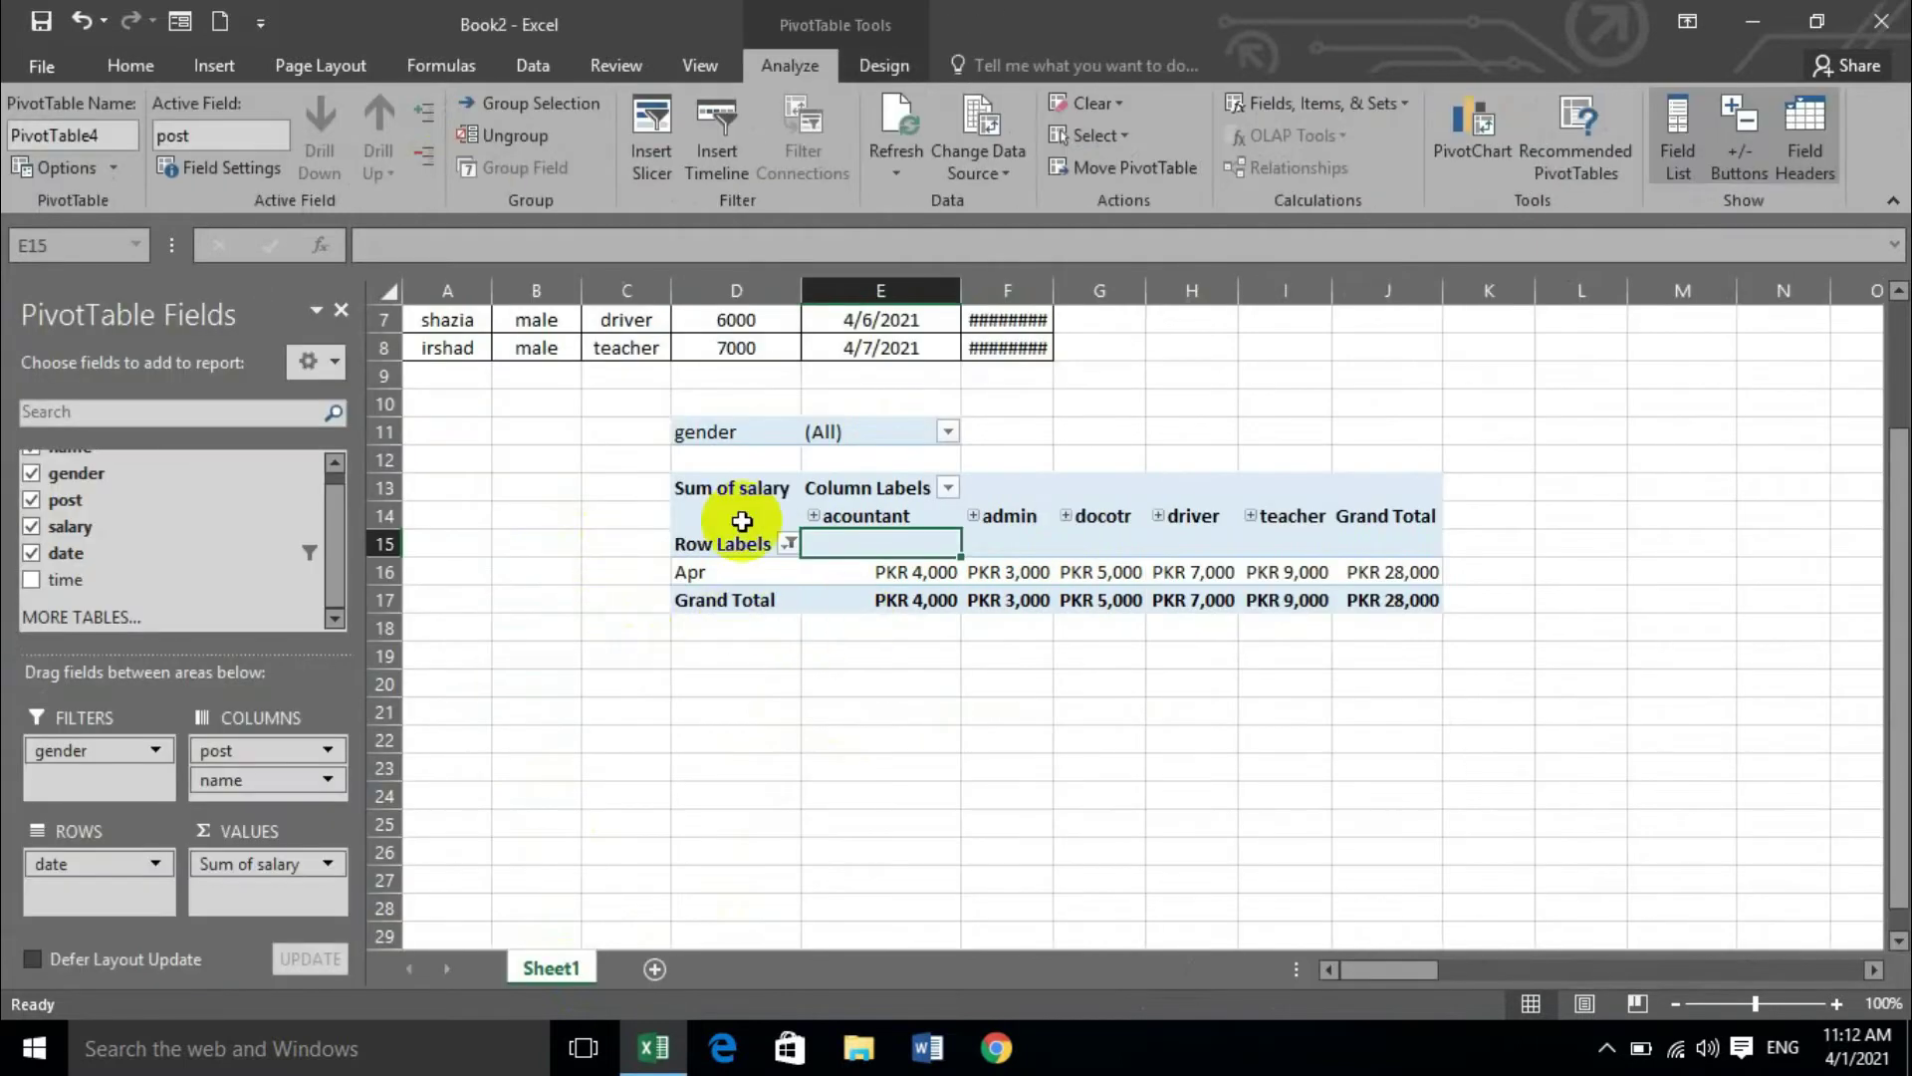
left_click(981, 570)
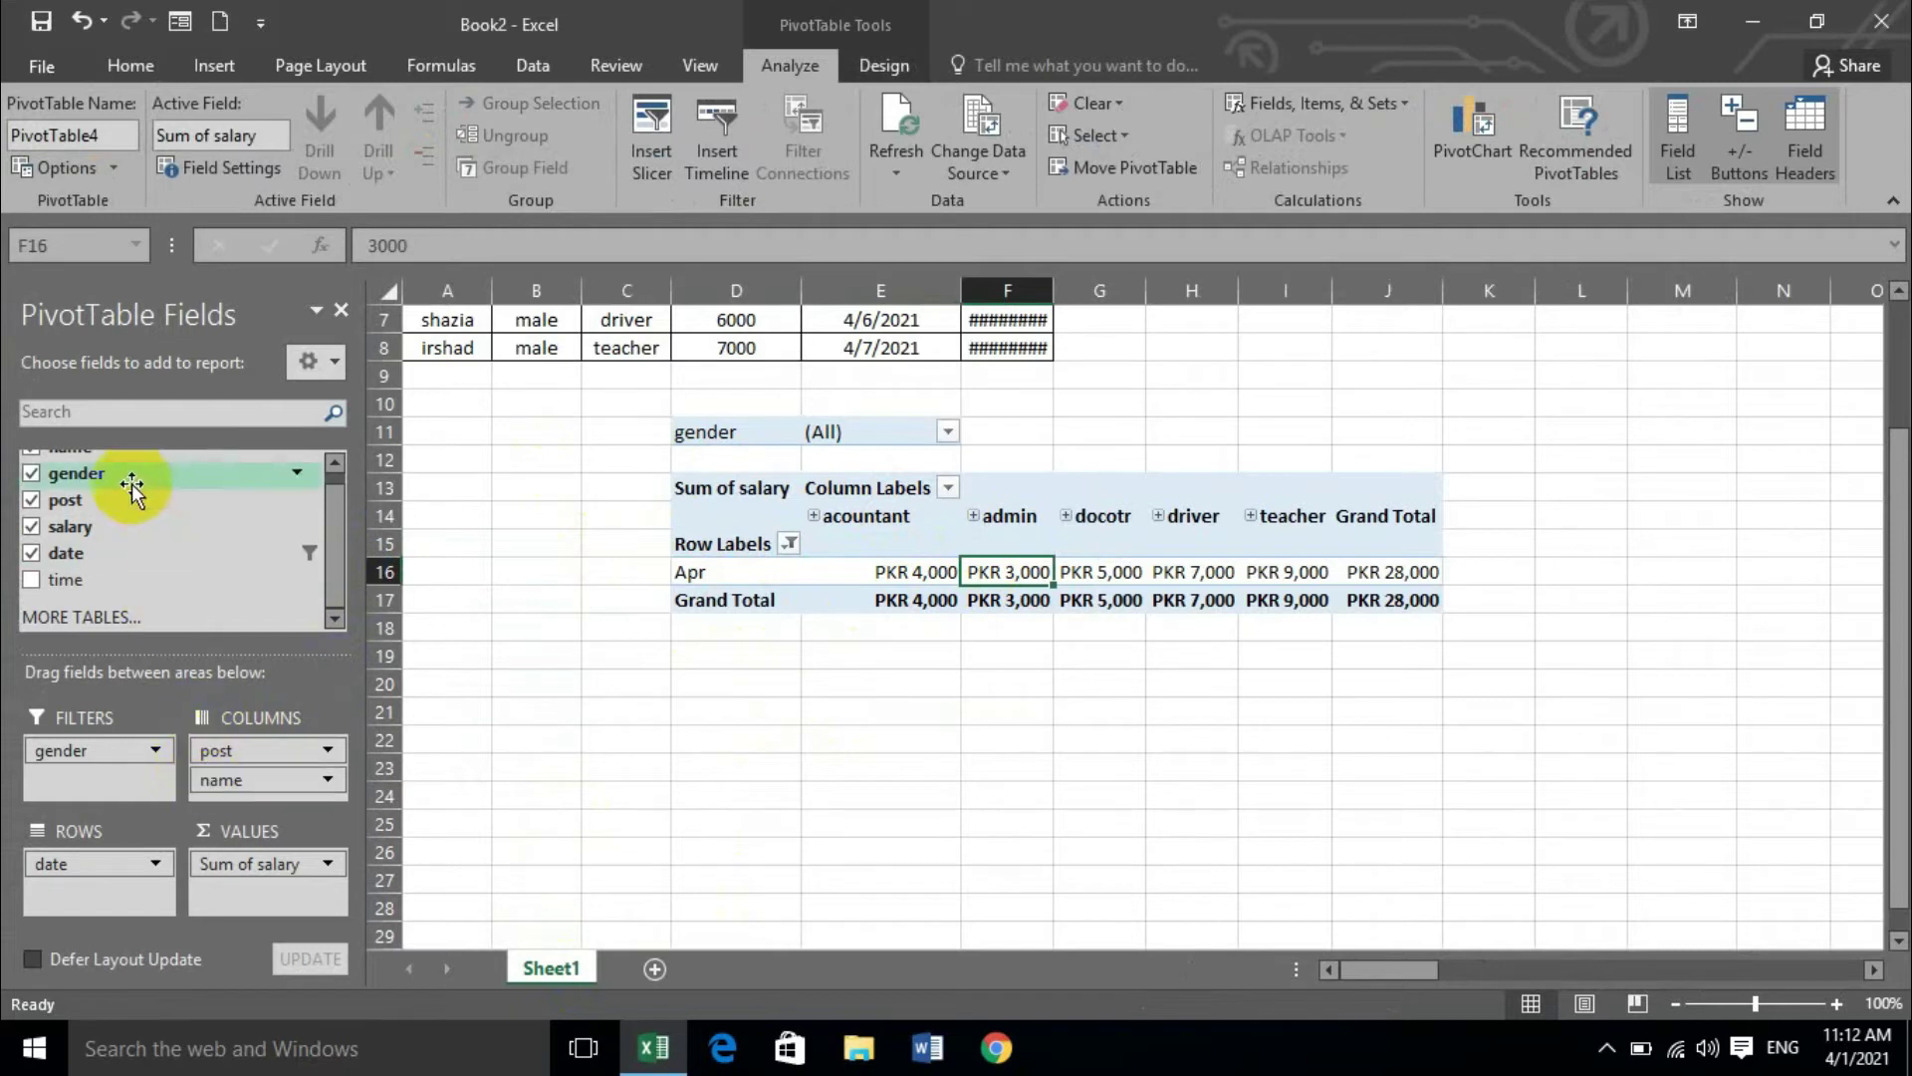
left_click_drag(70, 583, 77, 893)
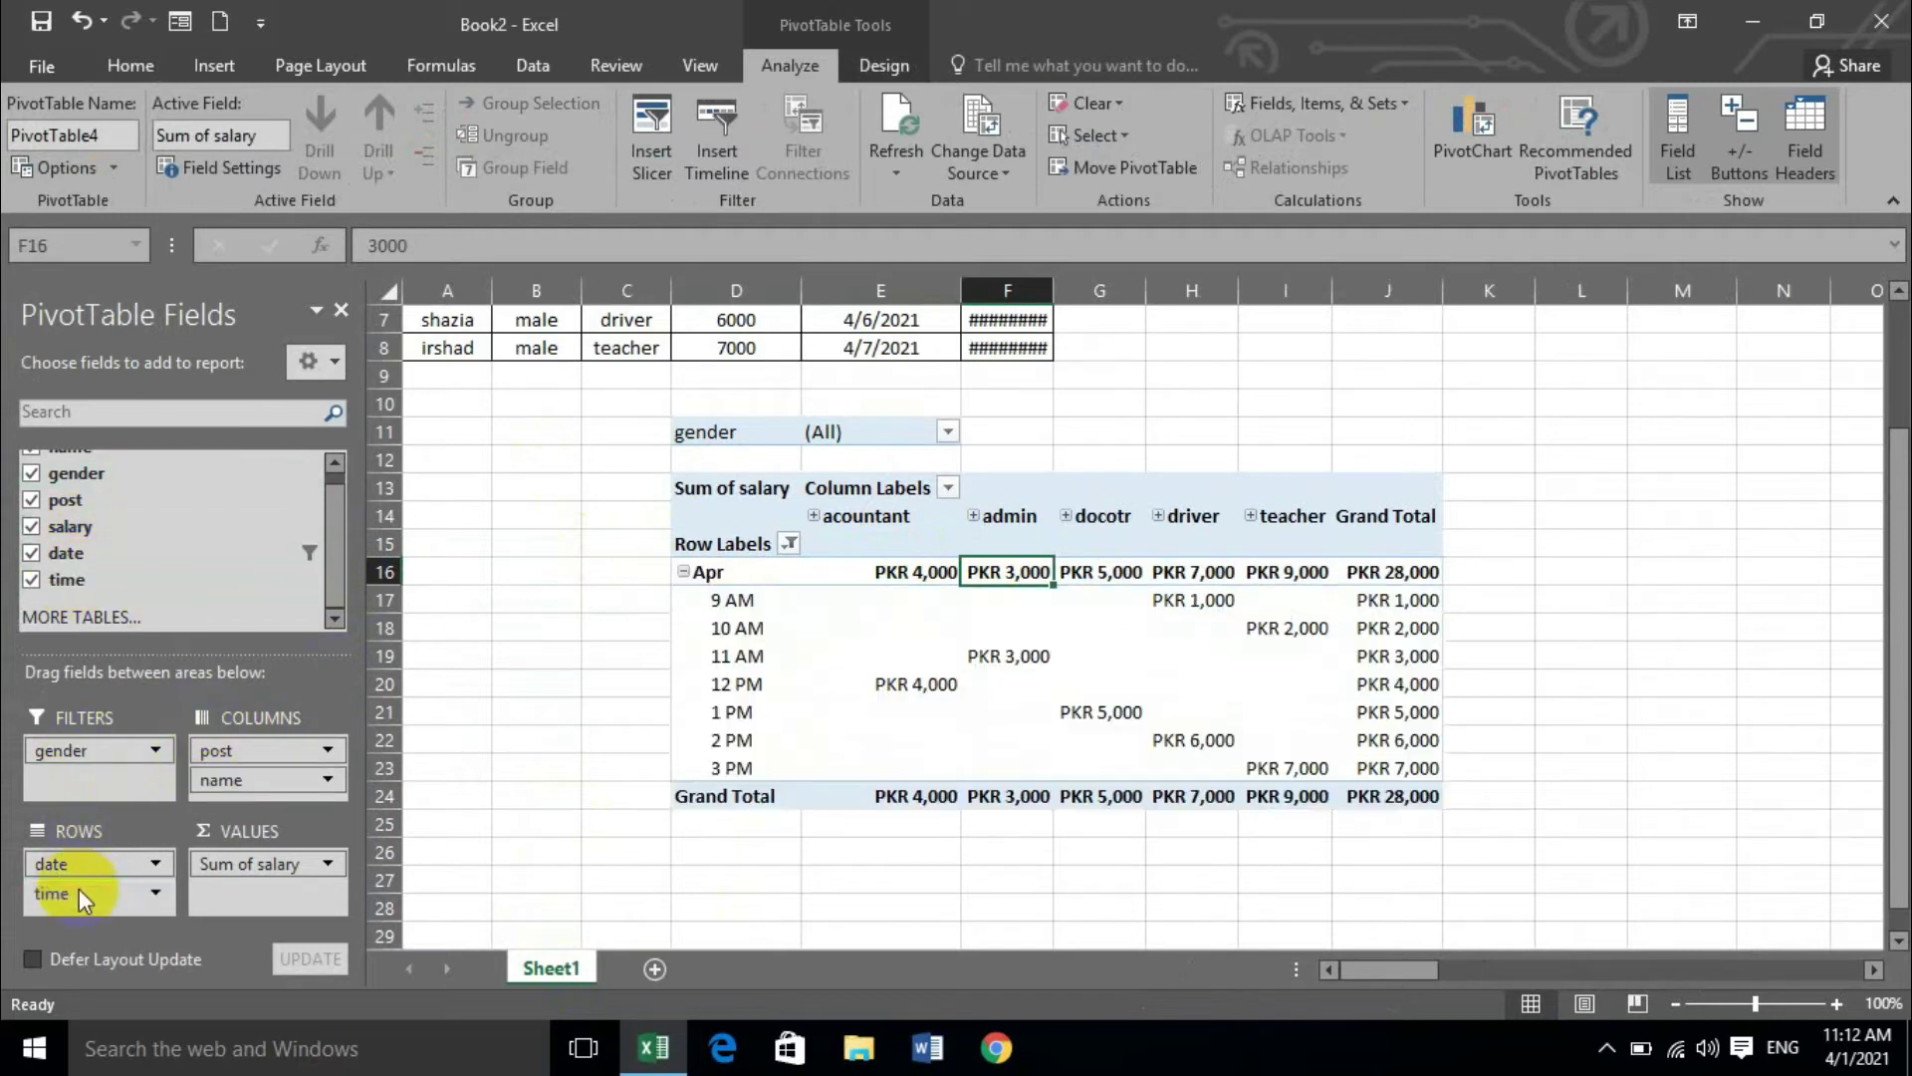
- Review the Grouping options for the time row labels, for both the selection and the field, and cancel without applying them
left_click(765, 630)
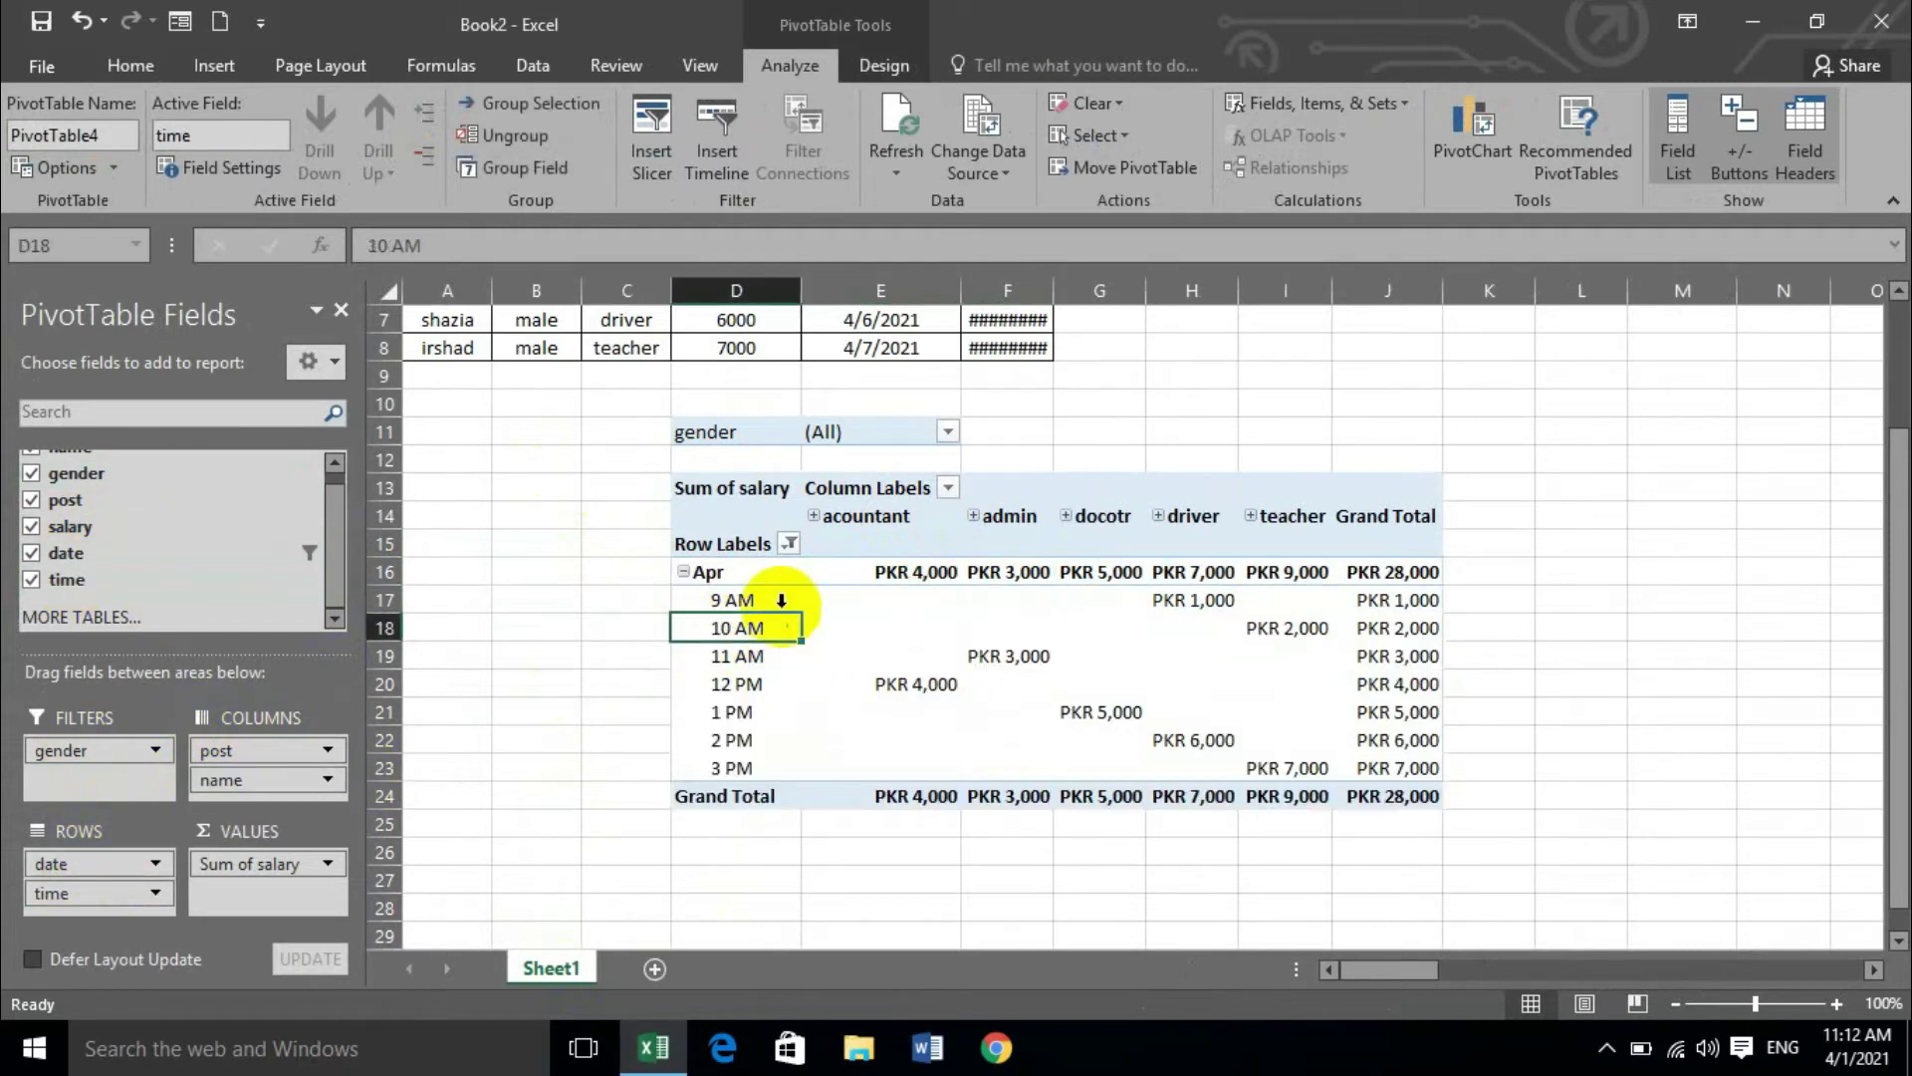
left_click(555, 108)
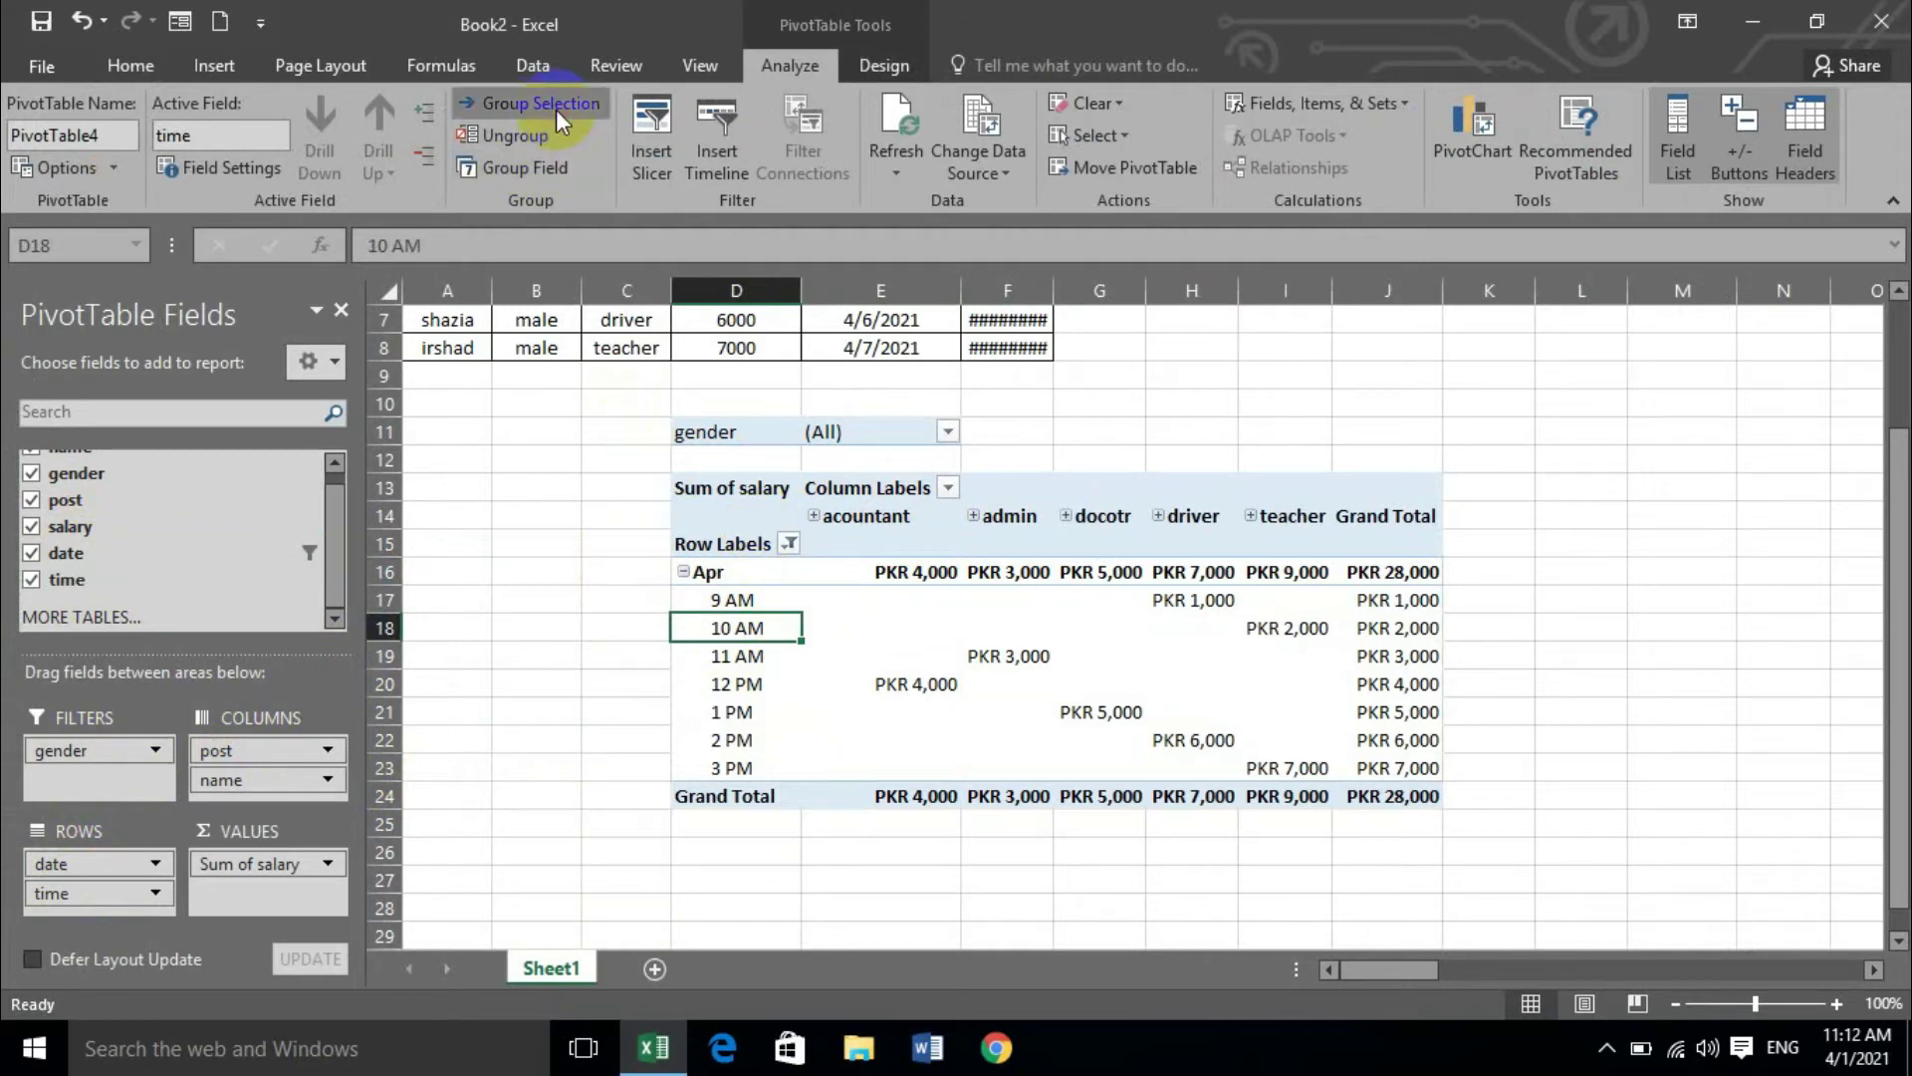
left_click(1239, 478)
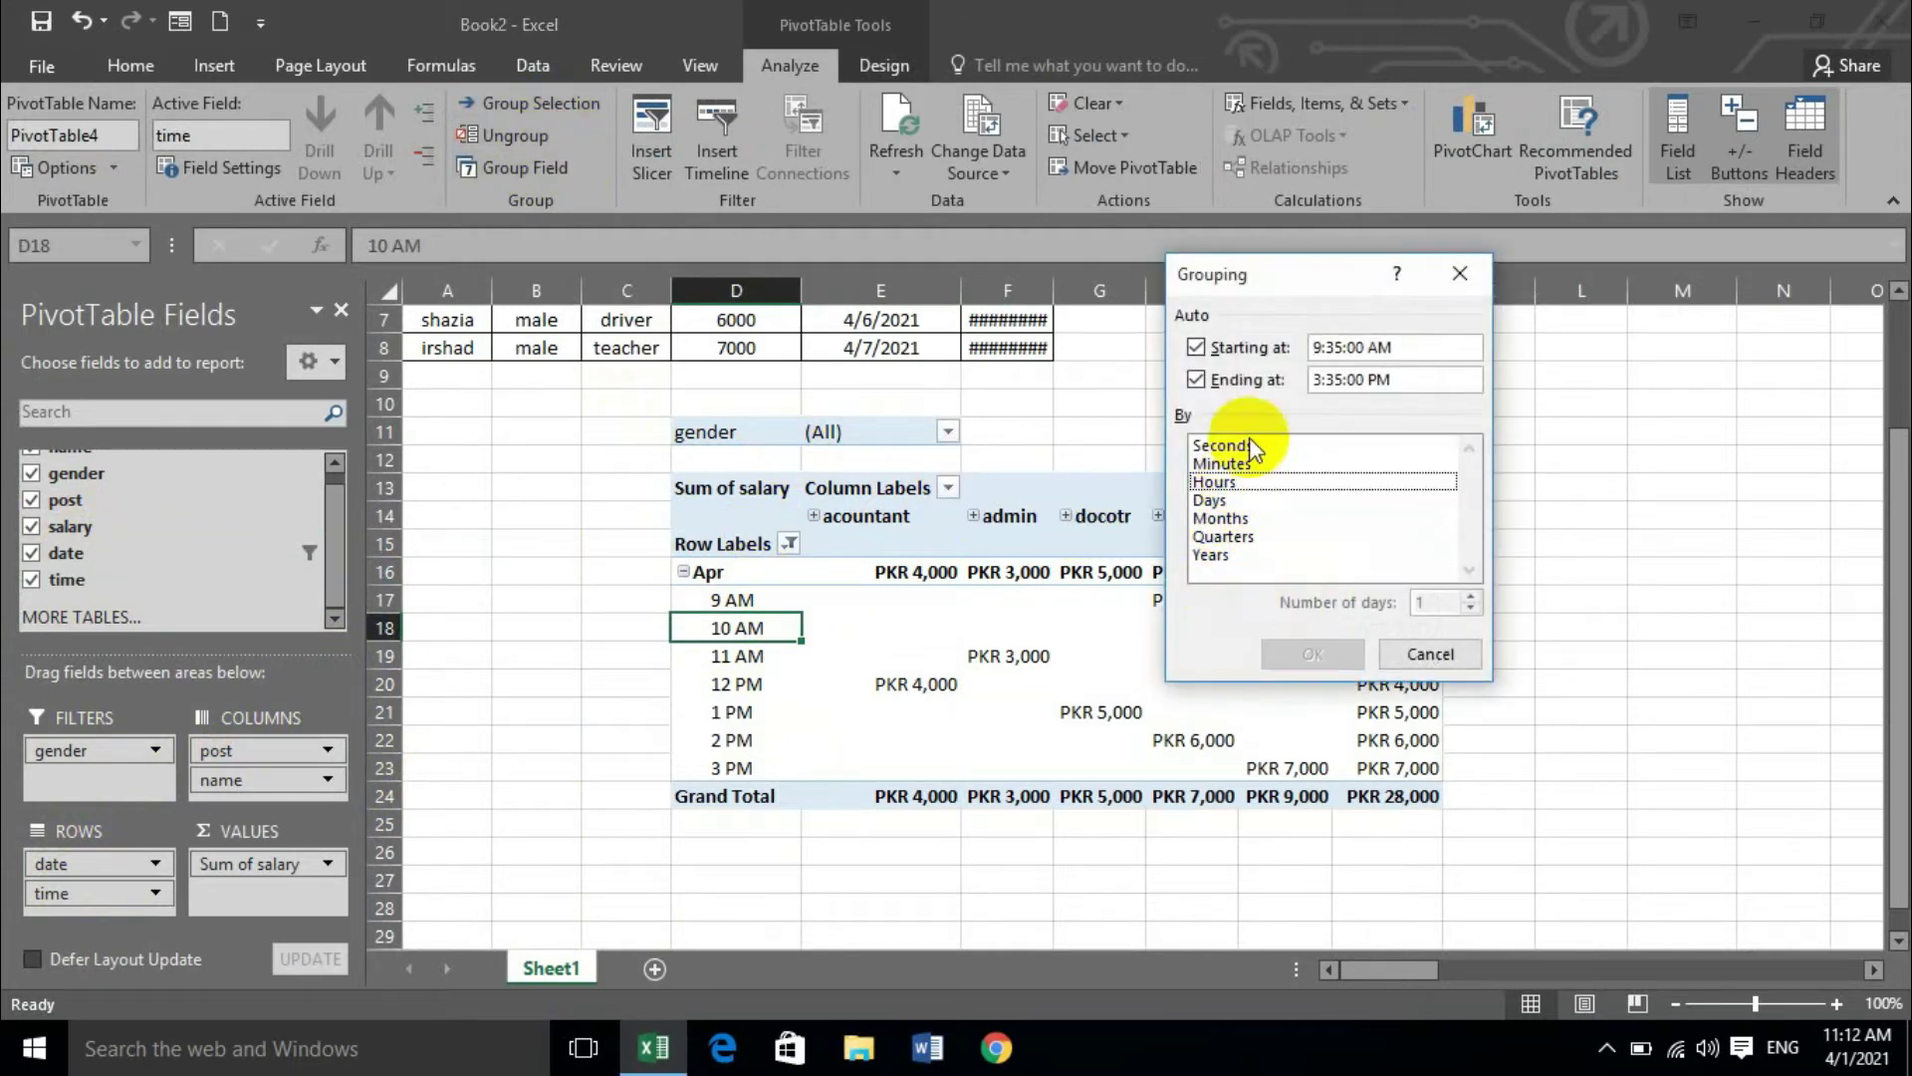
left_click(1269, 484)
left_click(1417, 656)
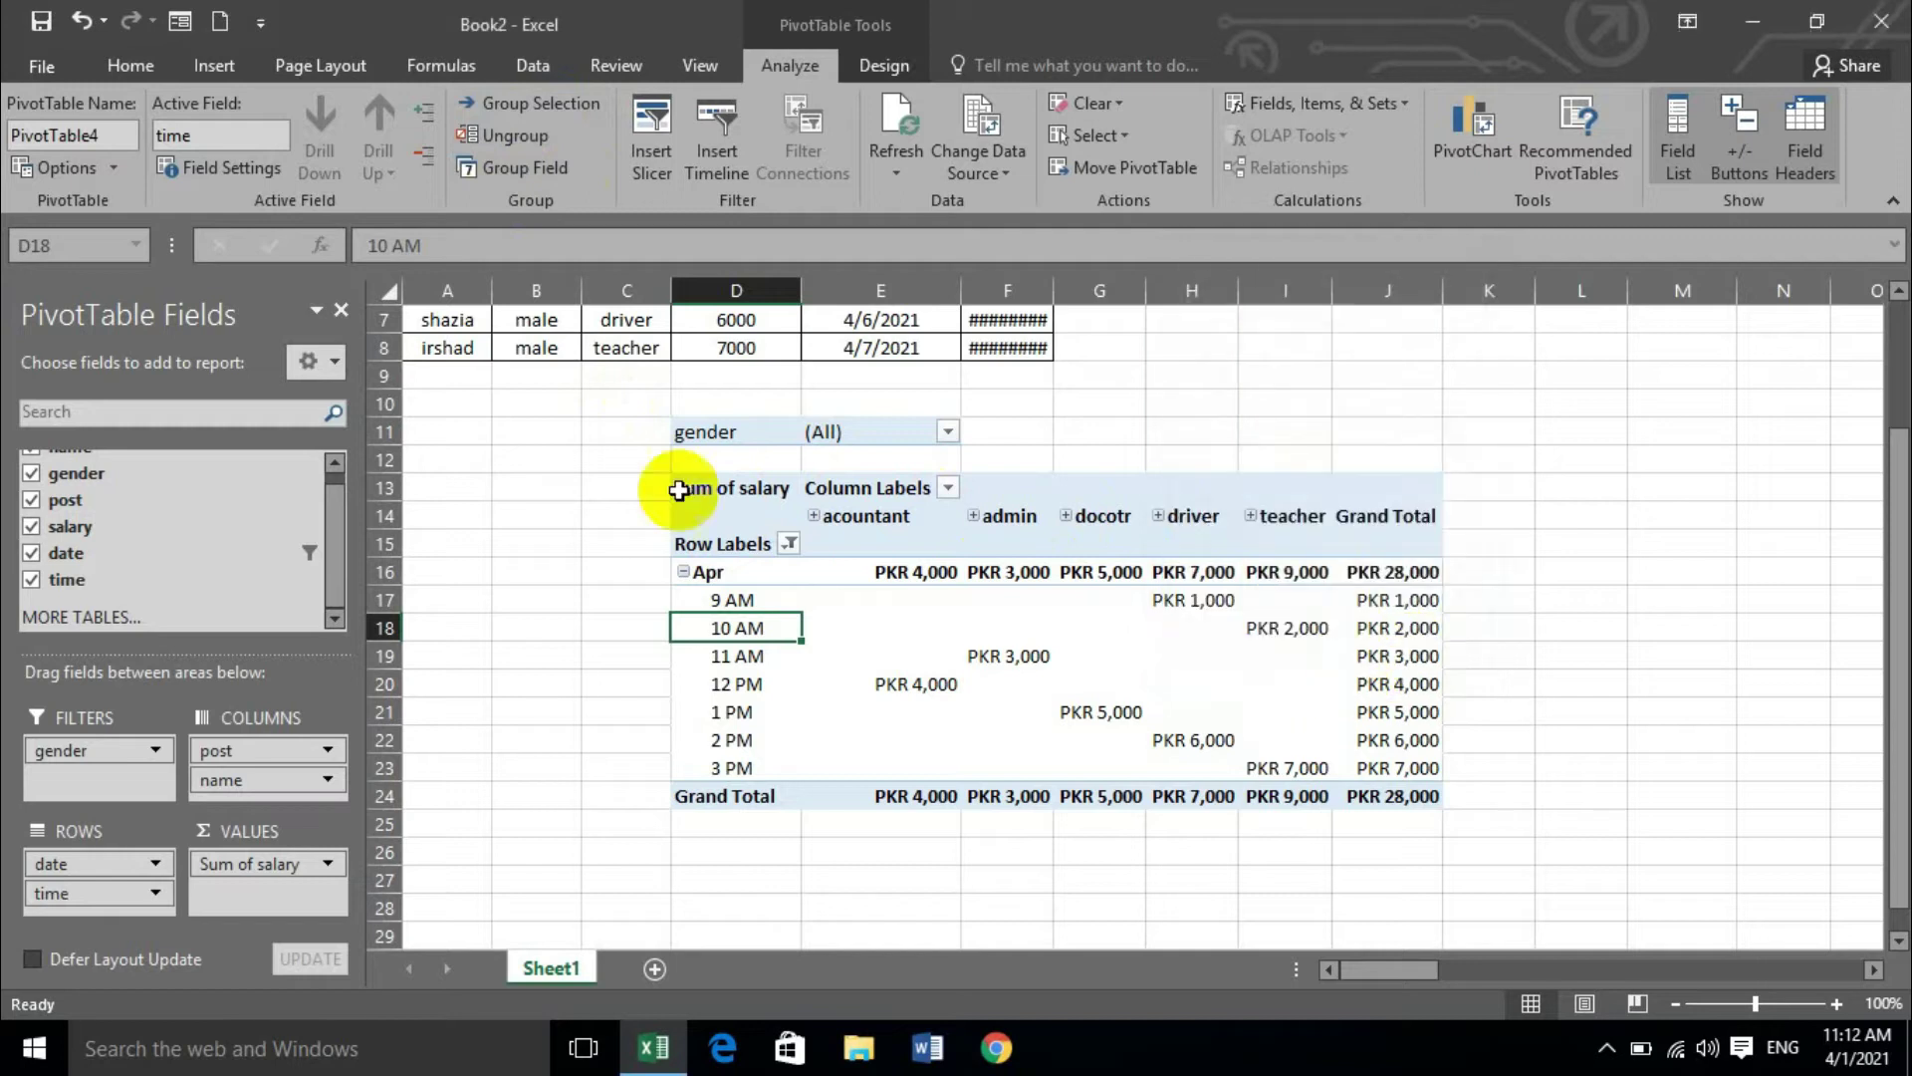
left_click(486, 169)
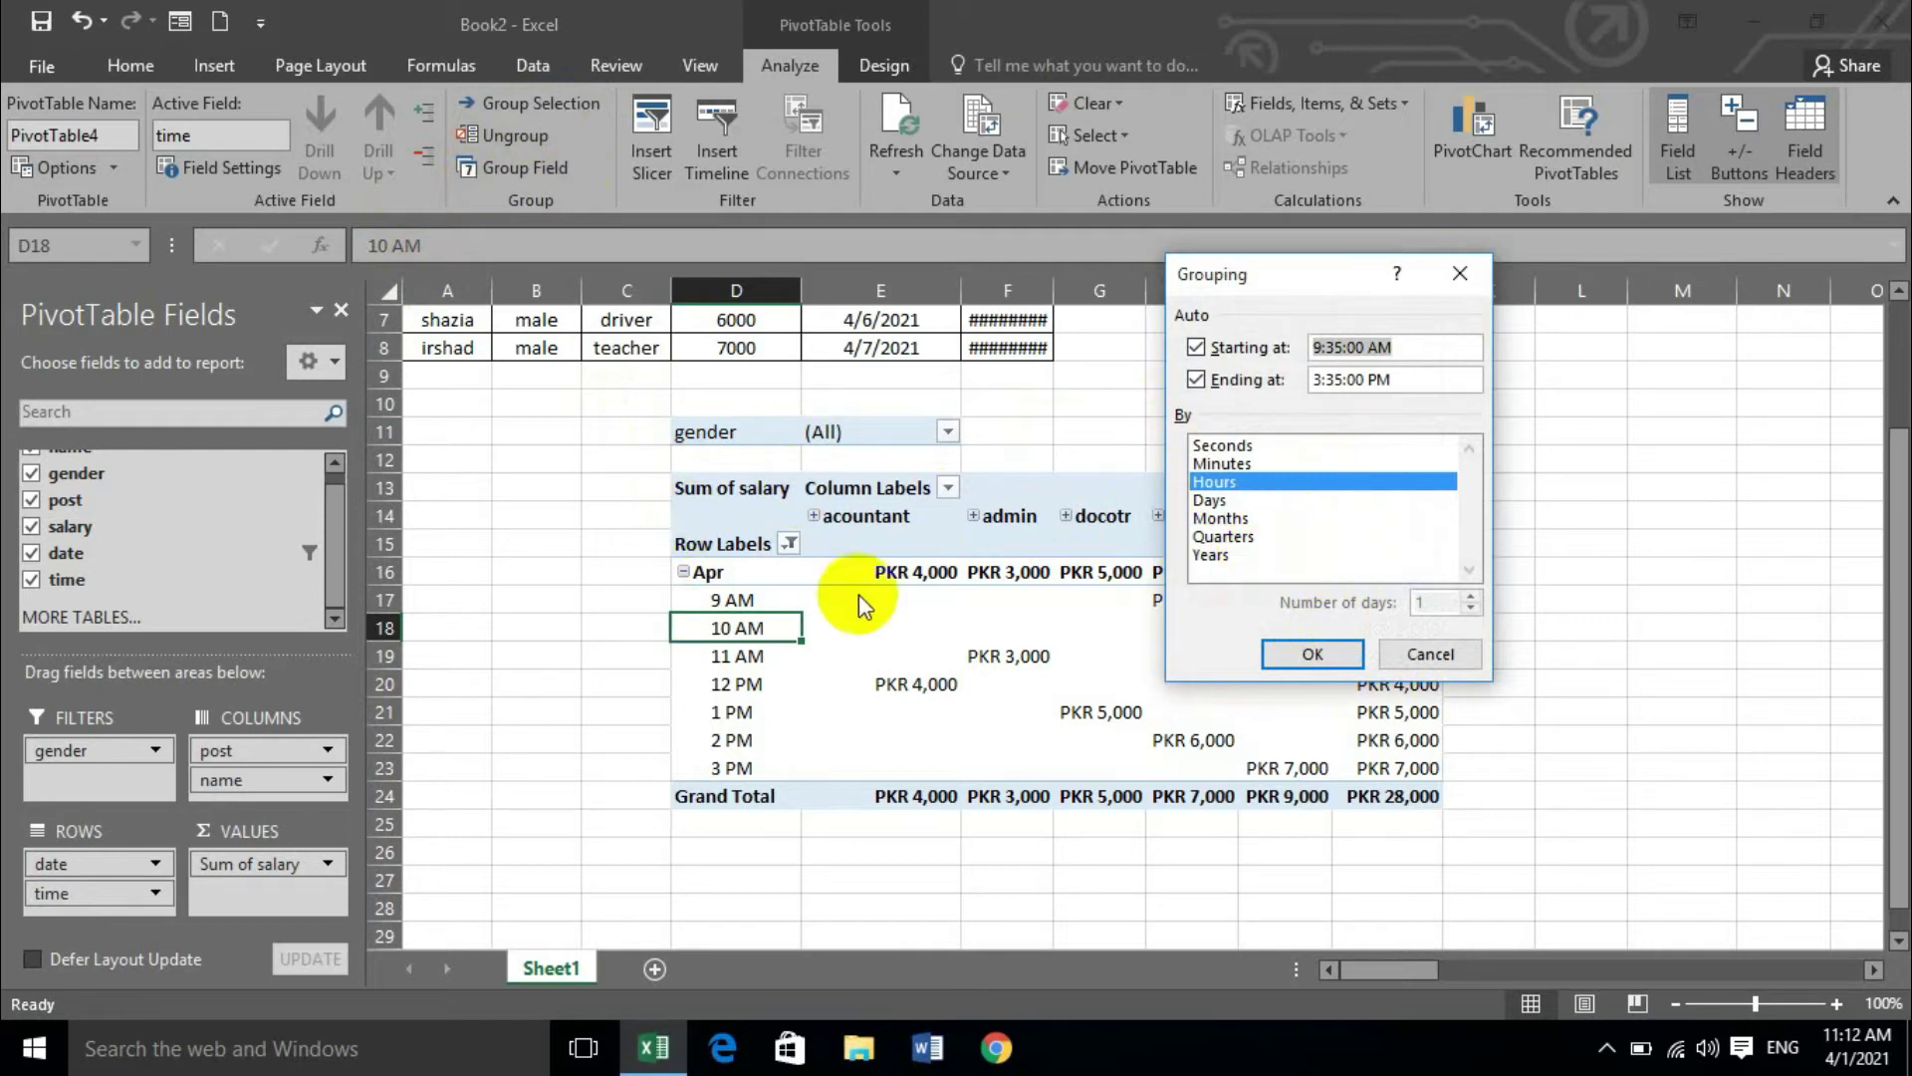
left_click(1430, 653)
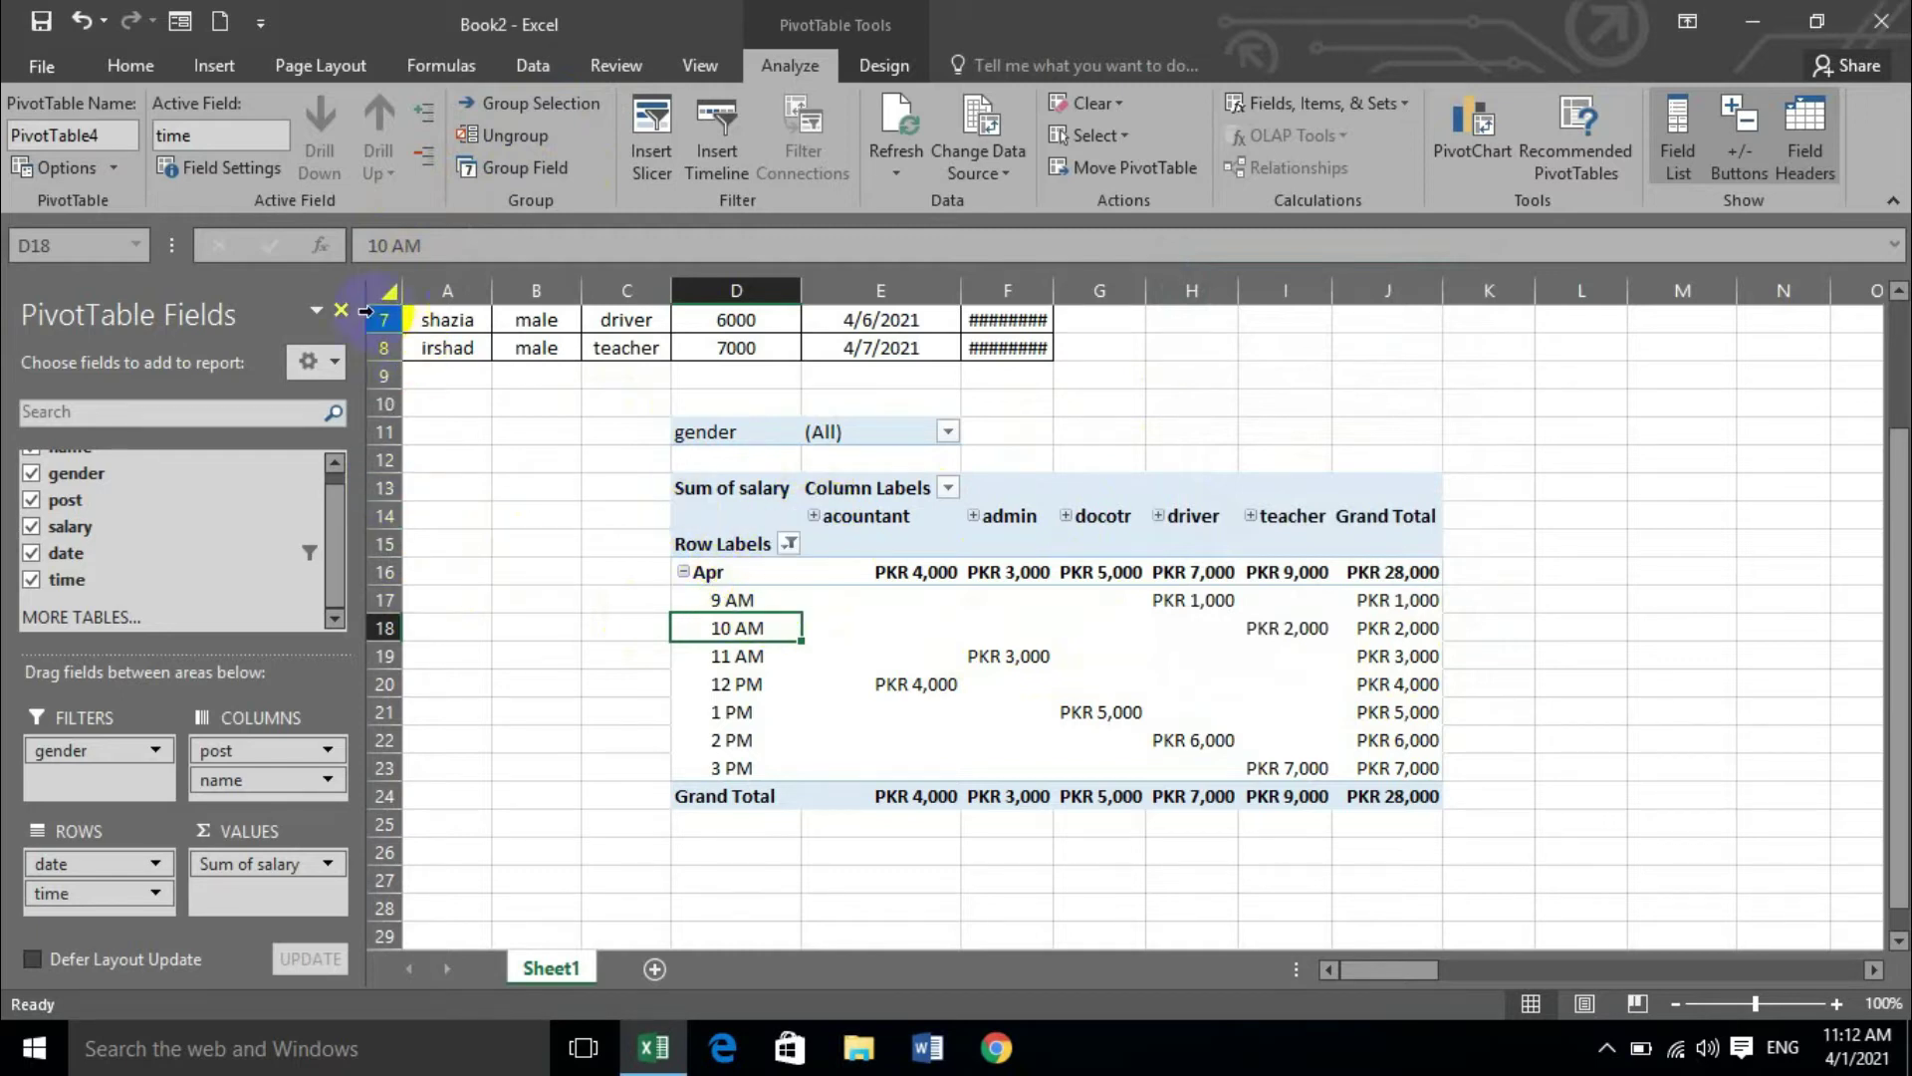
- Remove the time, date, post, gender, salary and name fields from the PivotTable
left_click(40, 580)
left_click(62, 553)
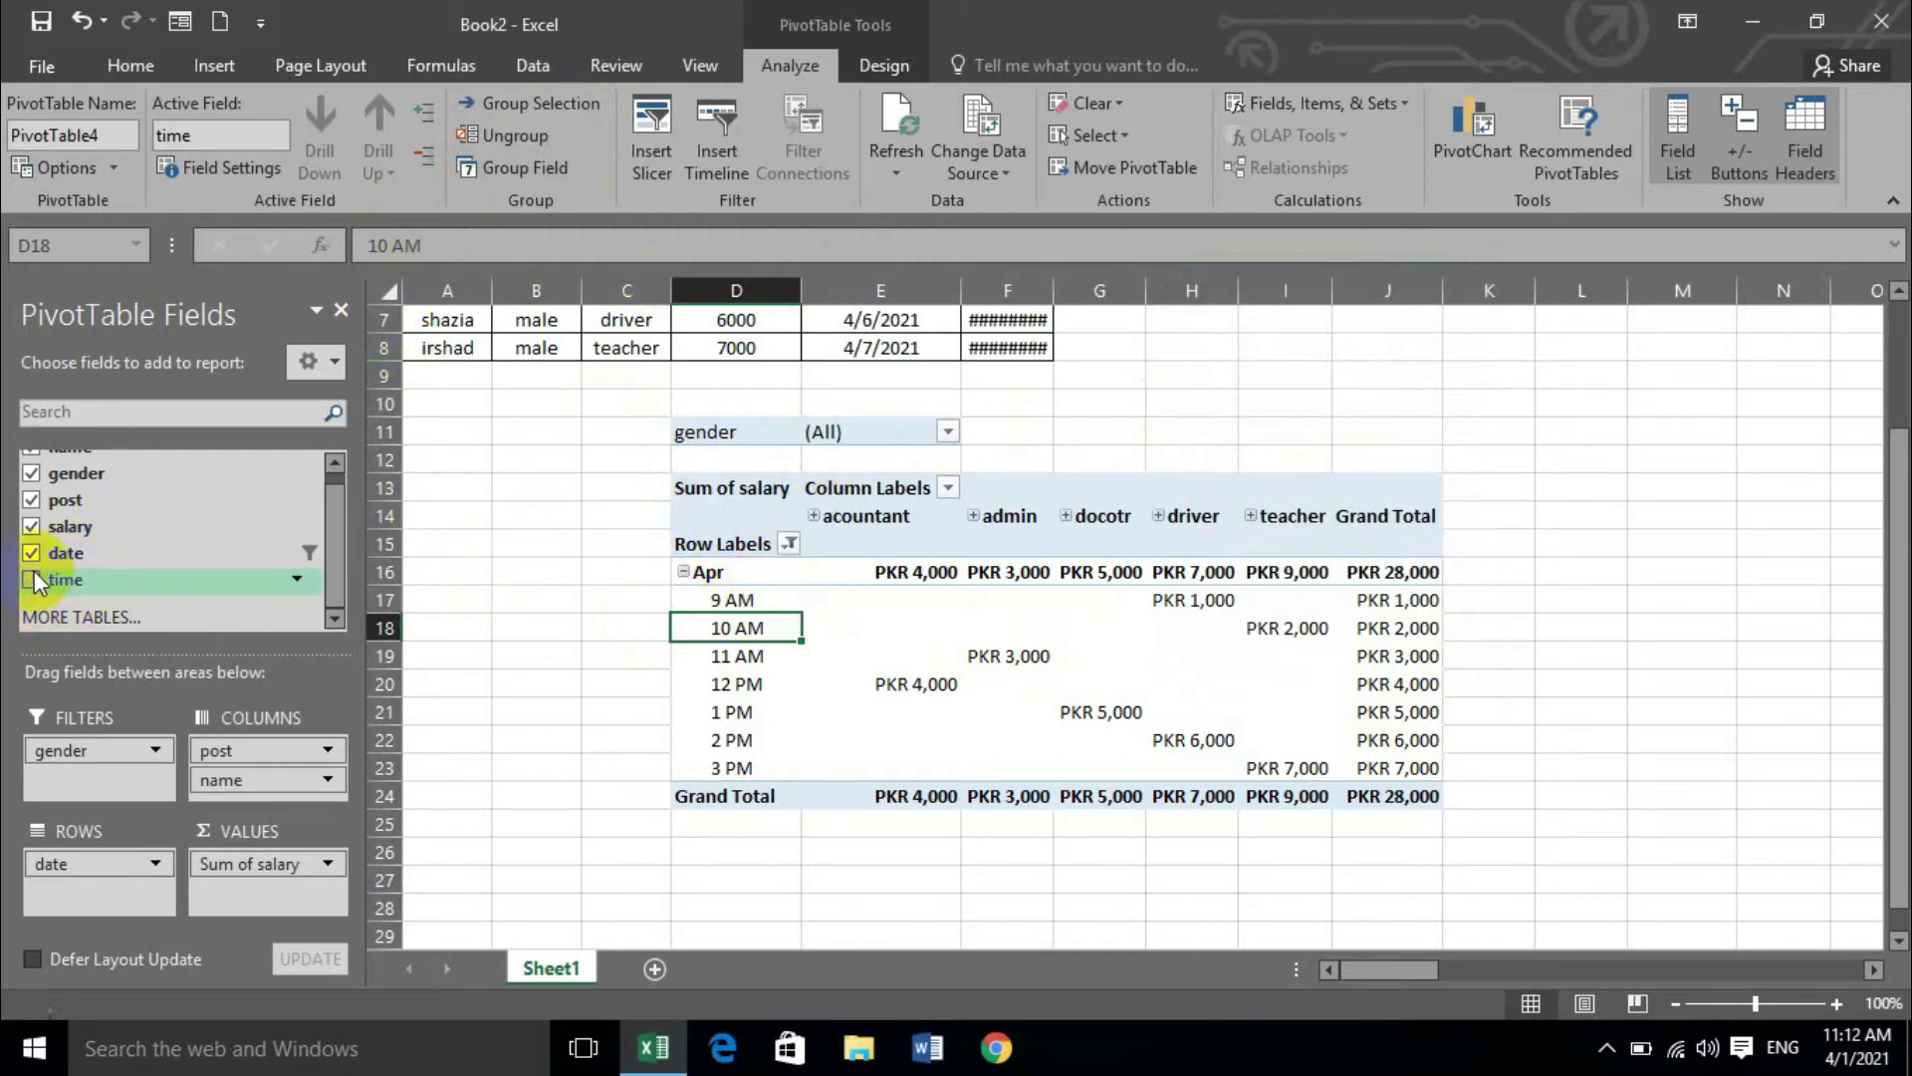
left_click(35, 500)
left_click(32, 474)
left_click(32, 526)
scroll(32, 498, "up", 1)
left_click(30, 473)
- Rebuild the PivotTable with name in rows, gender as filter, post in columns and the sum of salary as values
left_click_drag(55, 462, 100, 855)
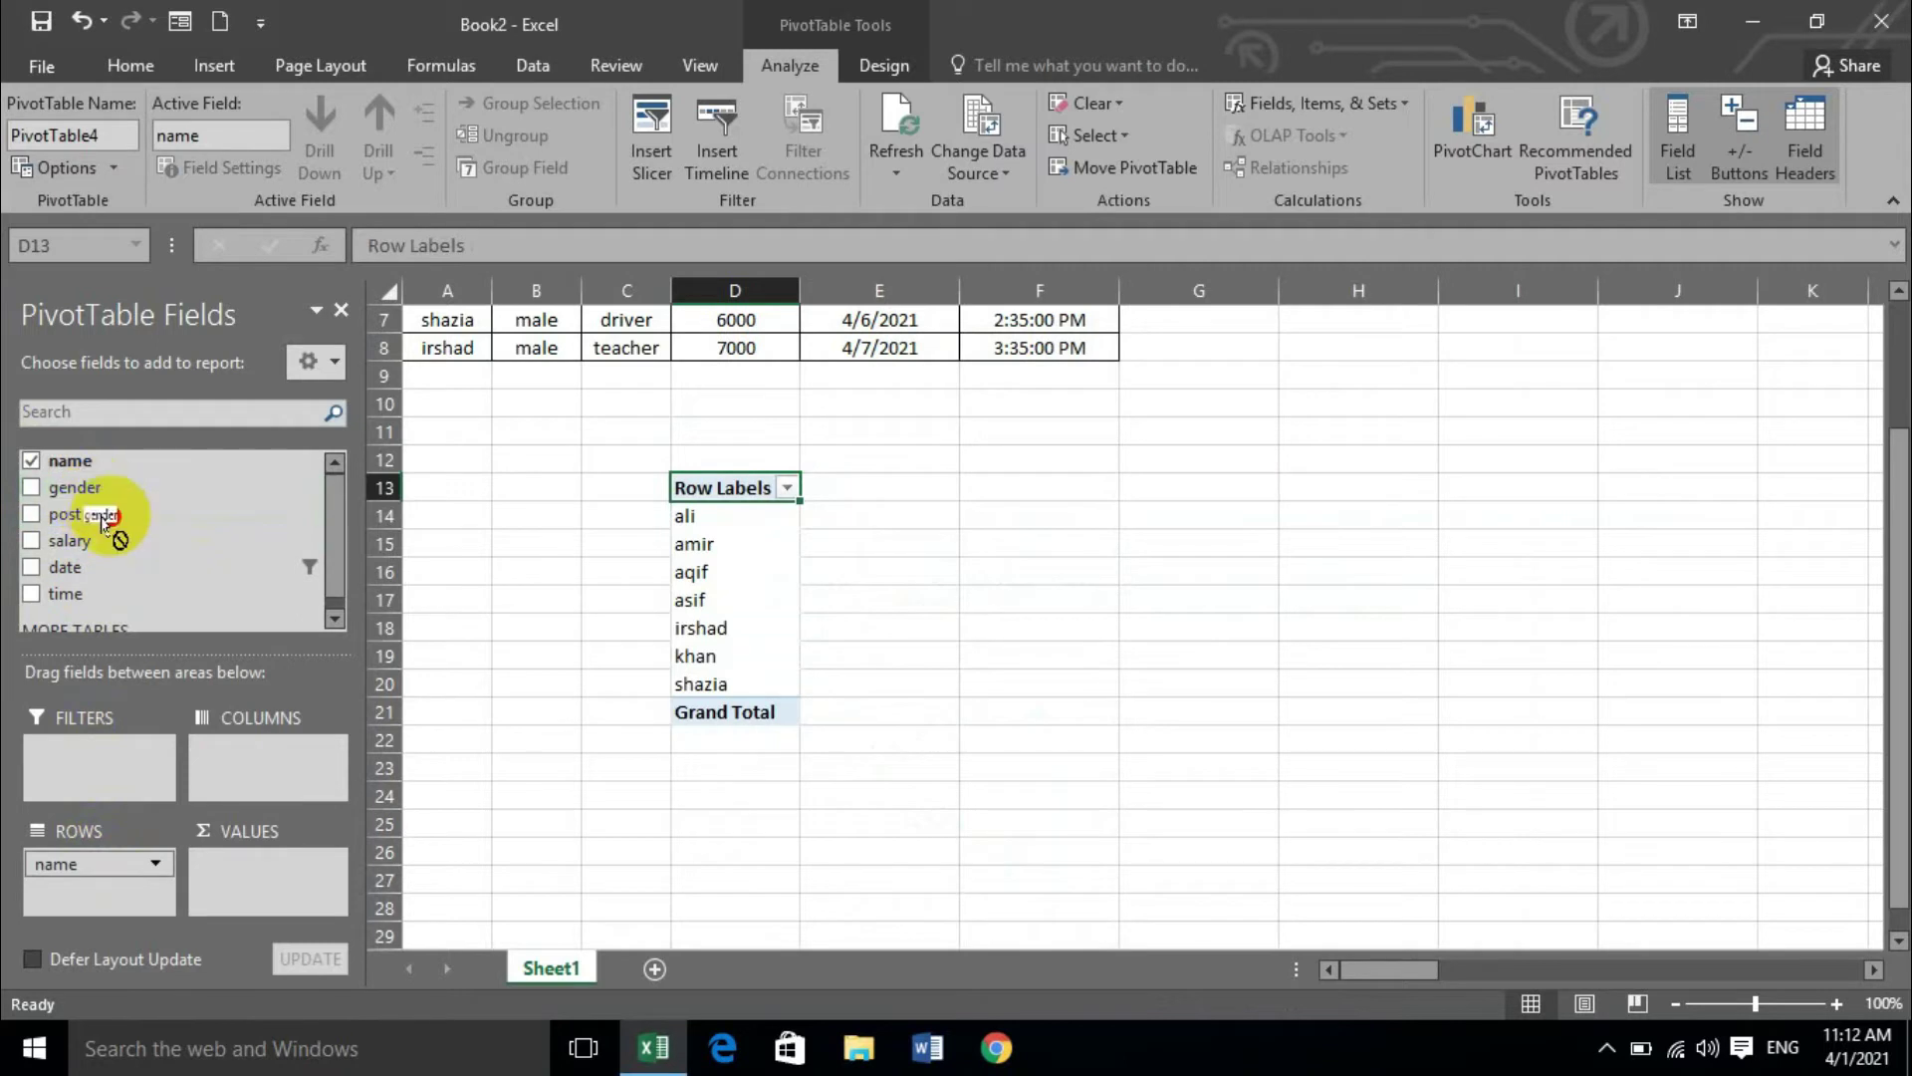
left_click_drag(111, 493, 111, 769)
left_click_drag(82, 508, 293, 773)
left_click_drag(127, 533, 261, 918)
left_click_drag(70, 526, 255, 858)
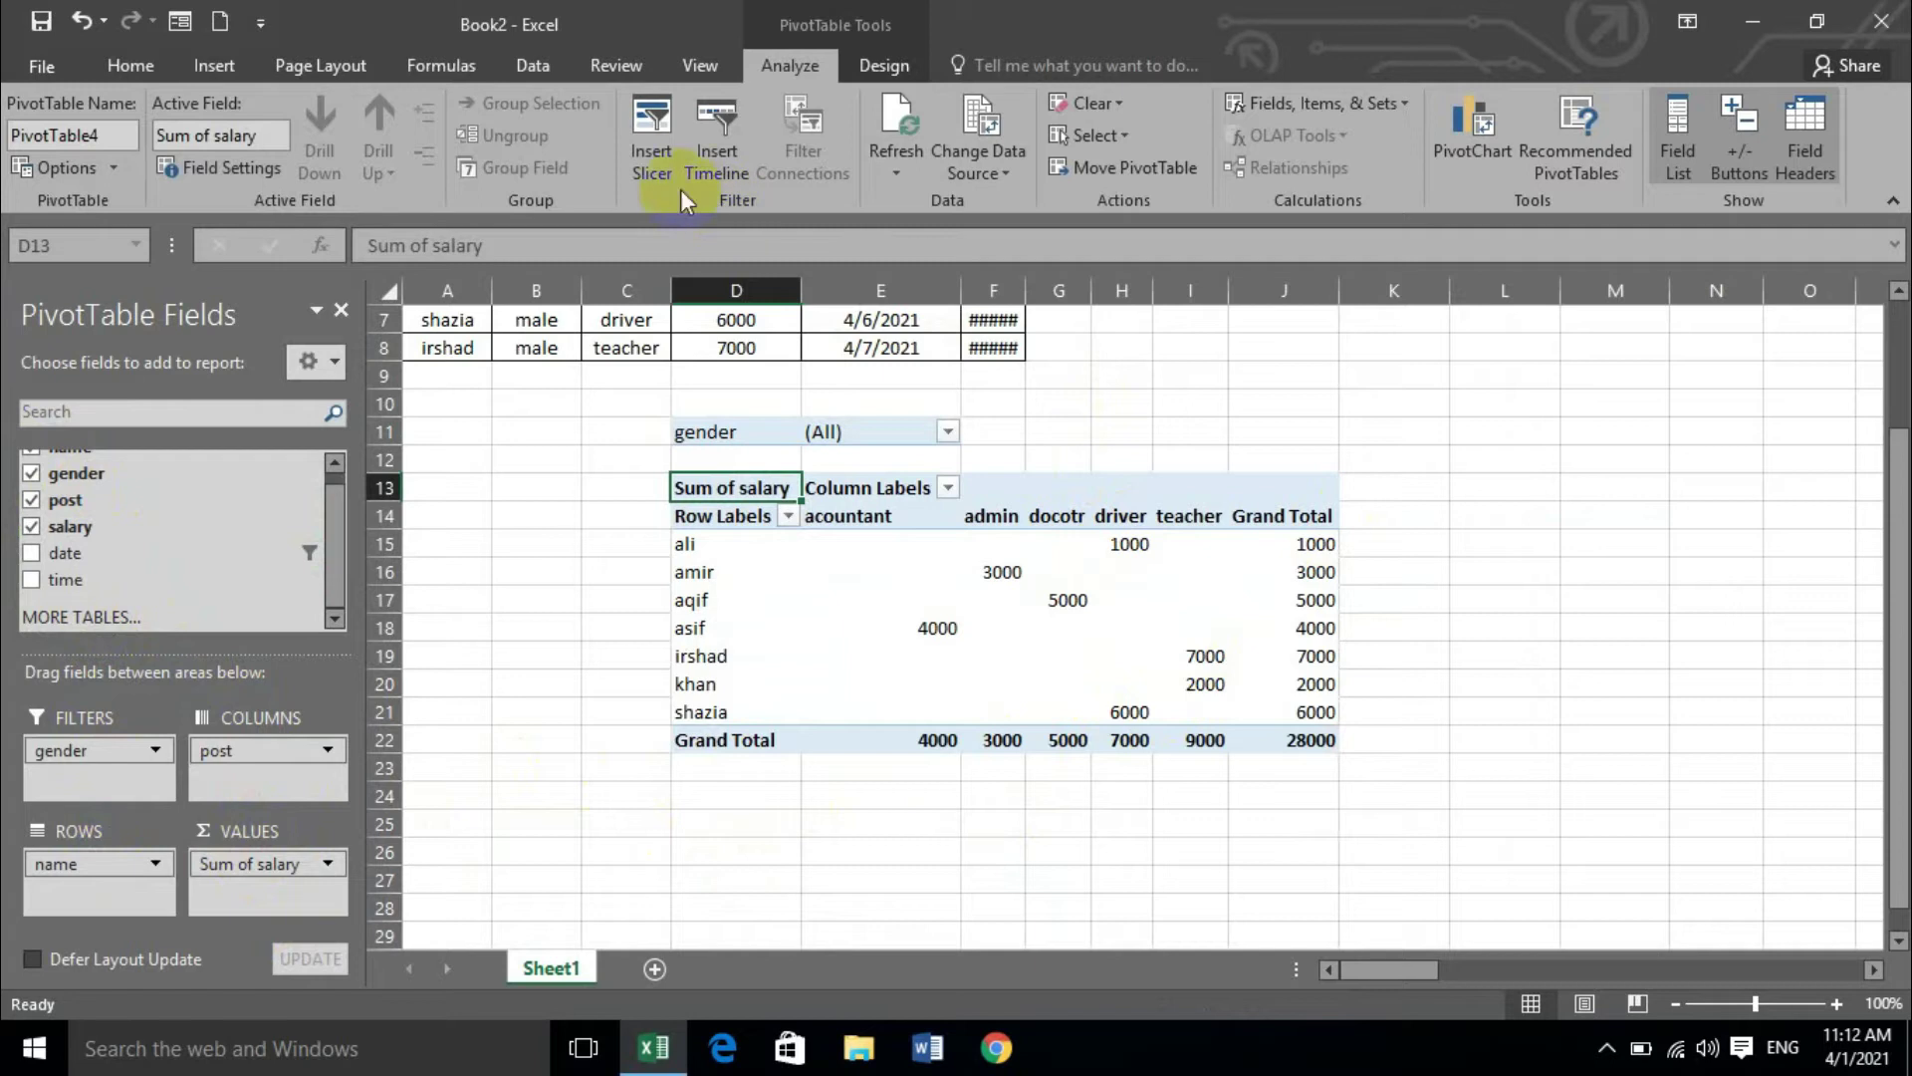
- Insert a slicer for the name field and move it to the empty cells beside the PivotTable
left_click(650, 171)
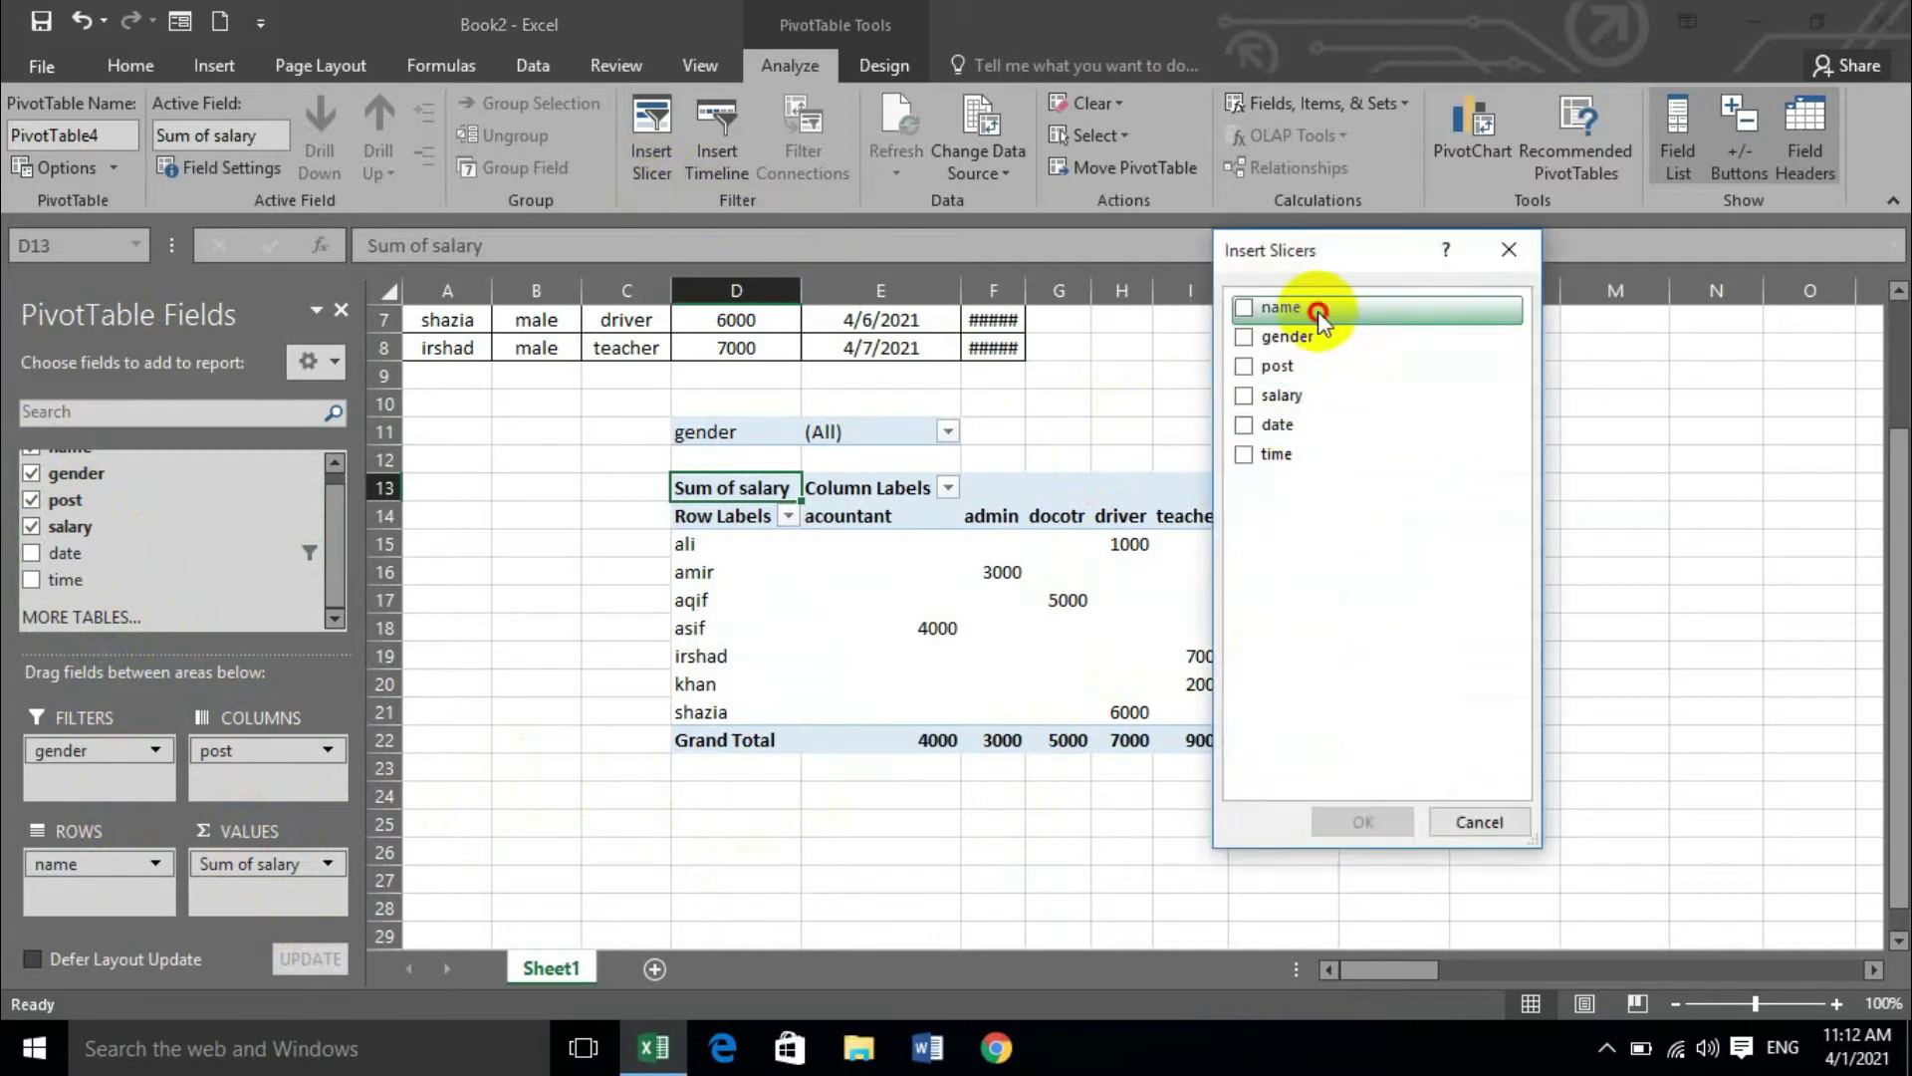
left_click(1255, 308)
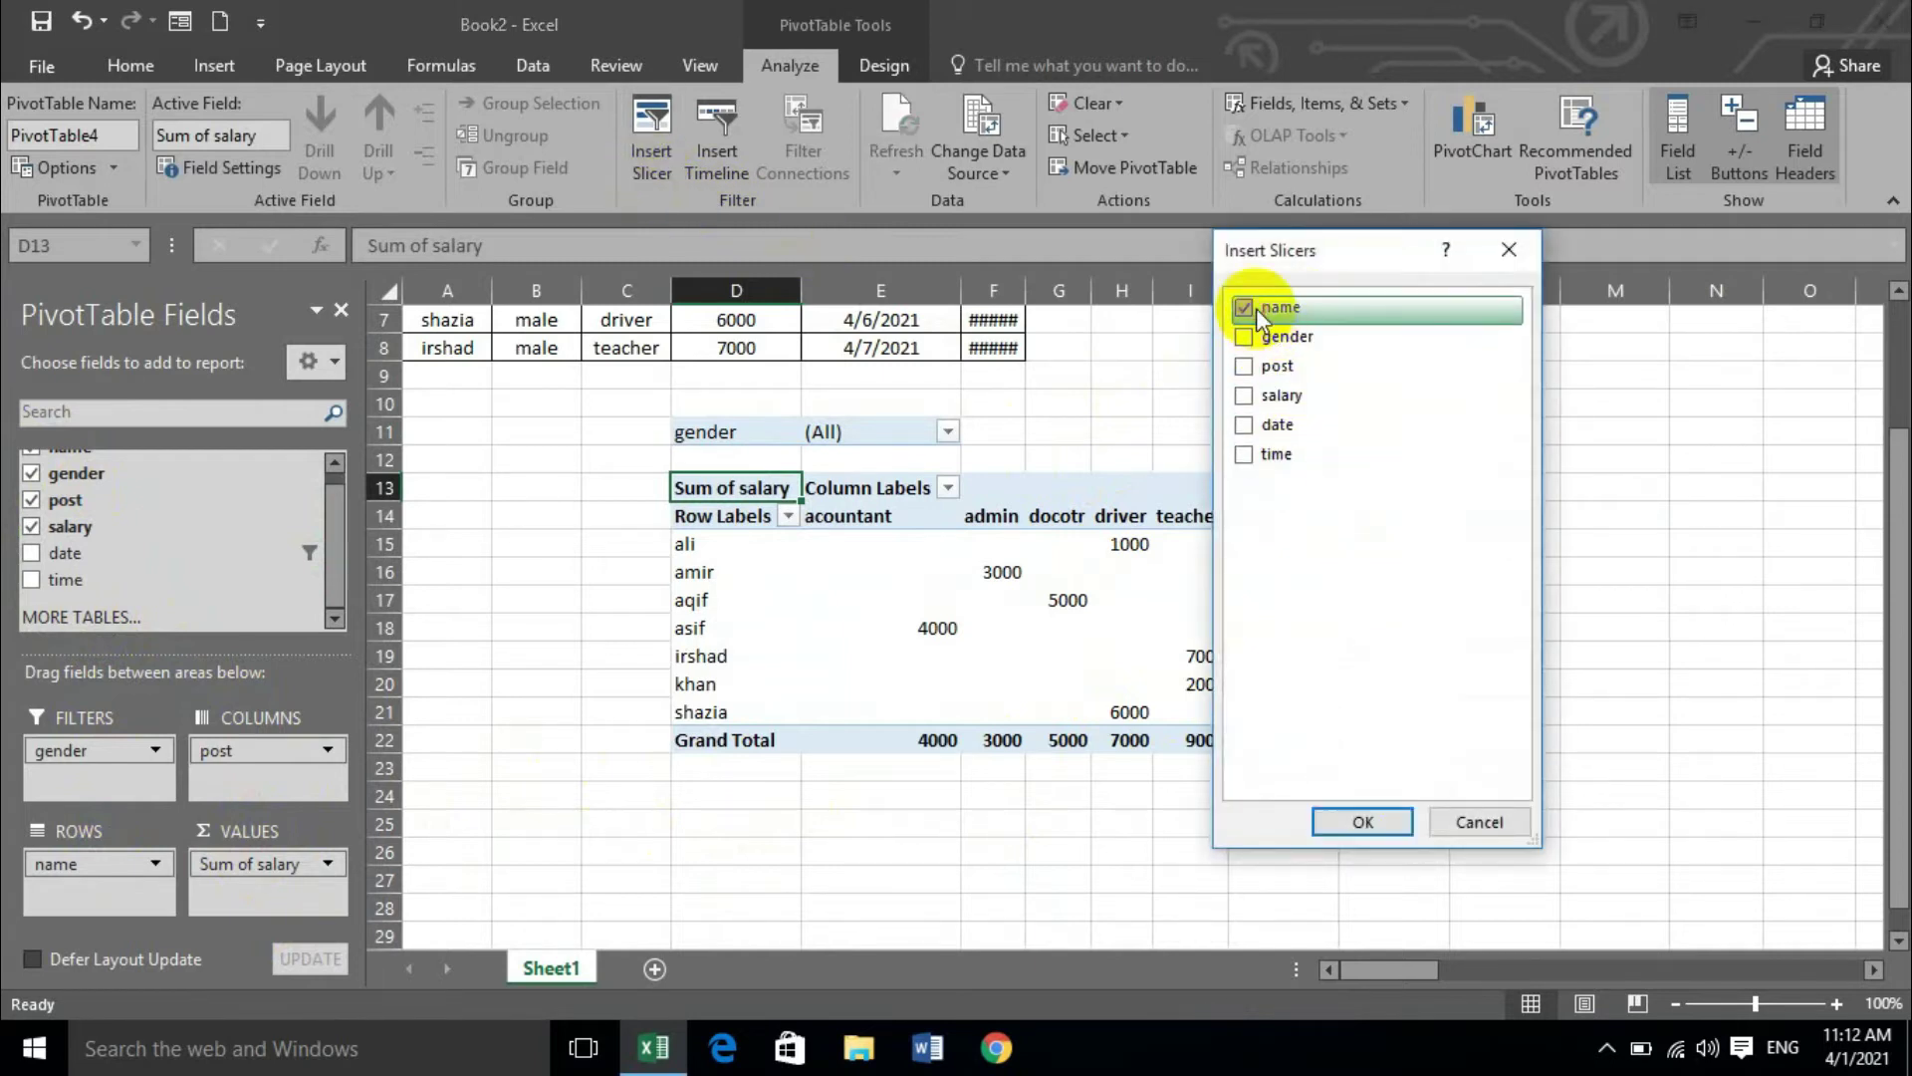
left_click(1380, 823)
left_click_drag(741, 460, 1427, 457)
- Filter the PivotTable by one name after another with the name slicer and clear the slicer's filter
left_click(1394, 584)
left_click(1384, 628)
left_click(1395, 660)
left_click(1399, 702)
left_click(1389, 741)
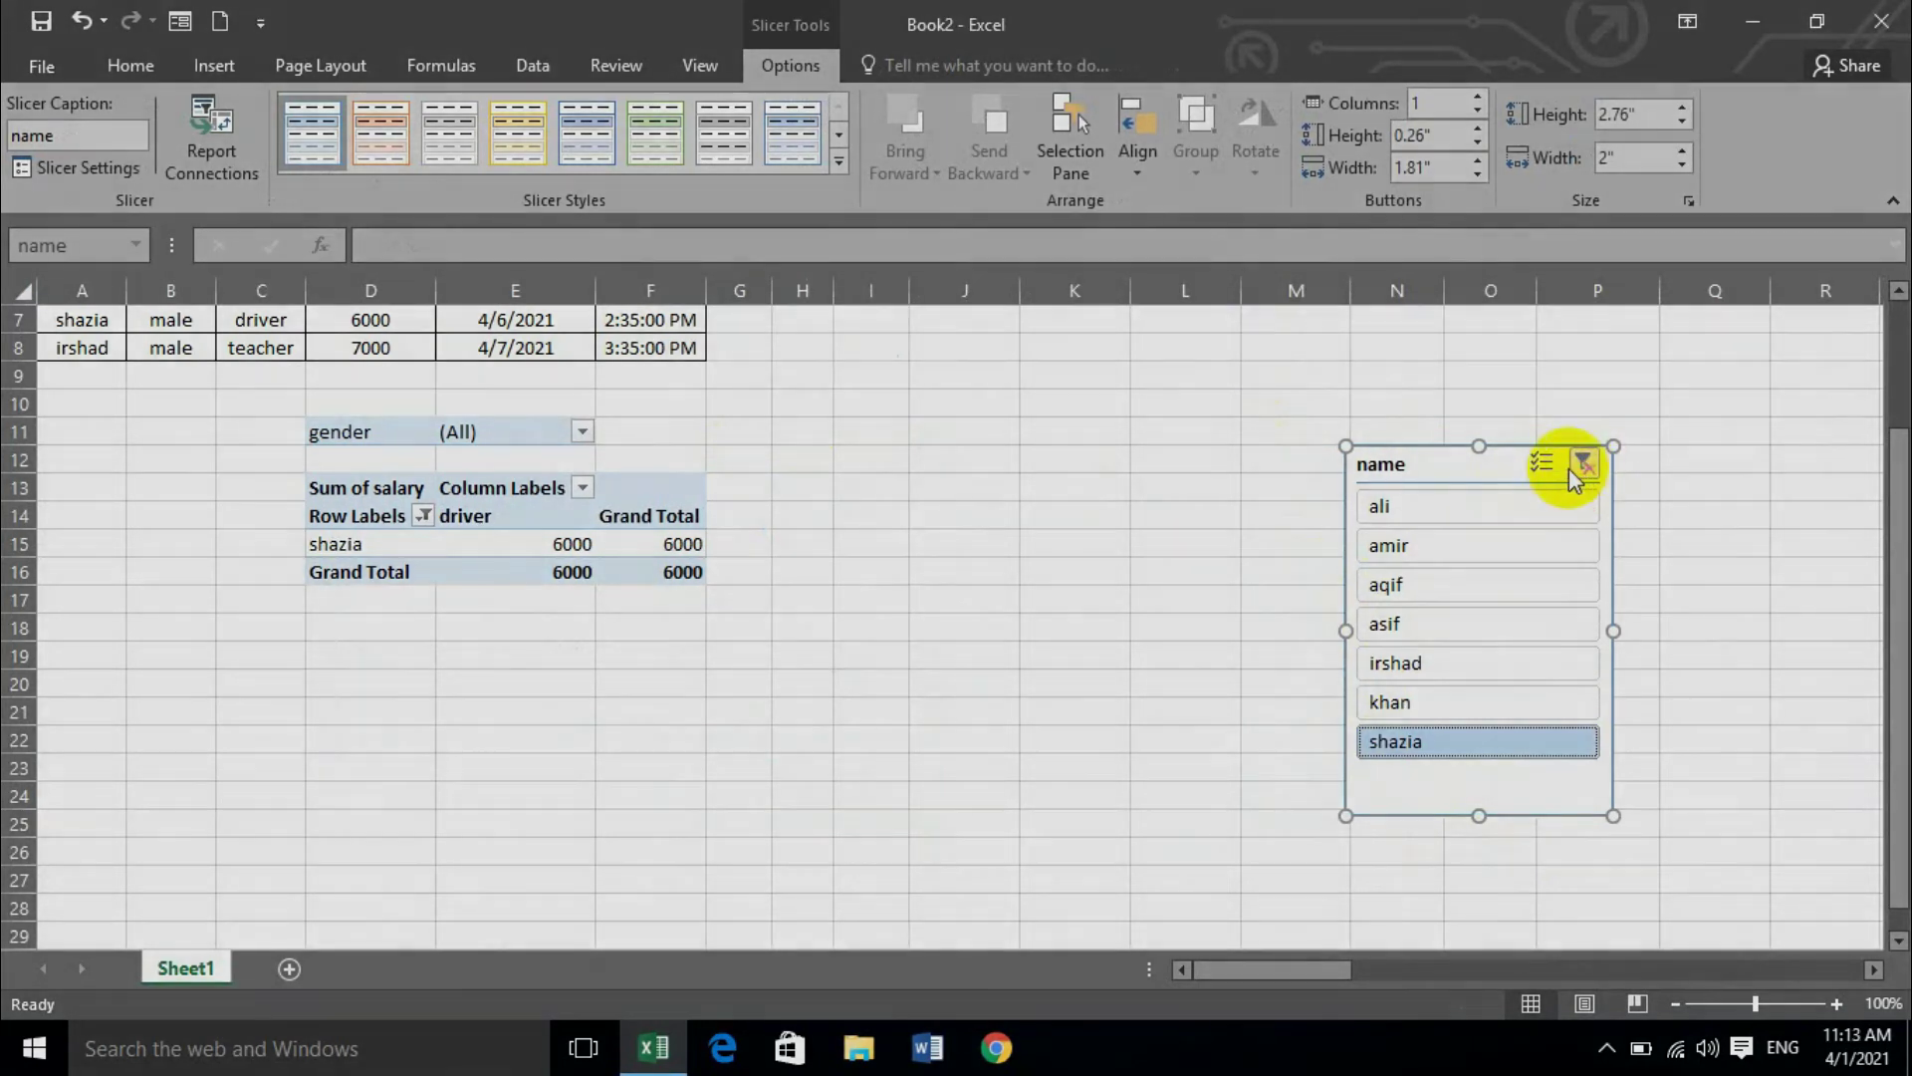
left_click(1582, 466)
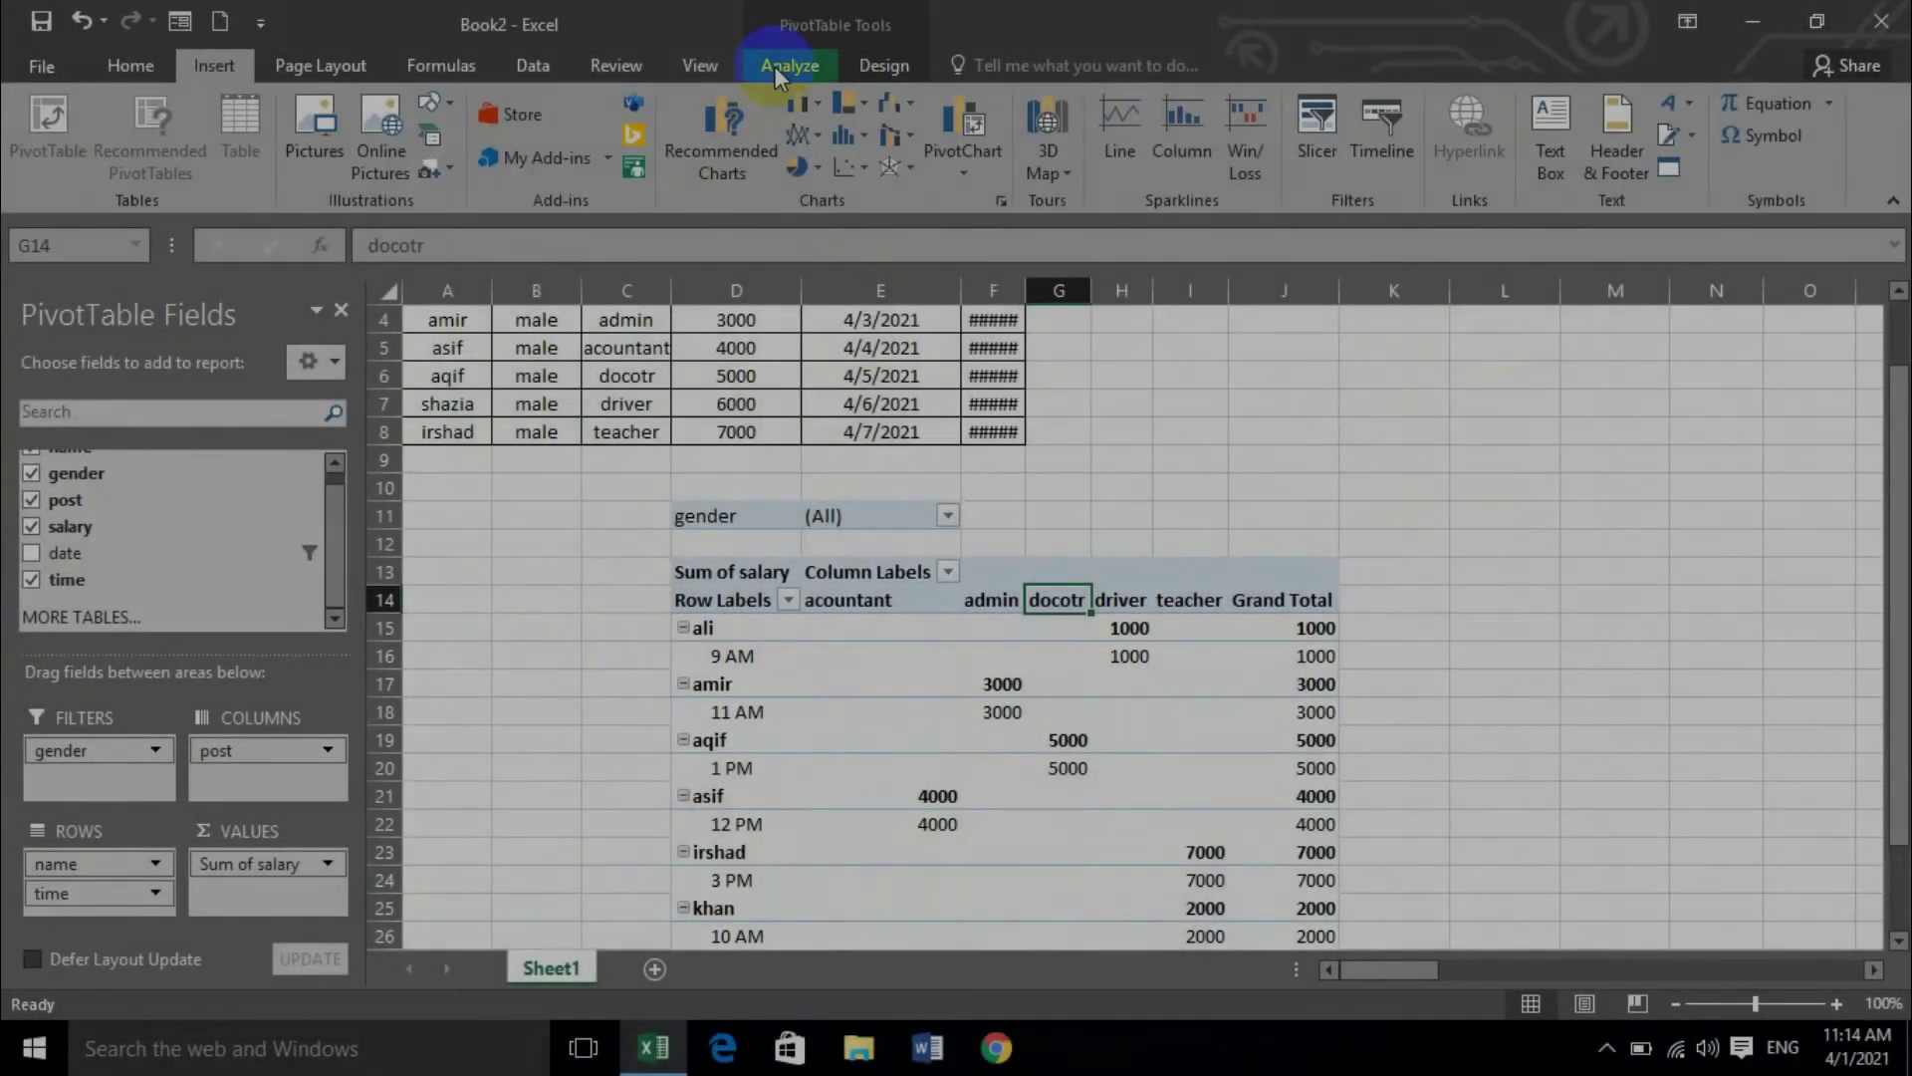
left_click(790, 66)
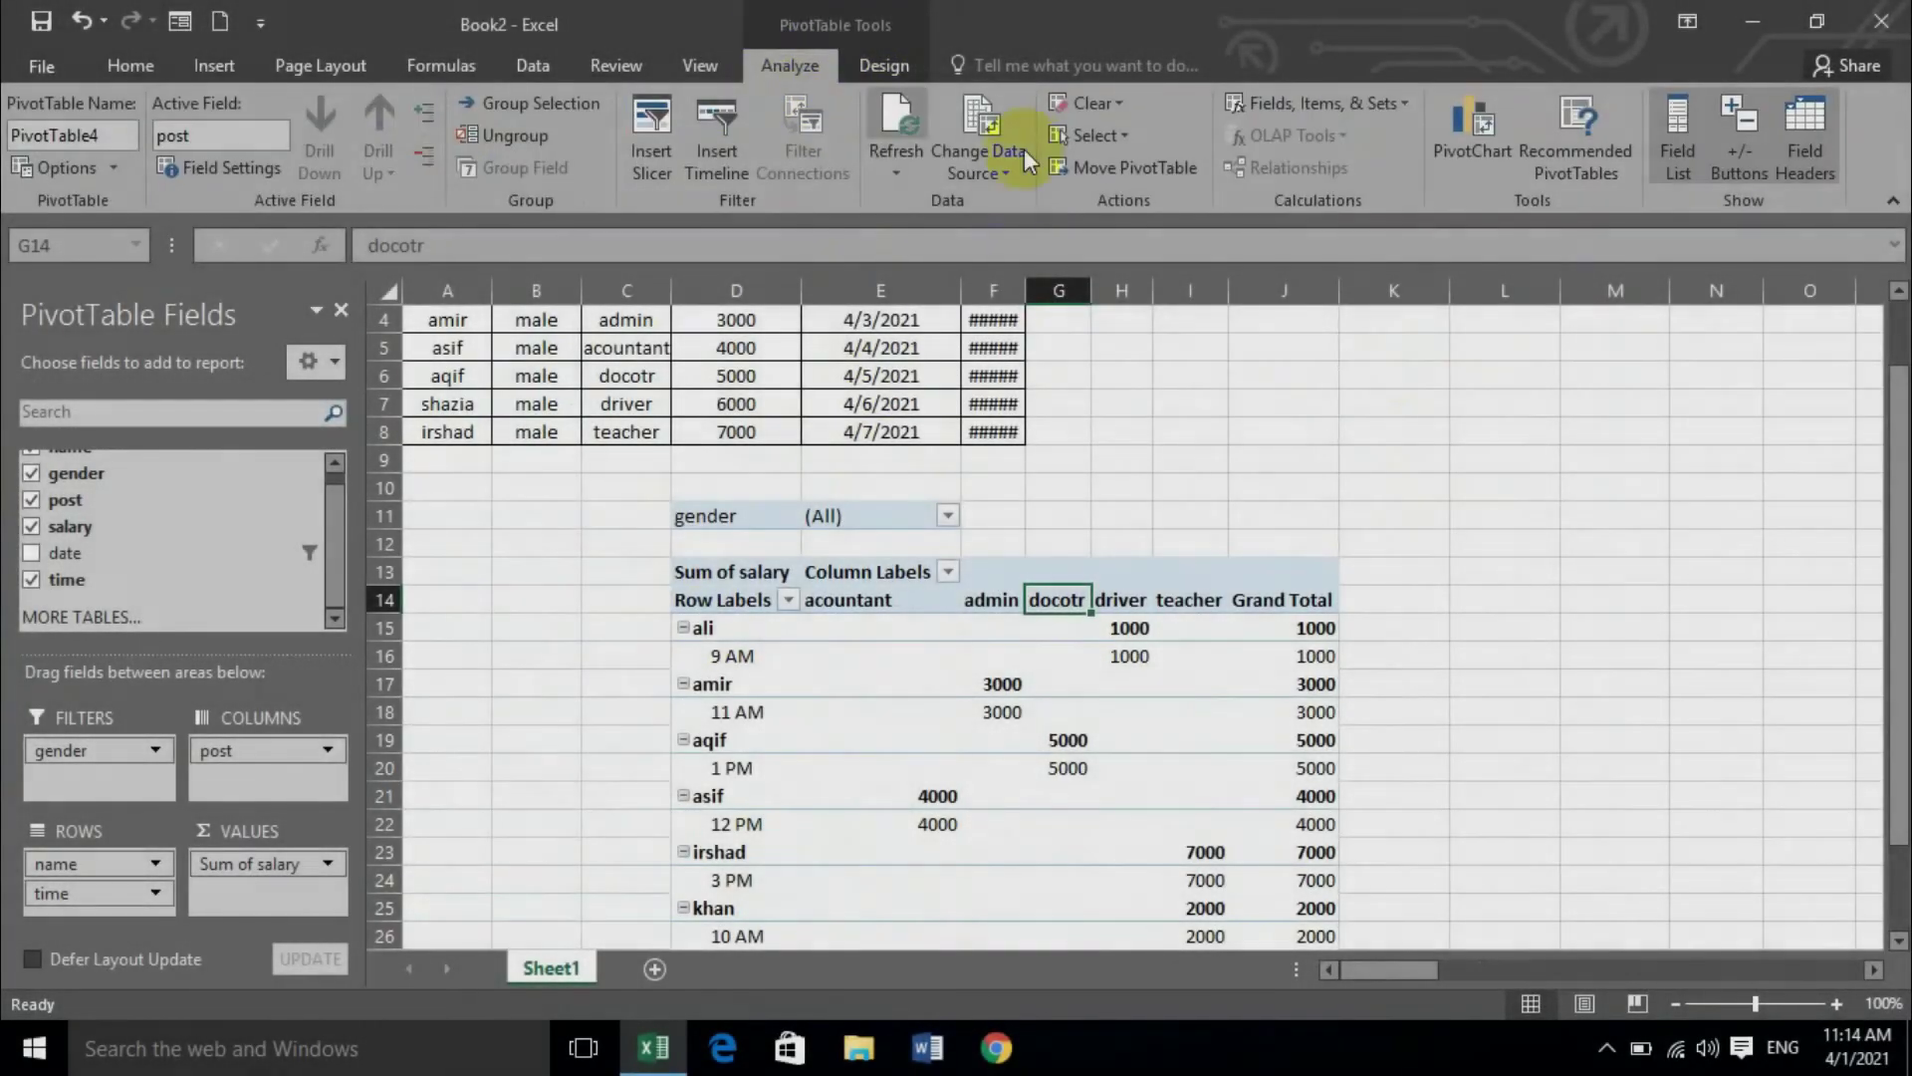
left_click(743, 163)
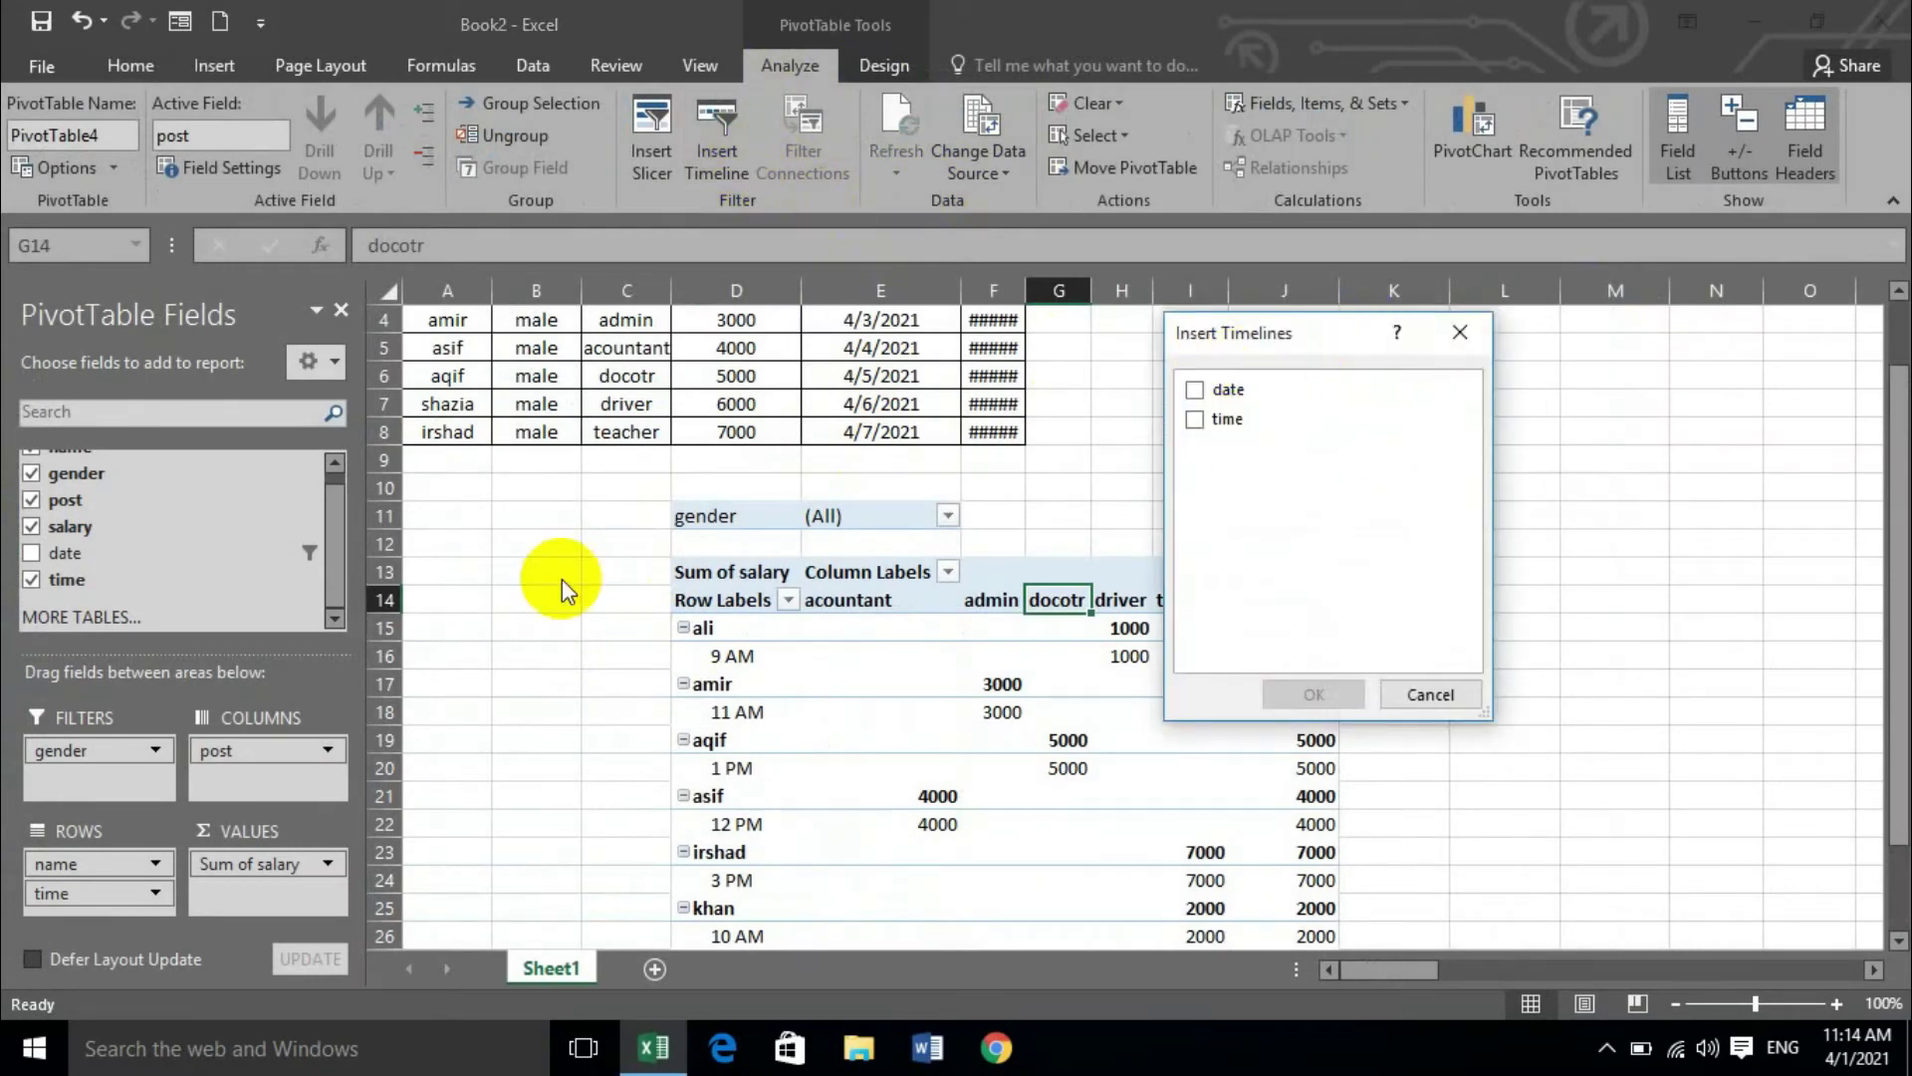
left_click(1430, 694)
- Add the date field to the PivotTable's columns beneath post and expand the whole post field to its months
left_click_drag(82, 553, 241, 787)
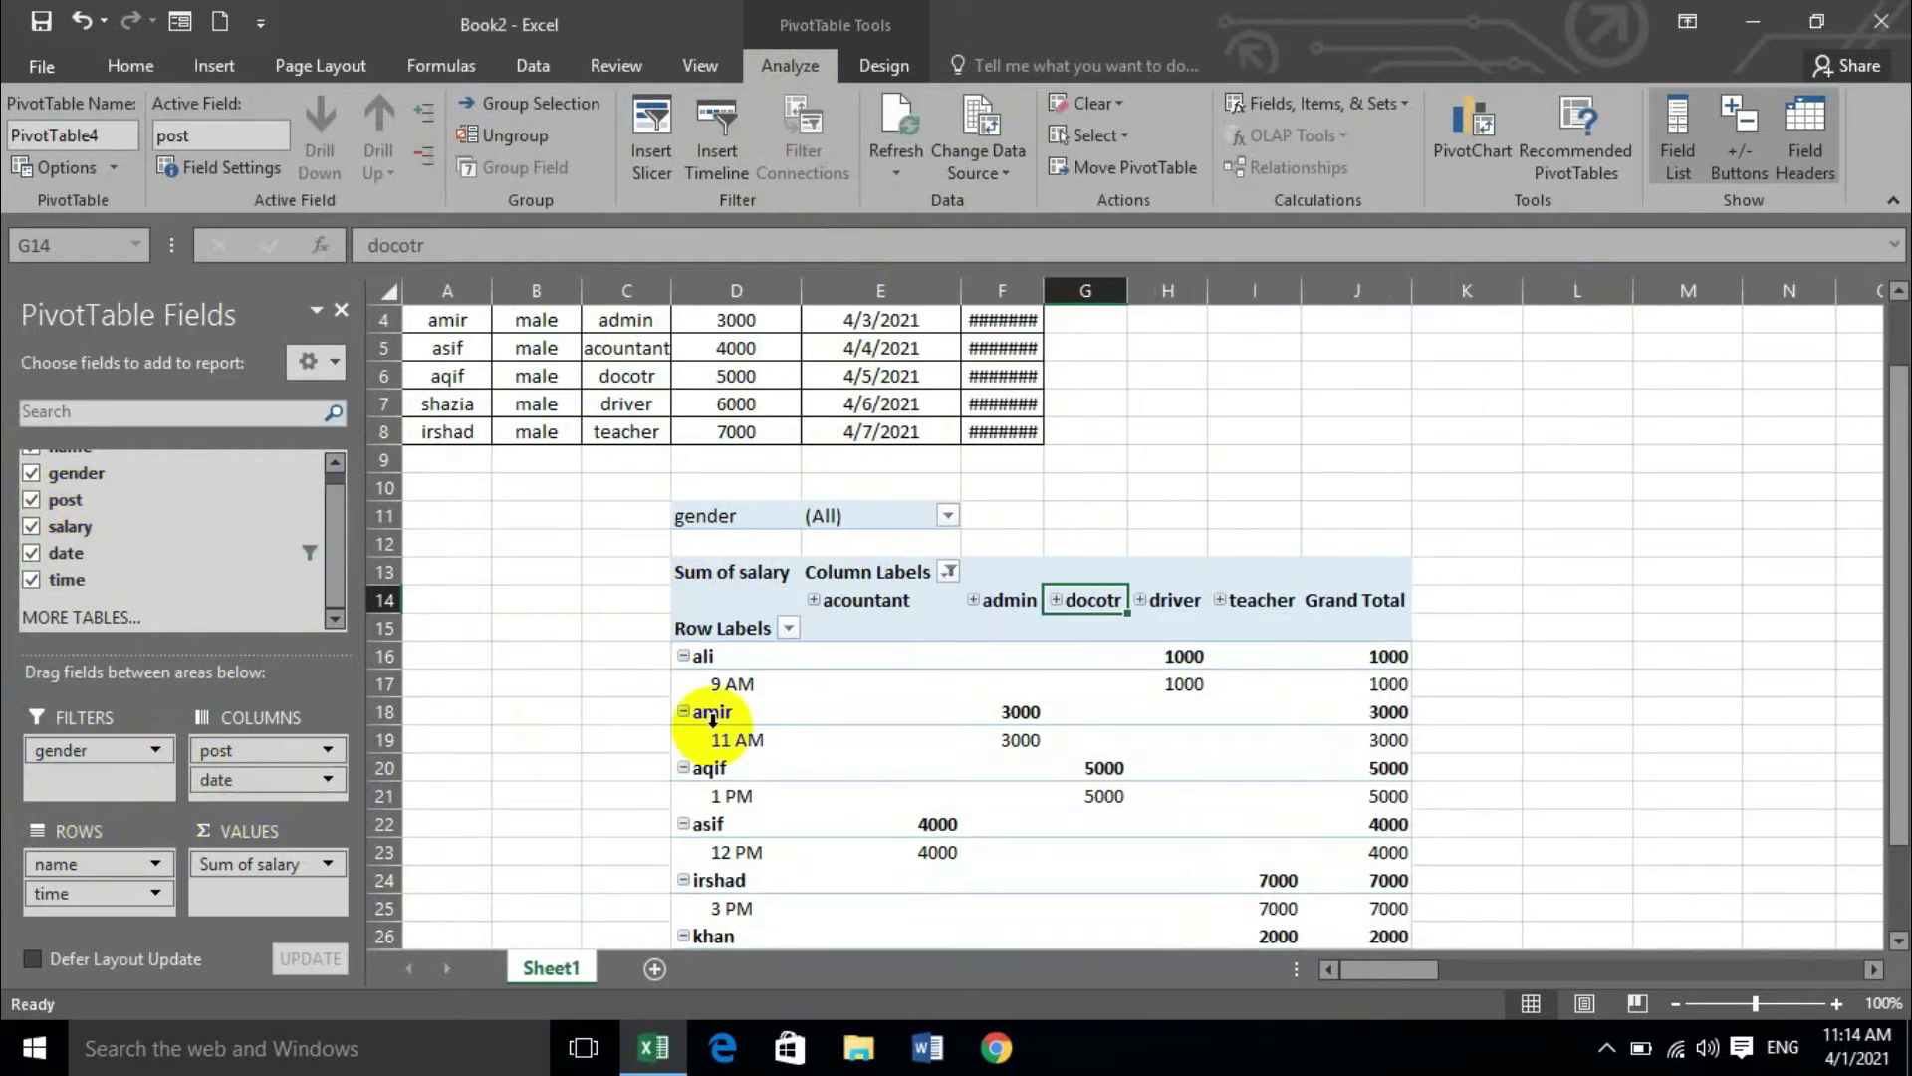
scroll(996, 657, "down", 2)
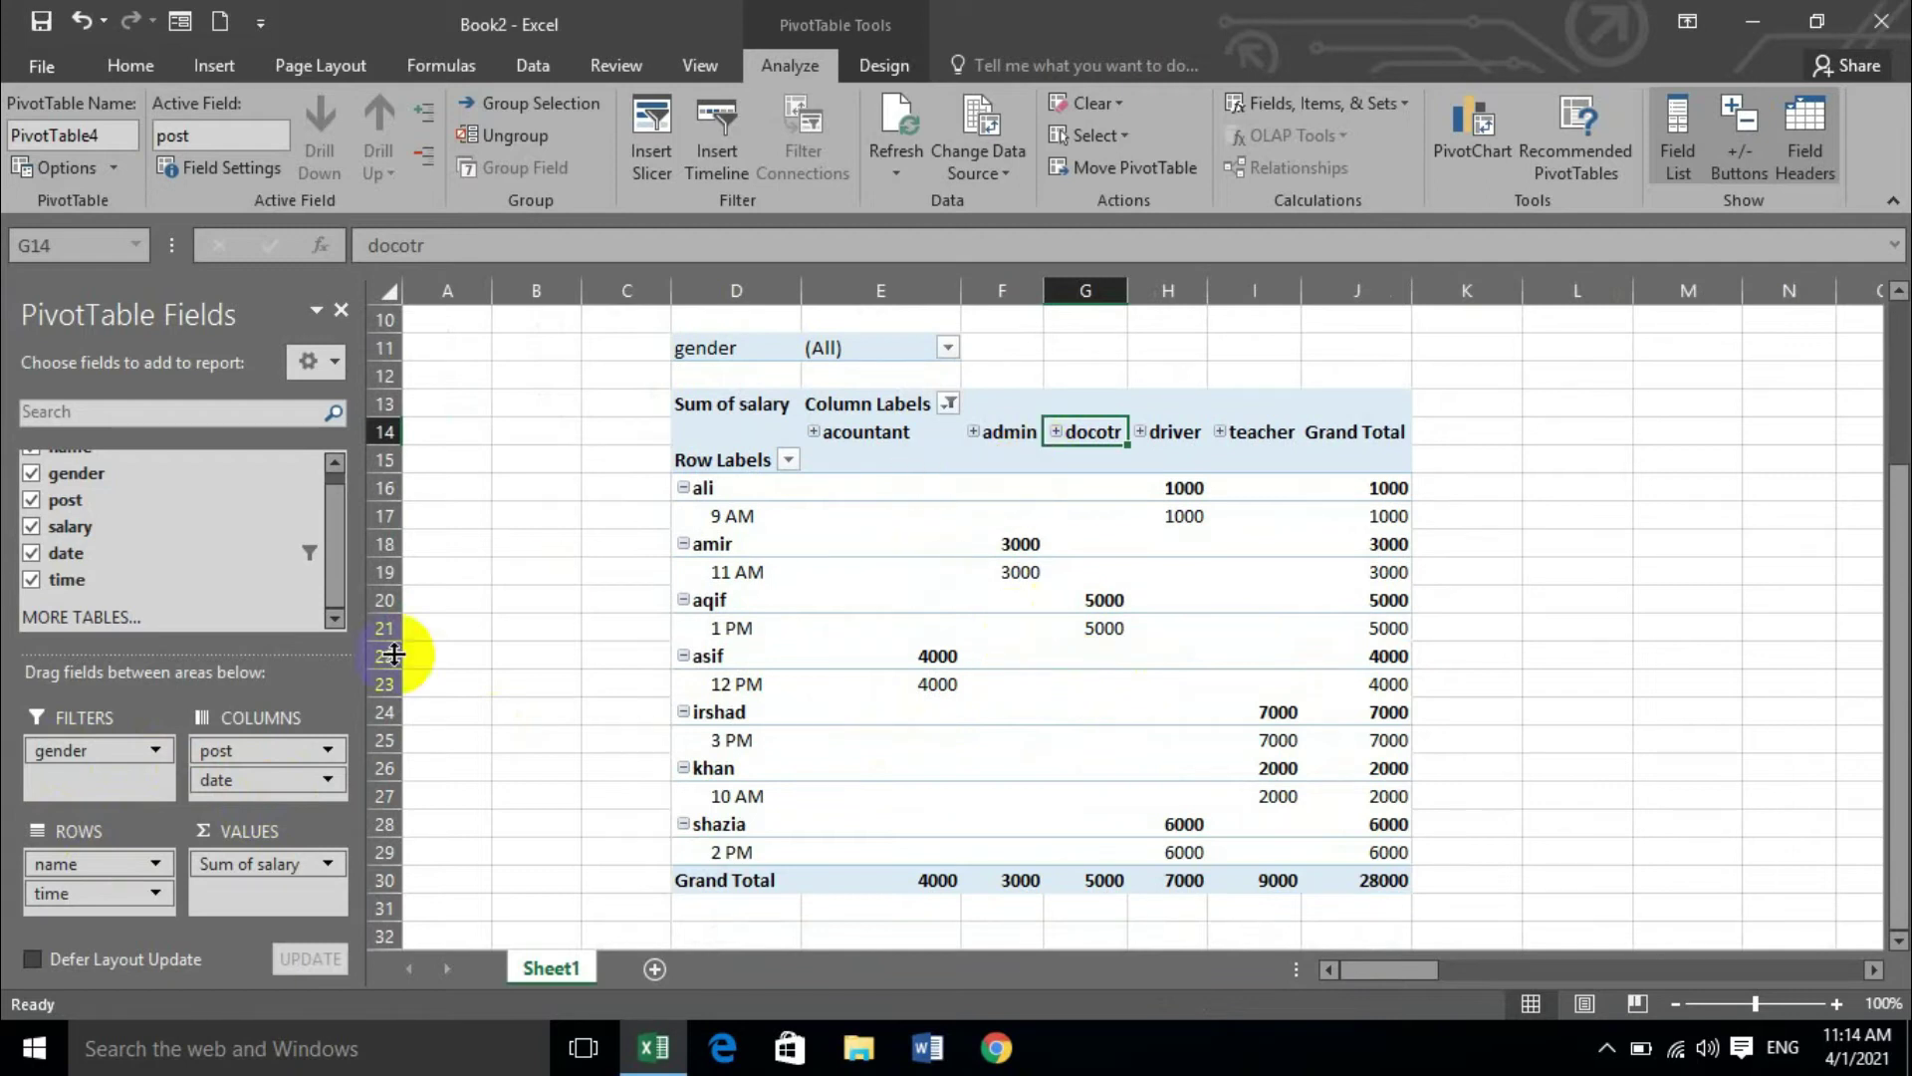
left_click(281, 776)
left_click(503, 709)
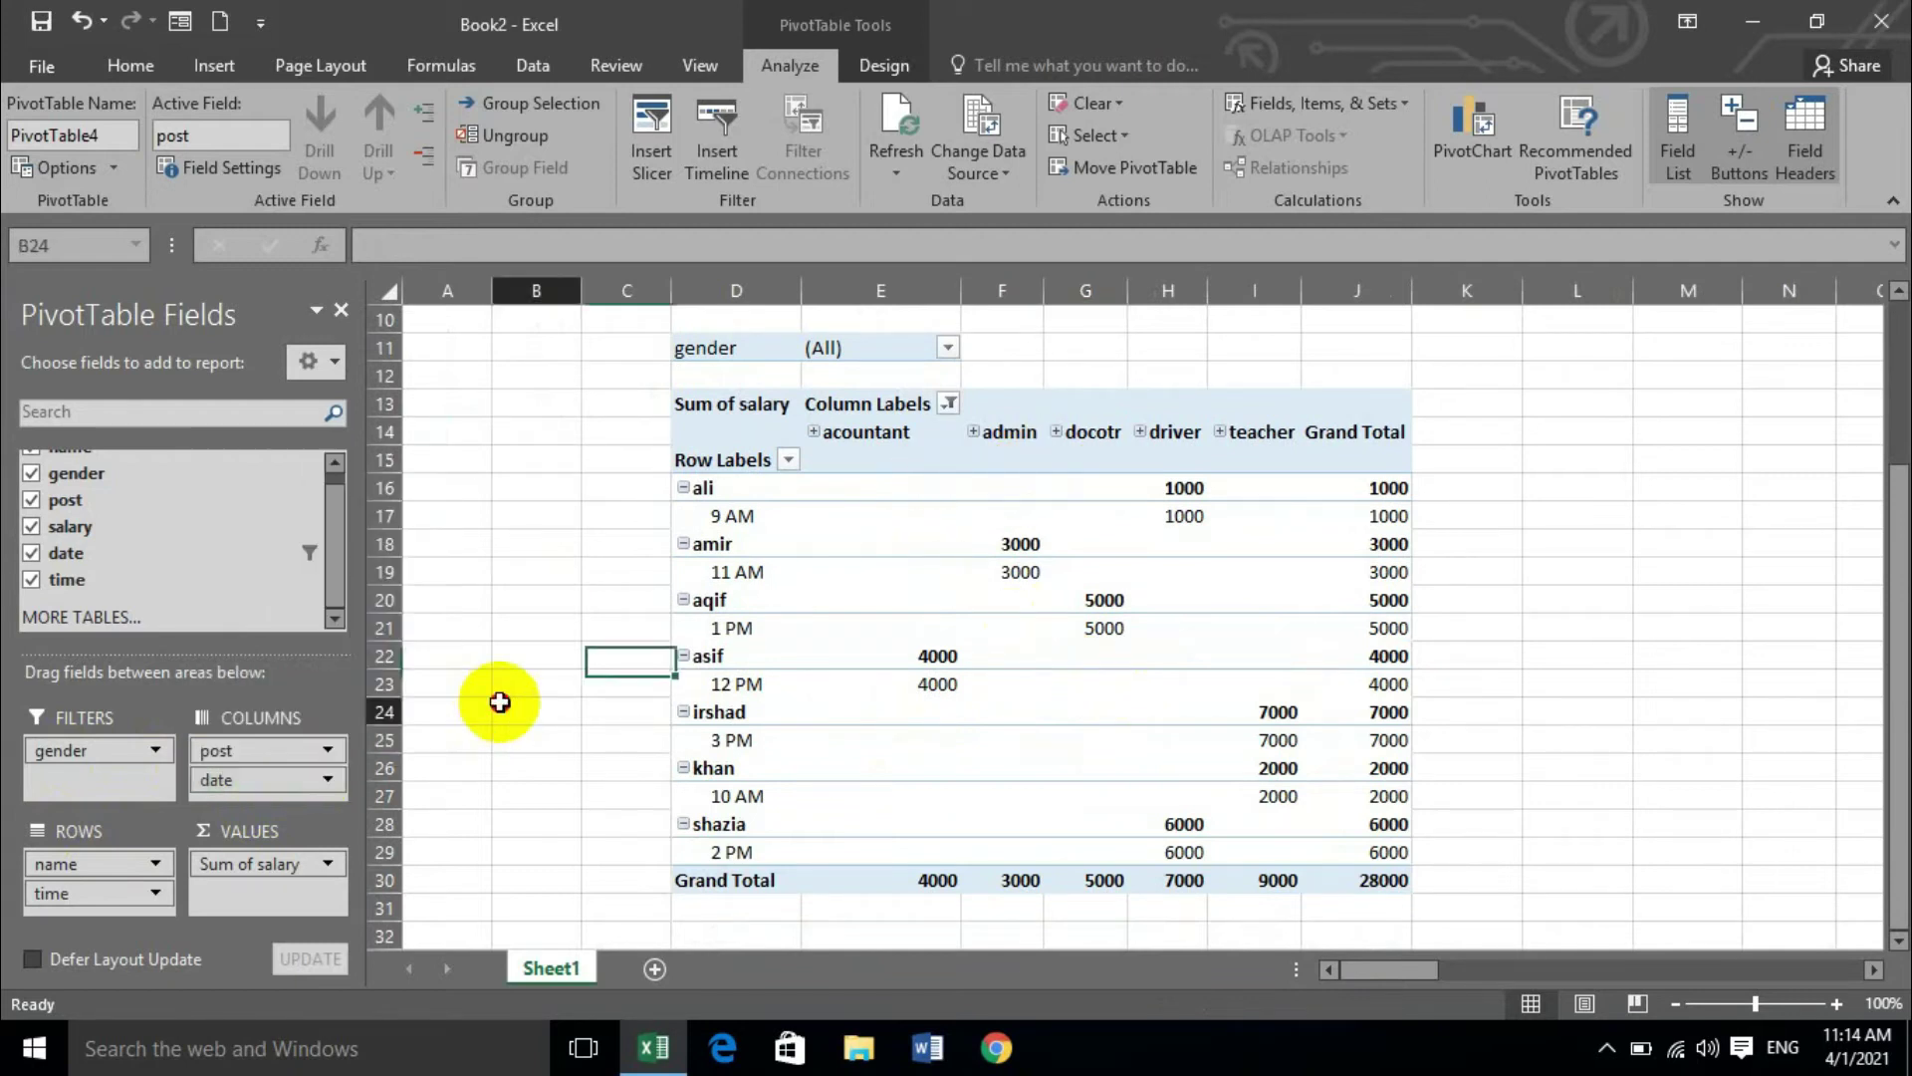
left_click(500, 431)
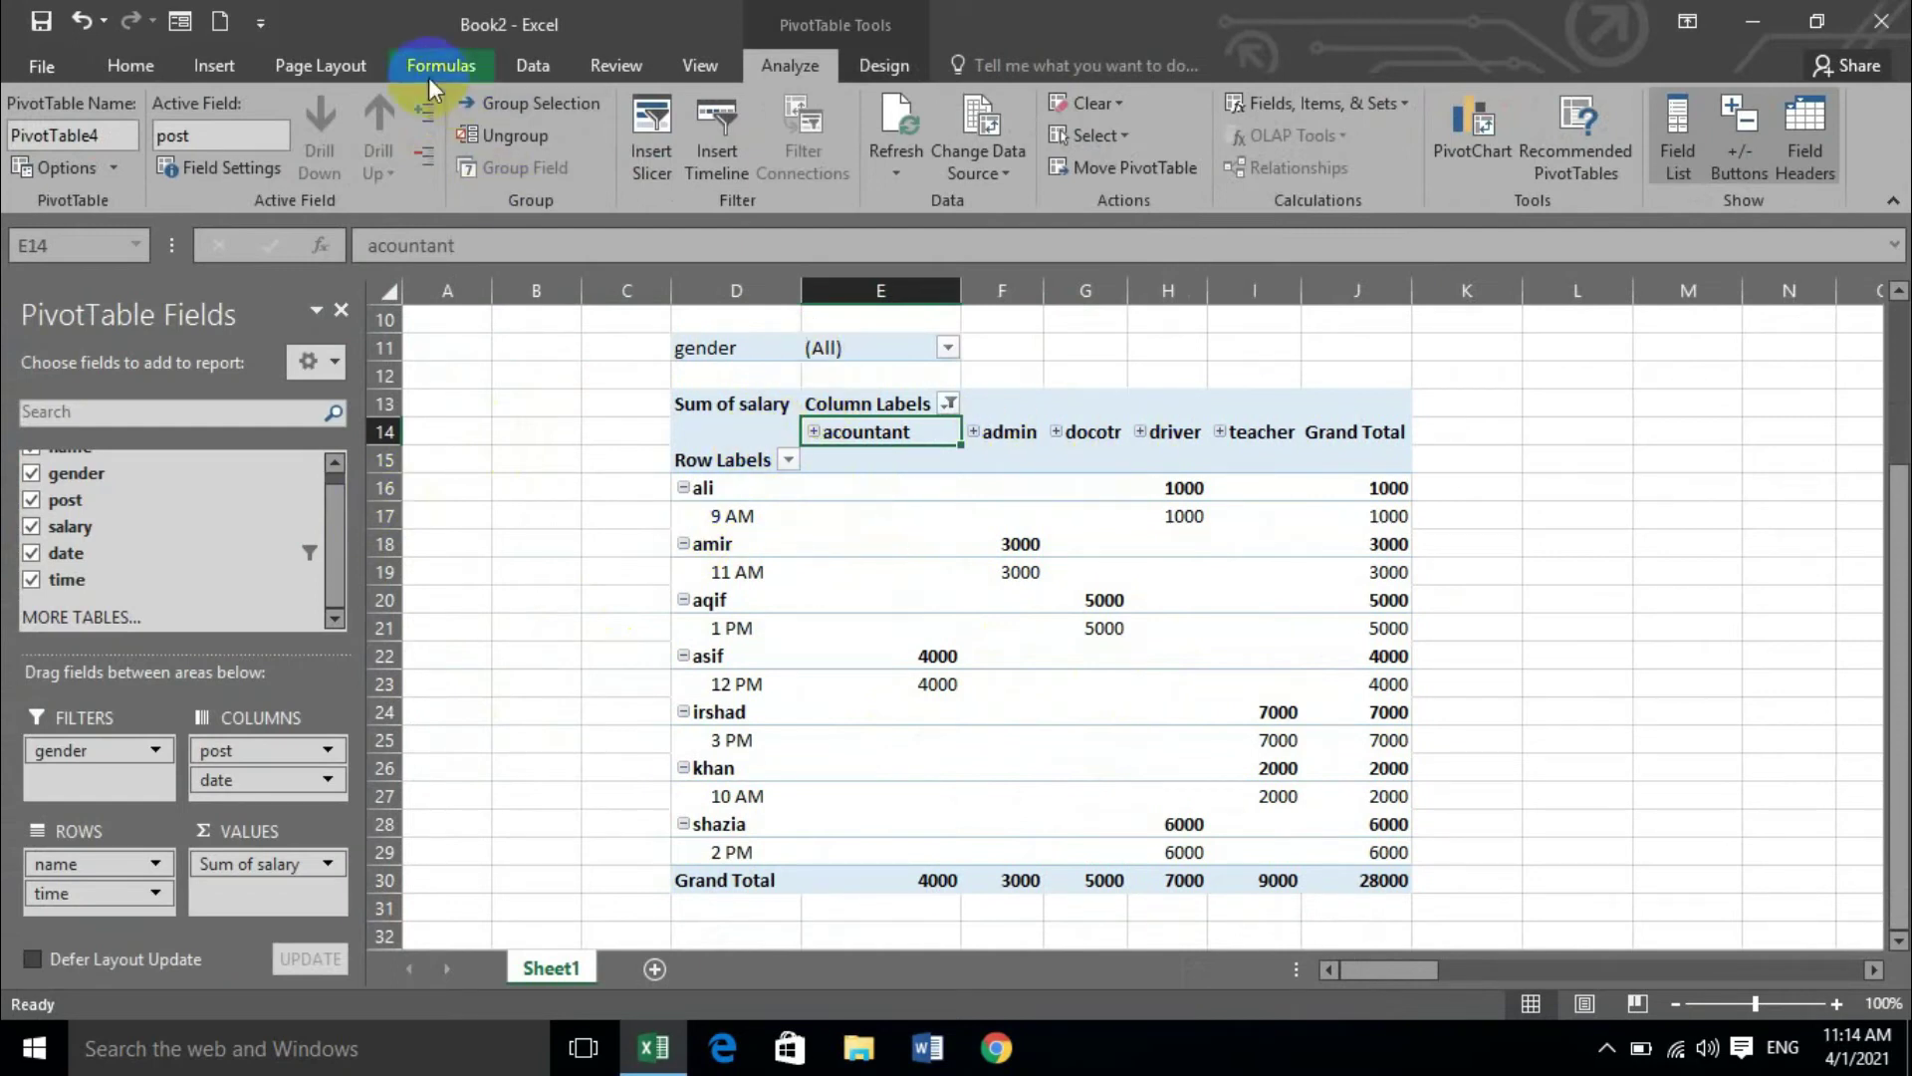
left_click(418, 115)
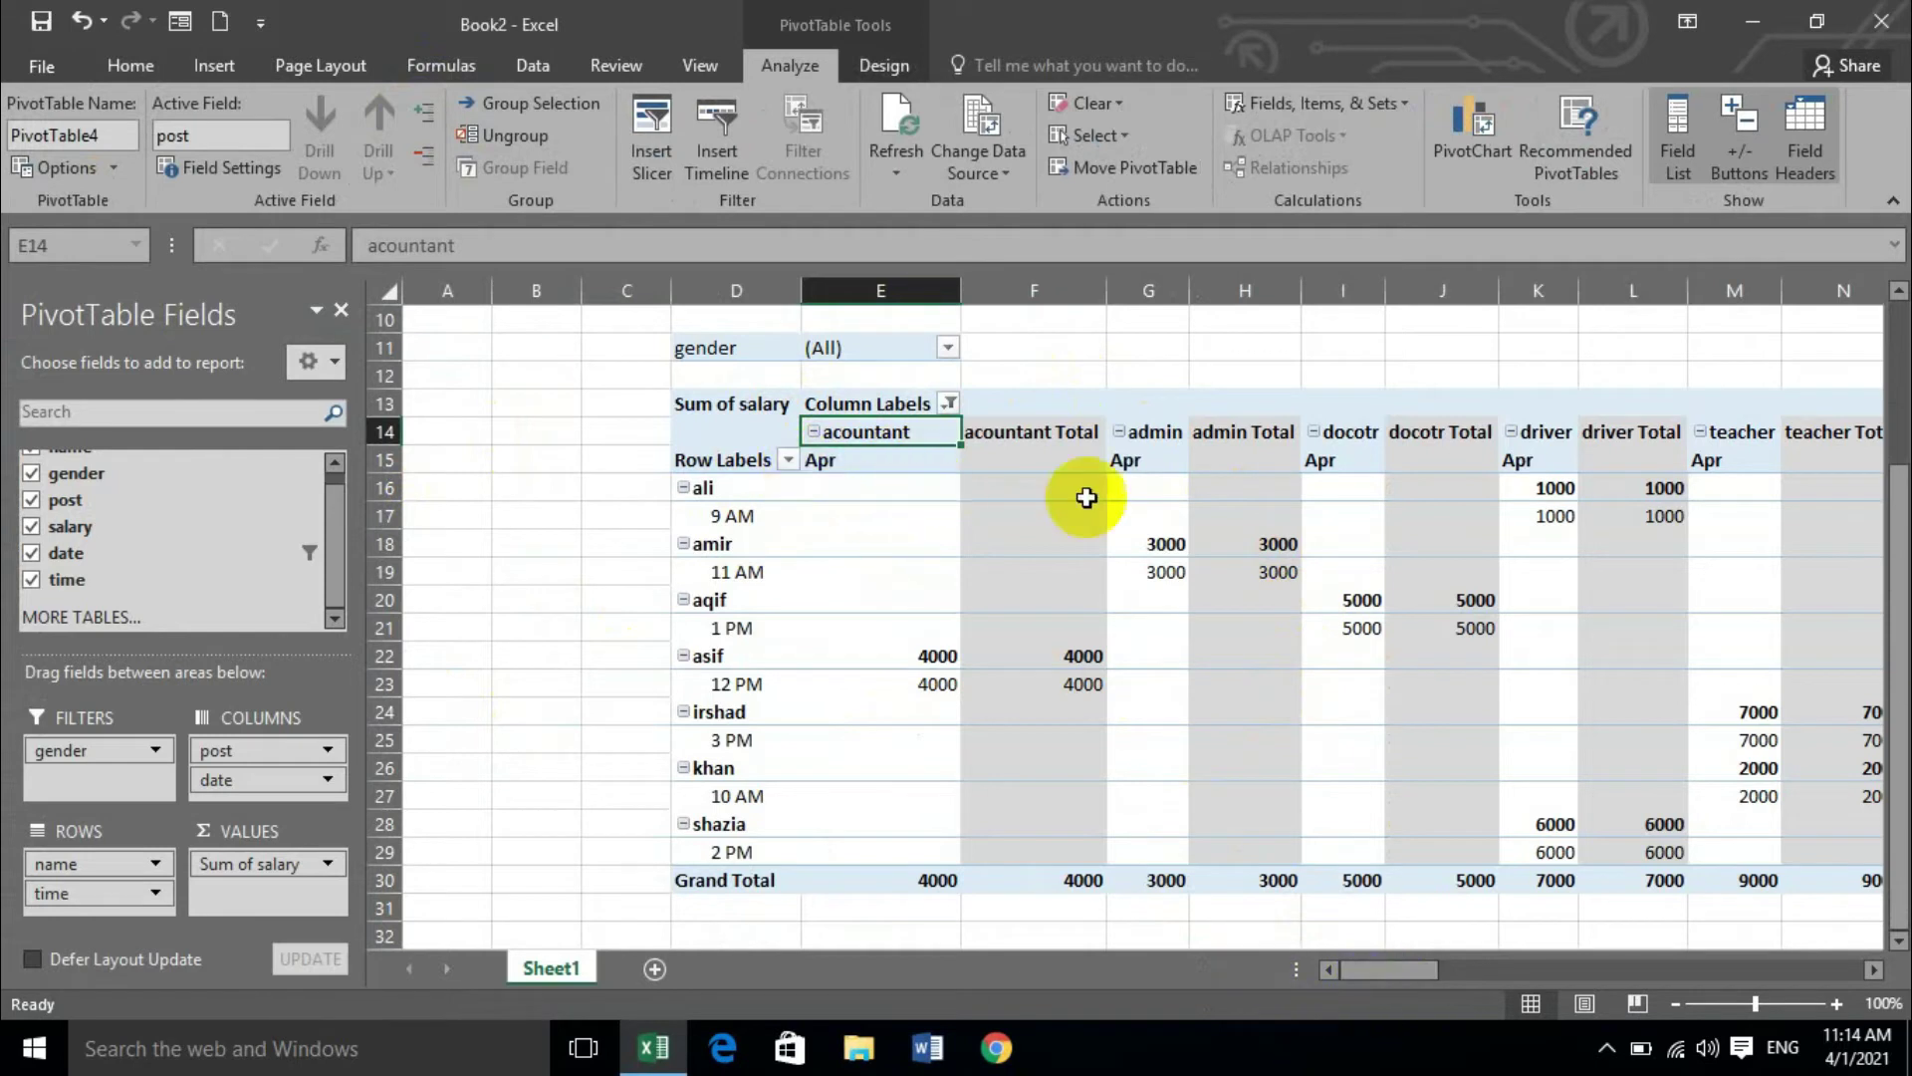
mouse_move(1357, 964)
left_mouse_down()
mouse_move(1434, 964)
mouse_move(1376, 965)
left_mouse_up()
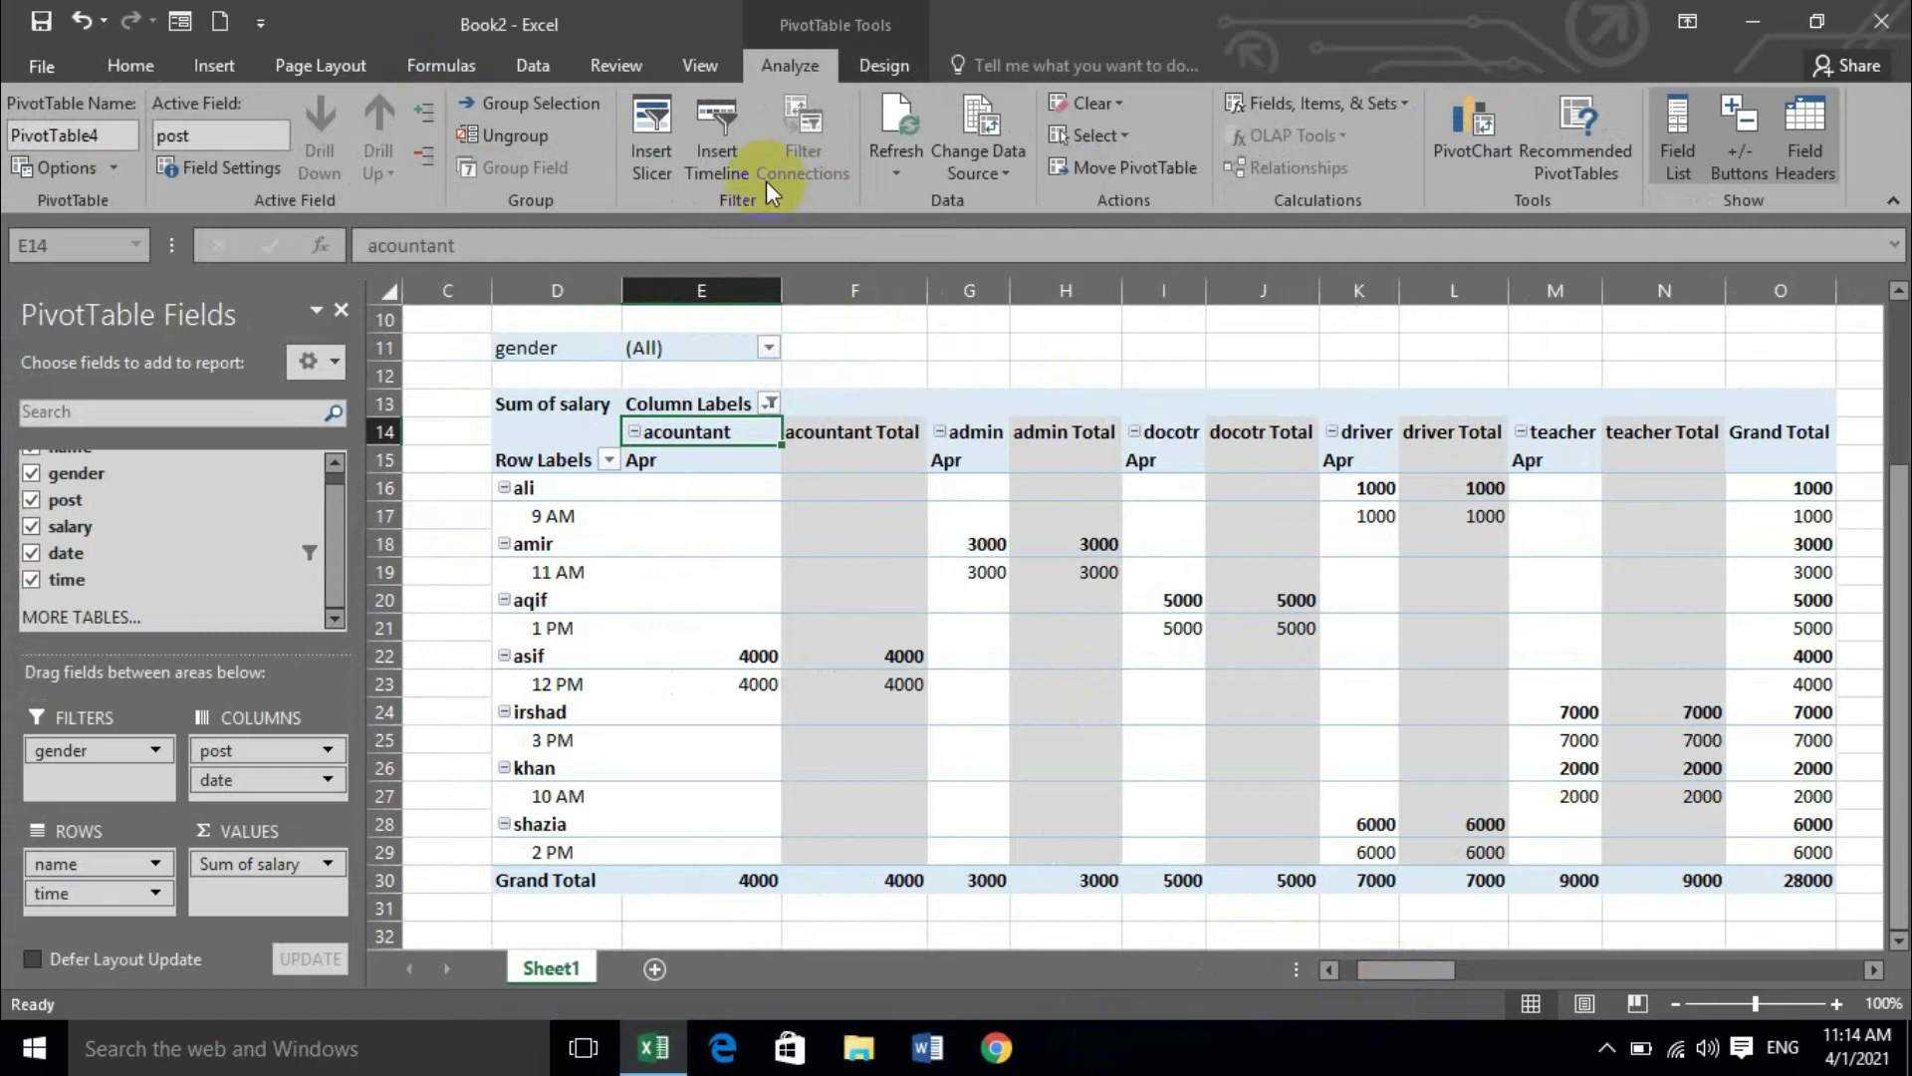
- Insert a timeline for the date field and move it over the lower part of the PivotTable
left_click(717, 150)
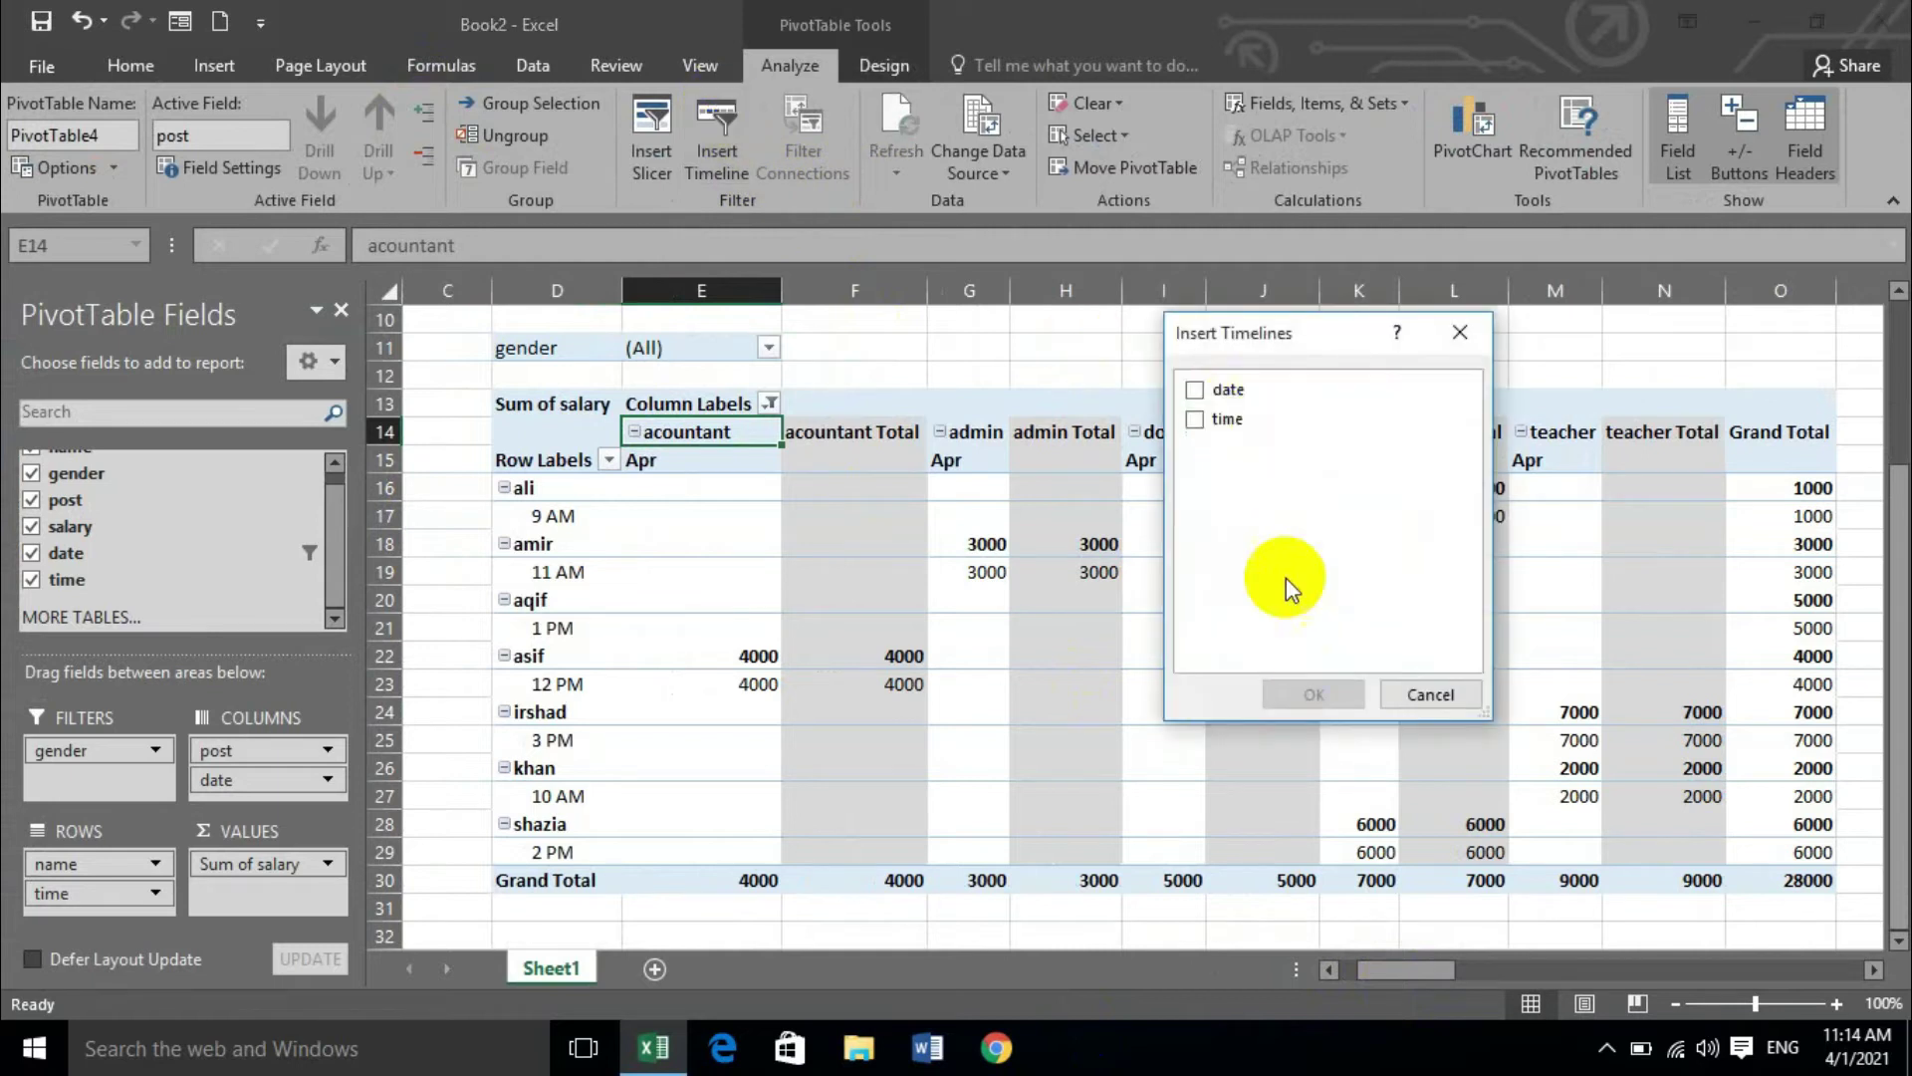
left_click(1194, 392)
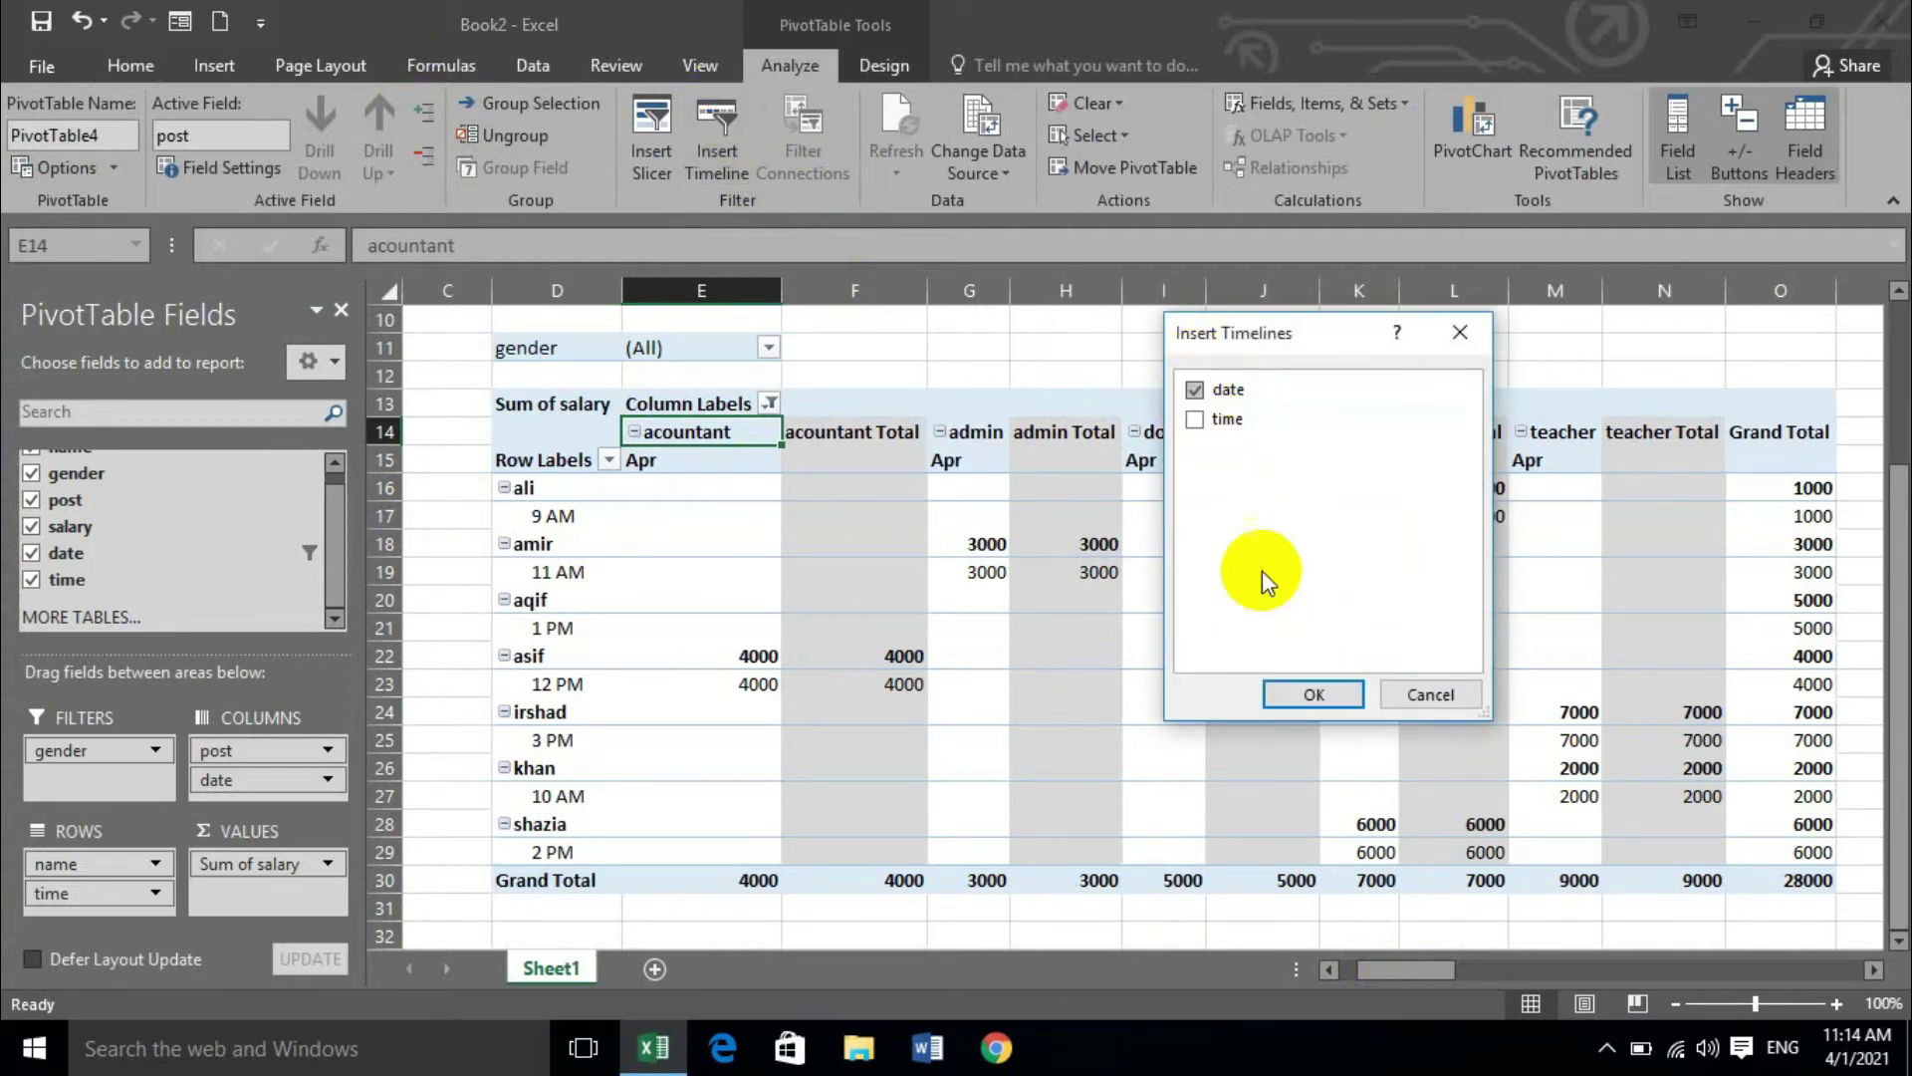
left_click(1298, 695)
left_click_drag(677, 556, 1089, 647)
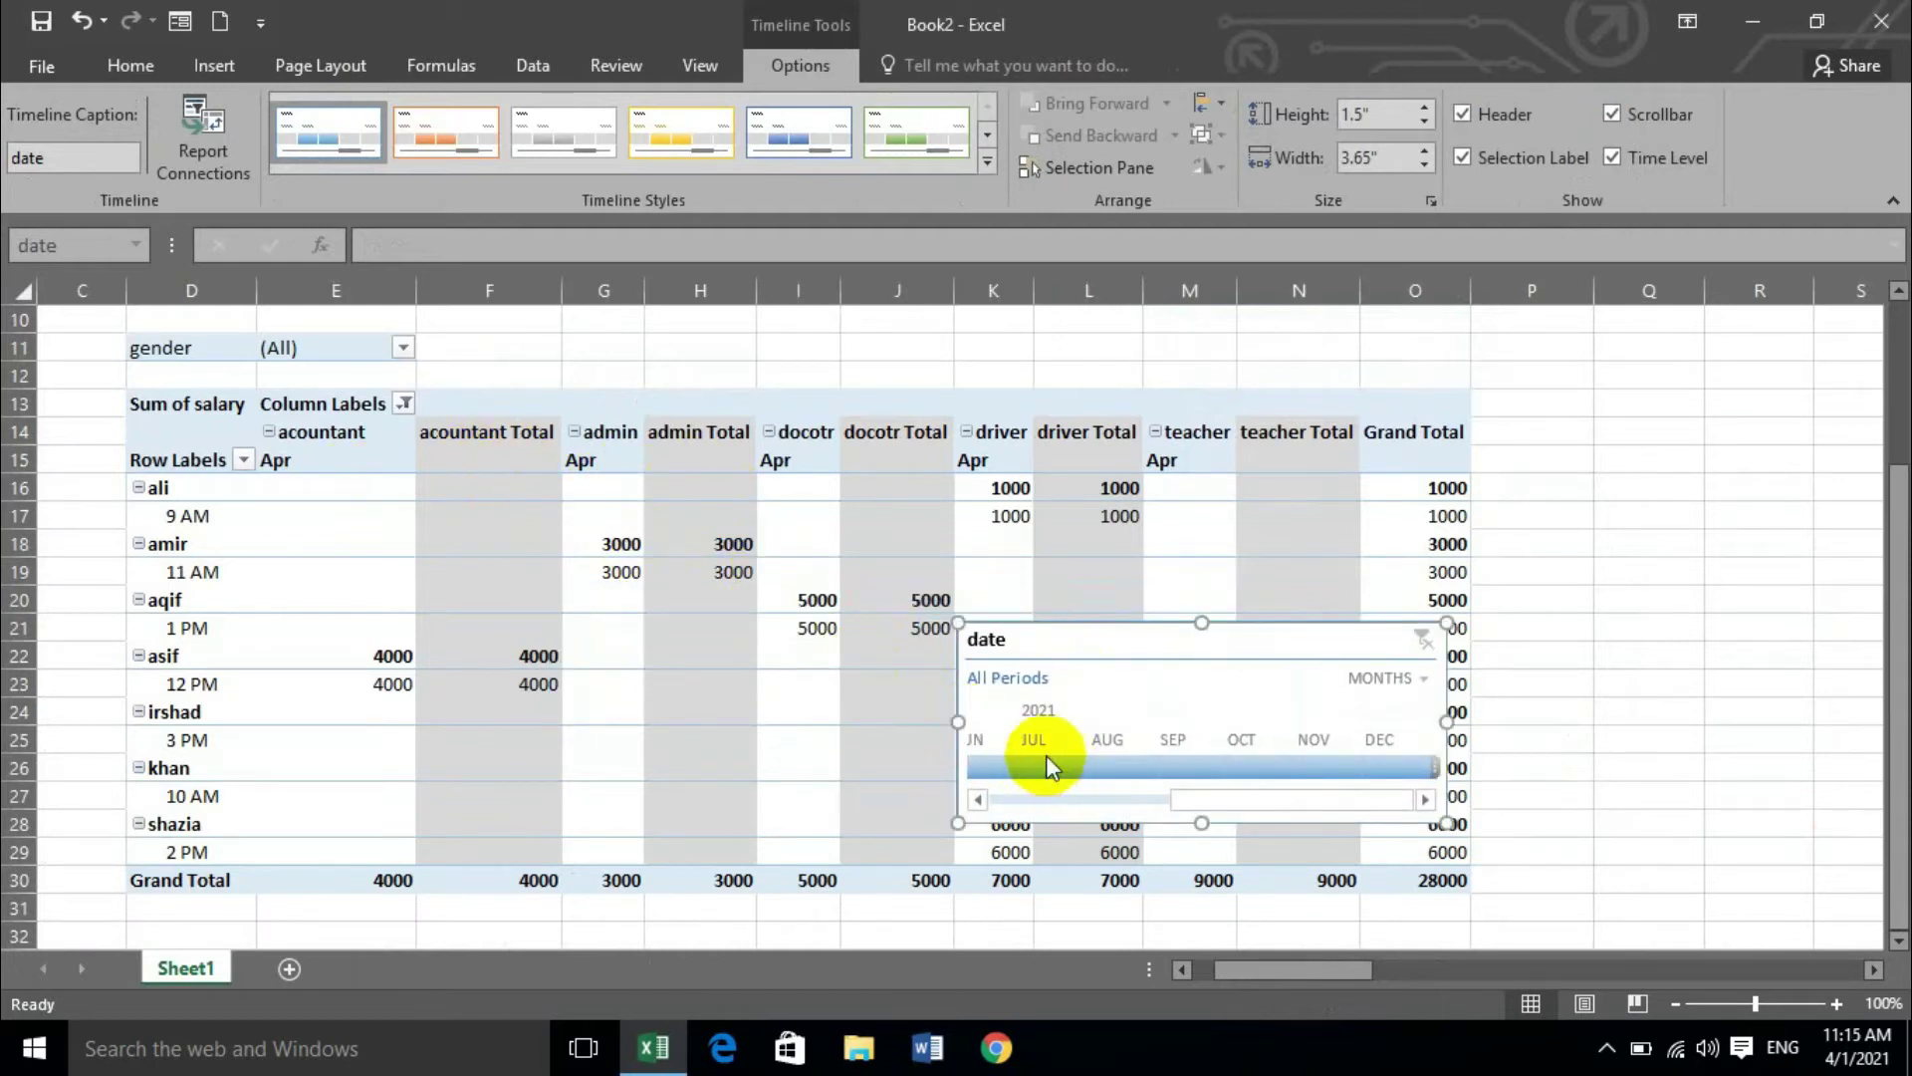
- Filter the PivotTable by single months of 2021 on the date timeline, ending with April
left_click(978, 800)
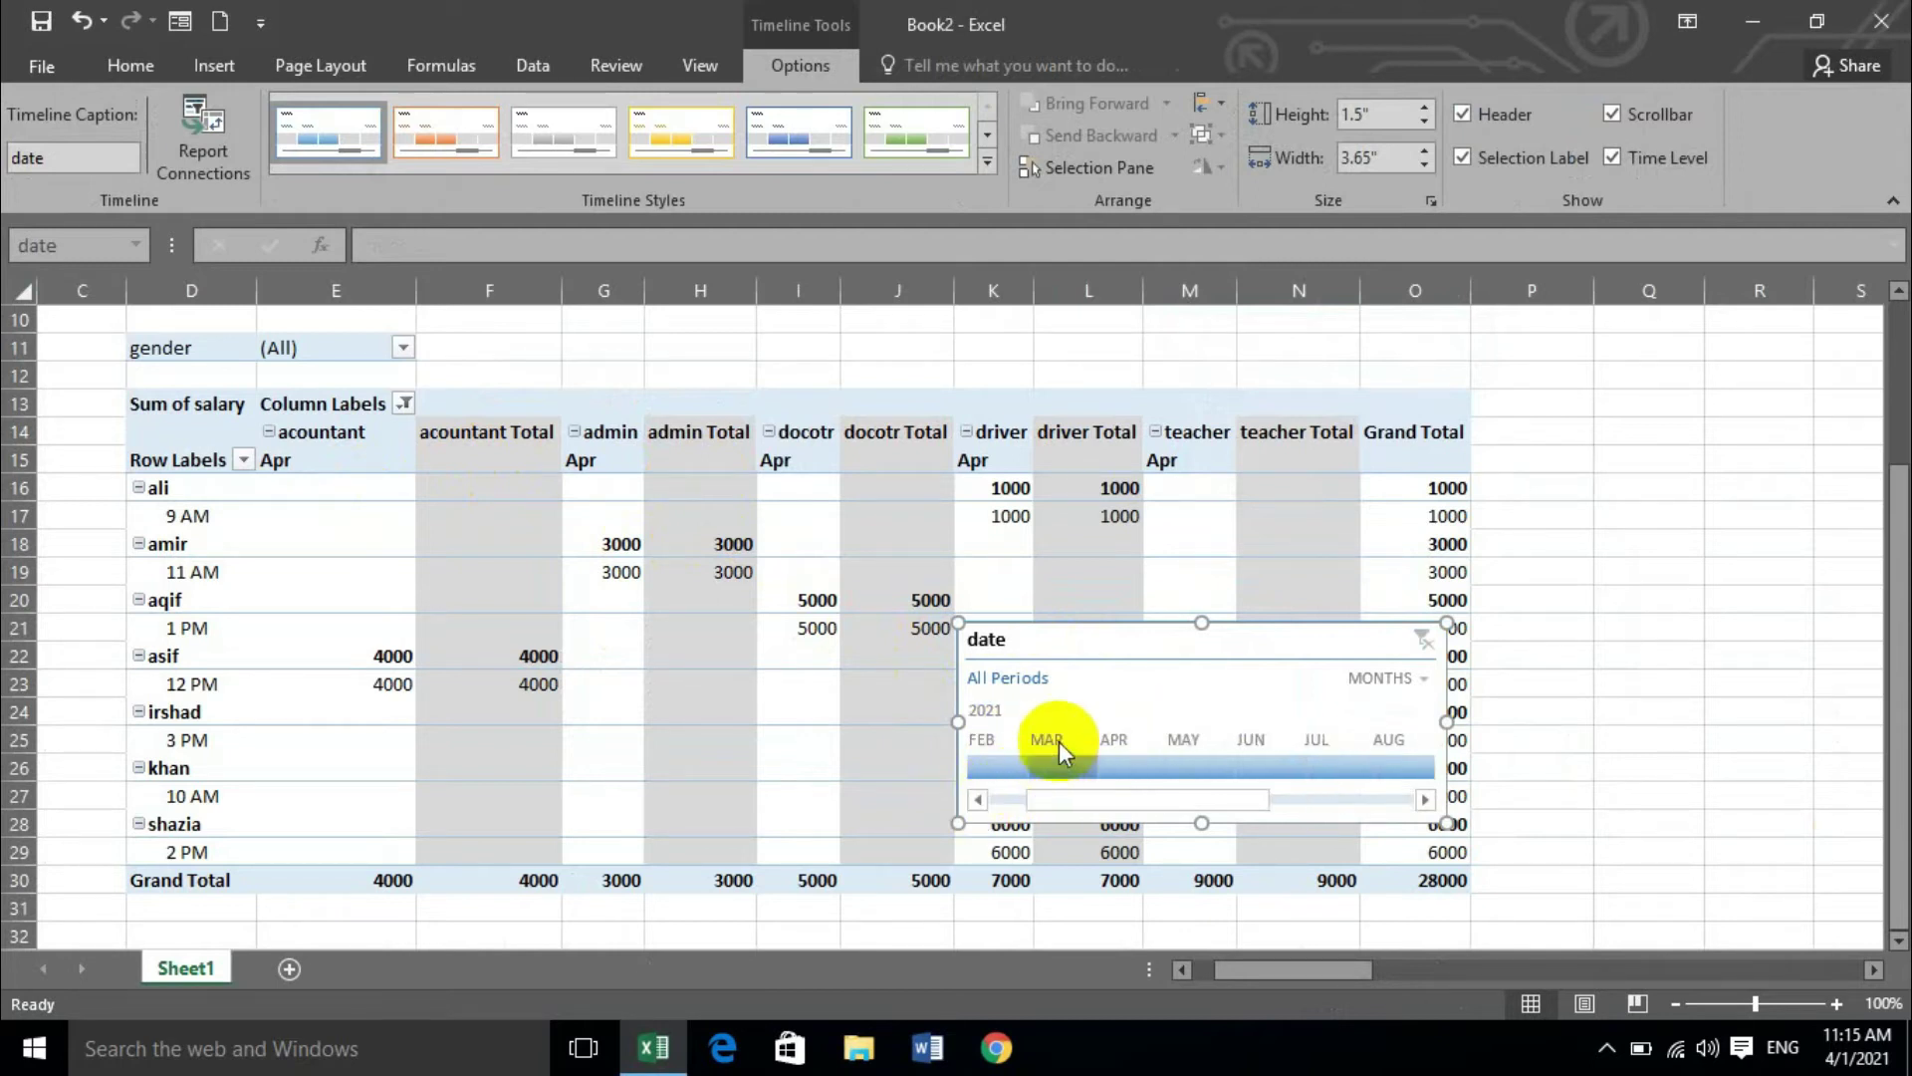
left_click(1057, 749)
left_click(1115, 751)
left_click(1189, 750)
left_click(1252, 750)
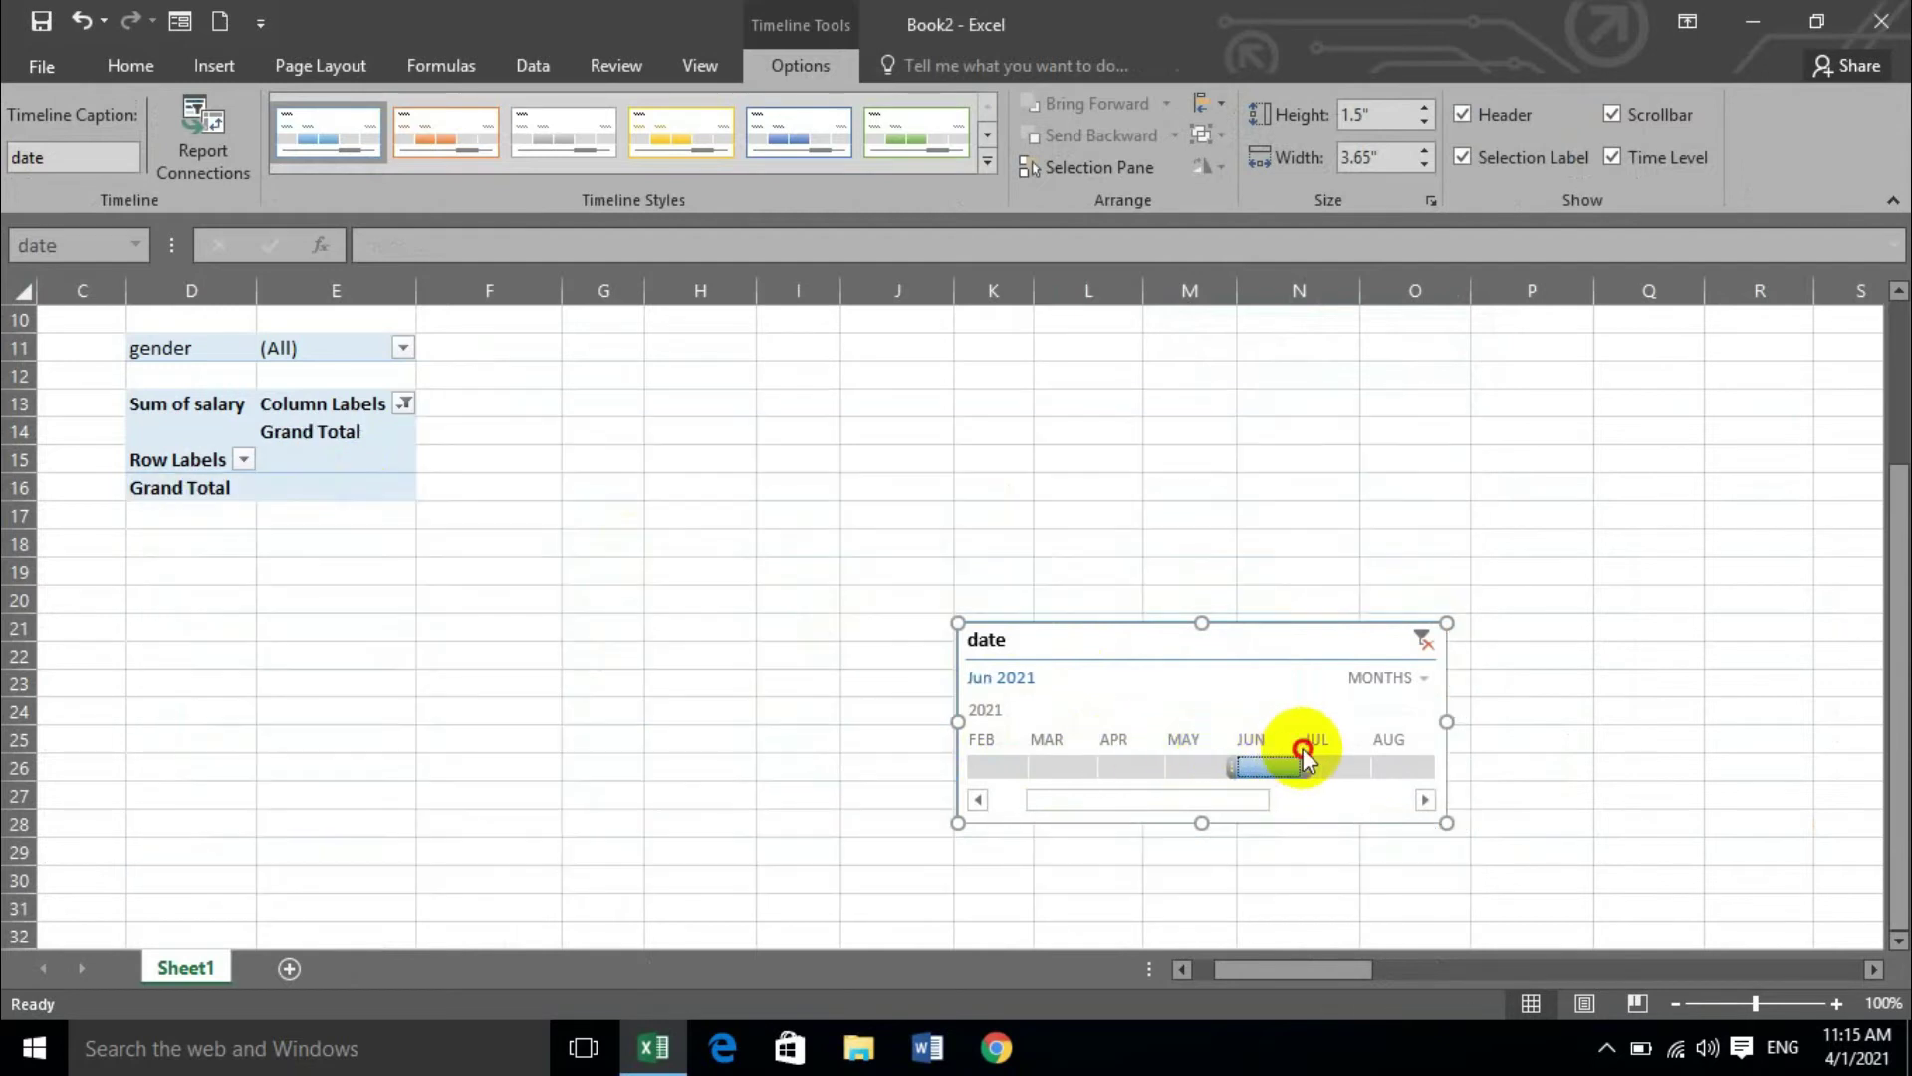
left_click(981, 801)
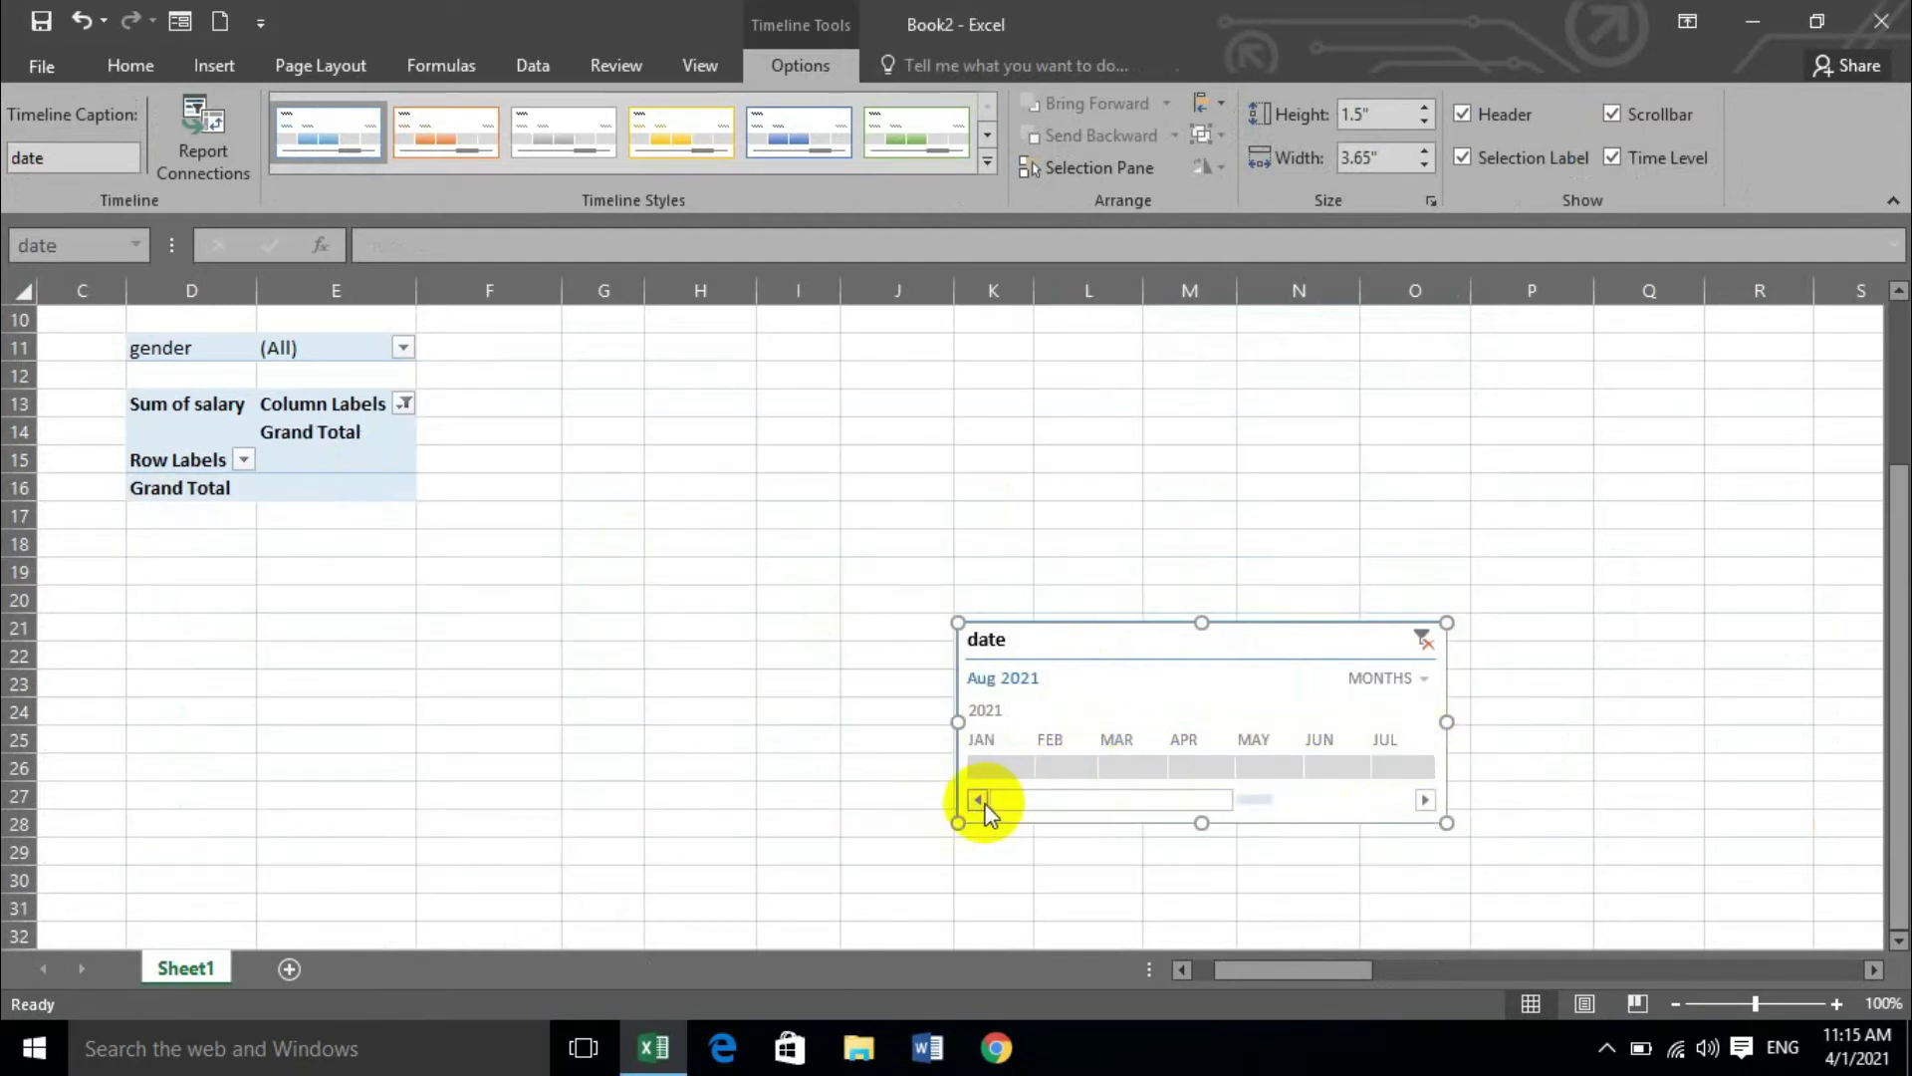
left_click(1180, 742)
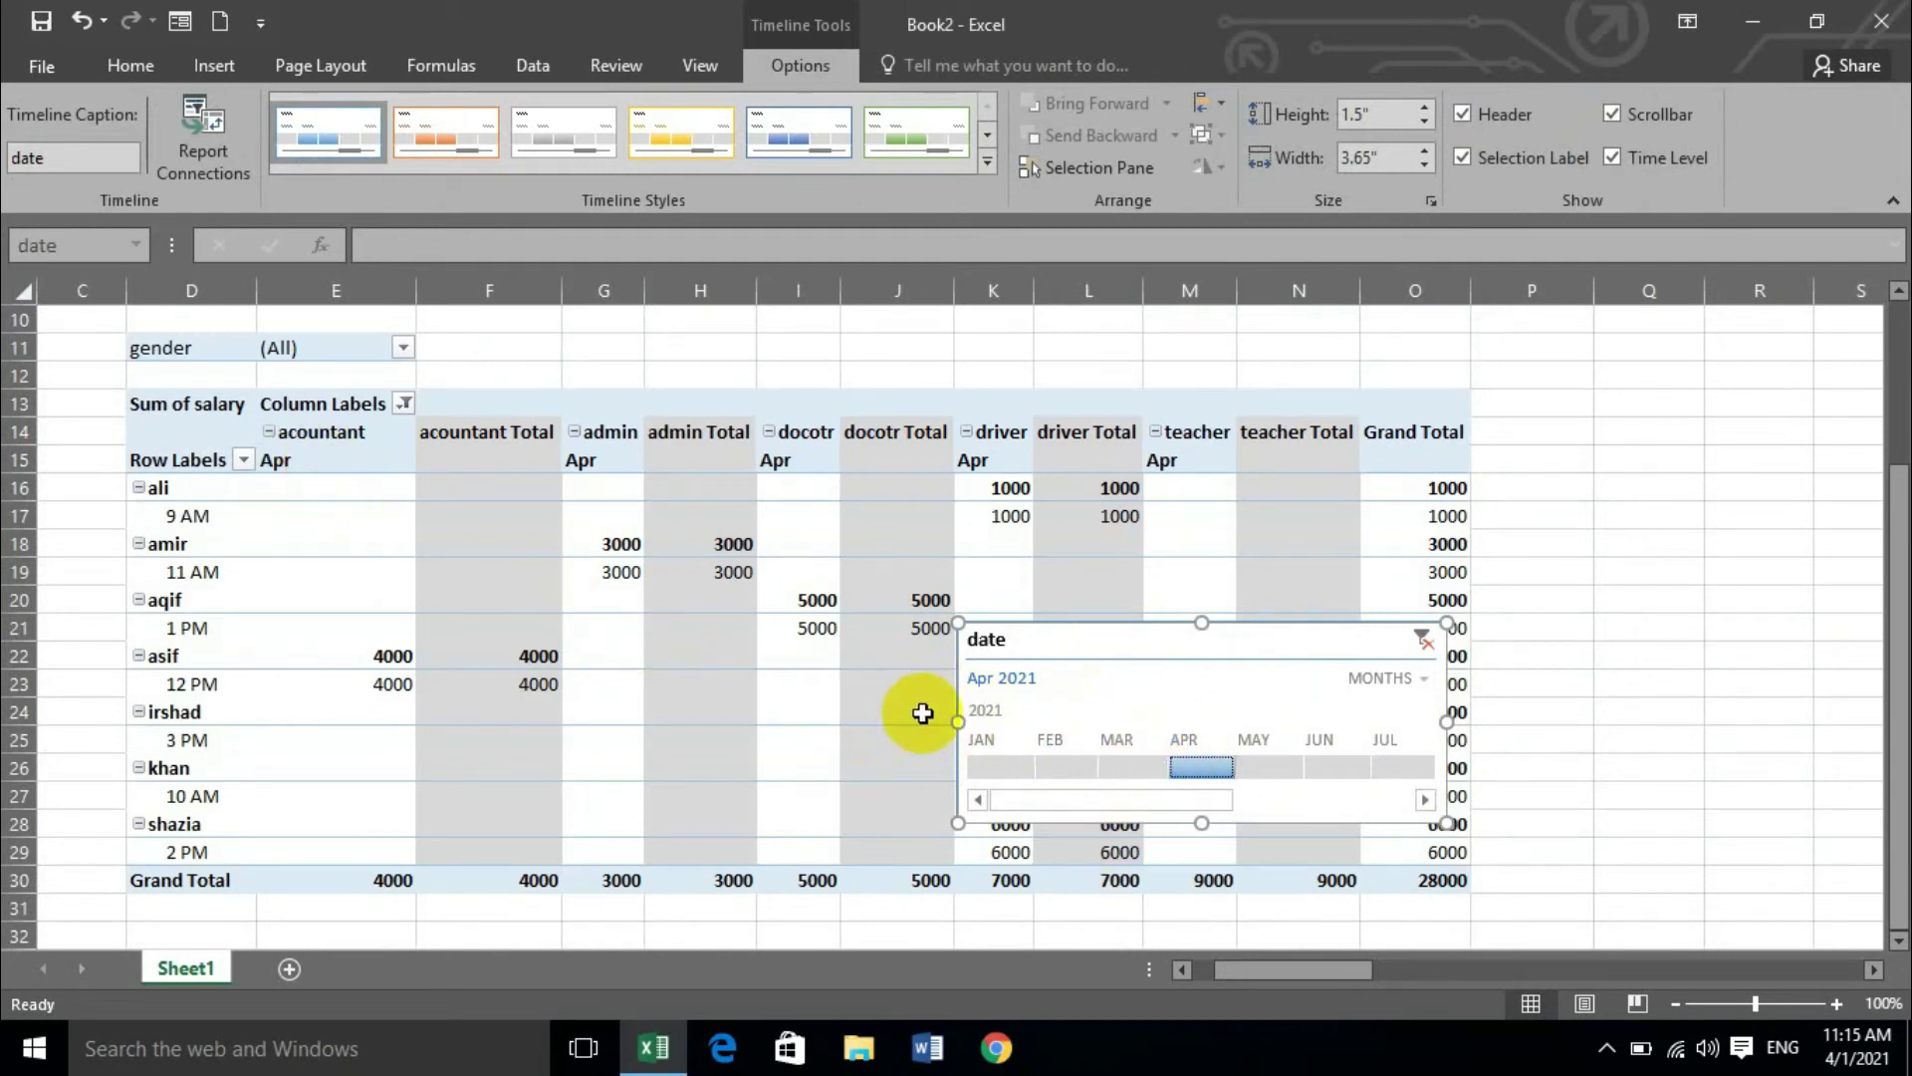
- Clear the date timeline's filter and delete the timeline from the sheet
left_click(1424, 643)
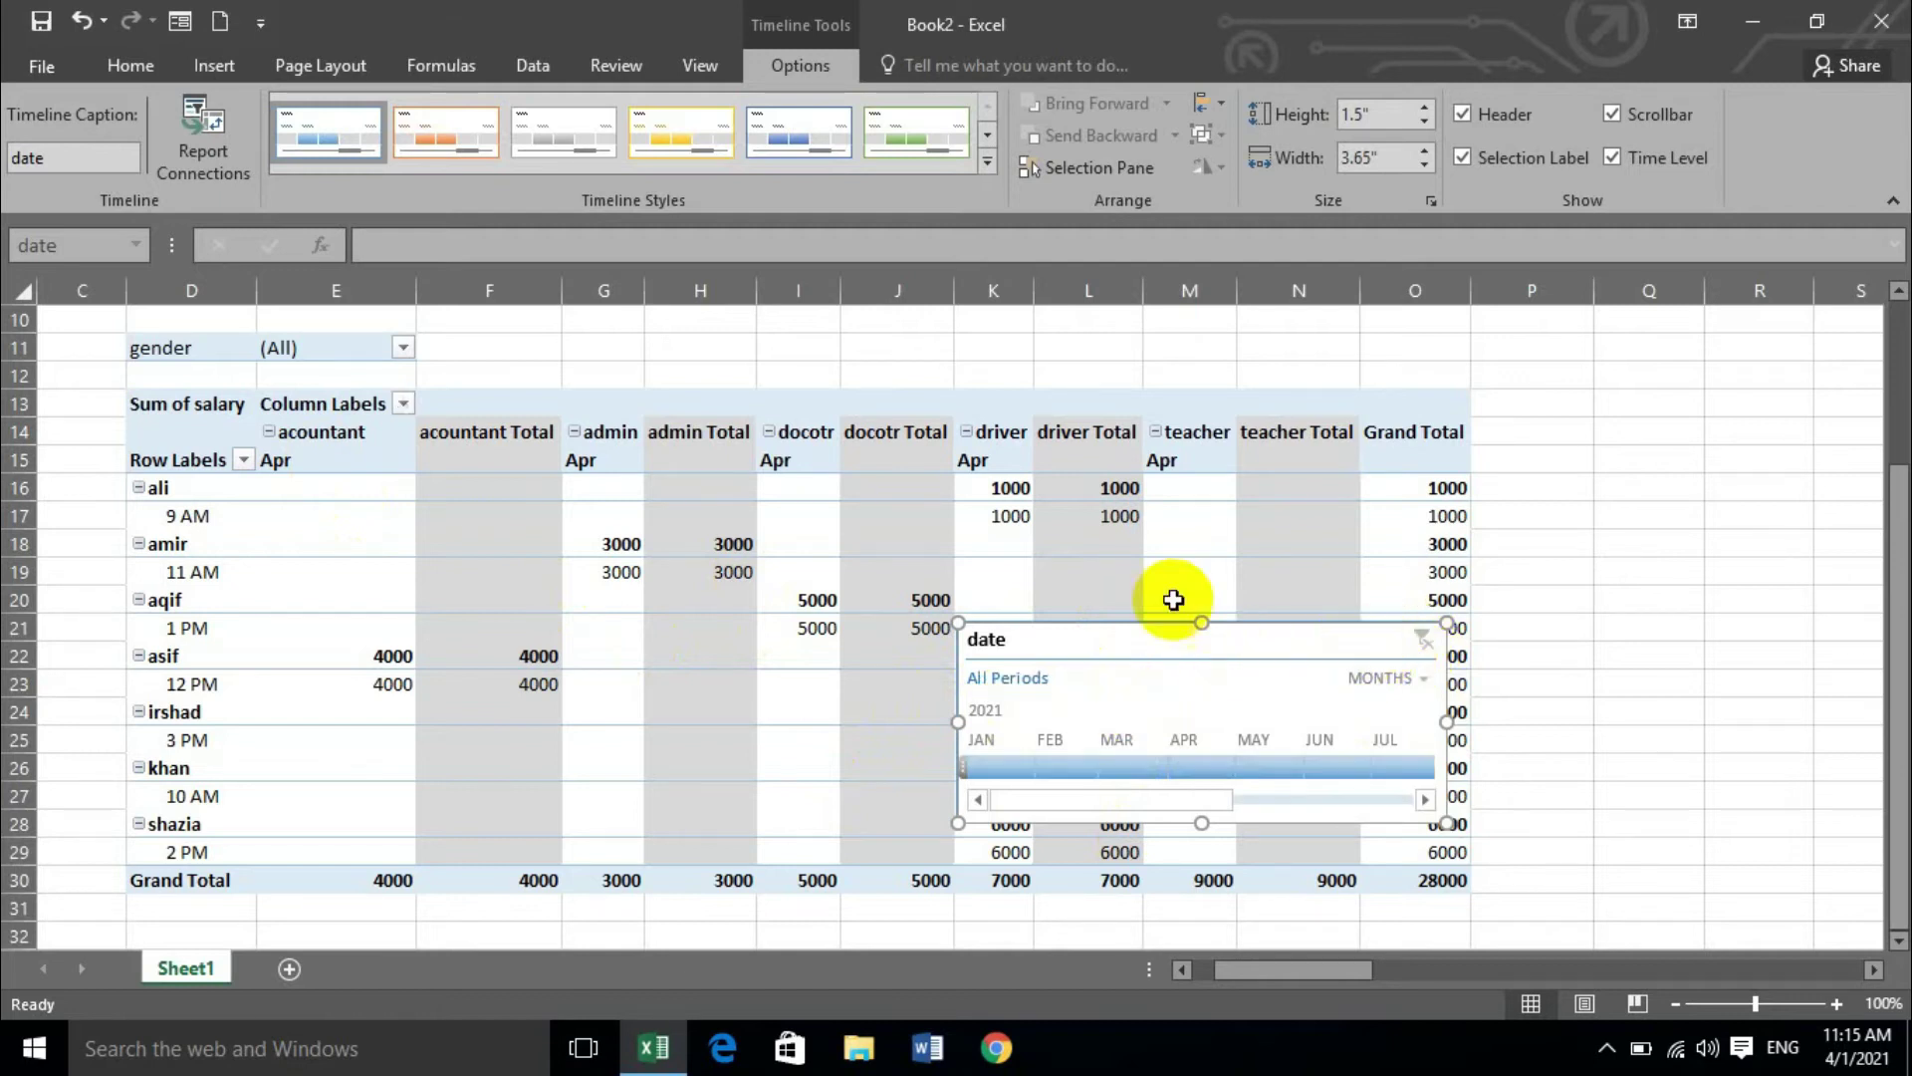
key("Delete")
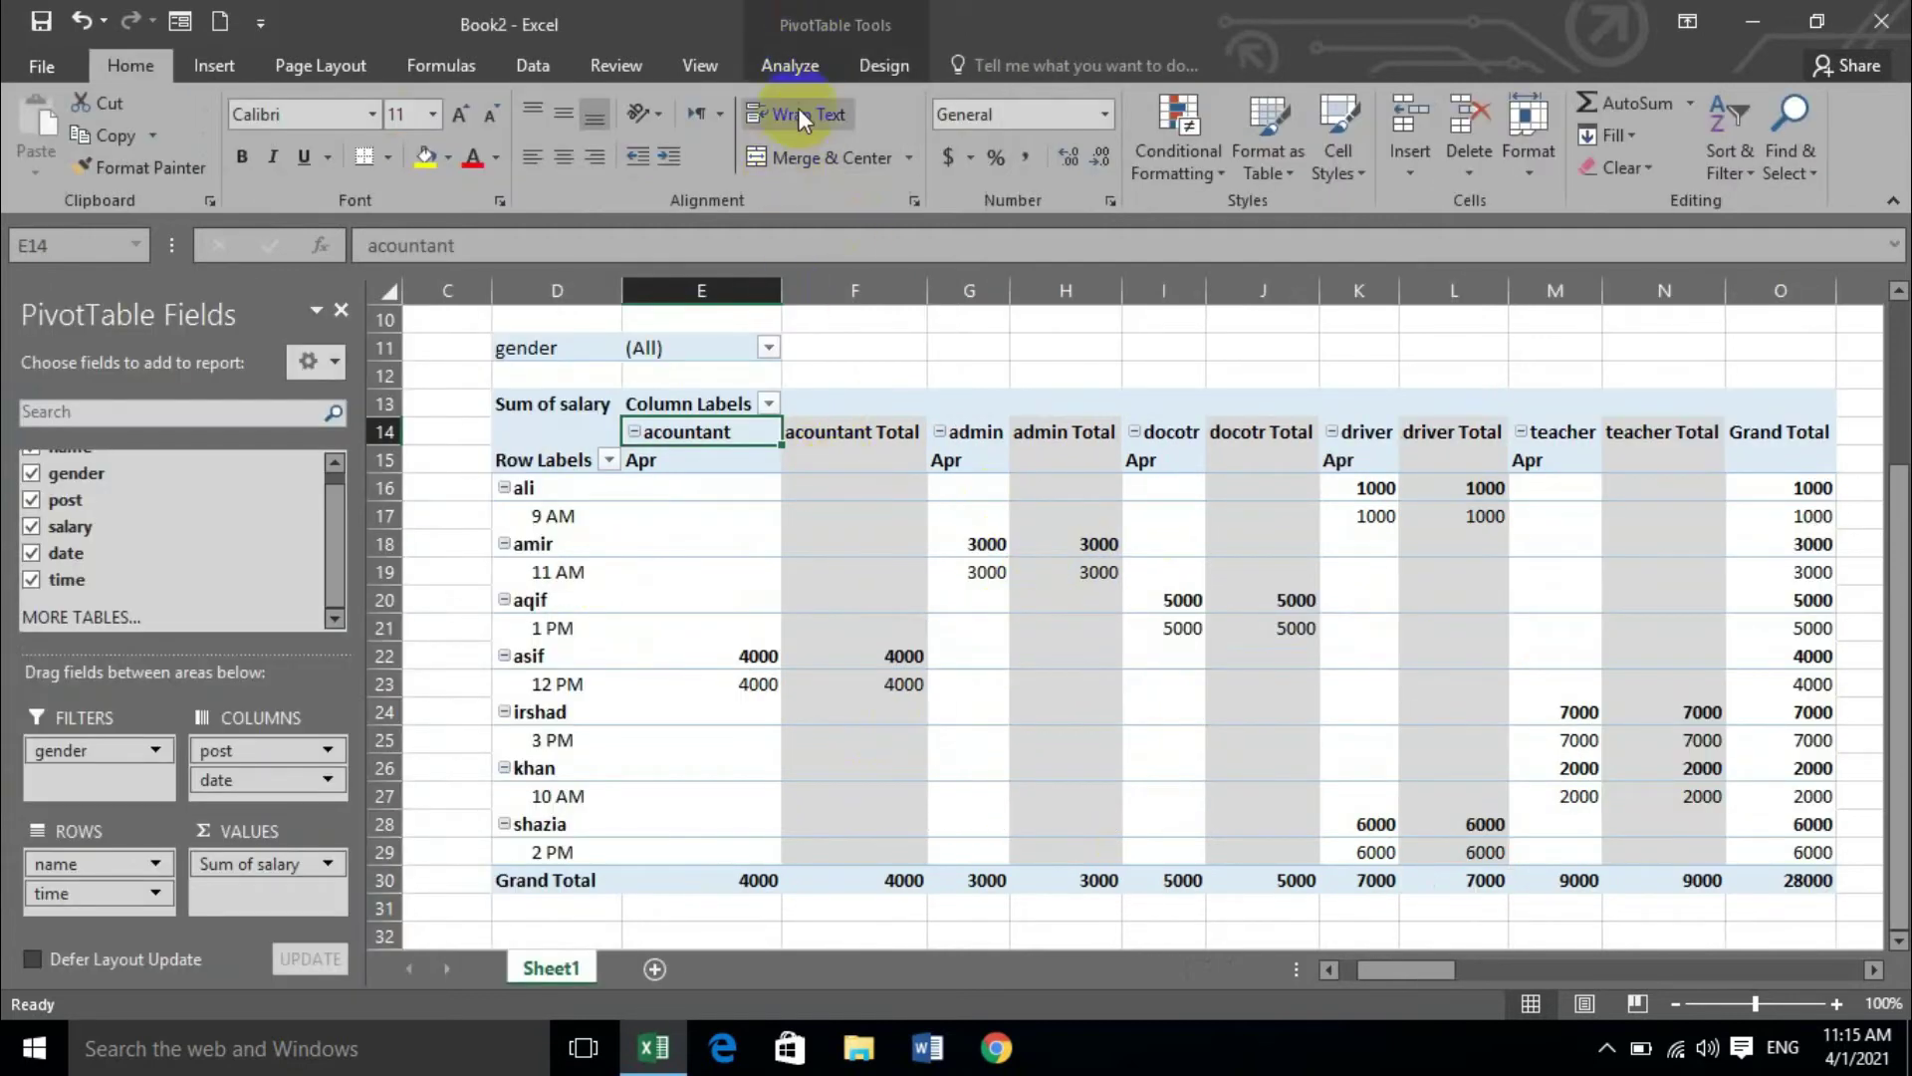
left_click(854, 516)
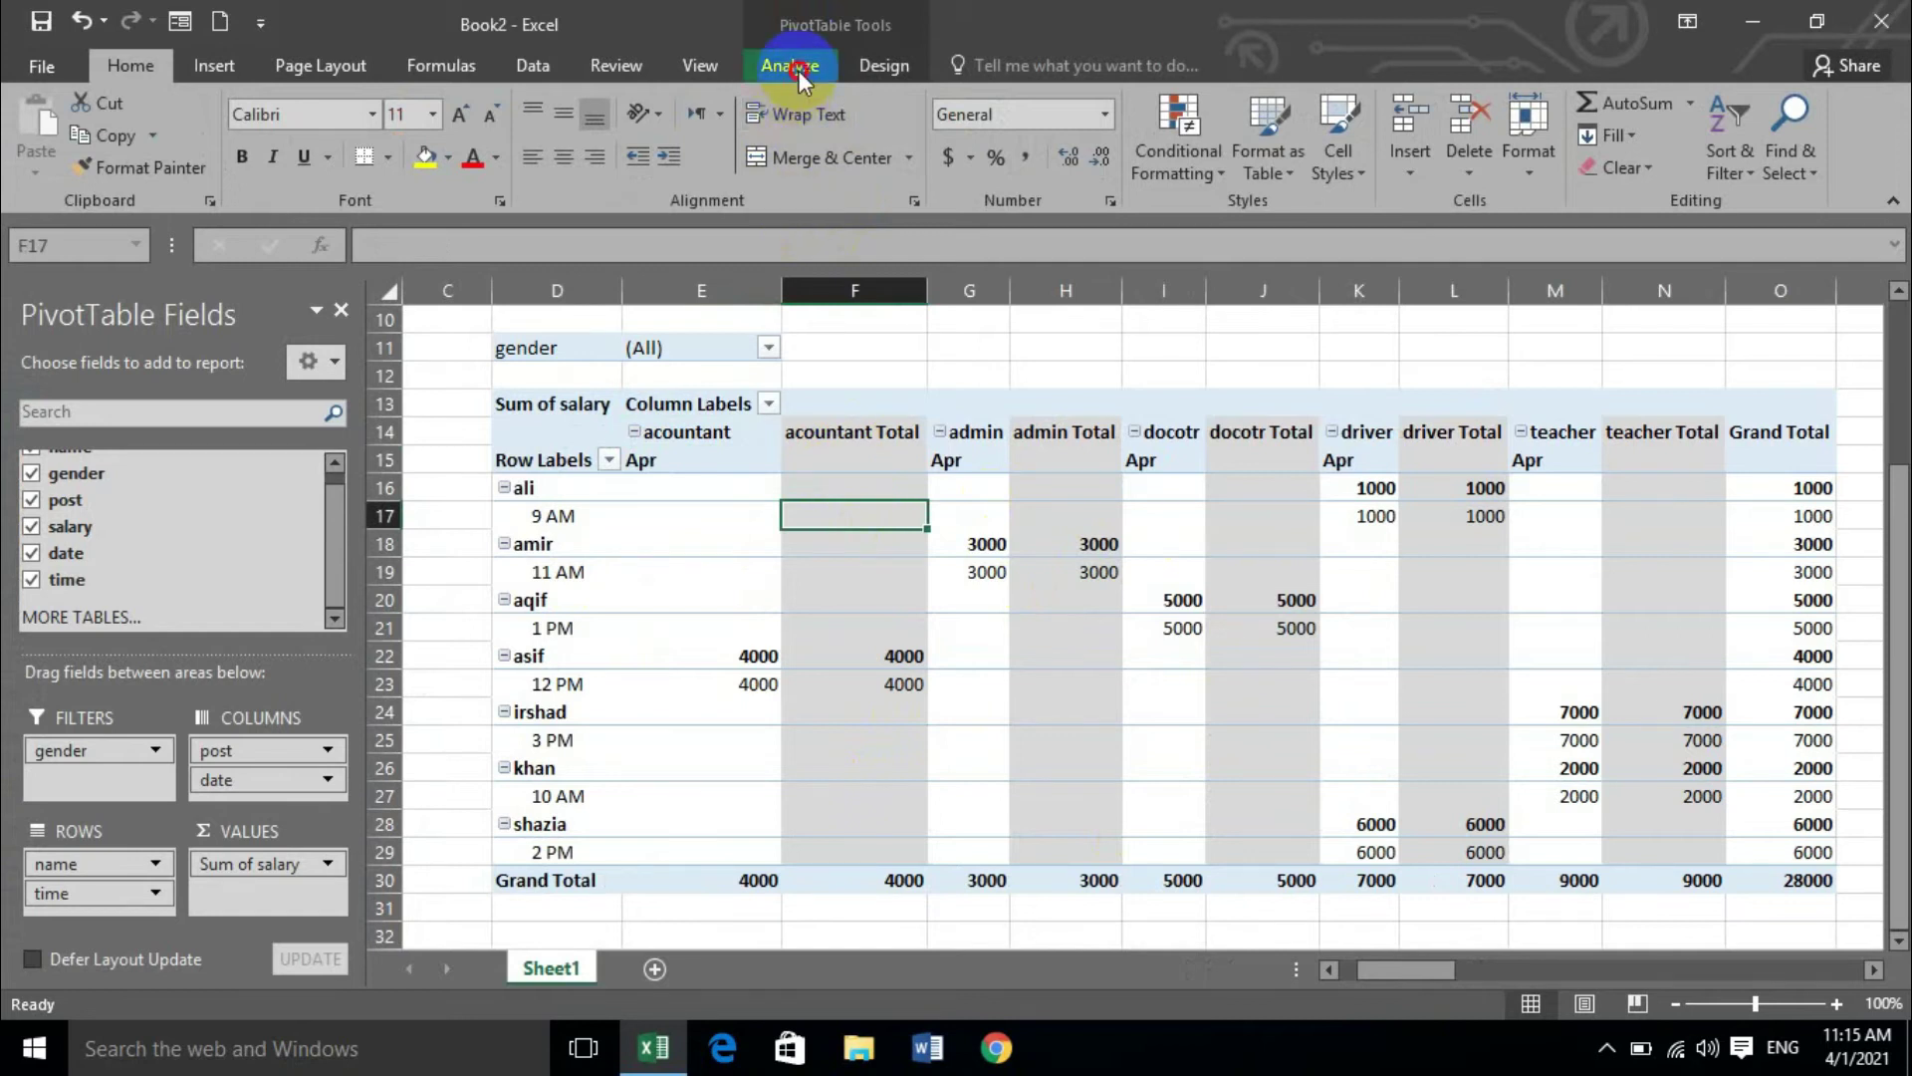
- Examine the PivotTable's Filter Connections and Refresh options without applying any of them
left_click(792, 66)
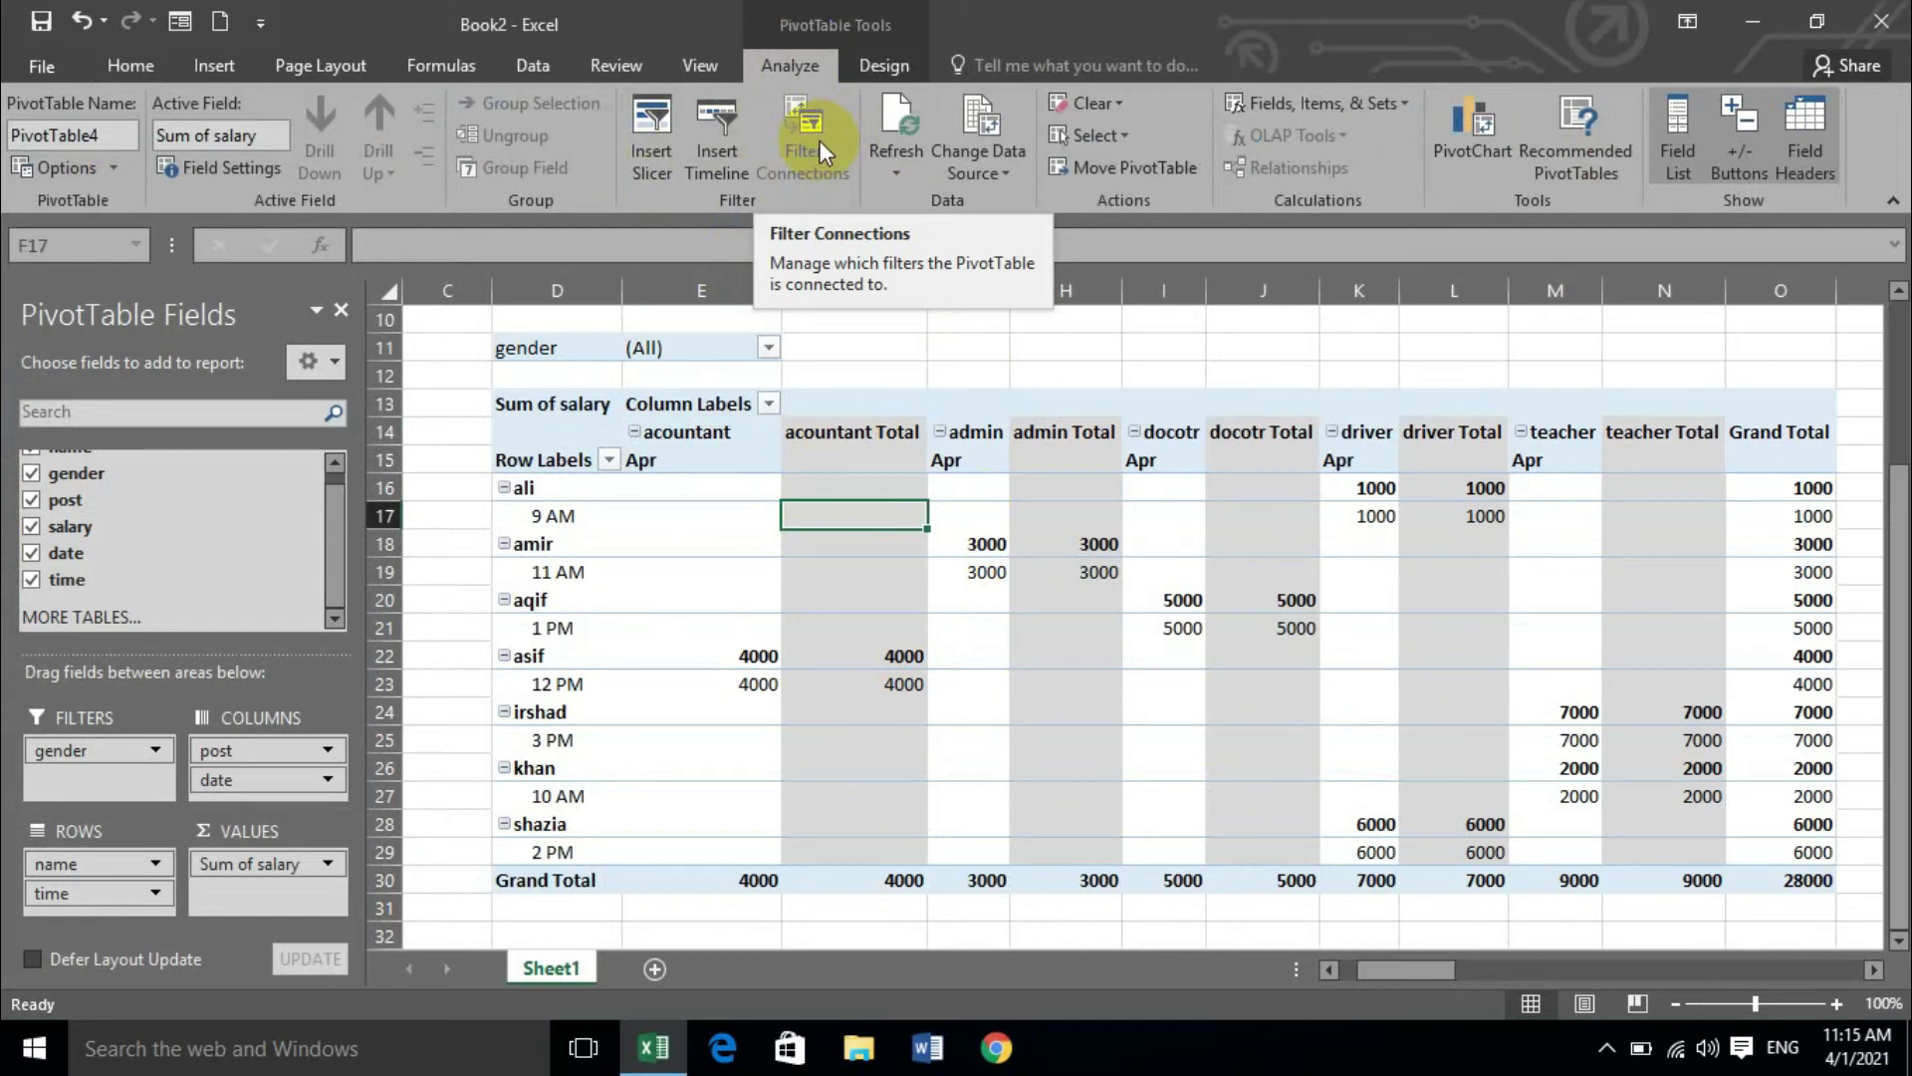
left_click(899, 165)
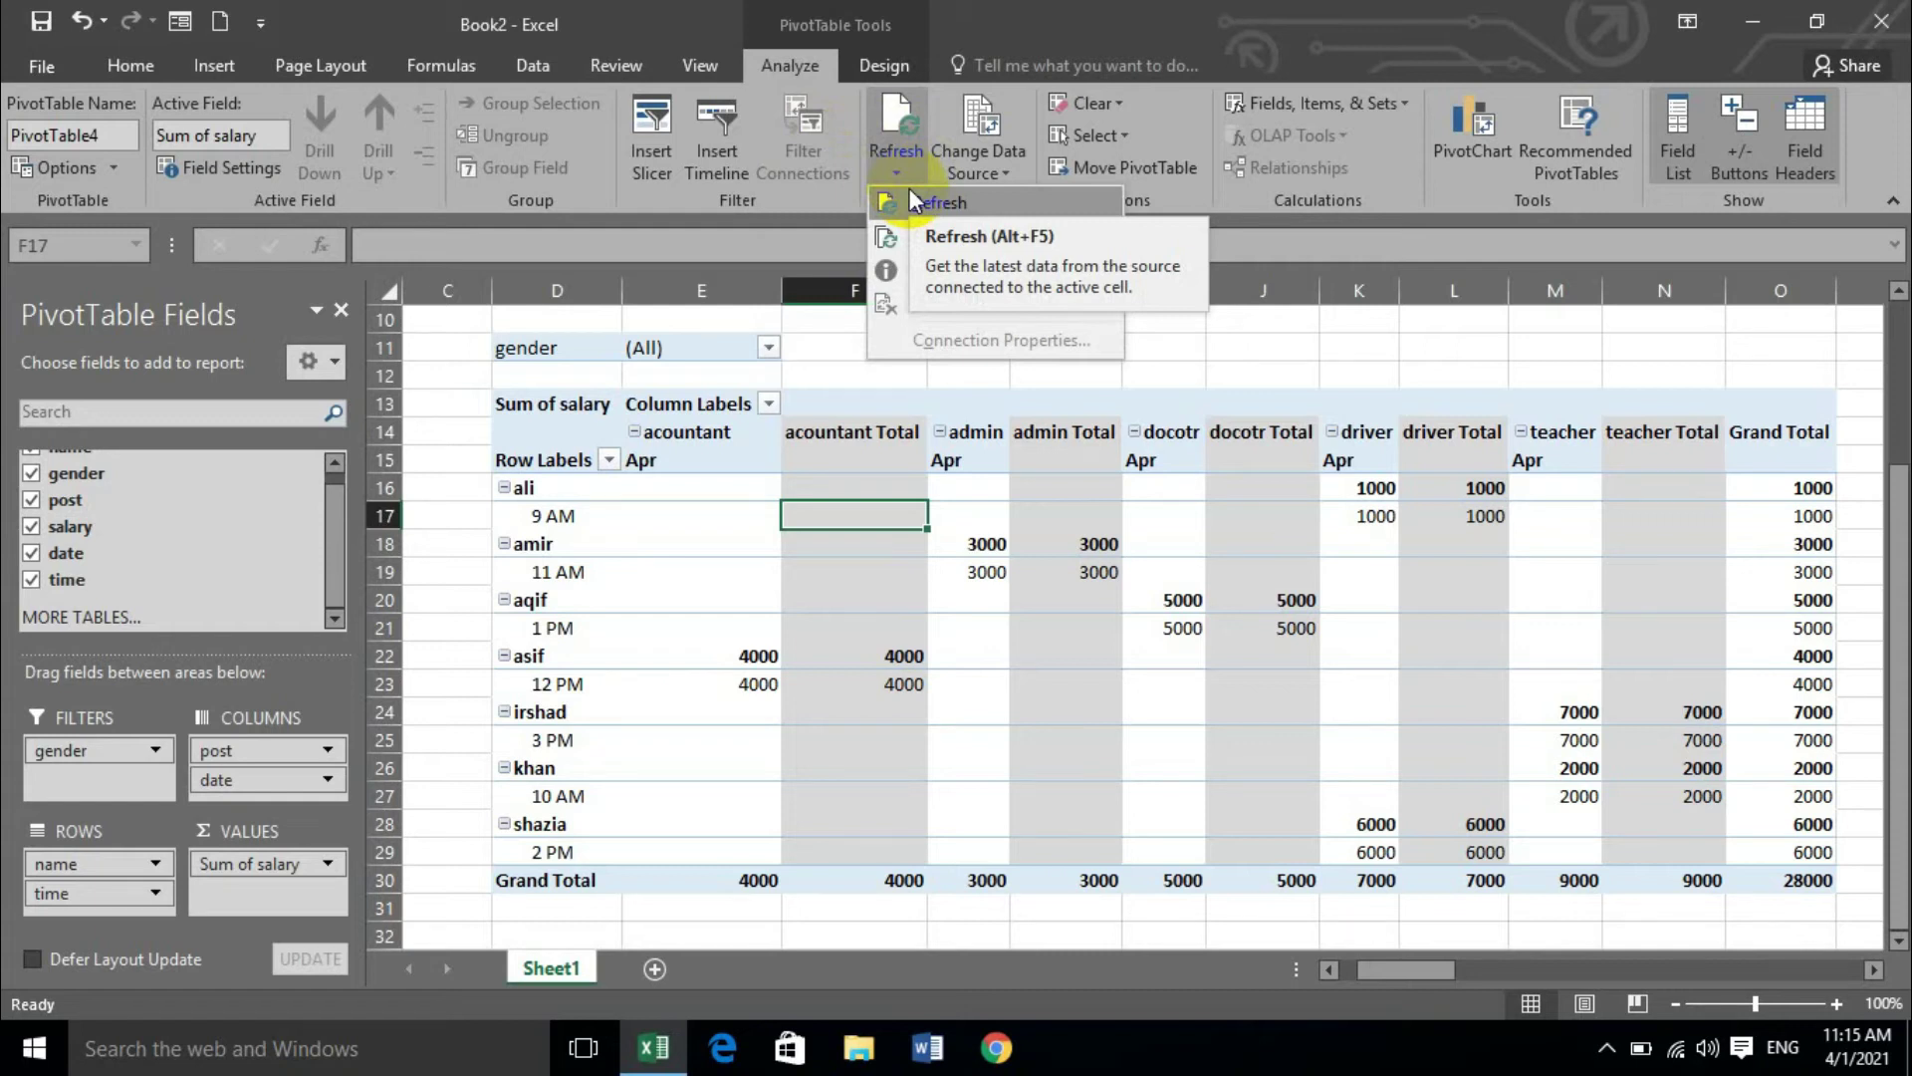
left_click(749, 511)
left_click(805, 558)
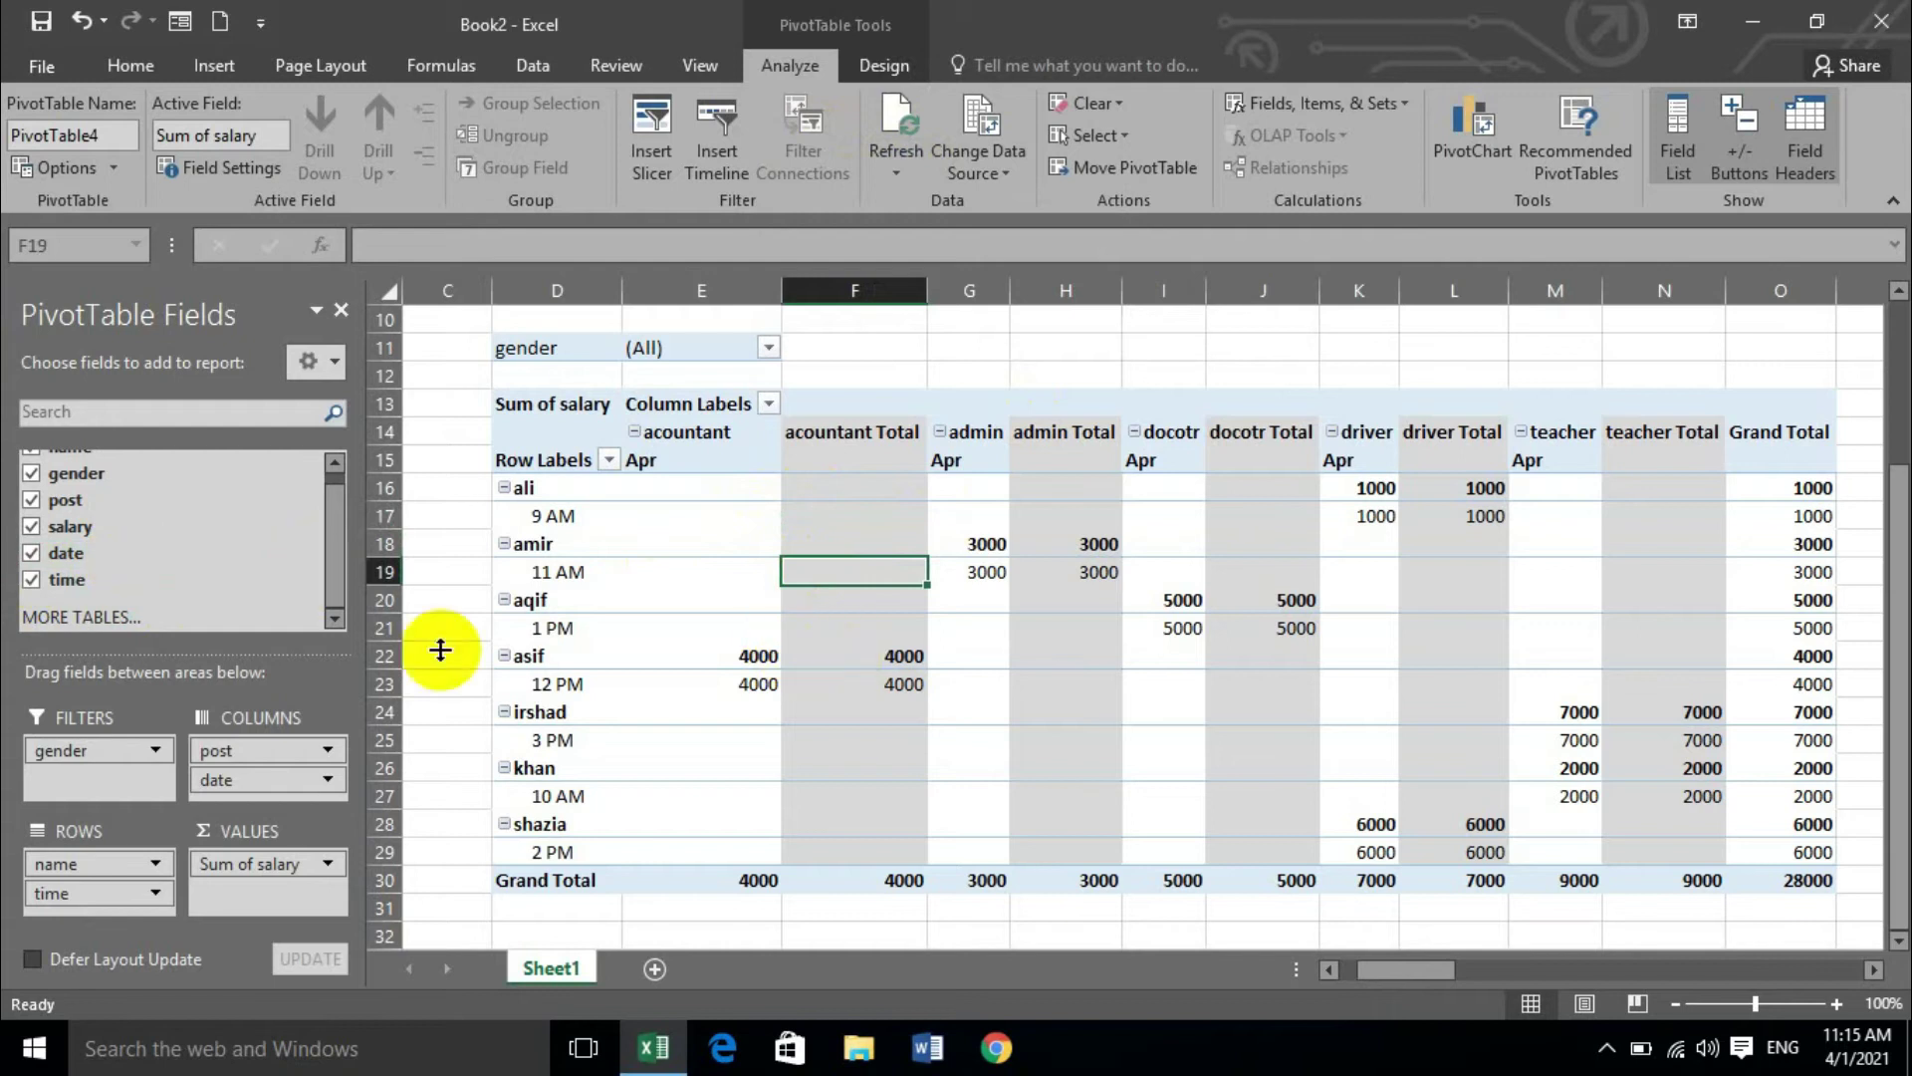
scroll(533, 491, "up", 3)
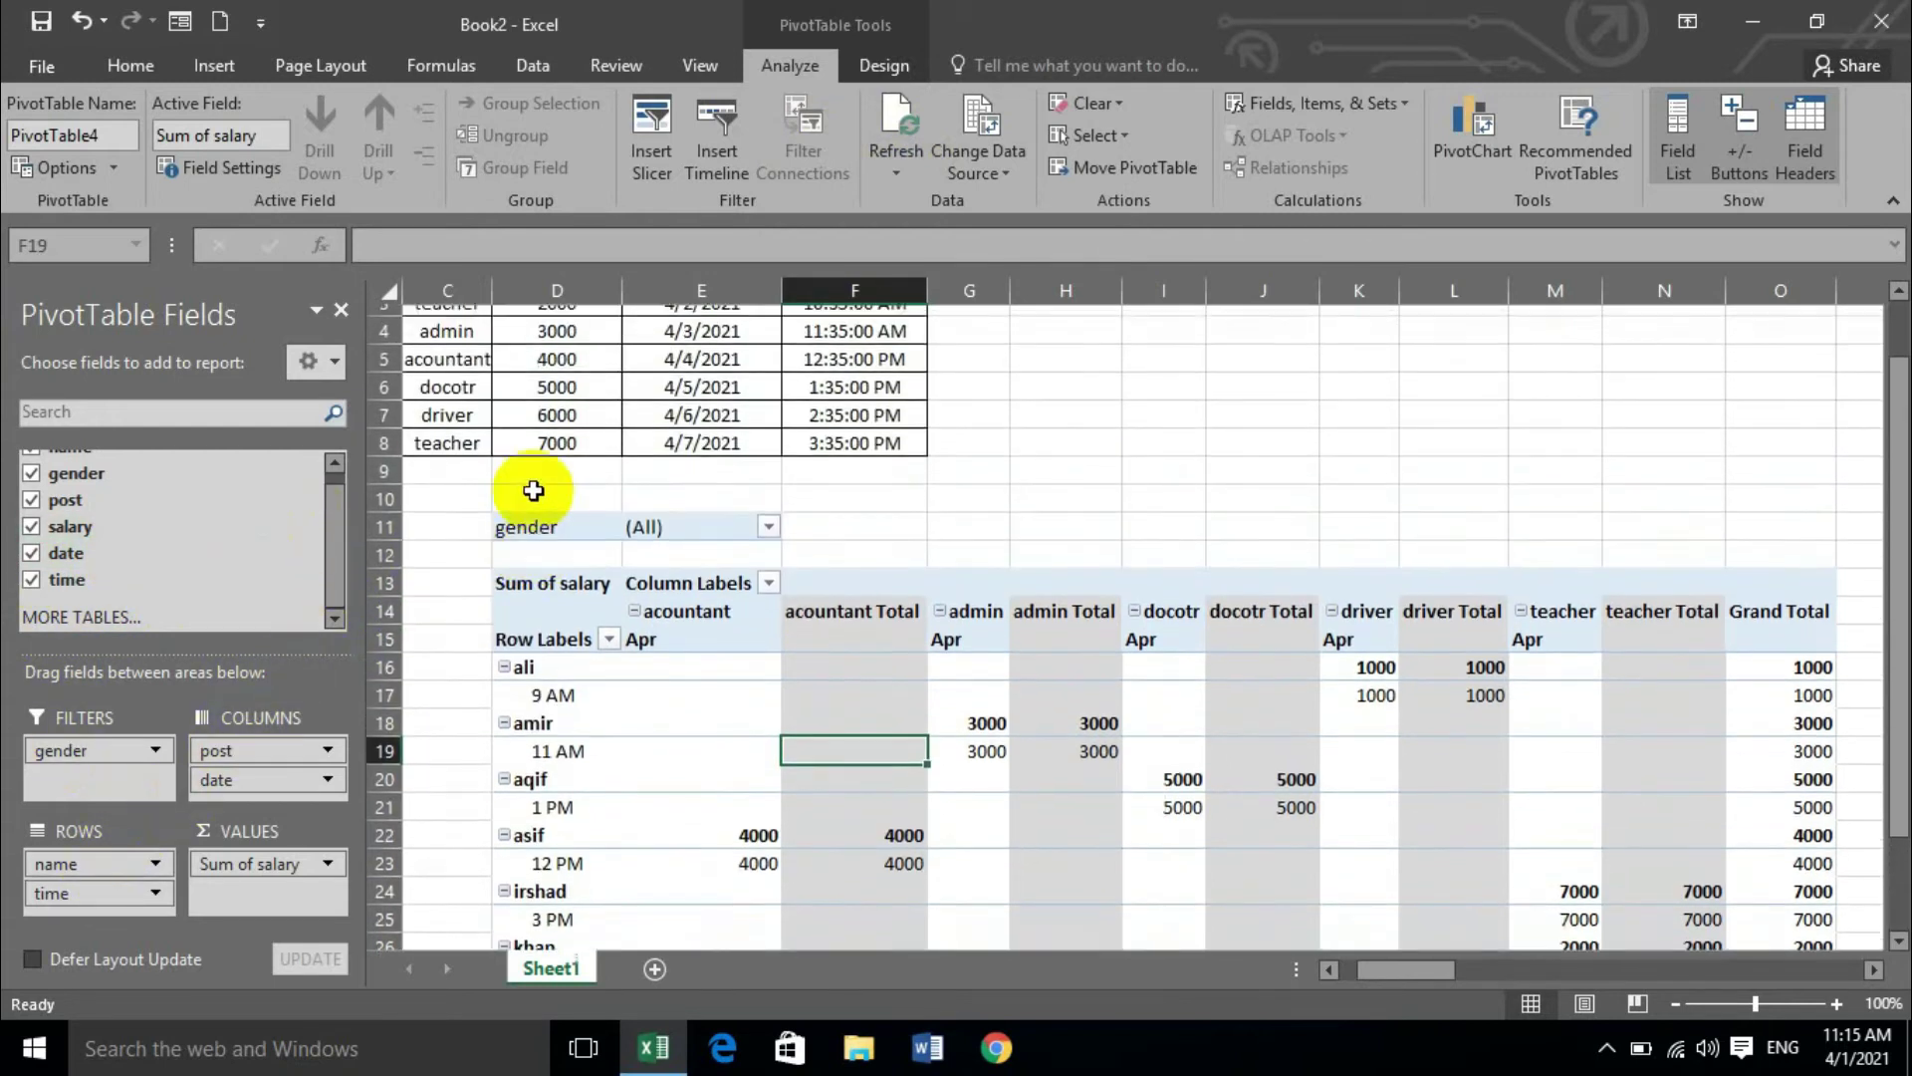
left_click(902, 168)
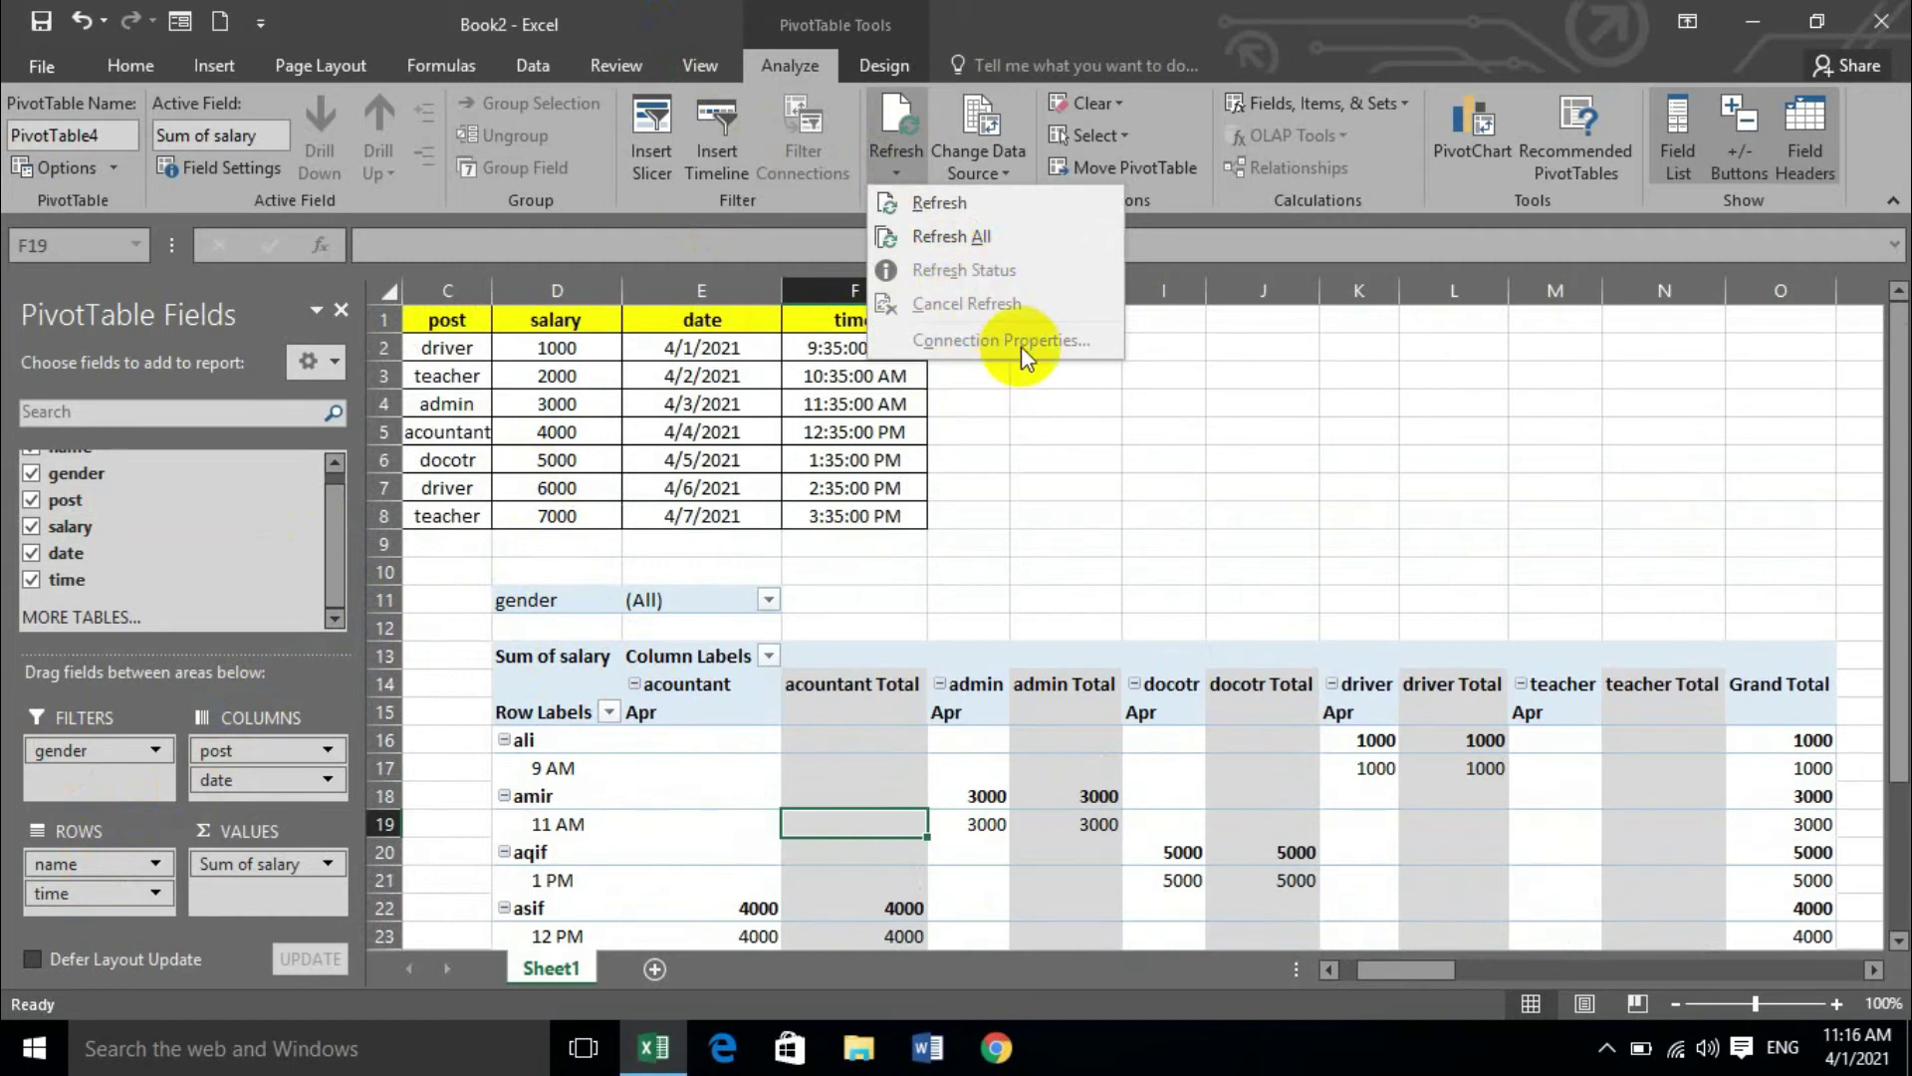
left_click(428, 453)
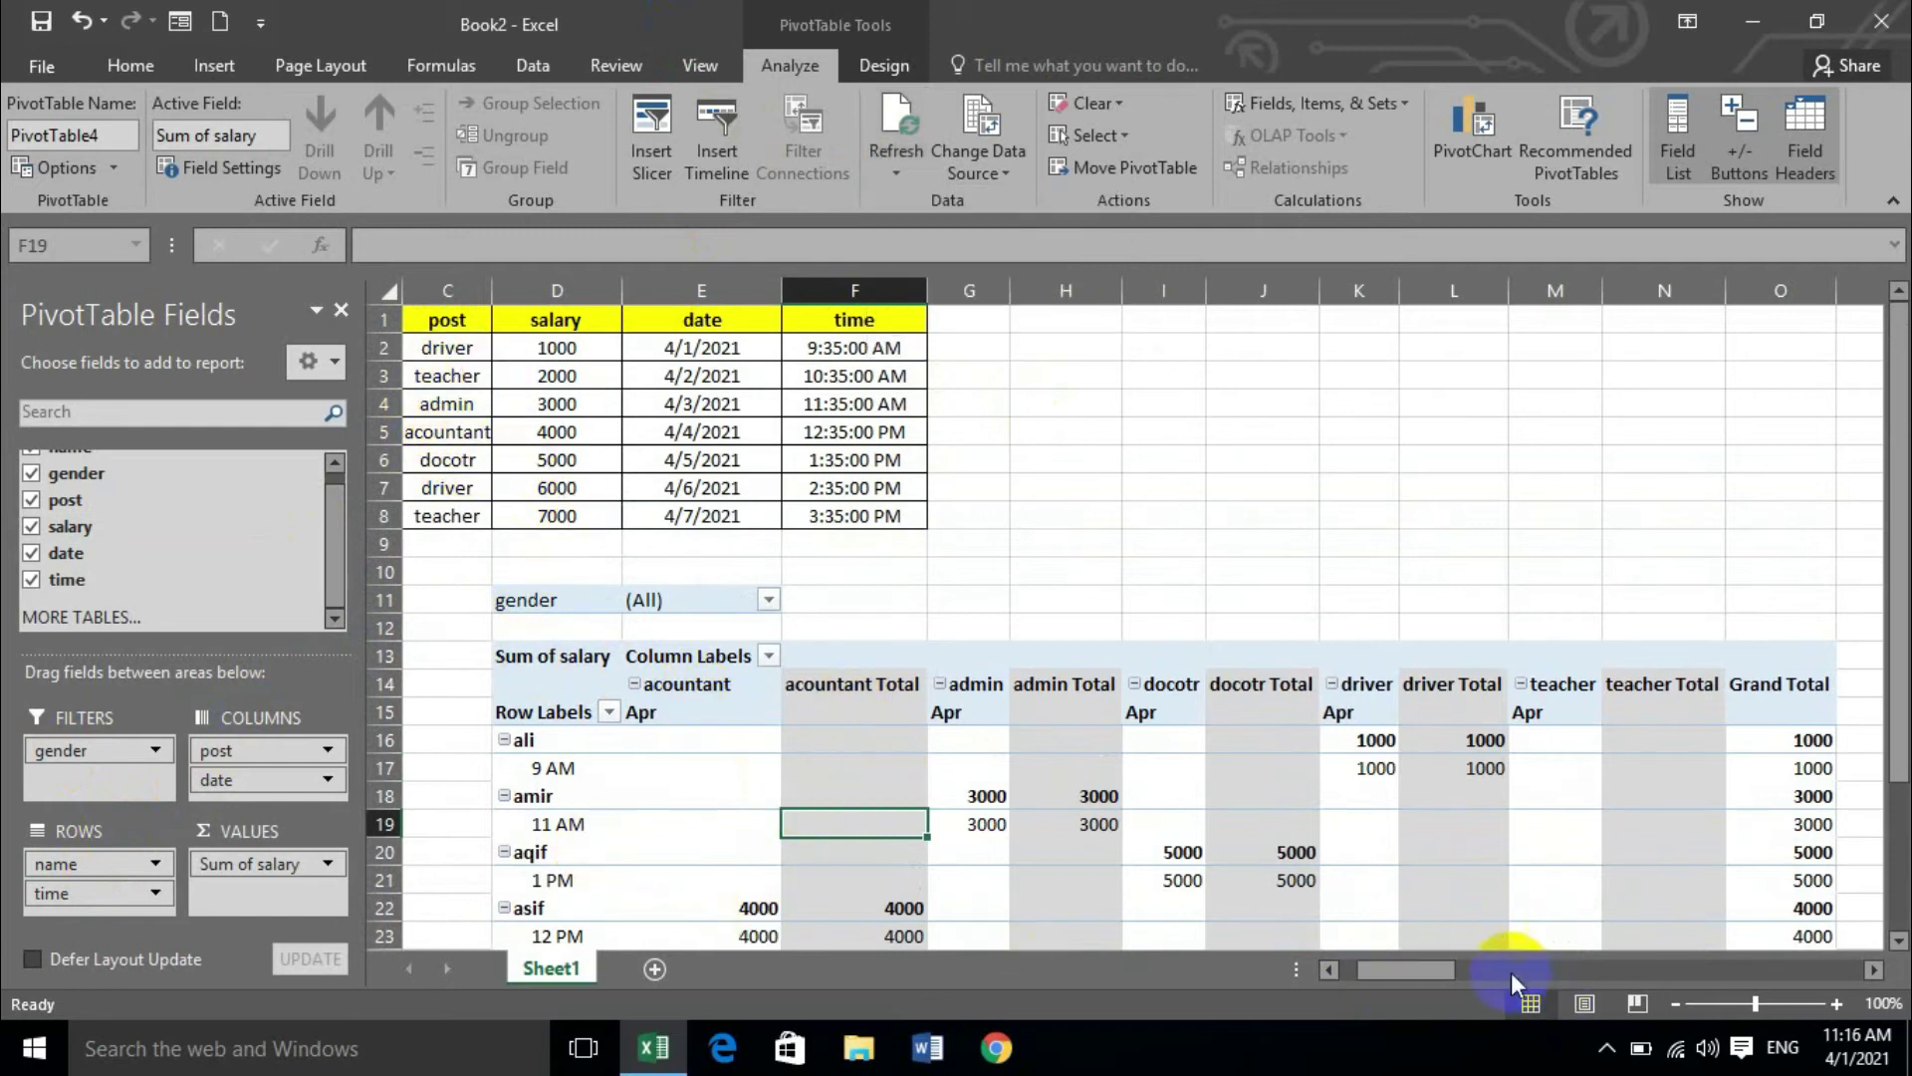
- Replace the employee name in cell A6 of the source table with a different name
left_click_drag(1416, 974, 1365, 976)
left_click(453, 487)
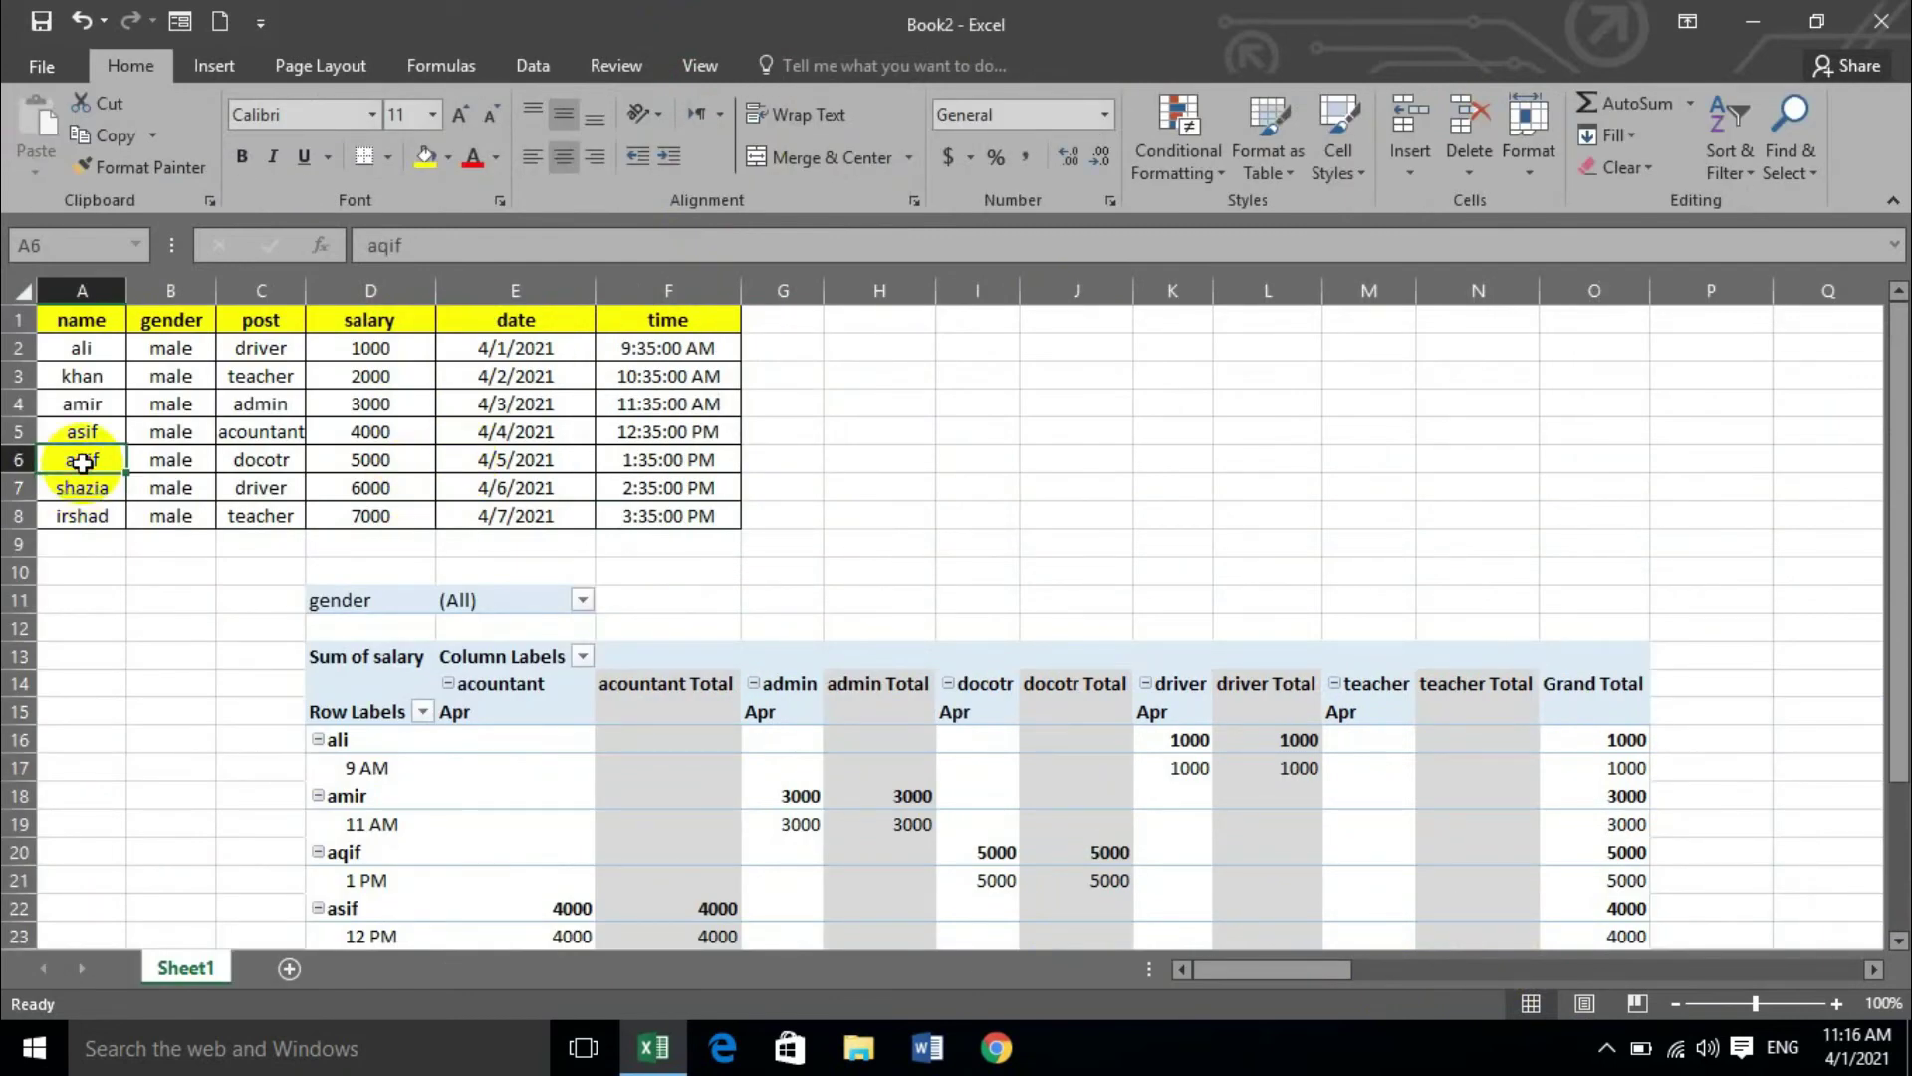
type("a")
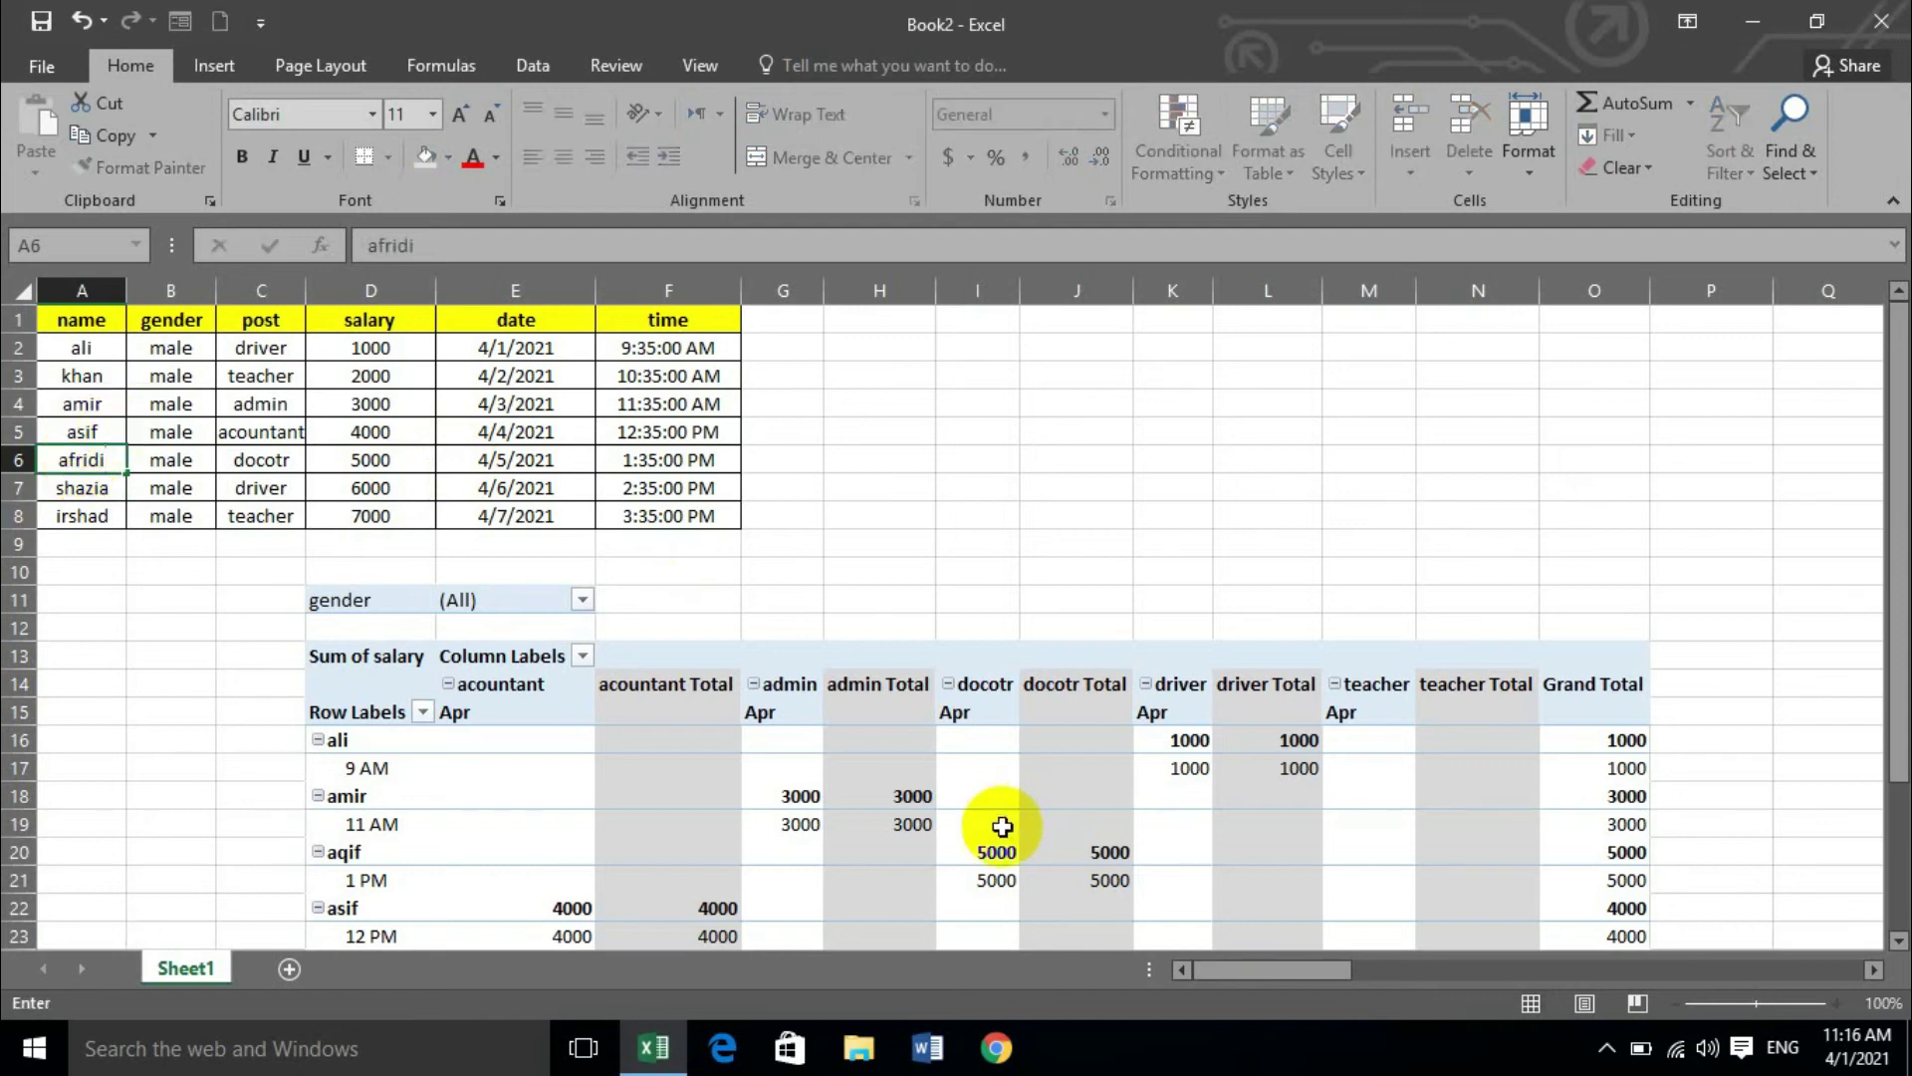
- Apply Refresh All to update the PivotTable from the edited source table and check its row labels
scroll(867, 777, "down", 2)
left_click(683, 681)
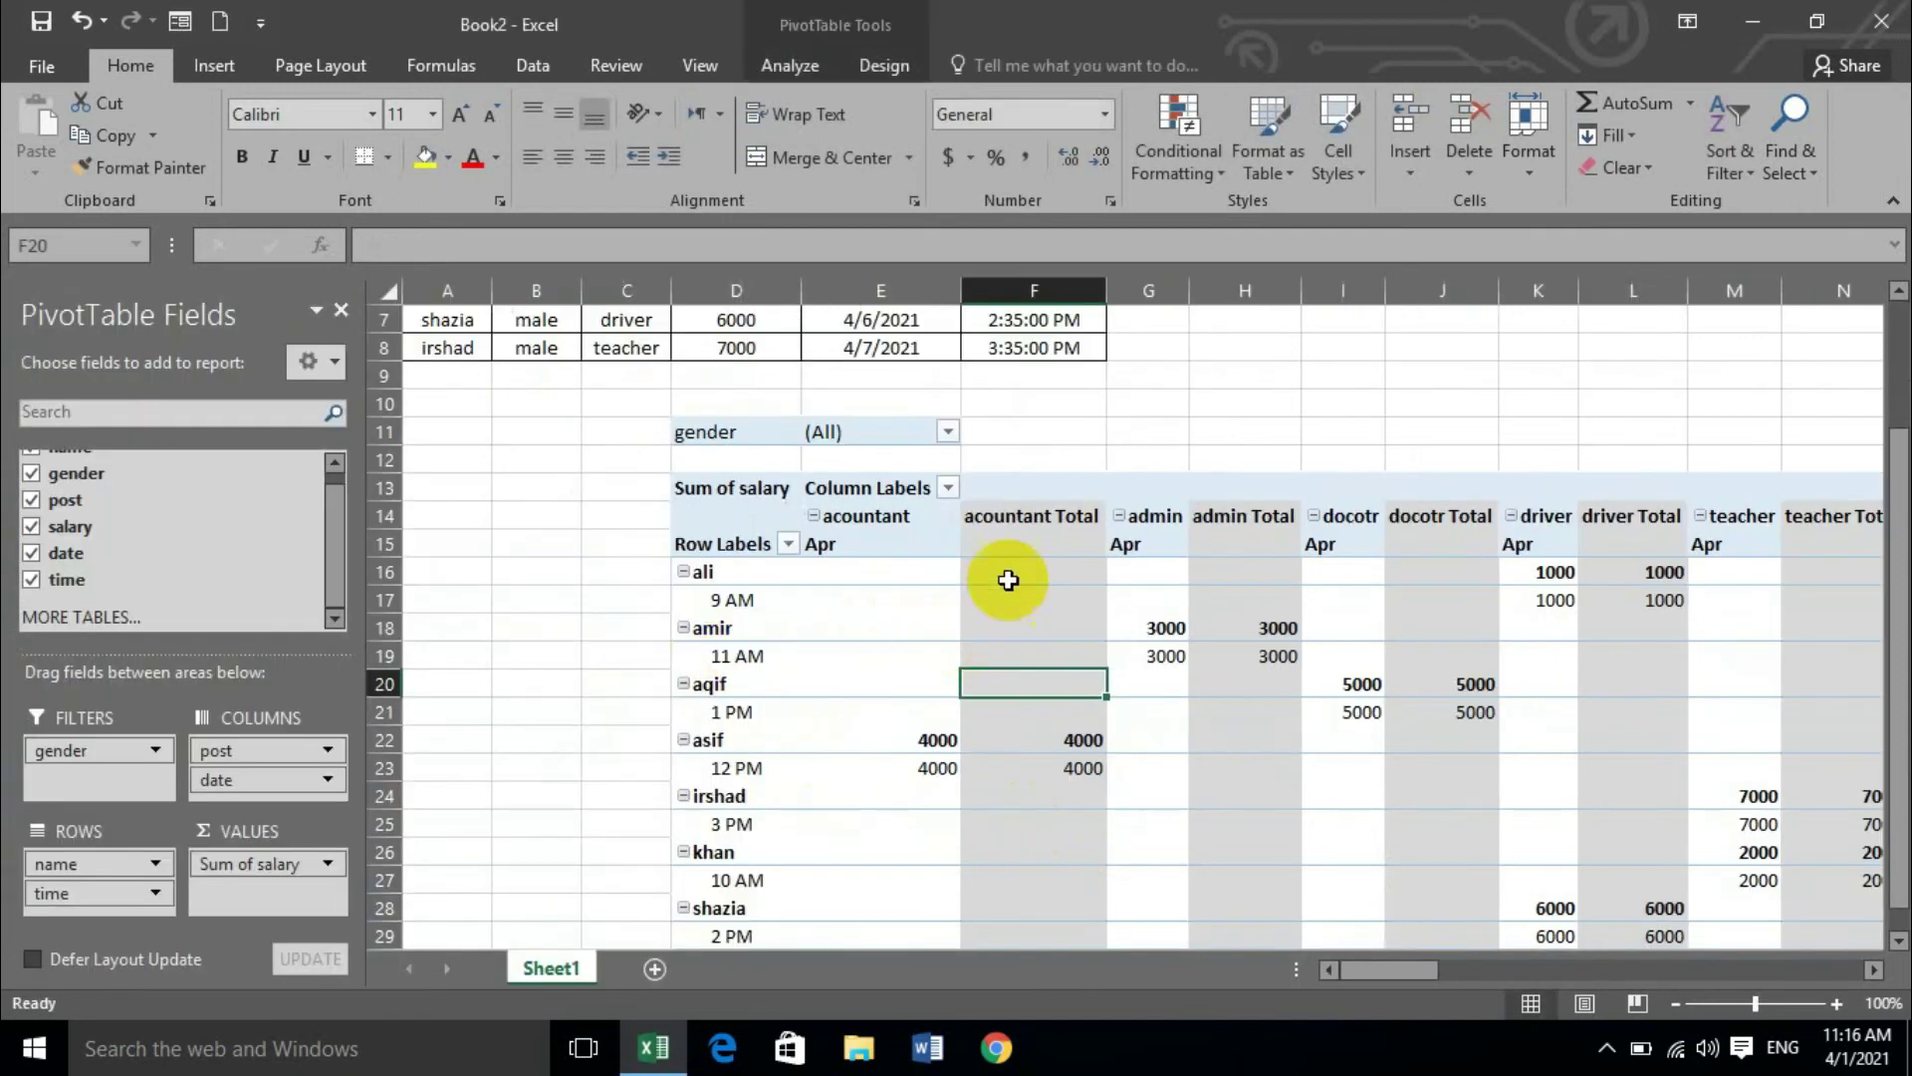
left_click(790, 65)
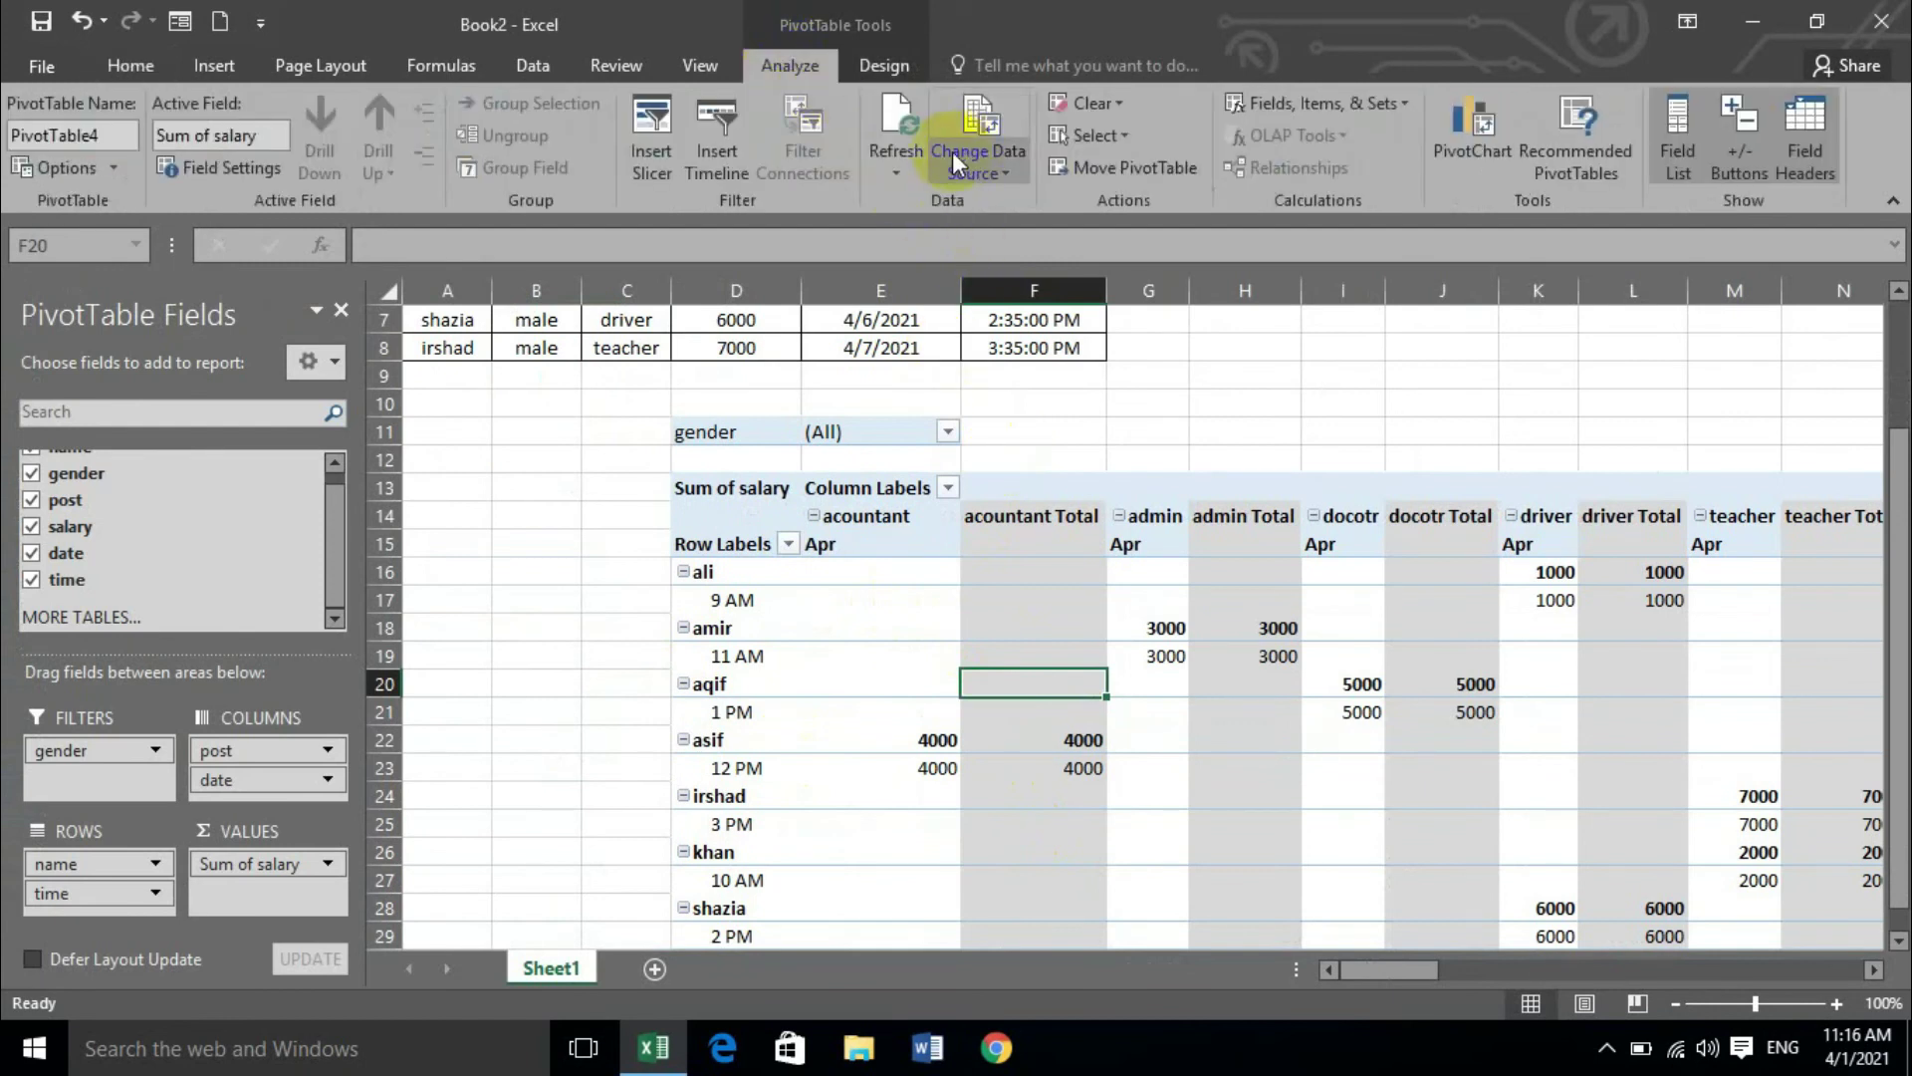
left_click(918, 159)
left_click(920, 240)
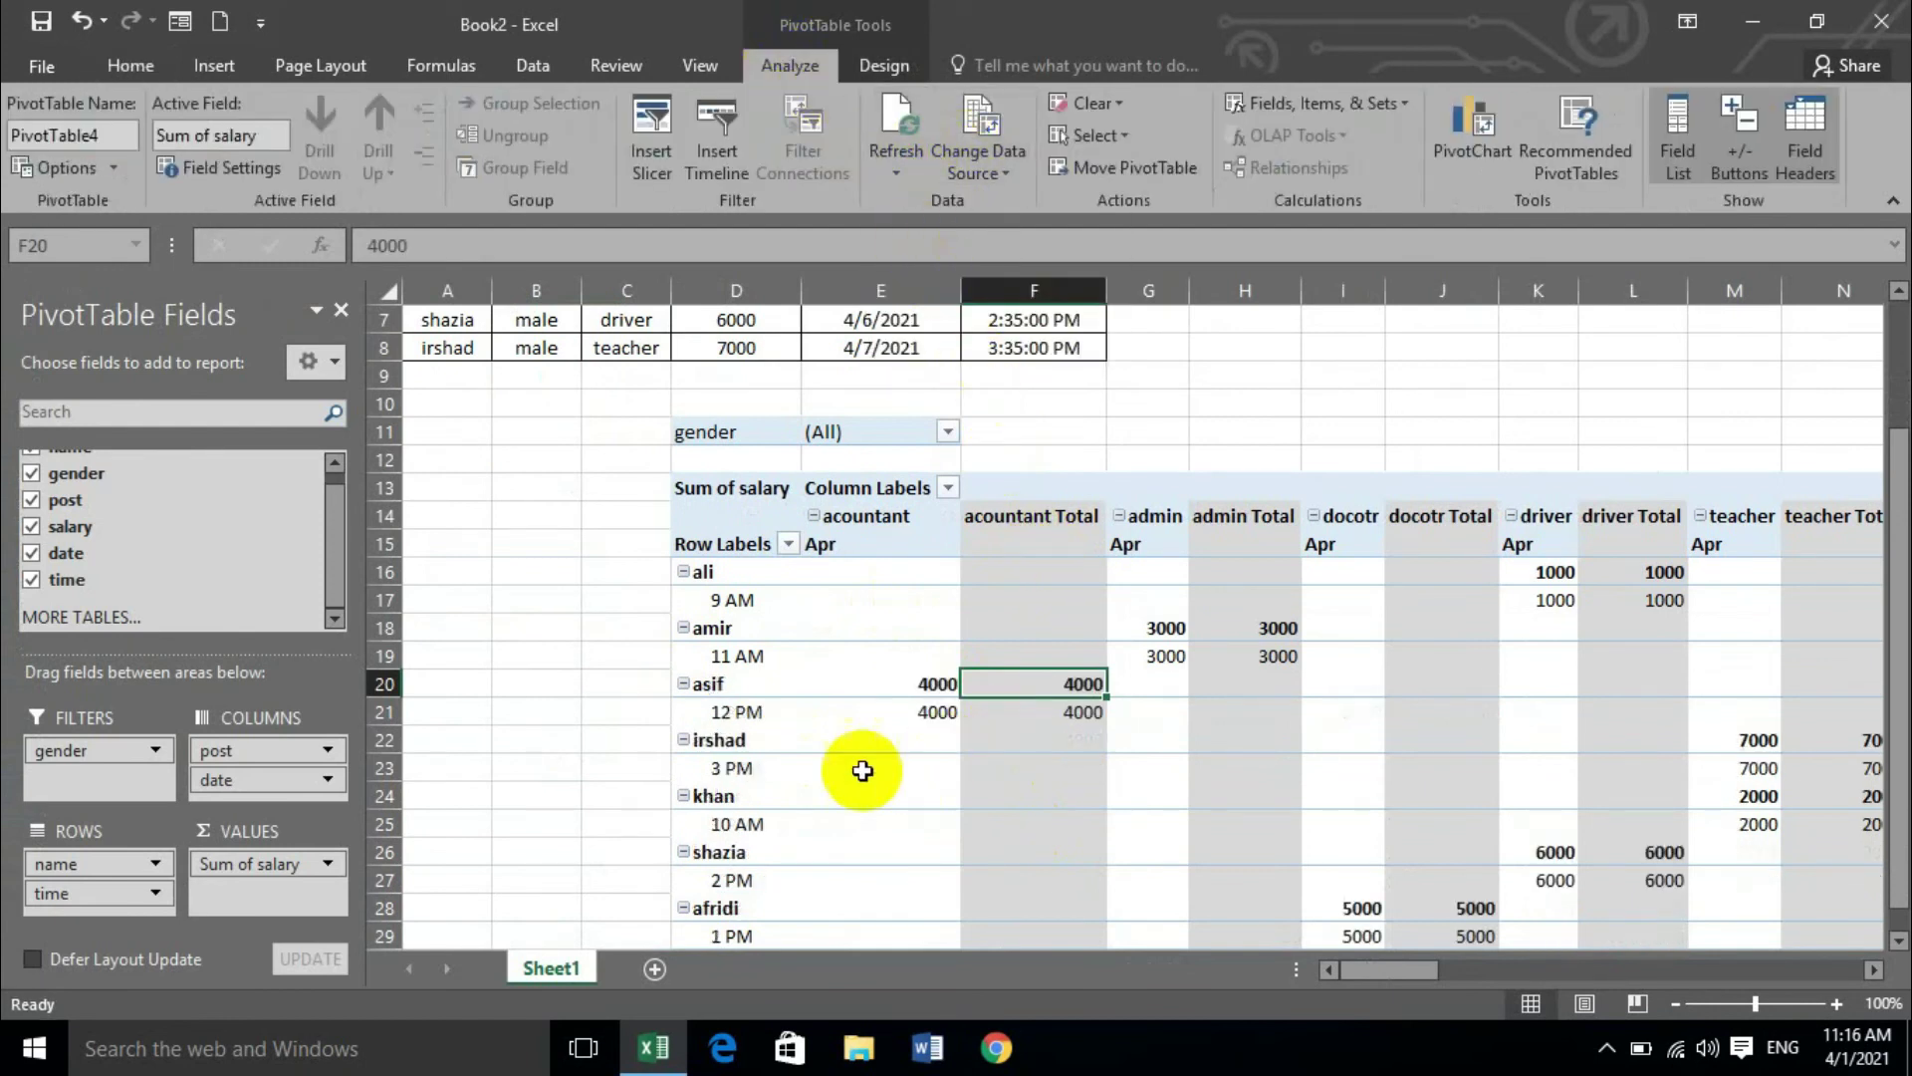
scroll(837, 737, "down", 3)
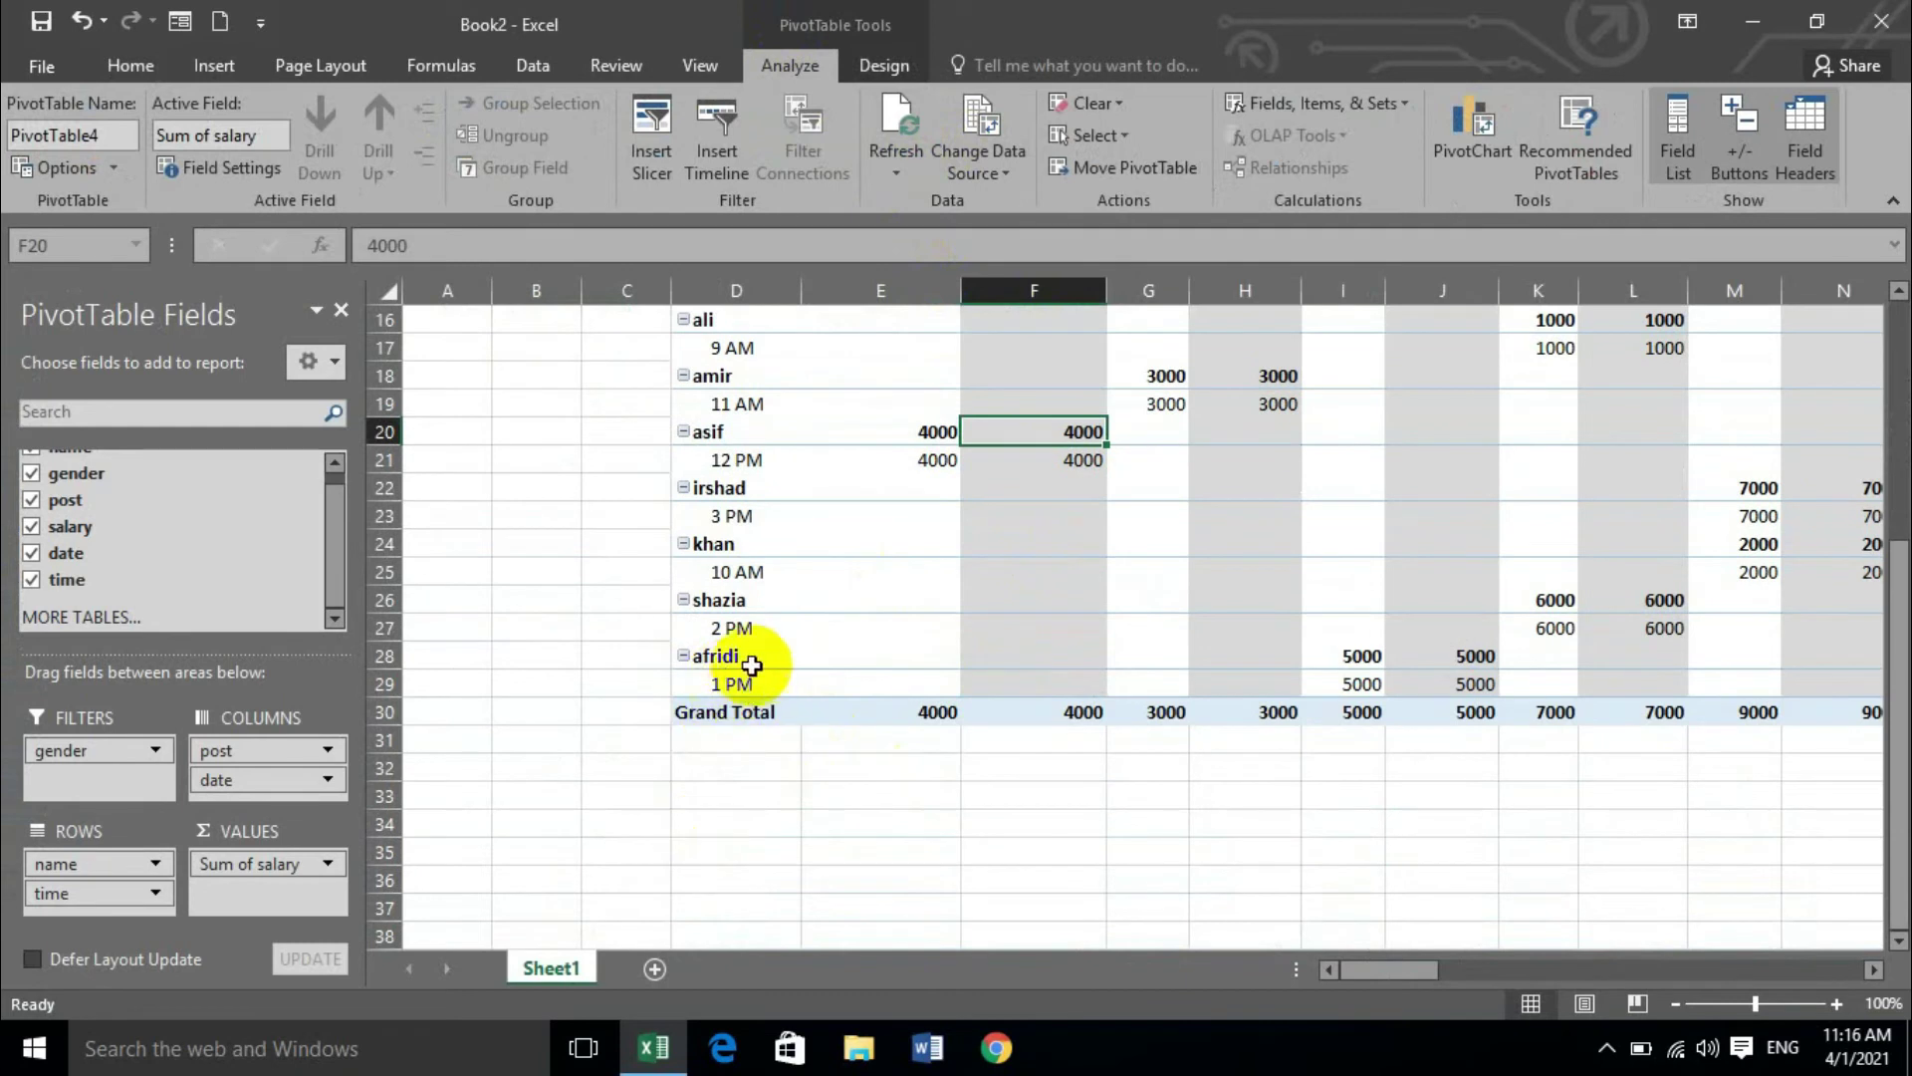
scroll(759, 705, "up", 4)
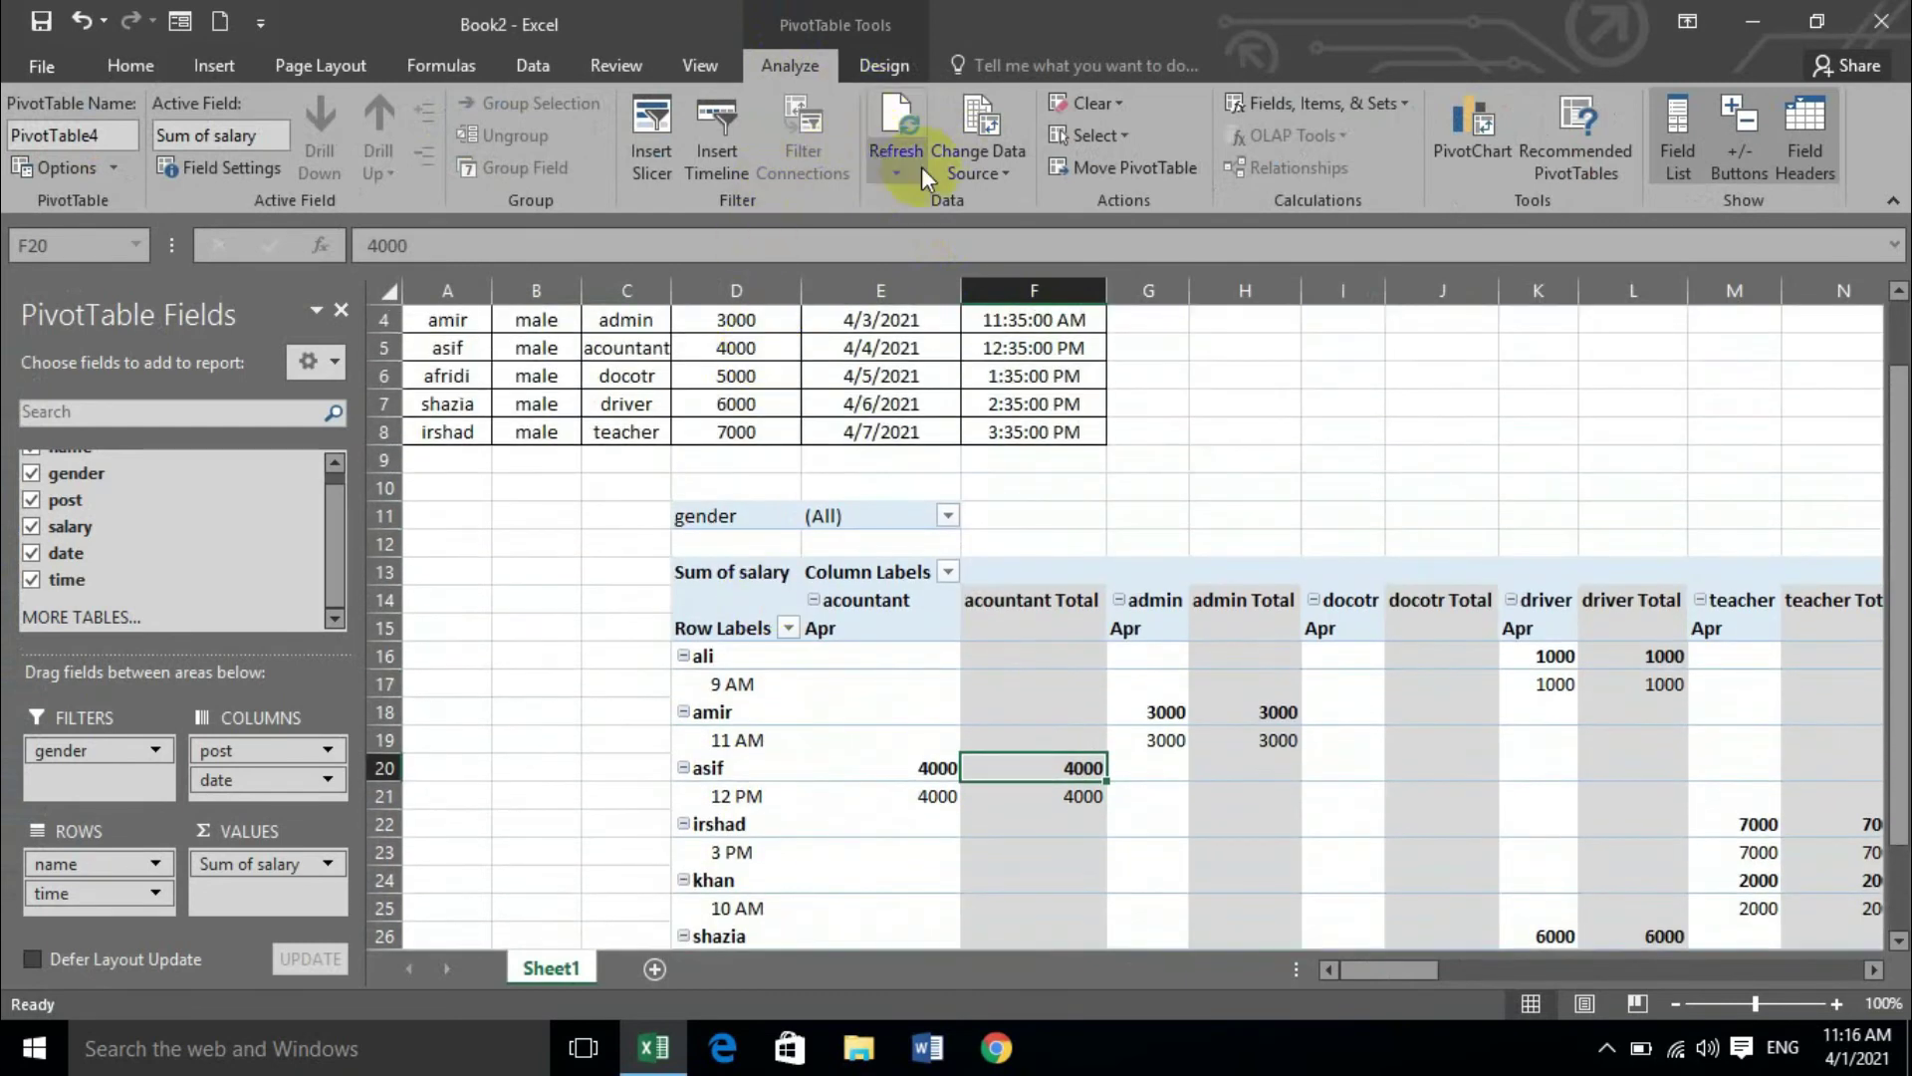
- Try to change the PivotTable's data source to the range A1:D7 on Sheet1, leaving the dialog without applying it
left_click(889, 152)
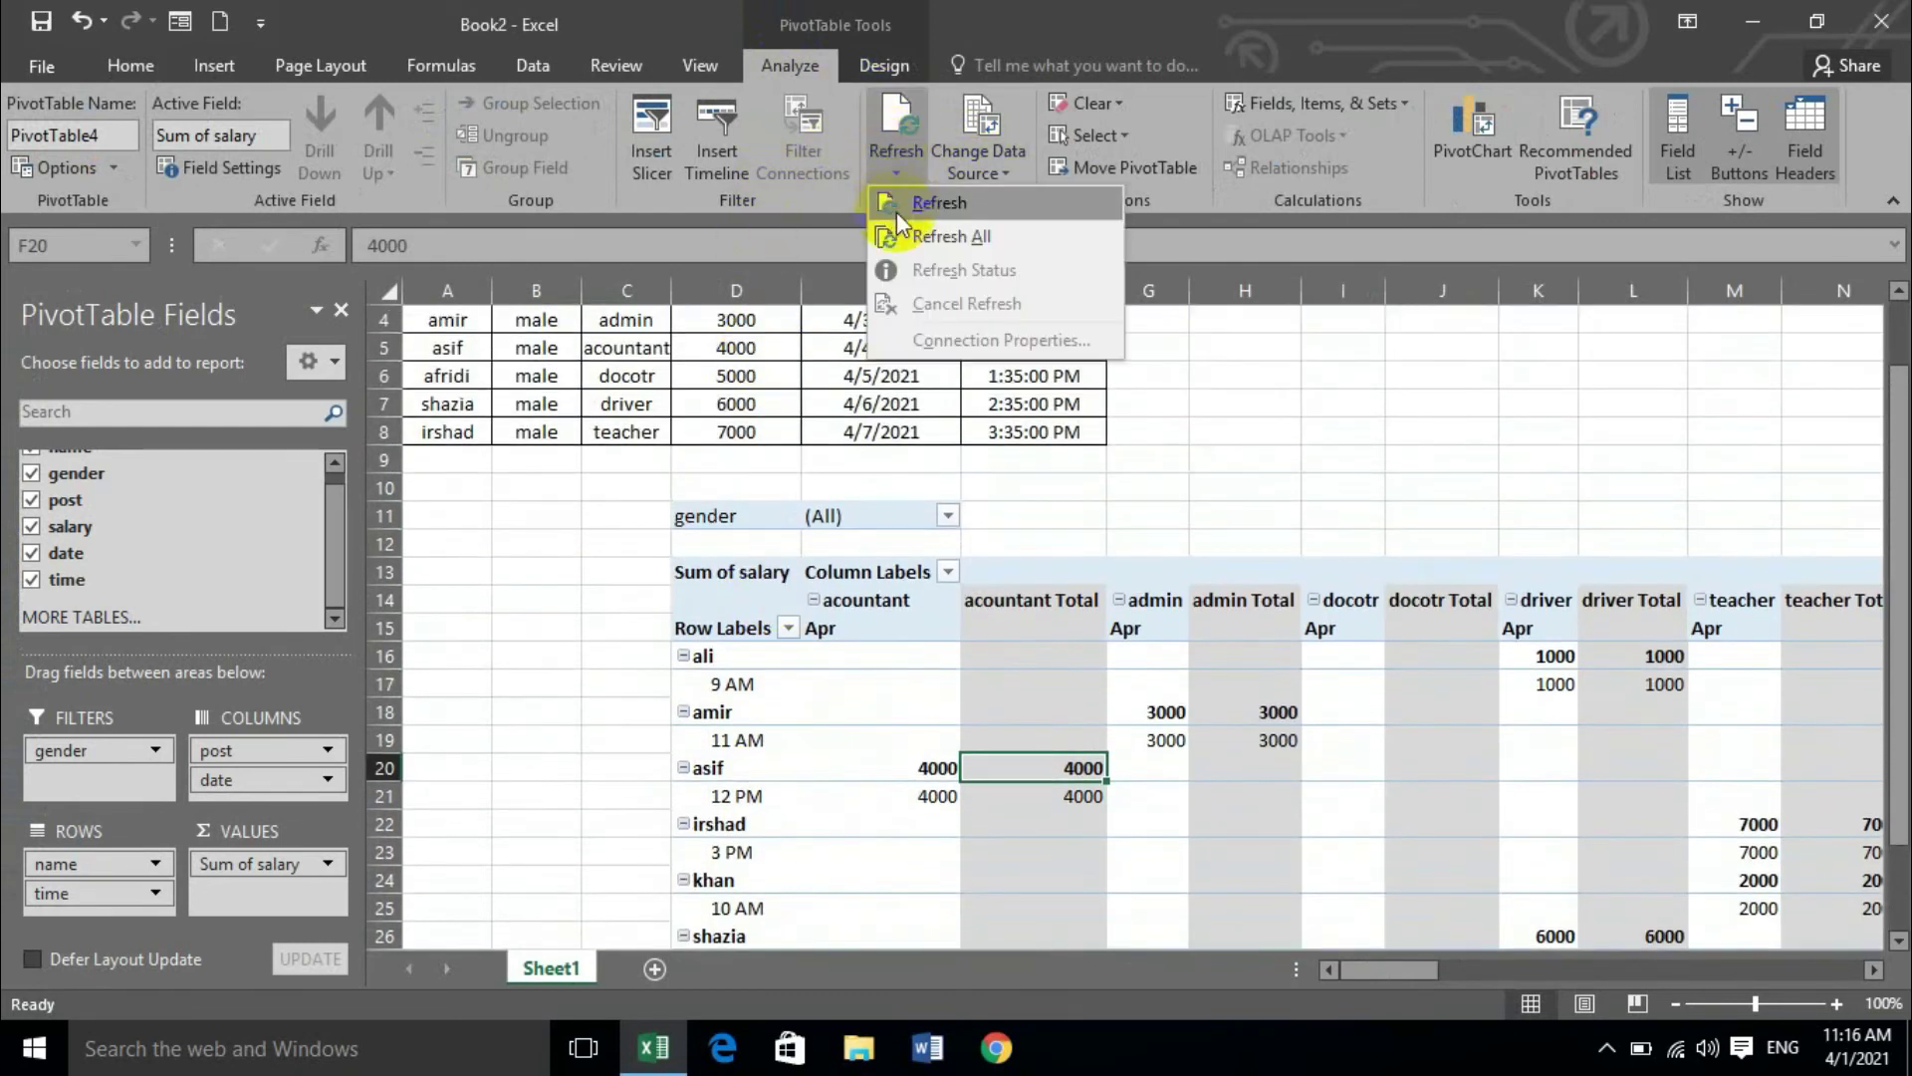
left_click(1001, 154)
scroll(900, 623, "down", 6)
scroll(896, 644, "up", 4)
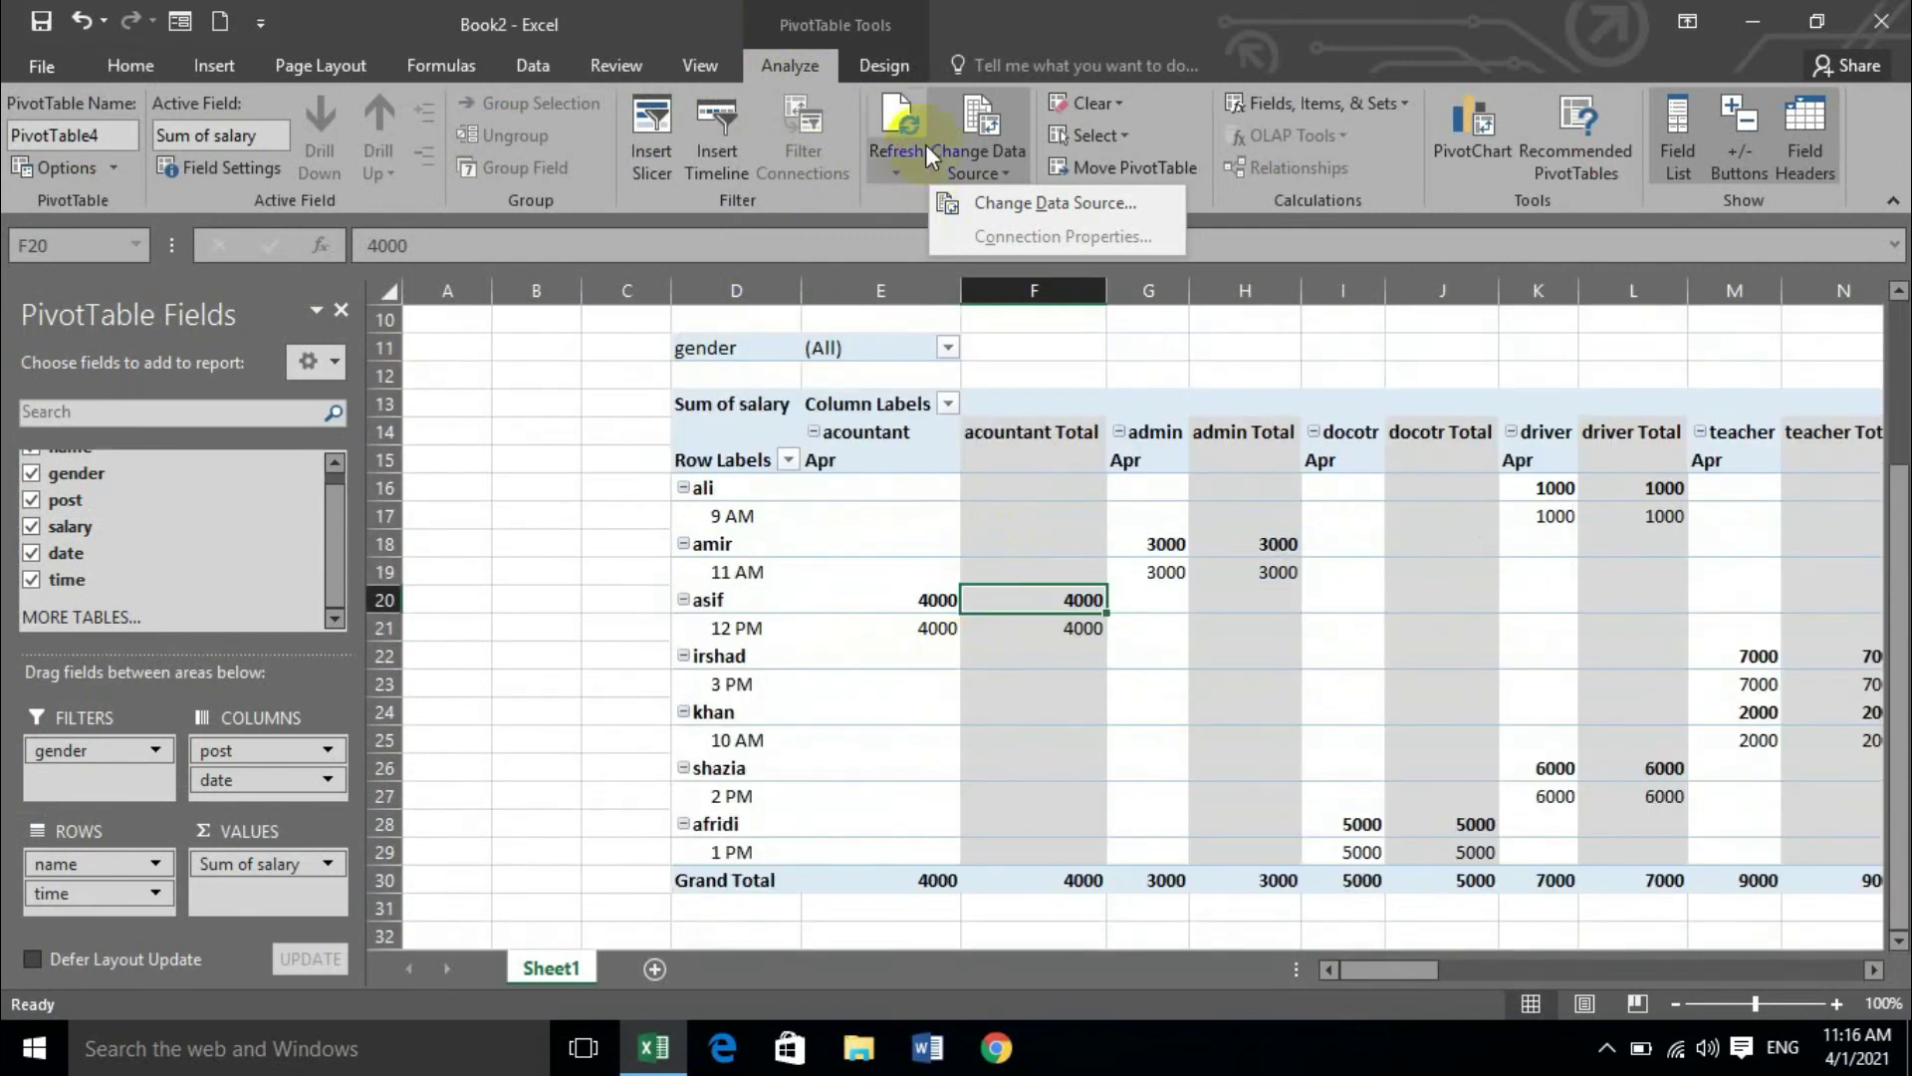
left_click(1023, 205)
left_click(419, 319)
left_click_drag(419, 319, 735, 486)
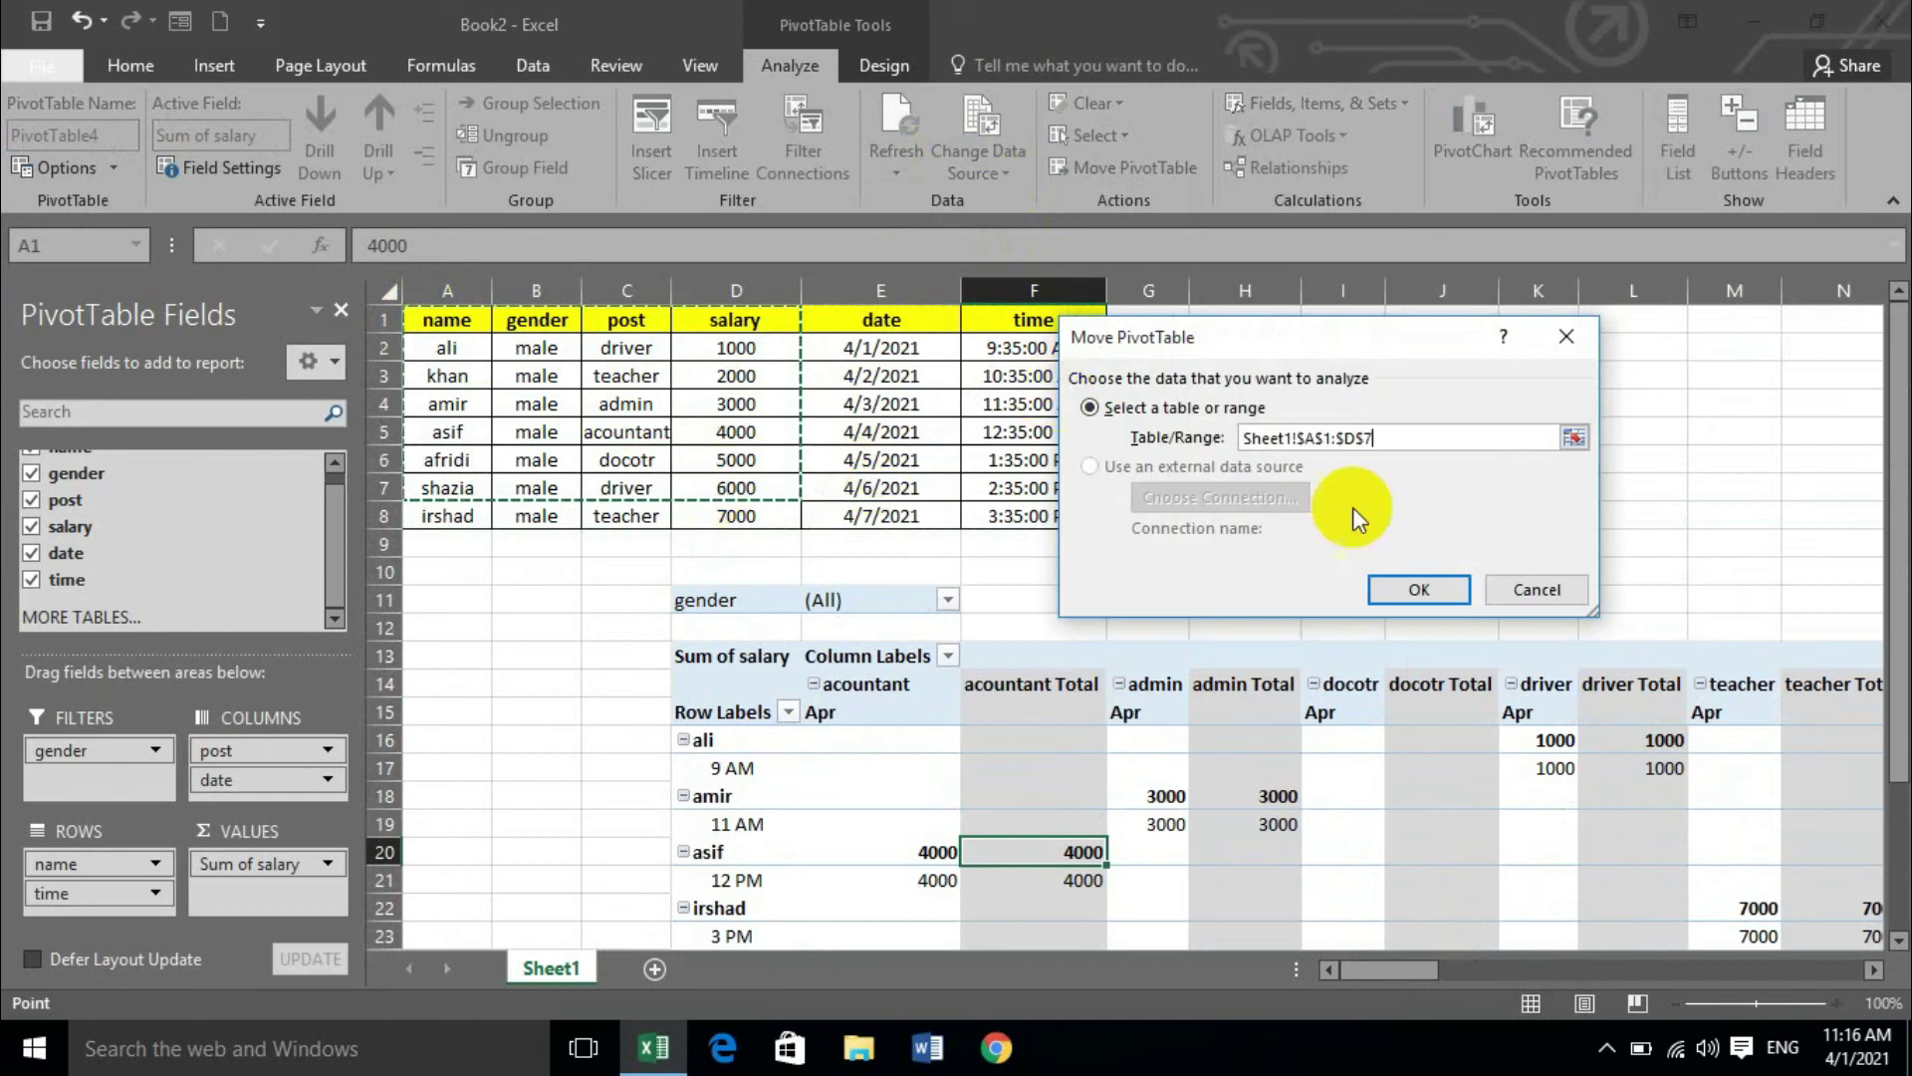
left_click(1536, 590)
scroll(1161, 611, "down", 5)
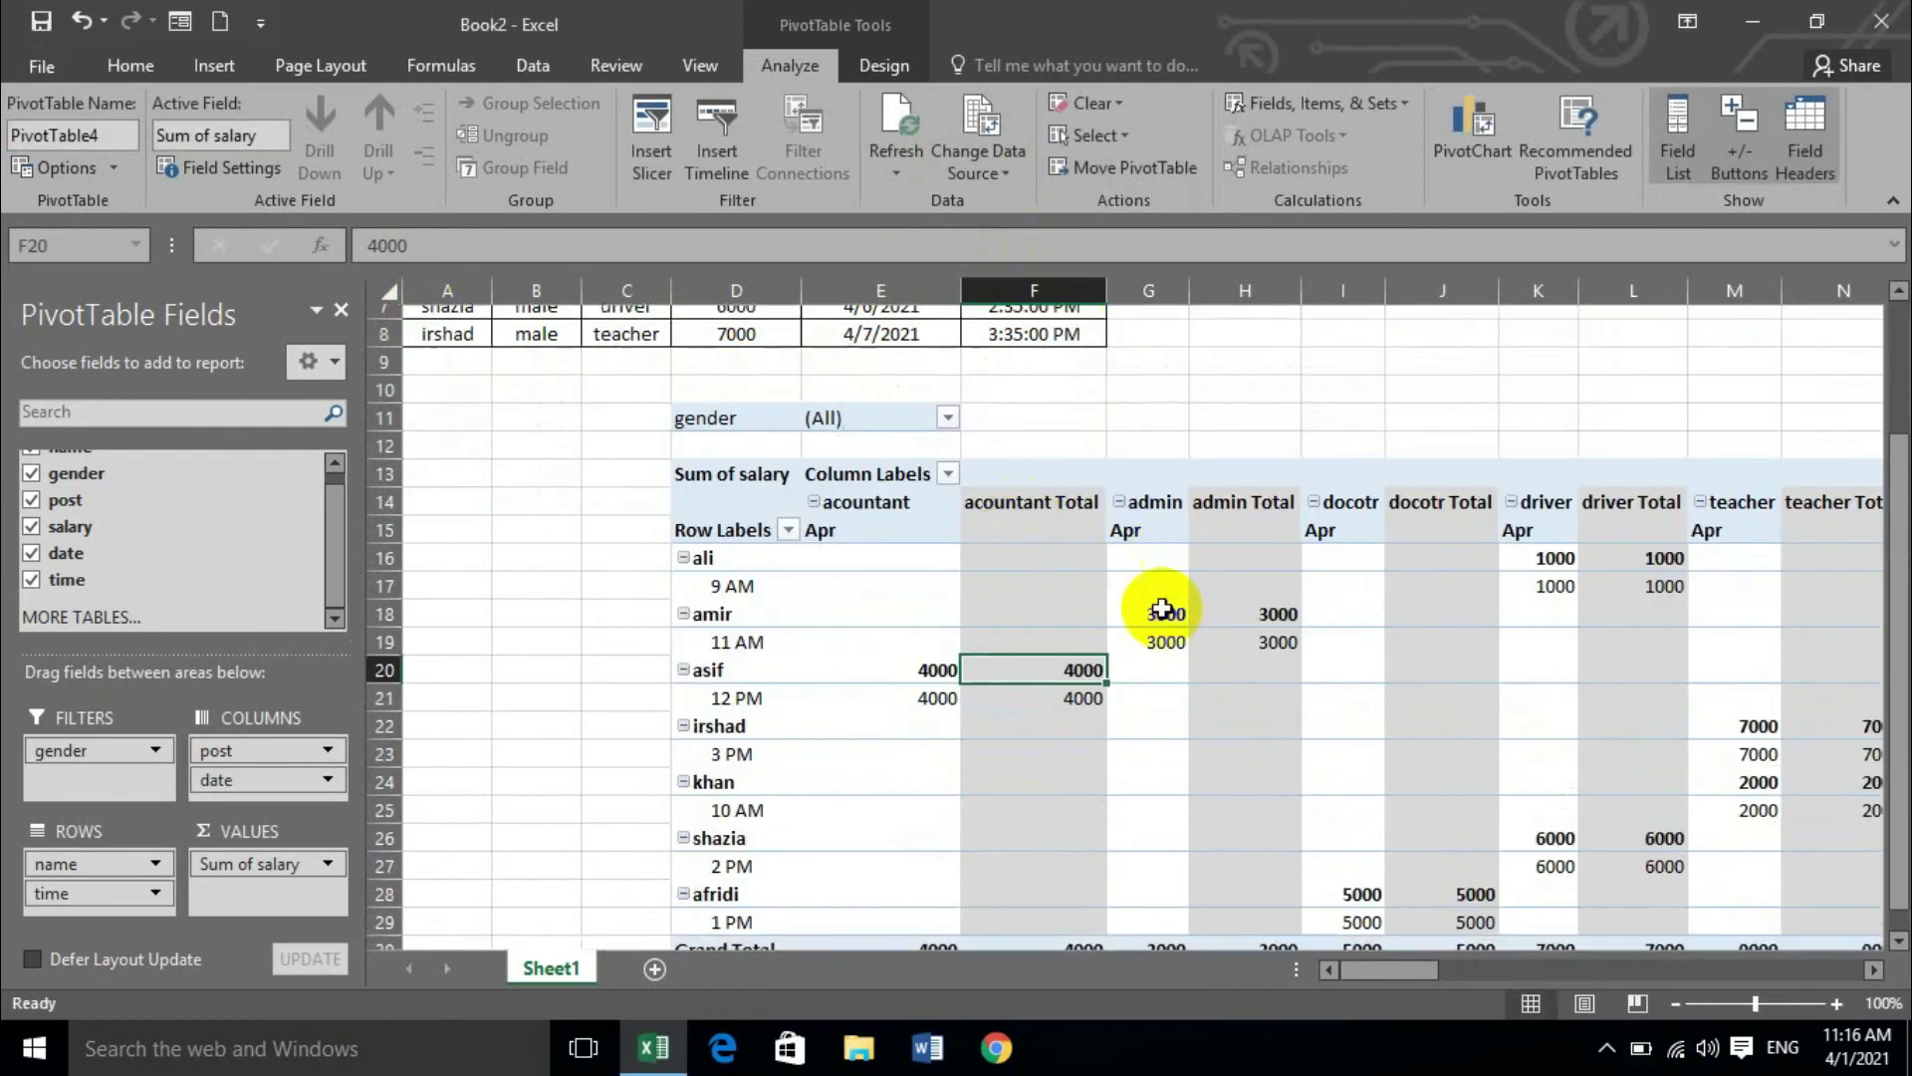
left_click(991, 140)
left_click(1644, 589)
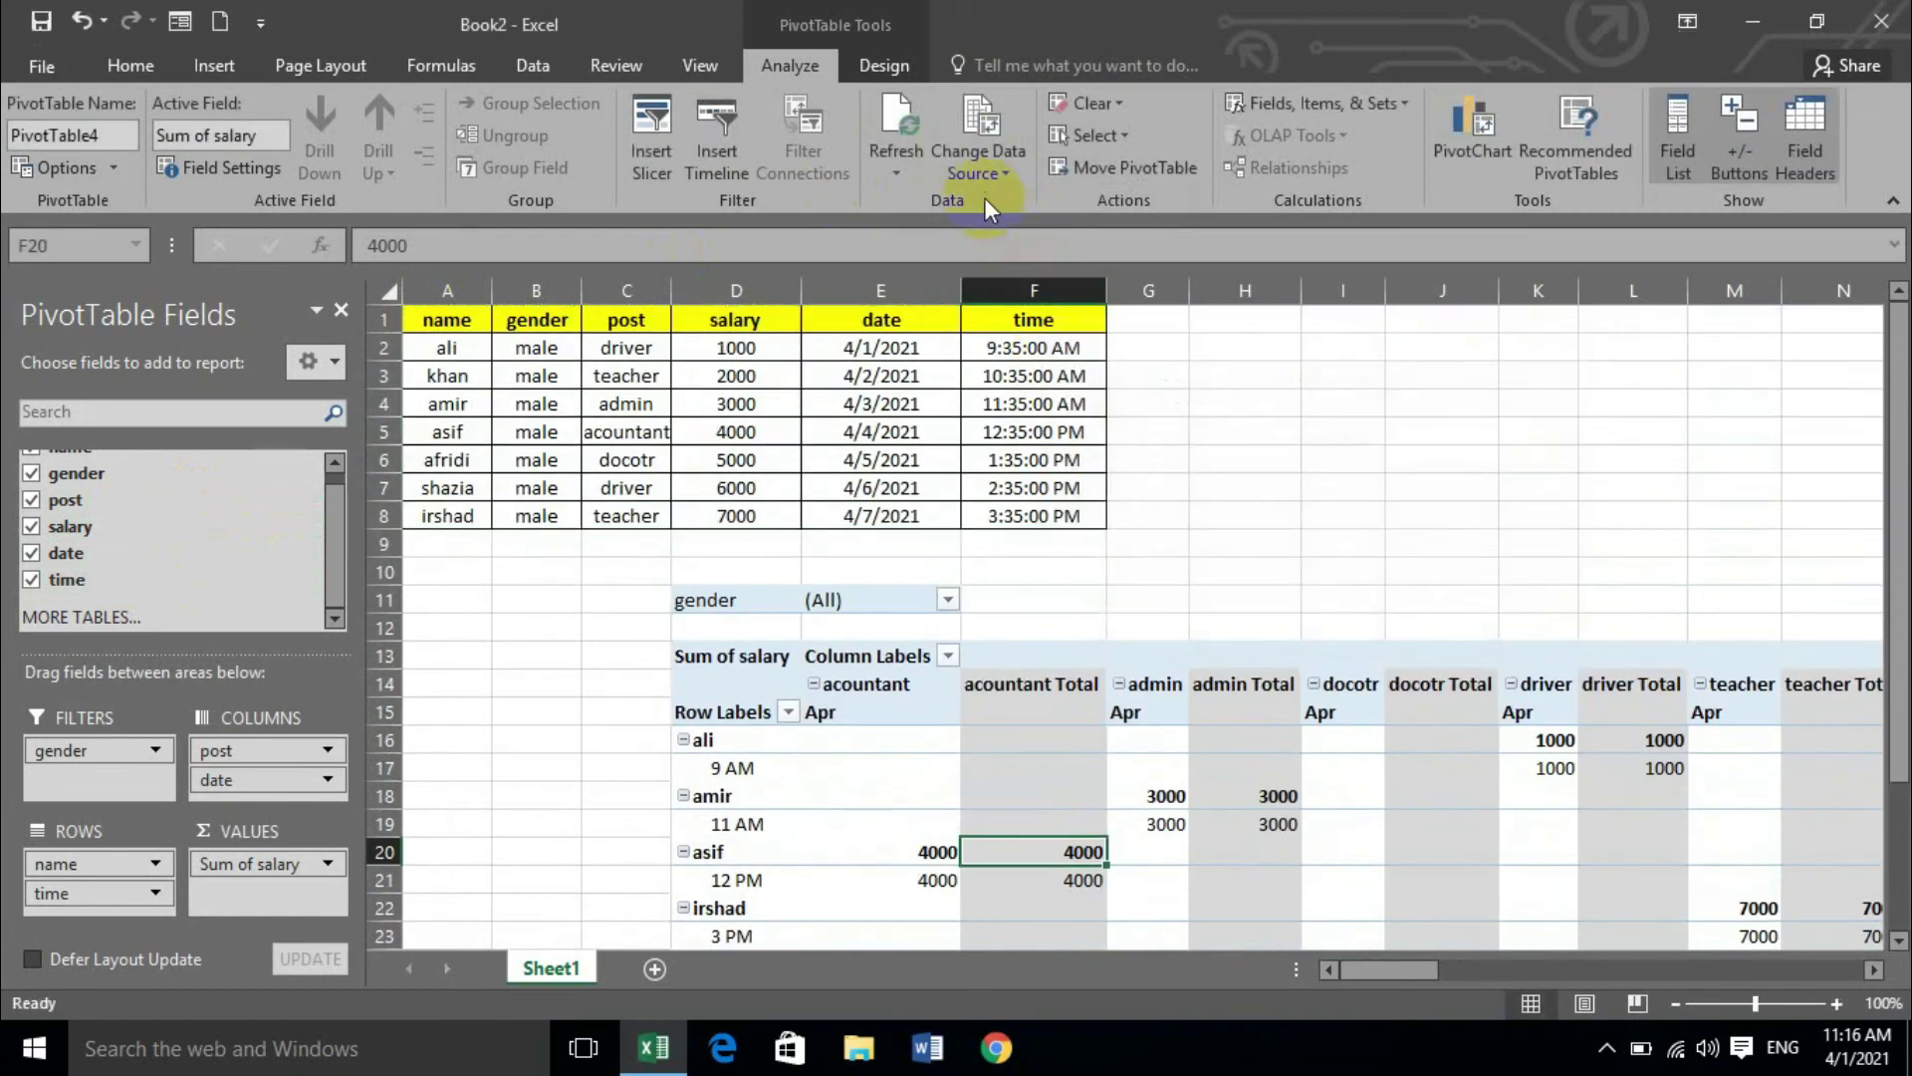
left_click(981, 171)
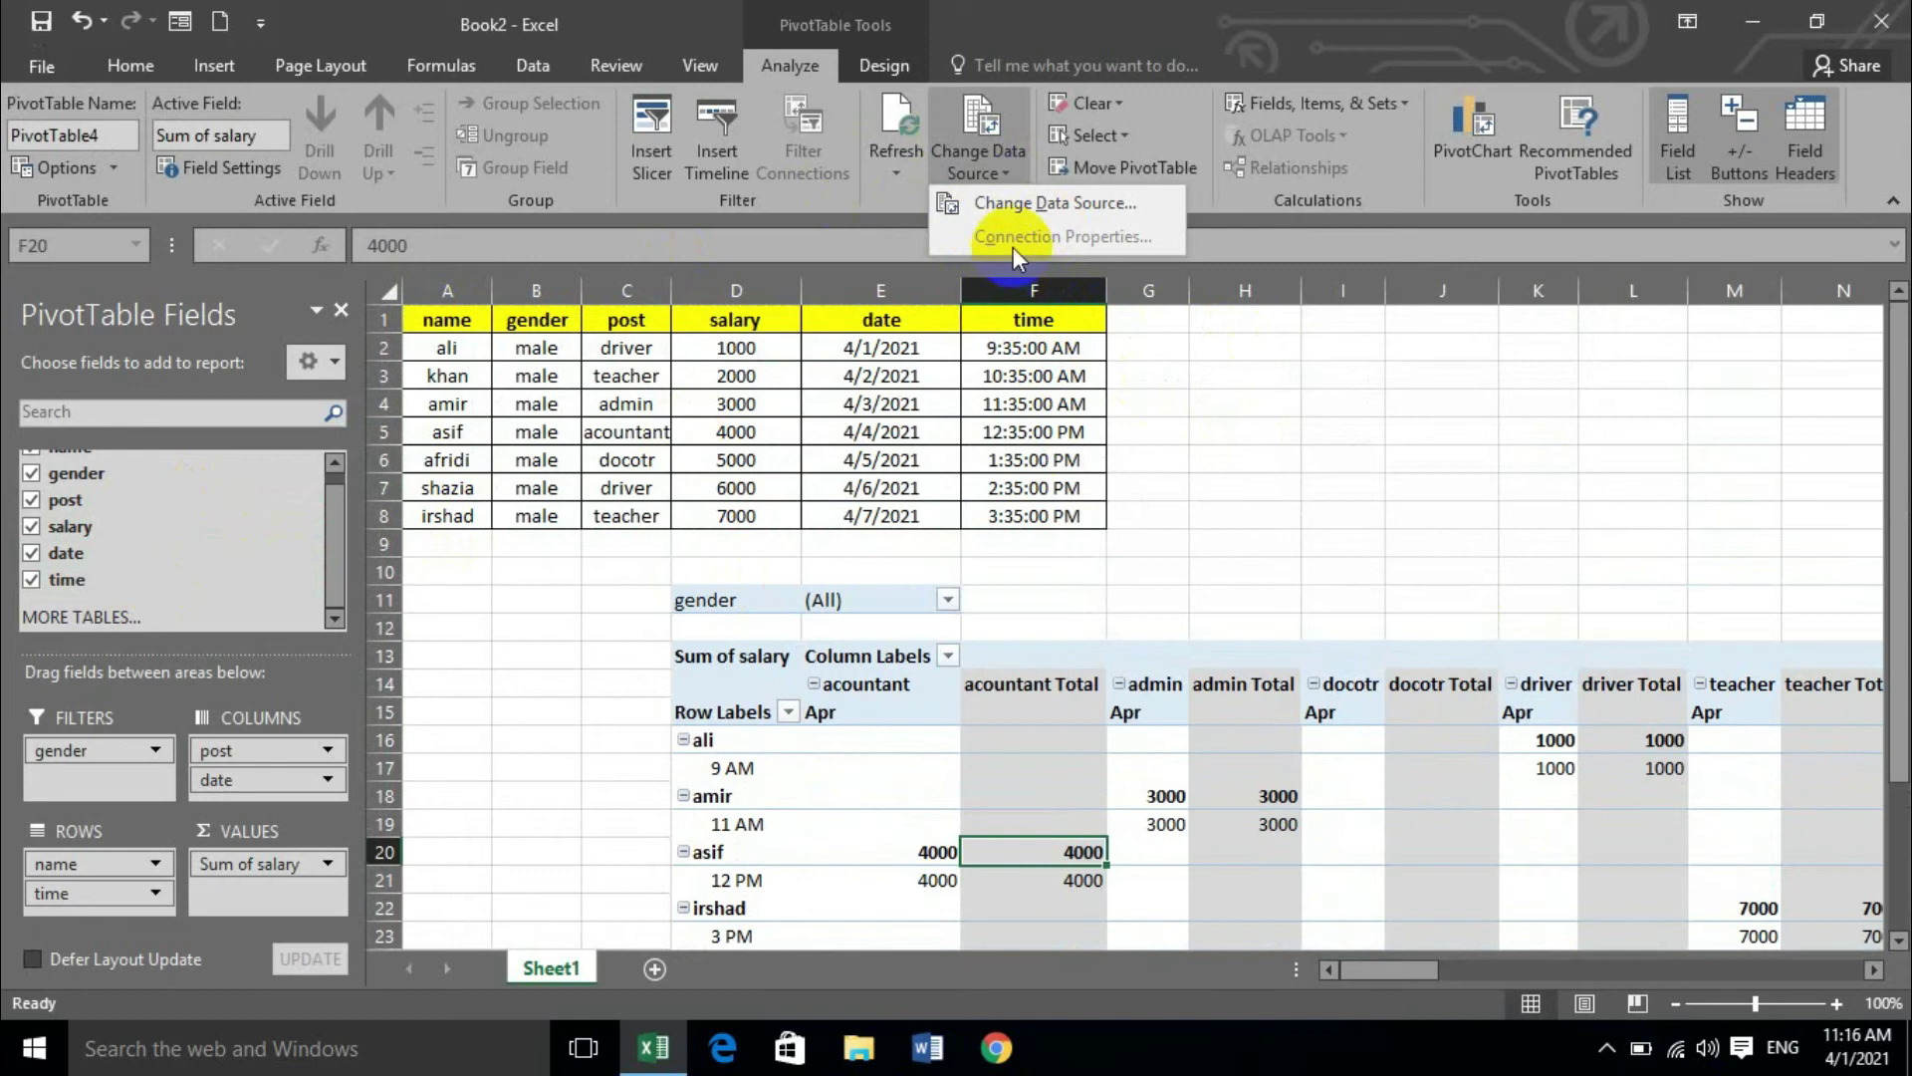
left_click(1307, 468)
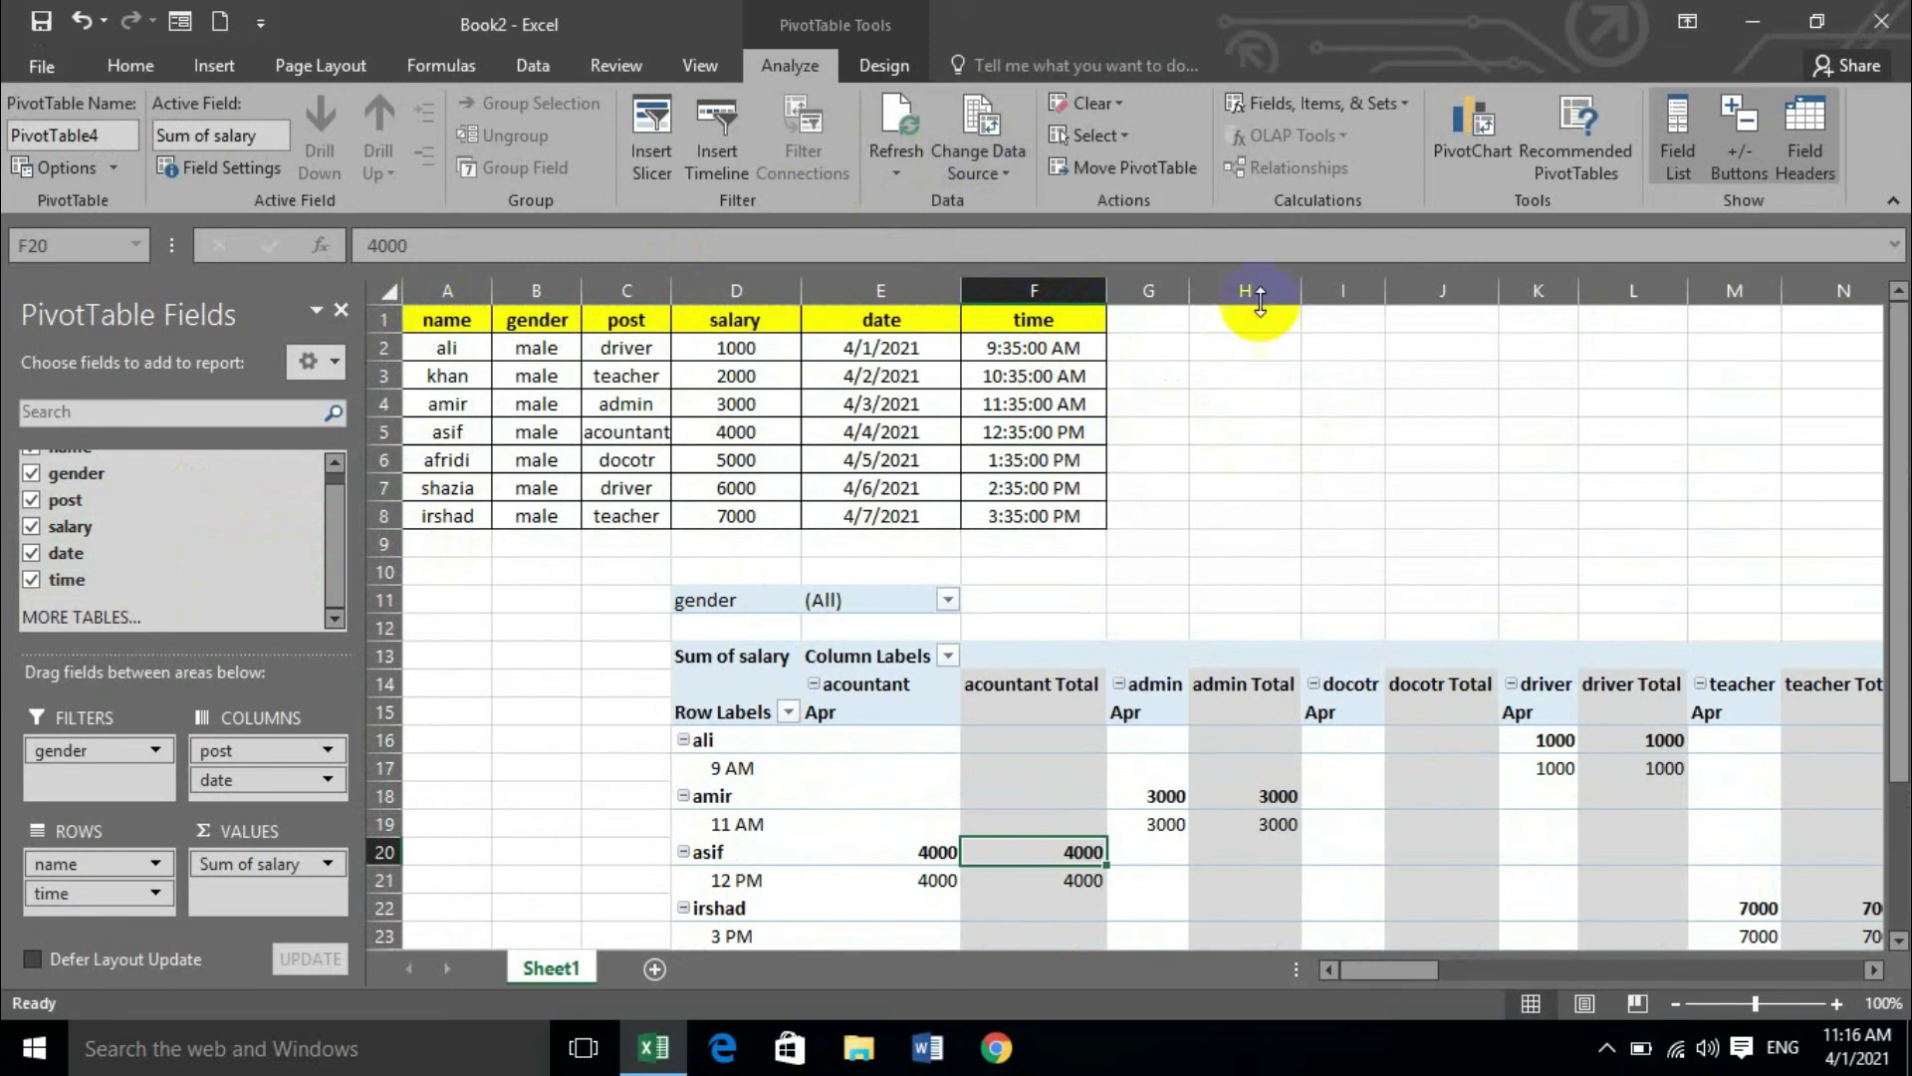
- Clear all fields and filters from the PivotTable, leaving the source table intact
scroll(1261, 498, "down", 1)
left_click(1118, 100)
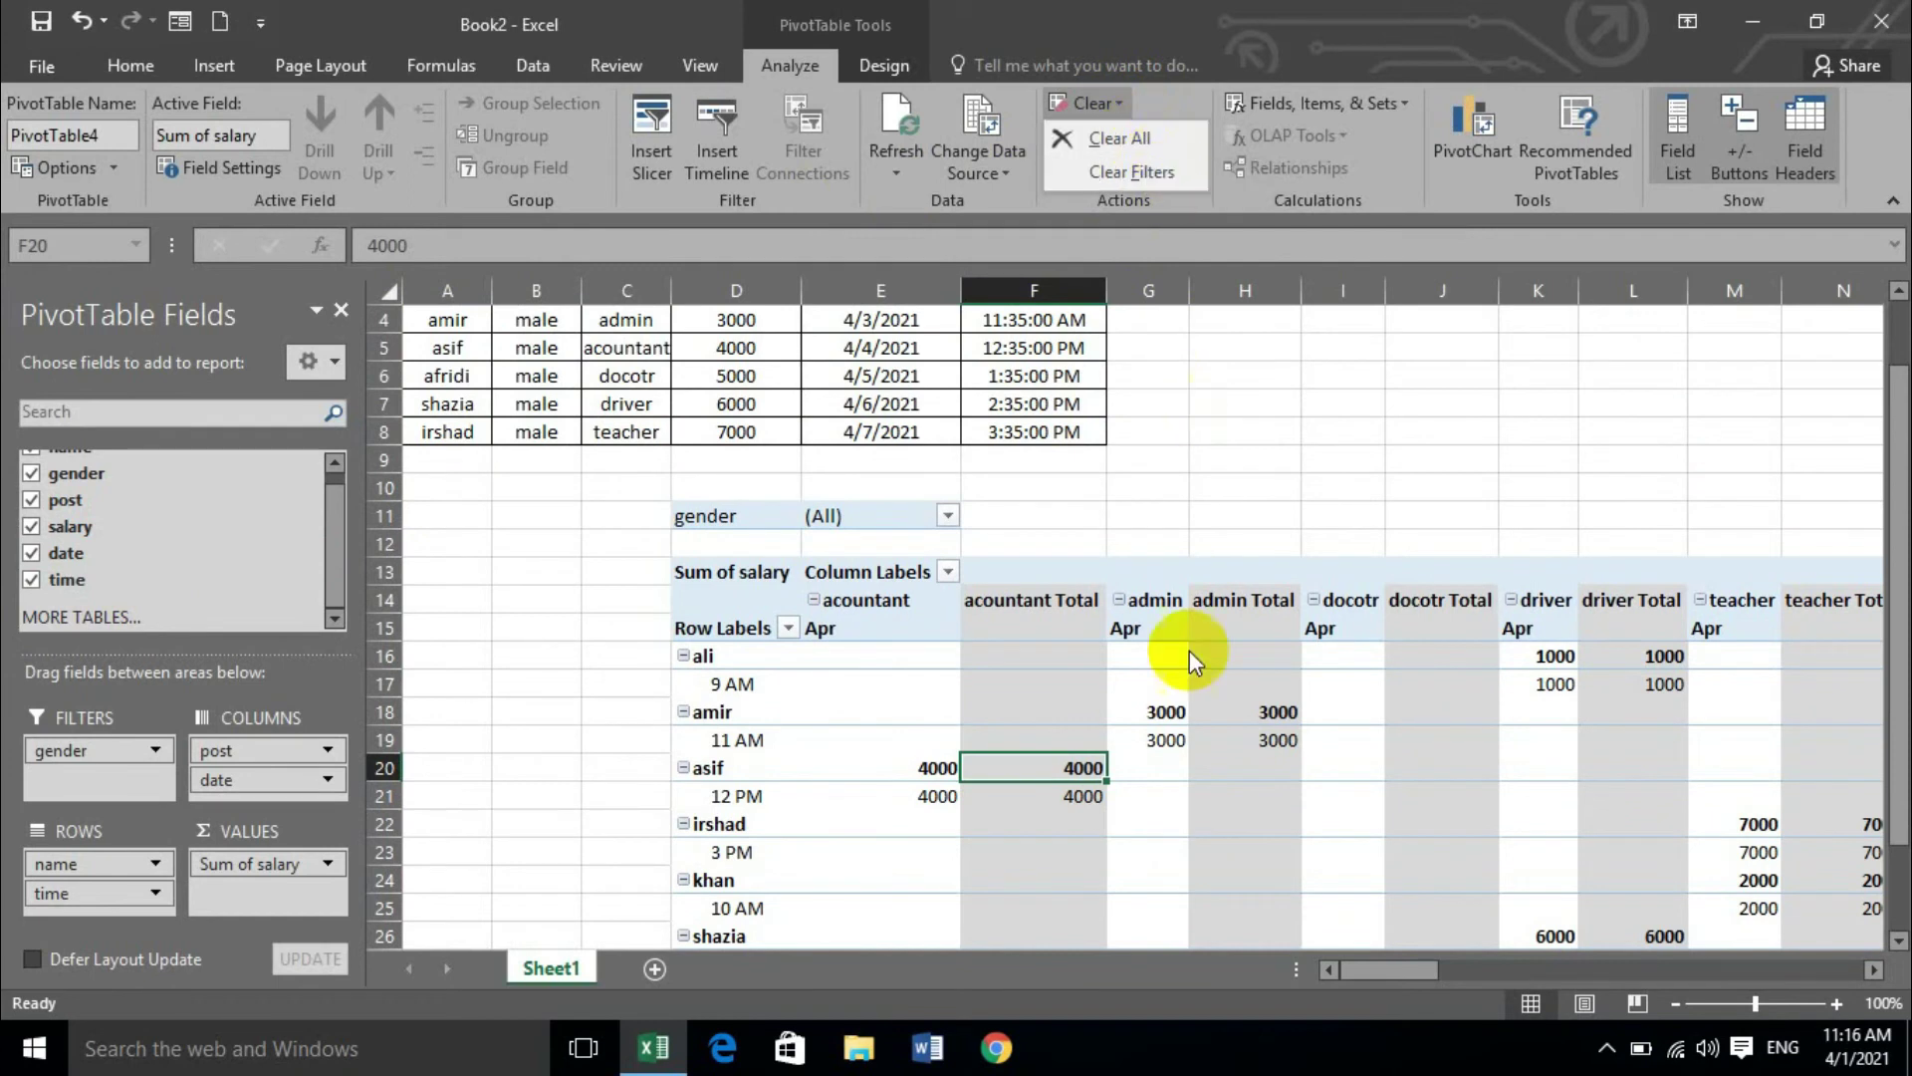
left_click(1120, 142)
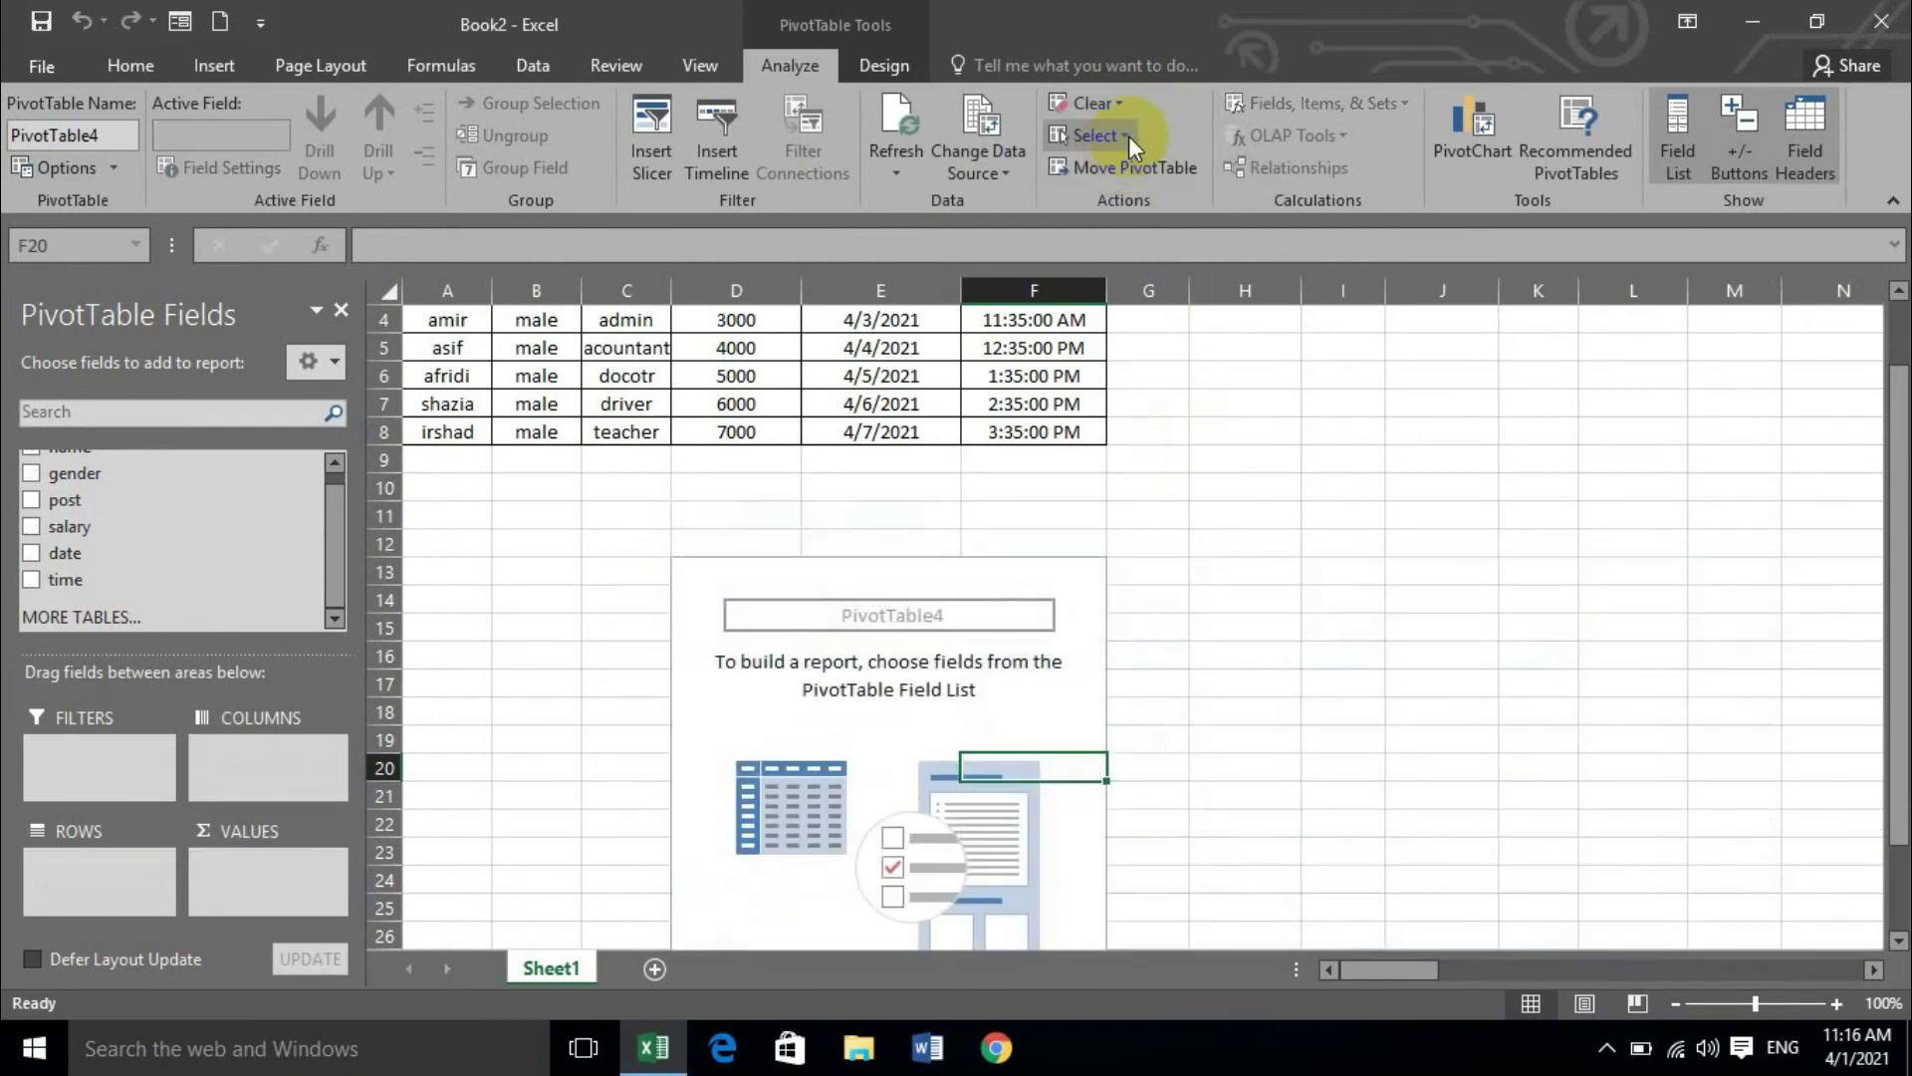
left_click(1257, 657)
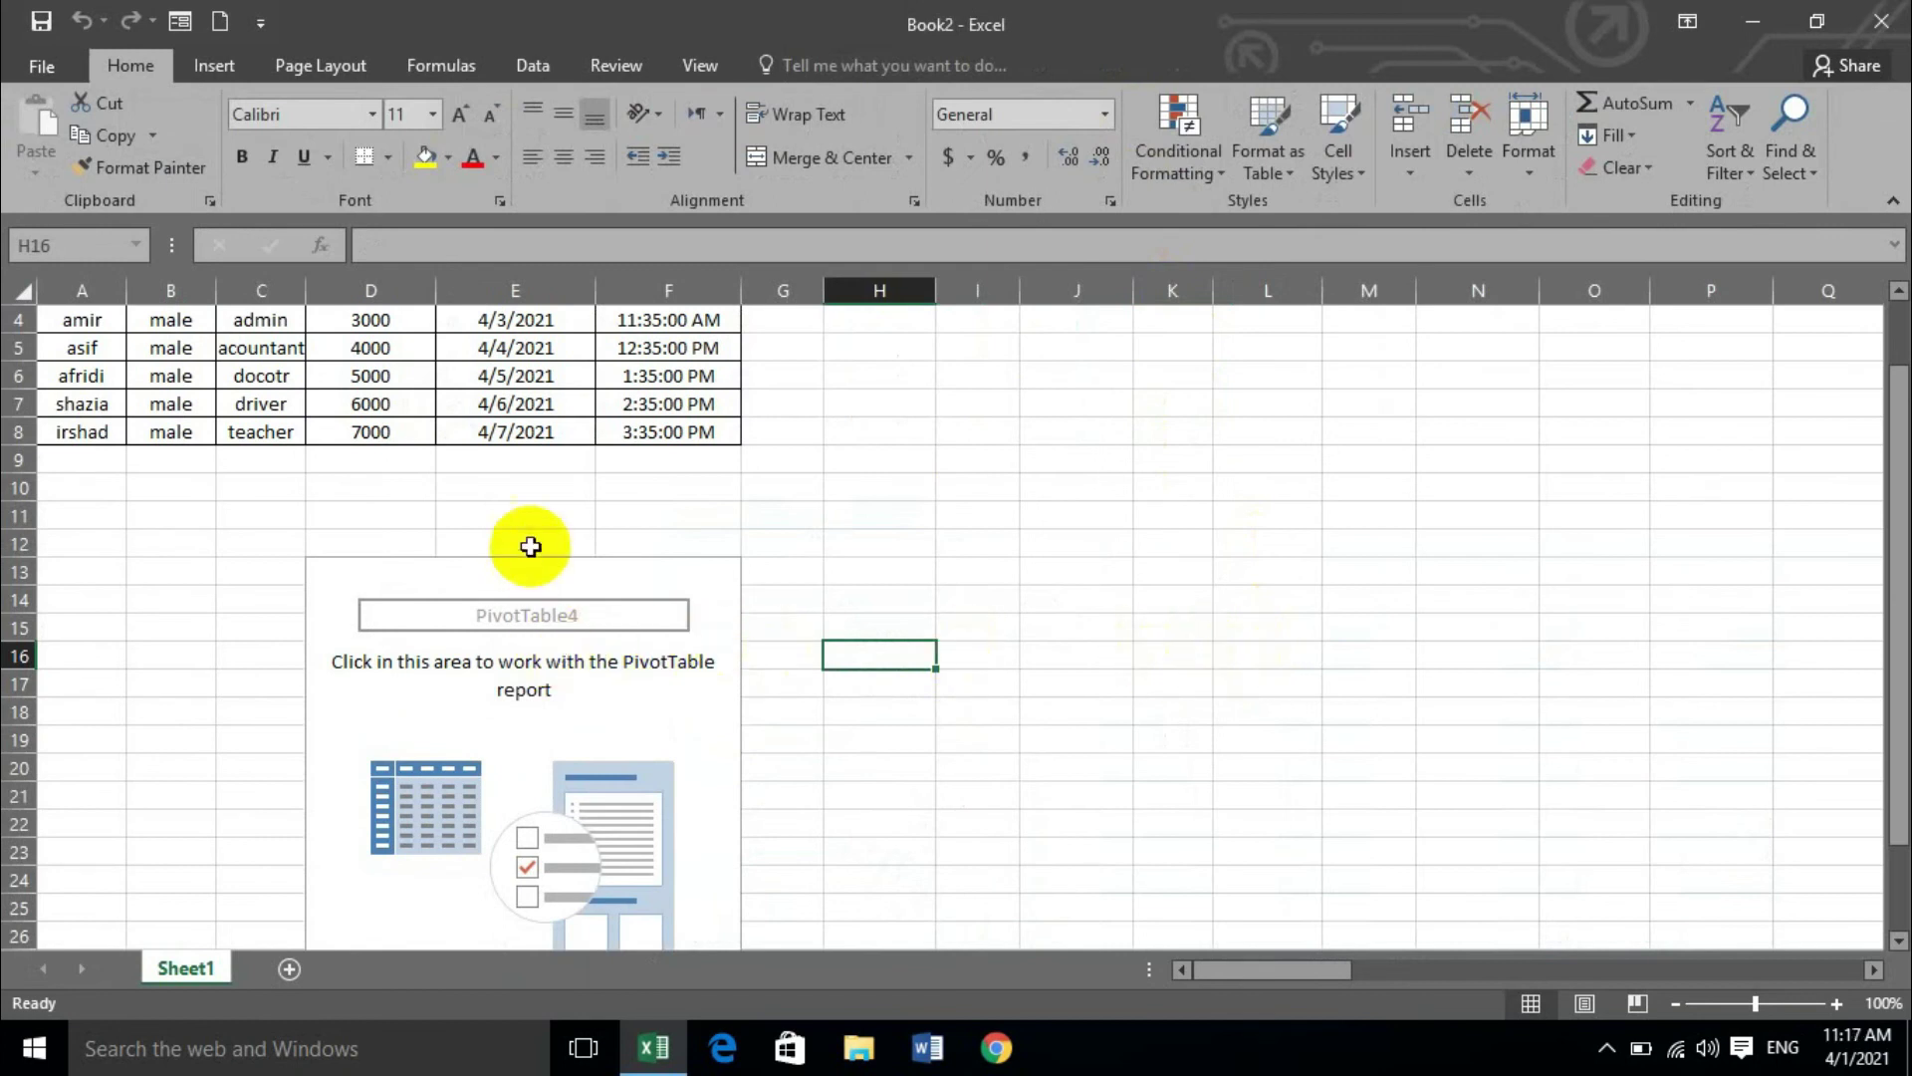
scroll(607, 643, "up", 1)
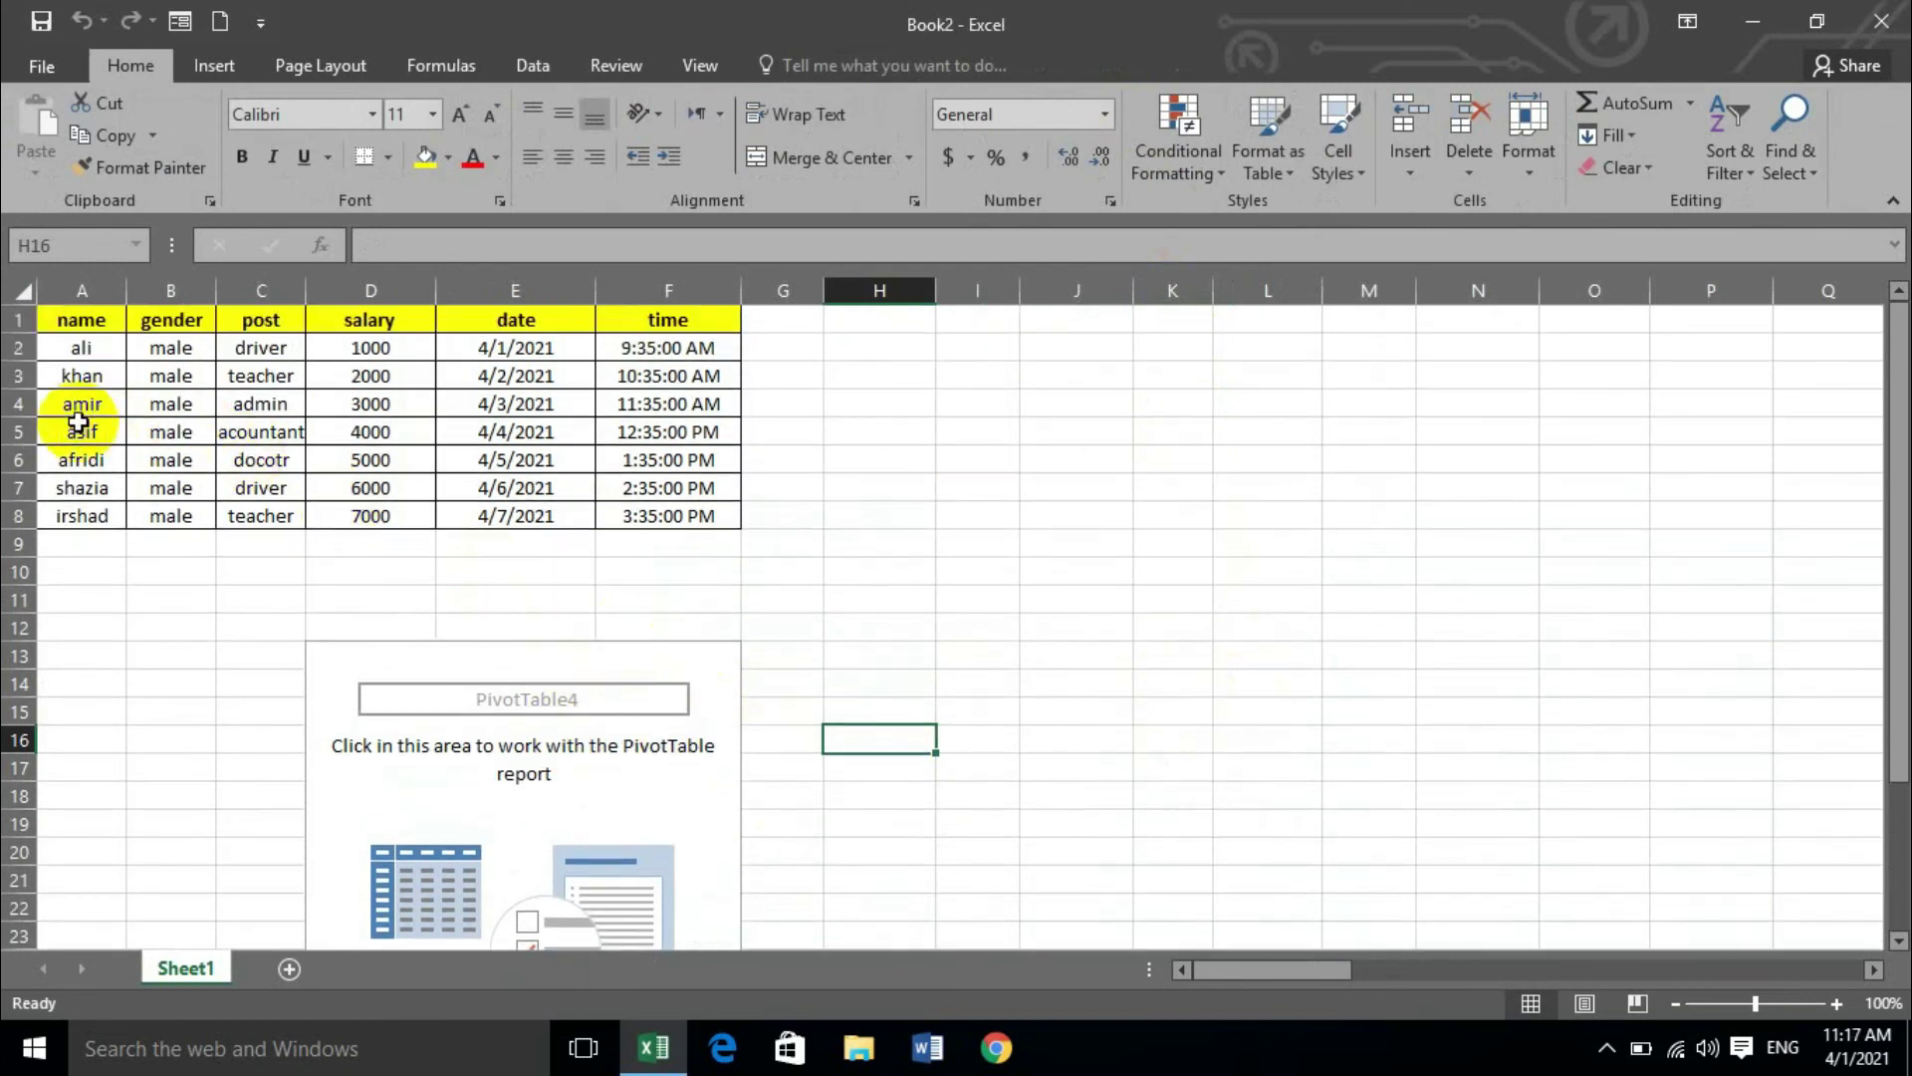
- Rebuild the PivotTable with name as rows, gender as the filter, post as columns and salary as summed values
left_click(465, 803)
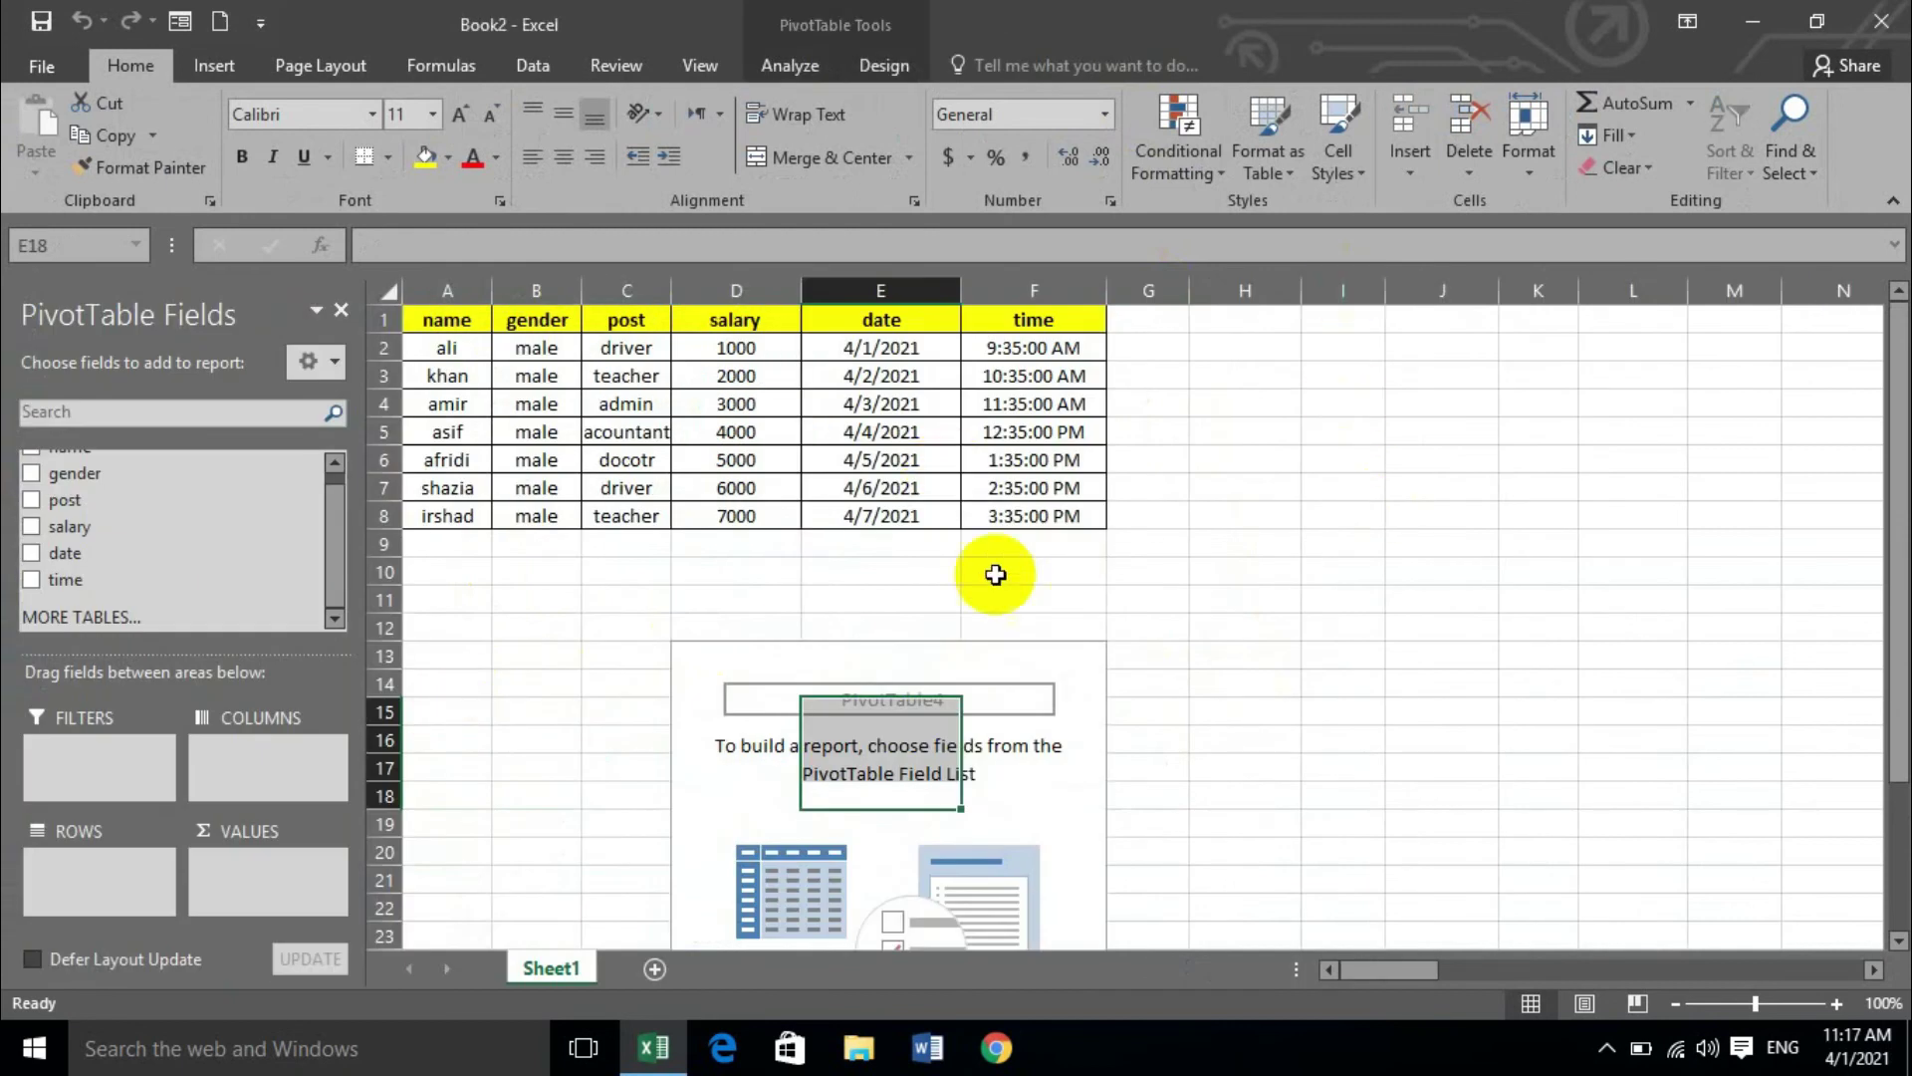
scroll(715, 592, "down", 1)
scroll(136, 568, "up", 1)
left_click_drag(138, 468, 136, 877)
left_click_drag(145, 488, 108, 785)
left_click_drag(115, 526, 269, 771)
left_click_drag(107, 542, 274, 906)
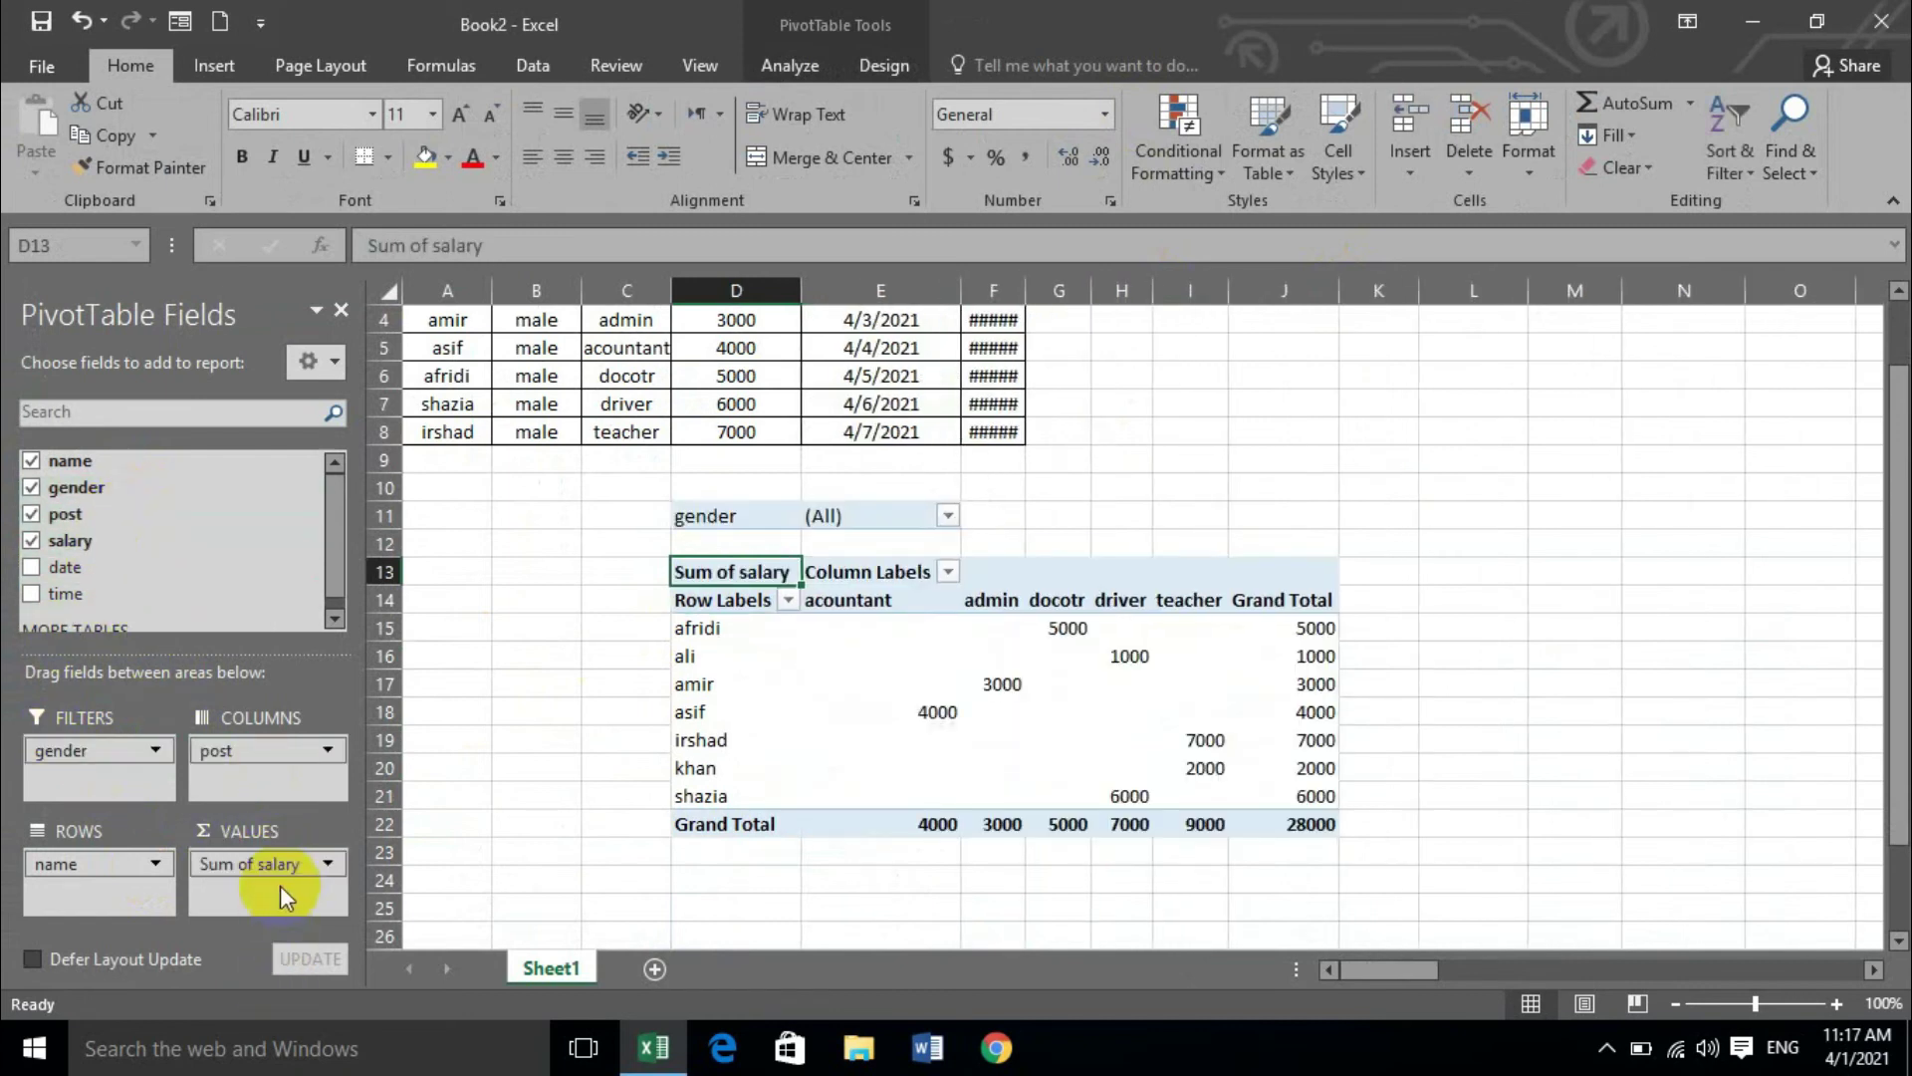
left_click(1275, 515)
left_click(558, 741)
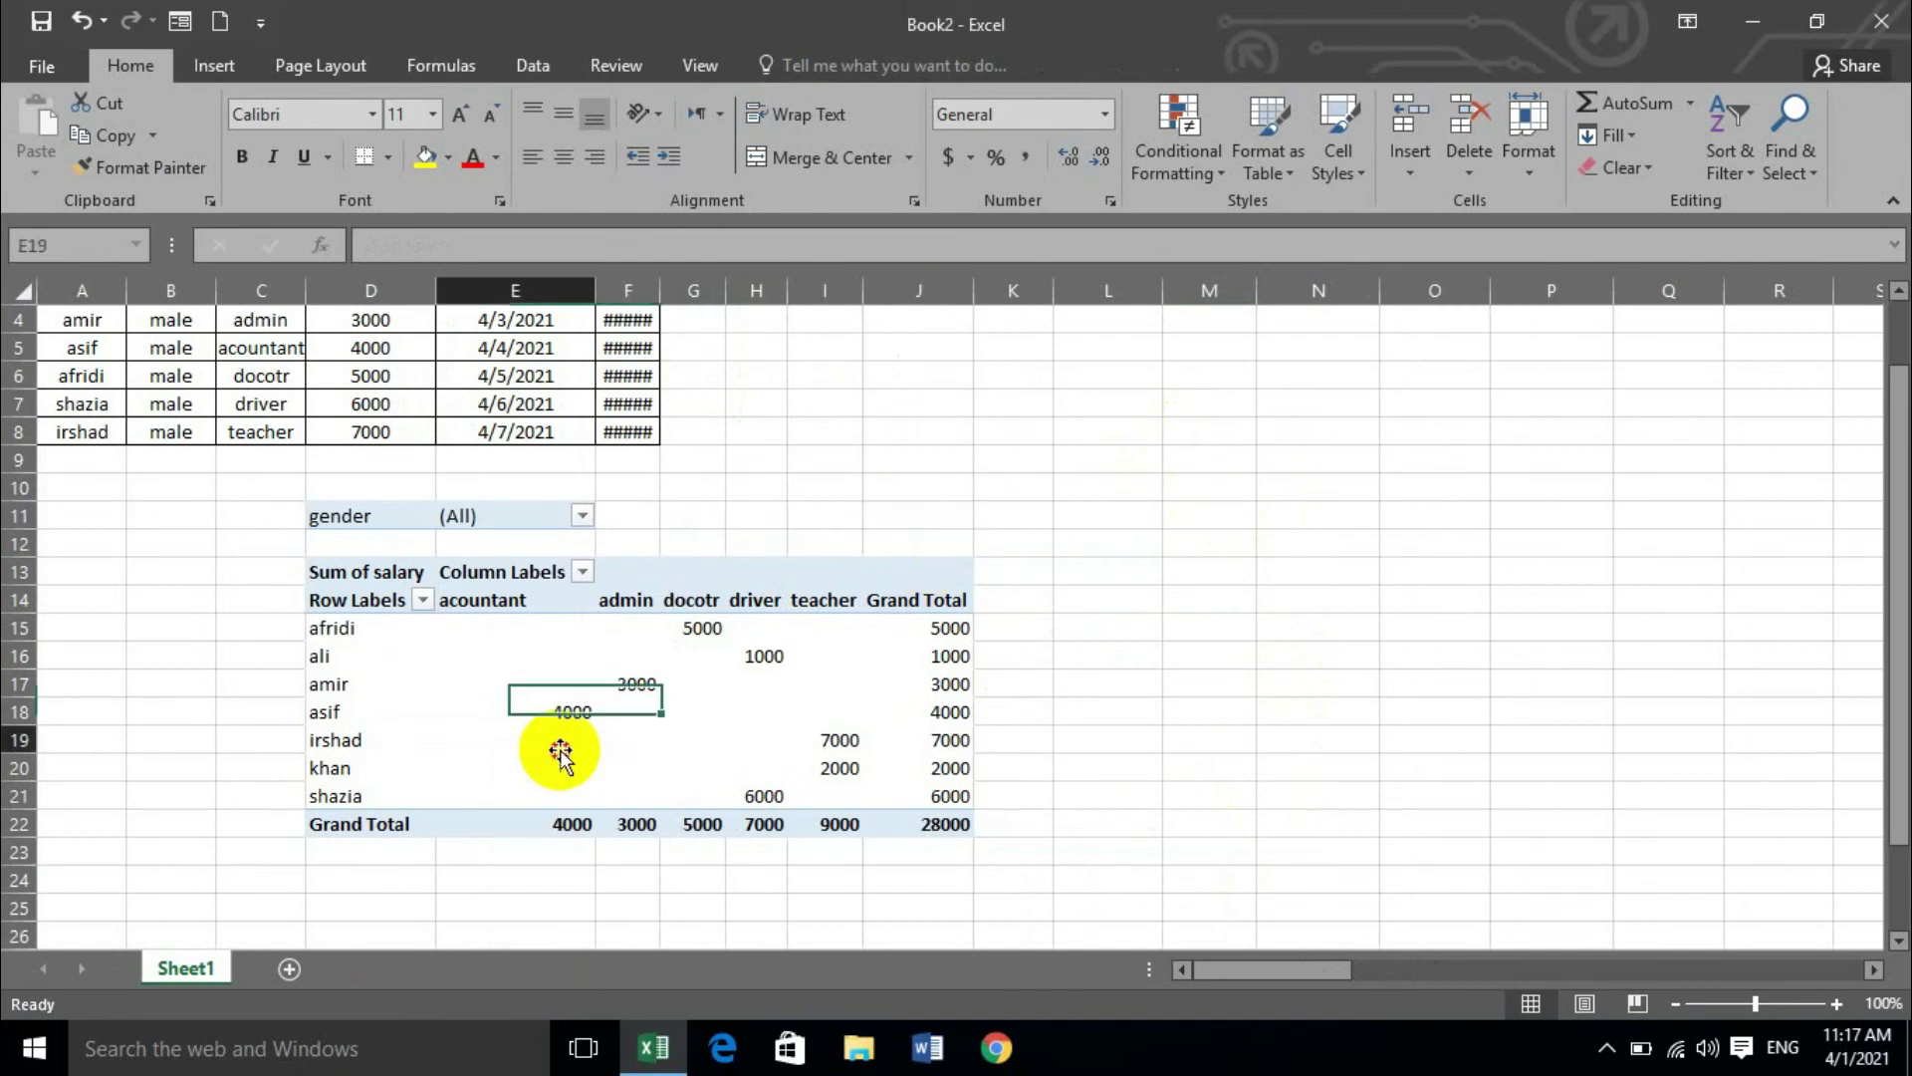
- Filter the second employee name out of the row labels and clear the PivotTable's filters again
left_click(797, 66)
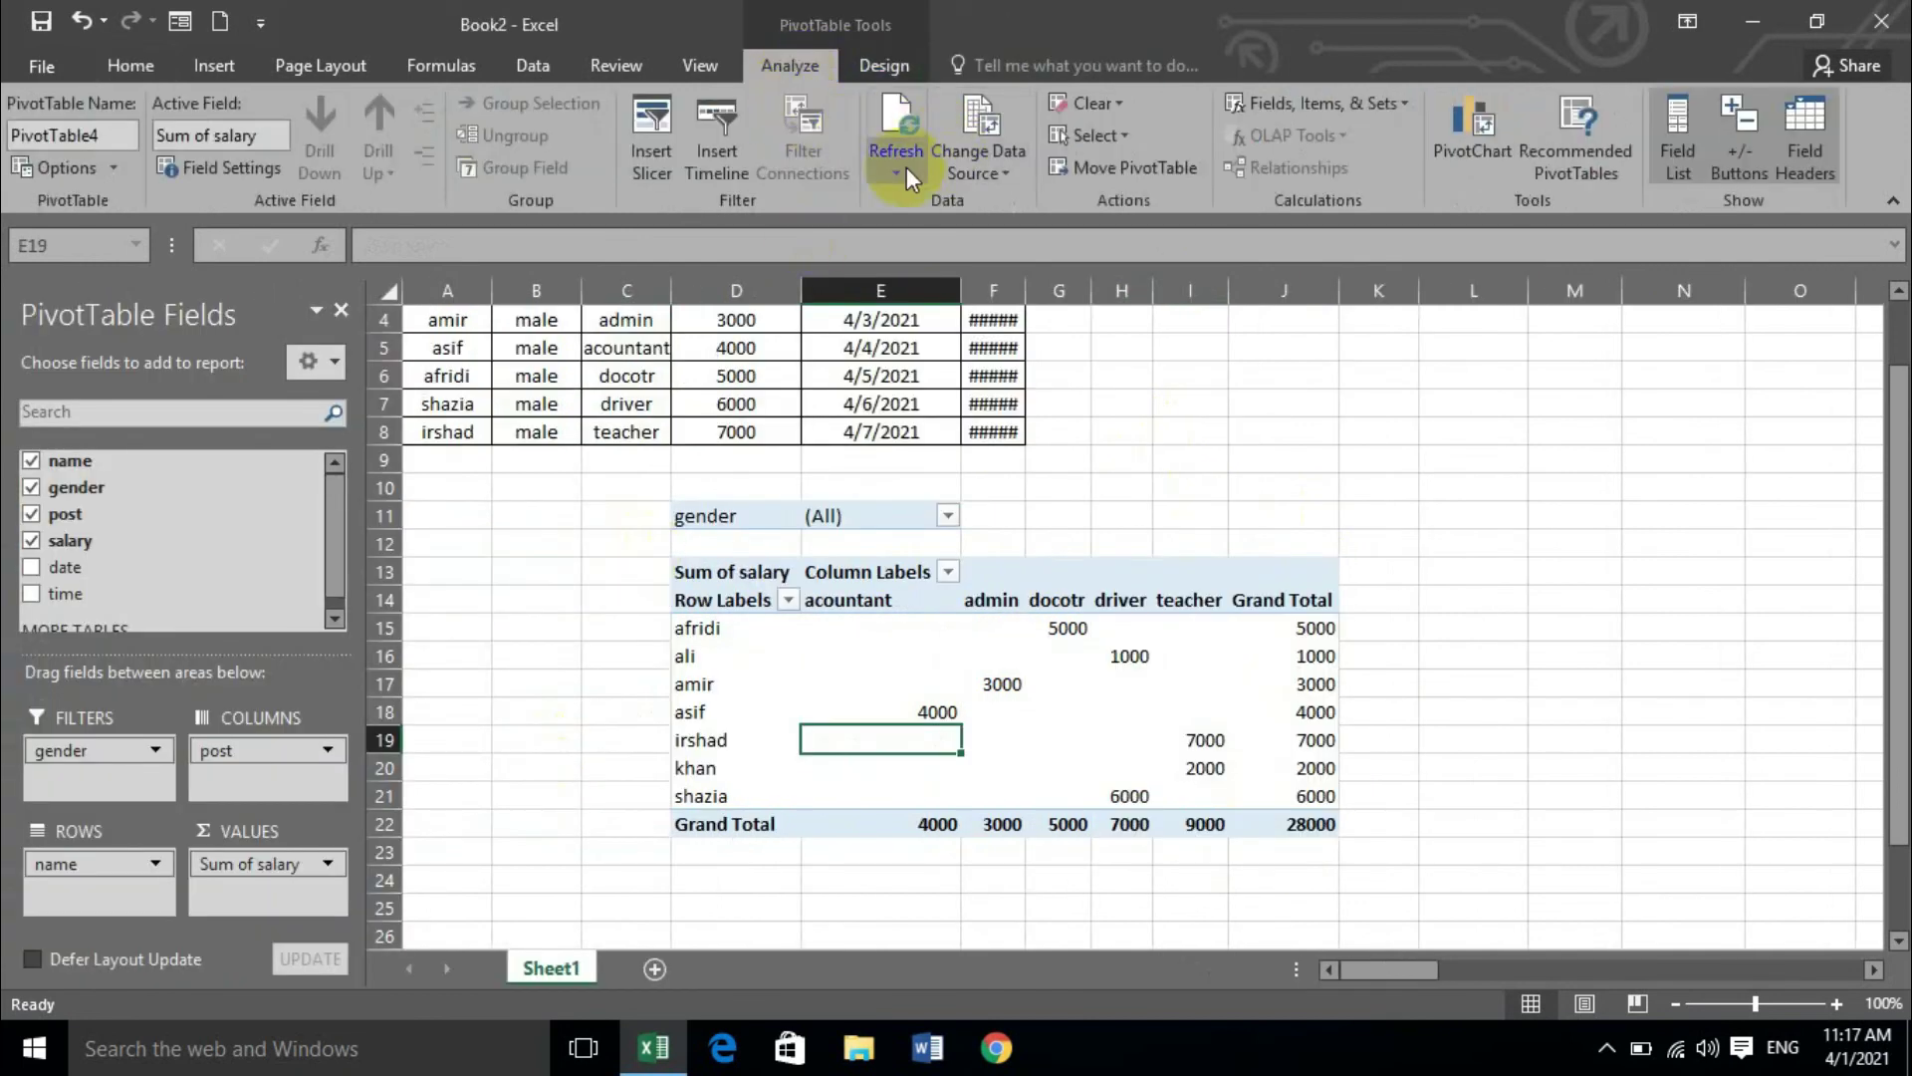
left_click(906, 169)
left_click(1125, 106)
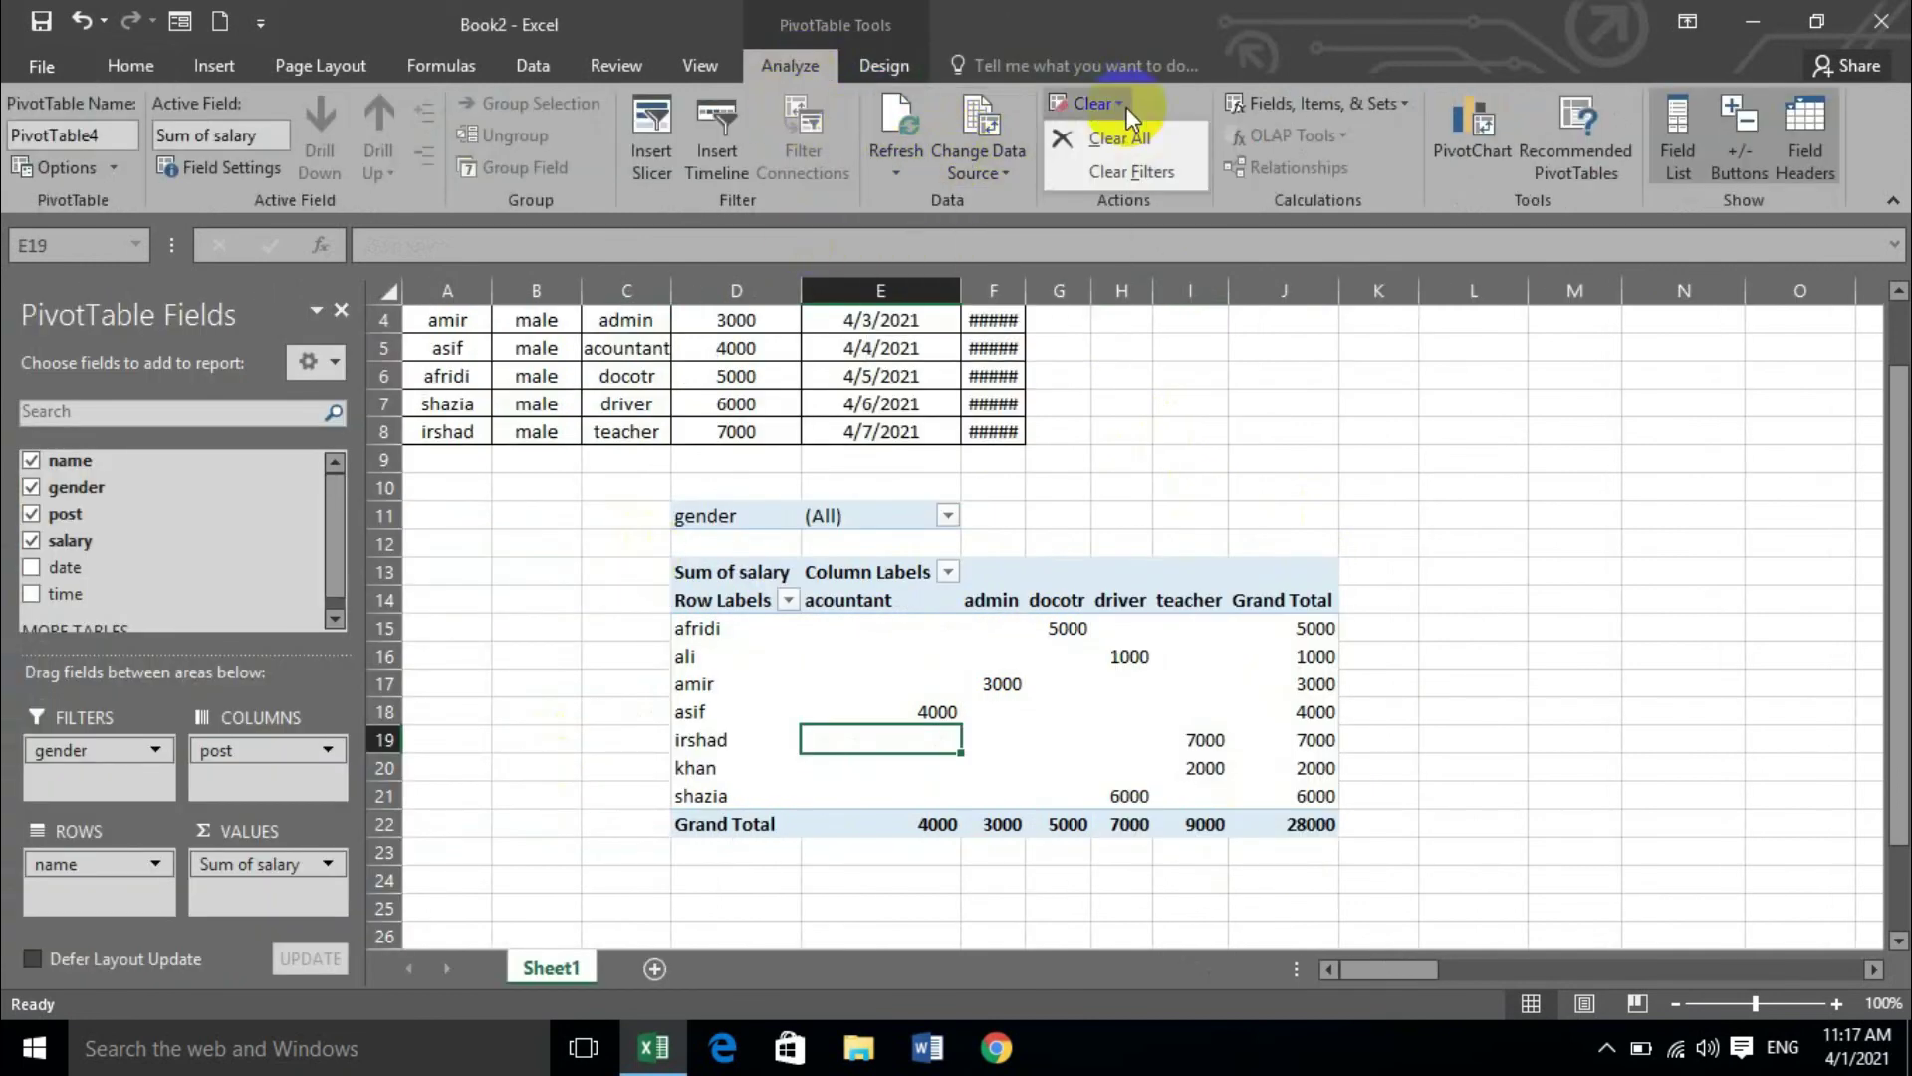
left_click(777, 602)
left_click(789, 599)
left_click(528, 372)
left_click(514, 332)
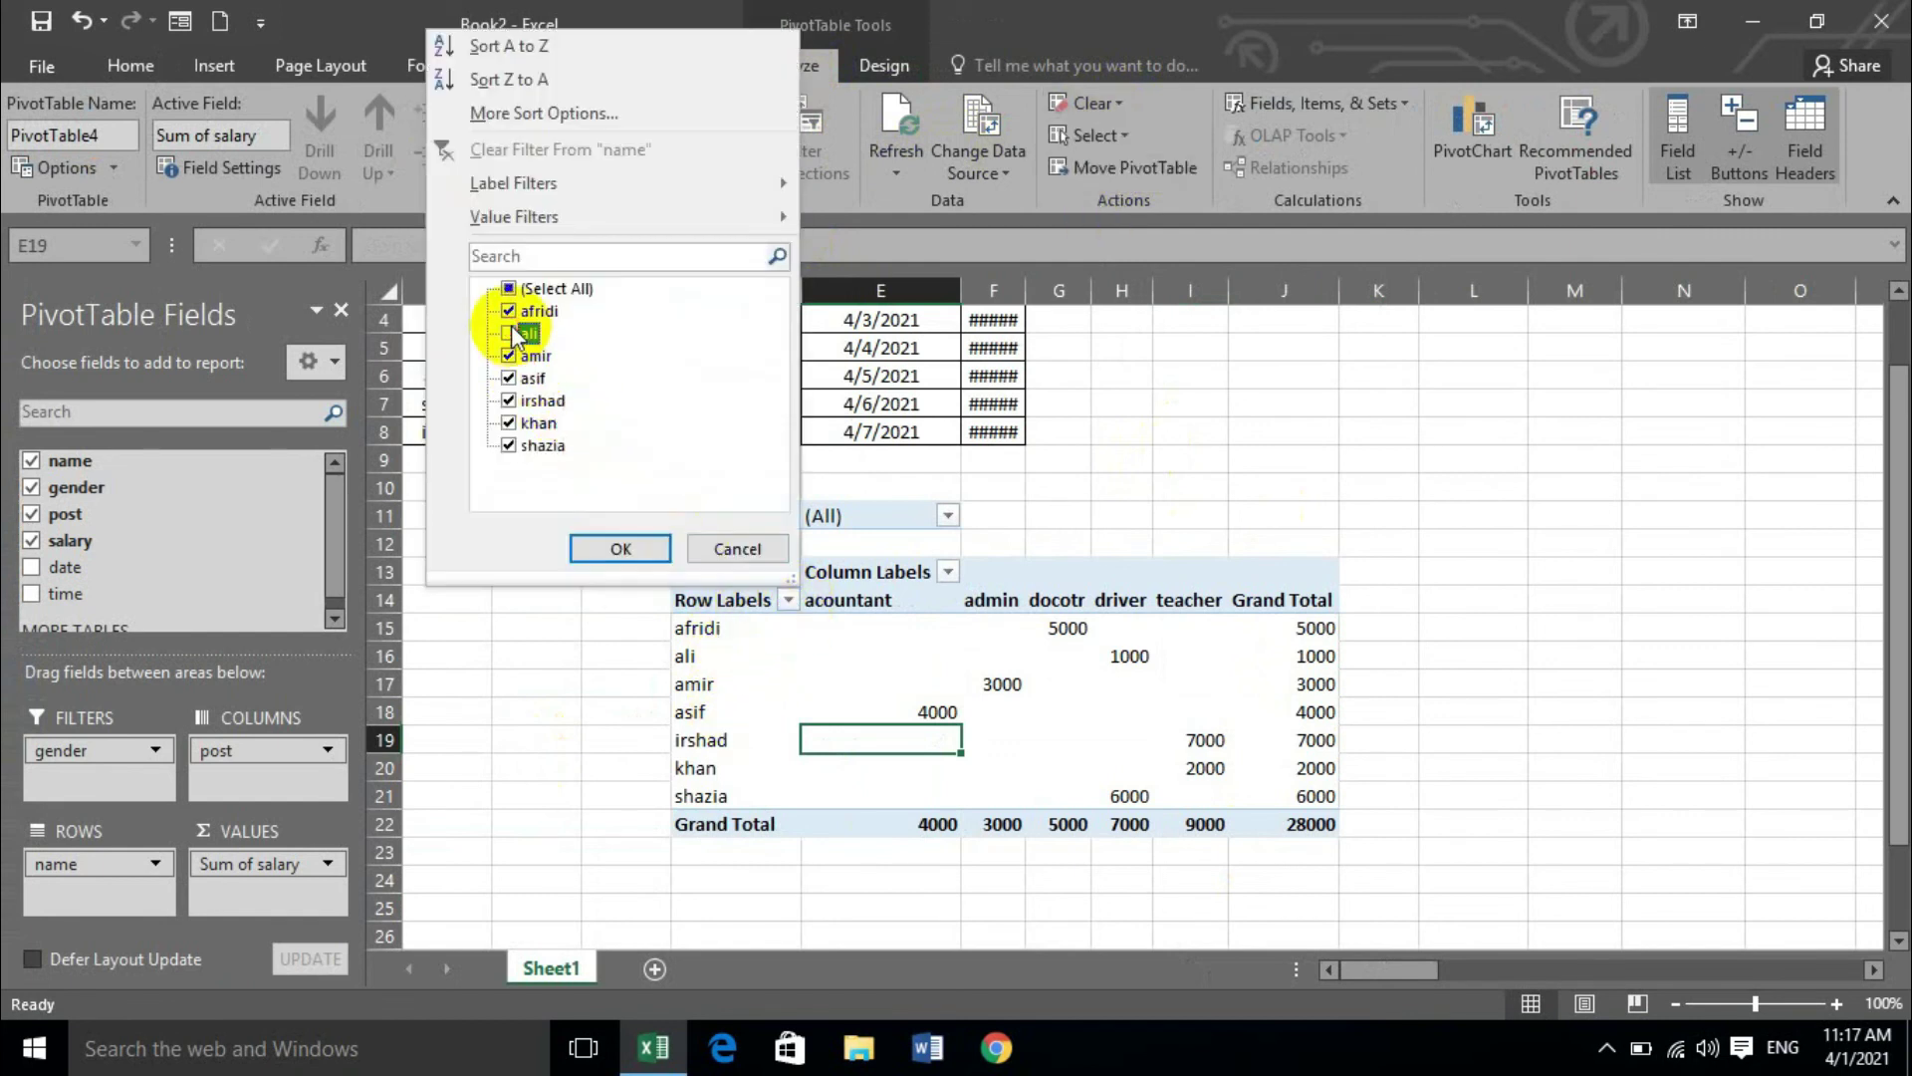
left_click(620, 547)
left_click(1121, 103)
left_click(1127, 158)
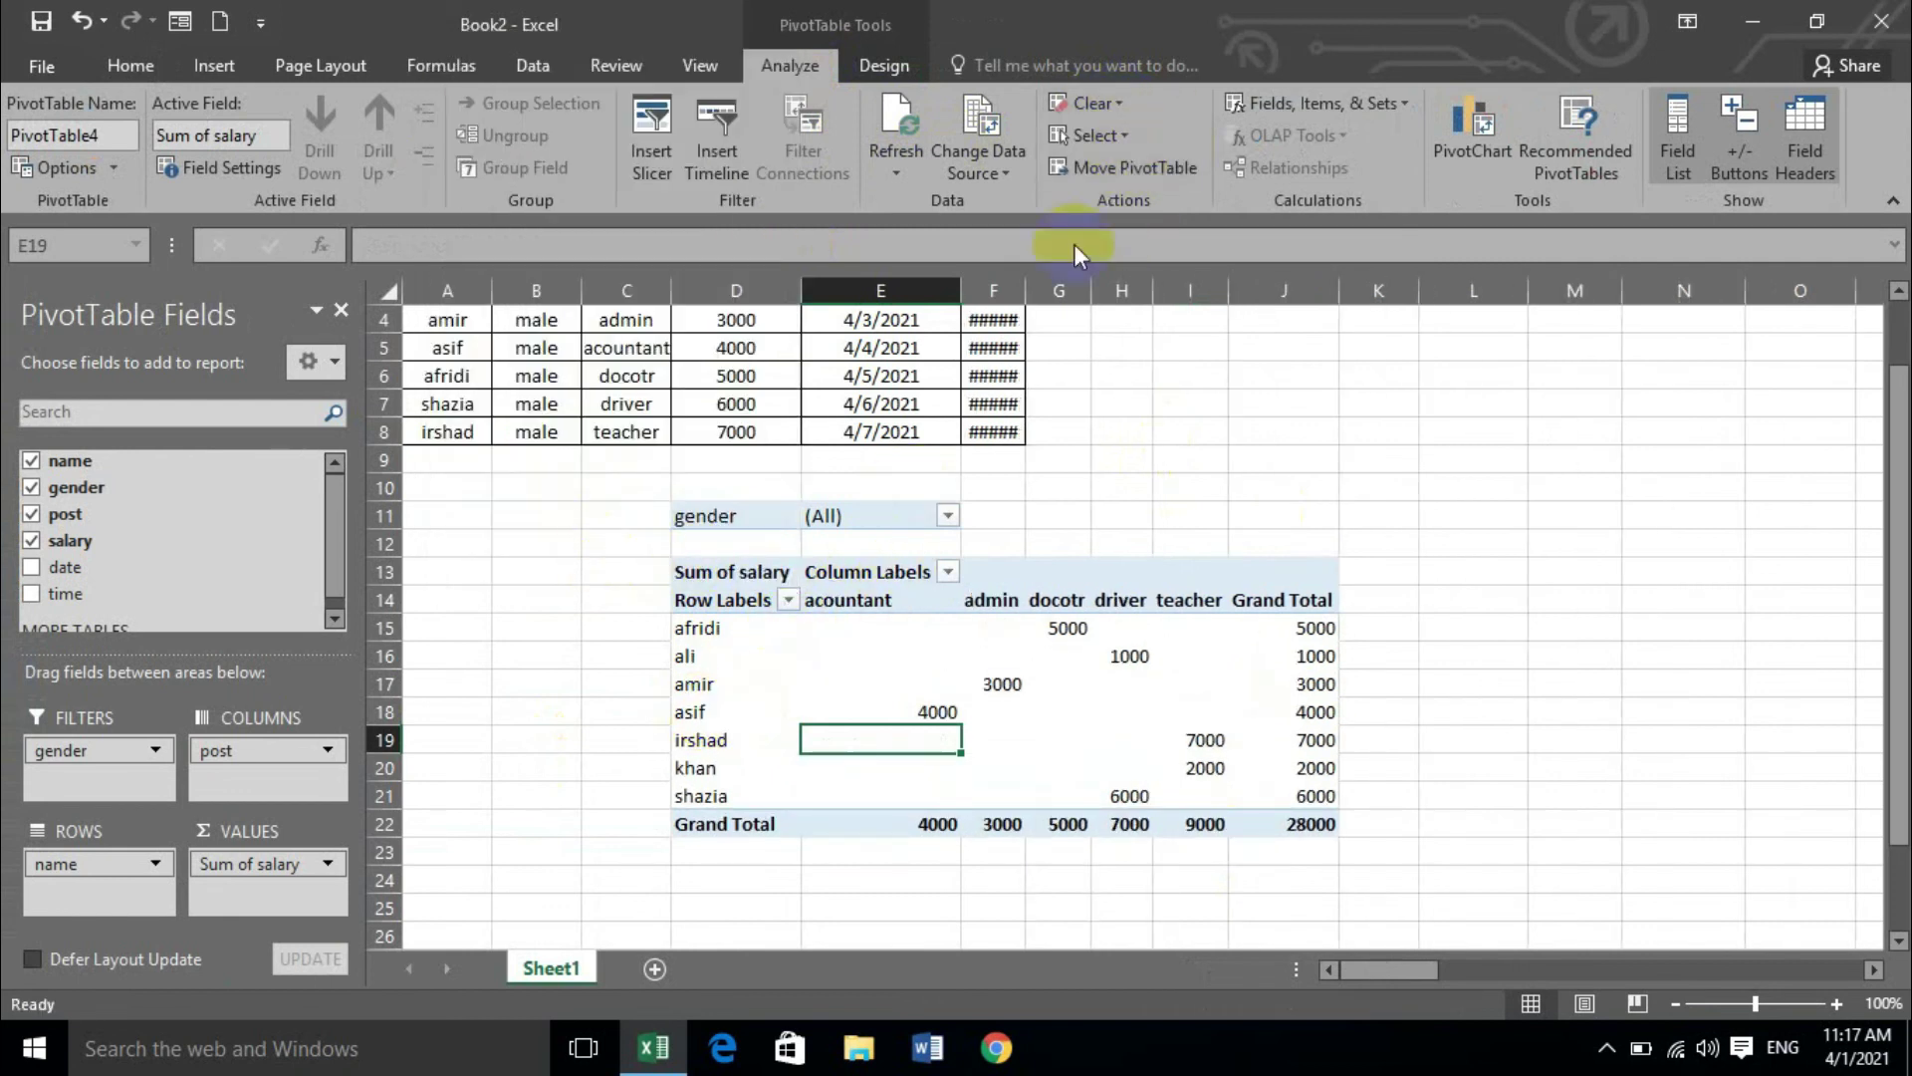
- Select the PivotTable's admin column and apply the Labels and Values, Values, and Labels selection options to it in turn
left_click(1001, 588)
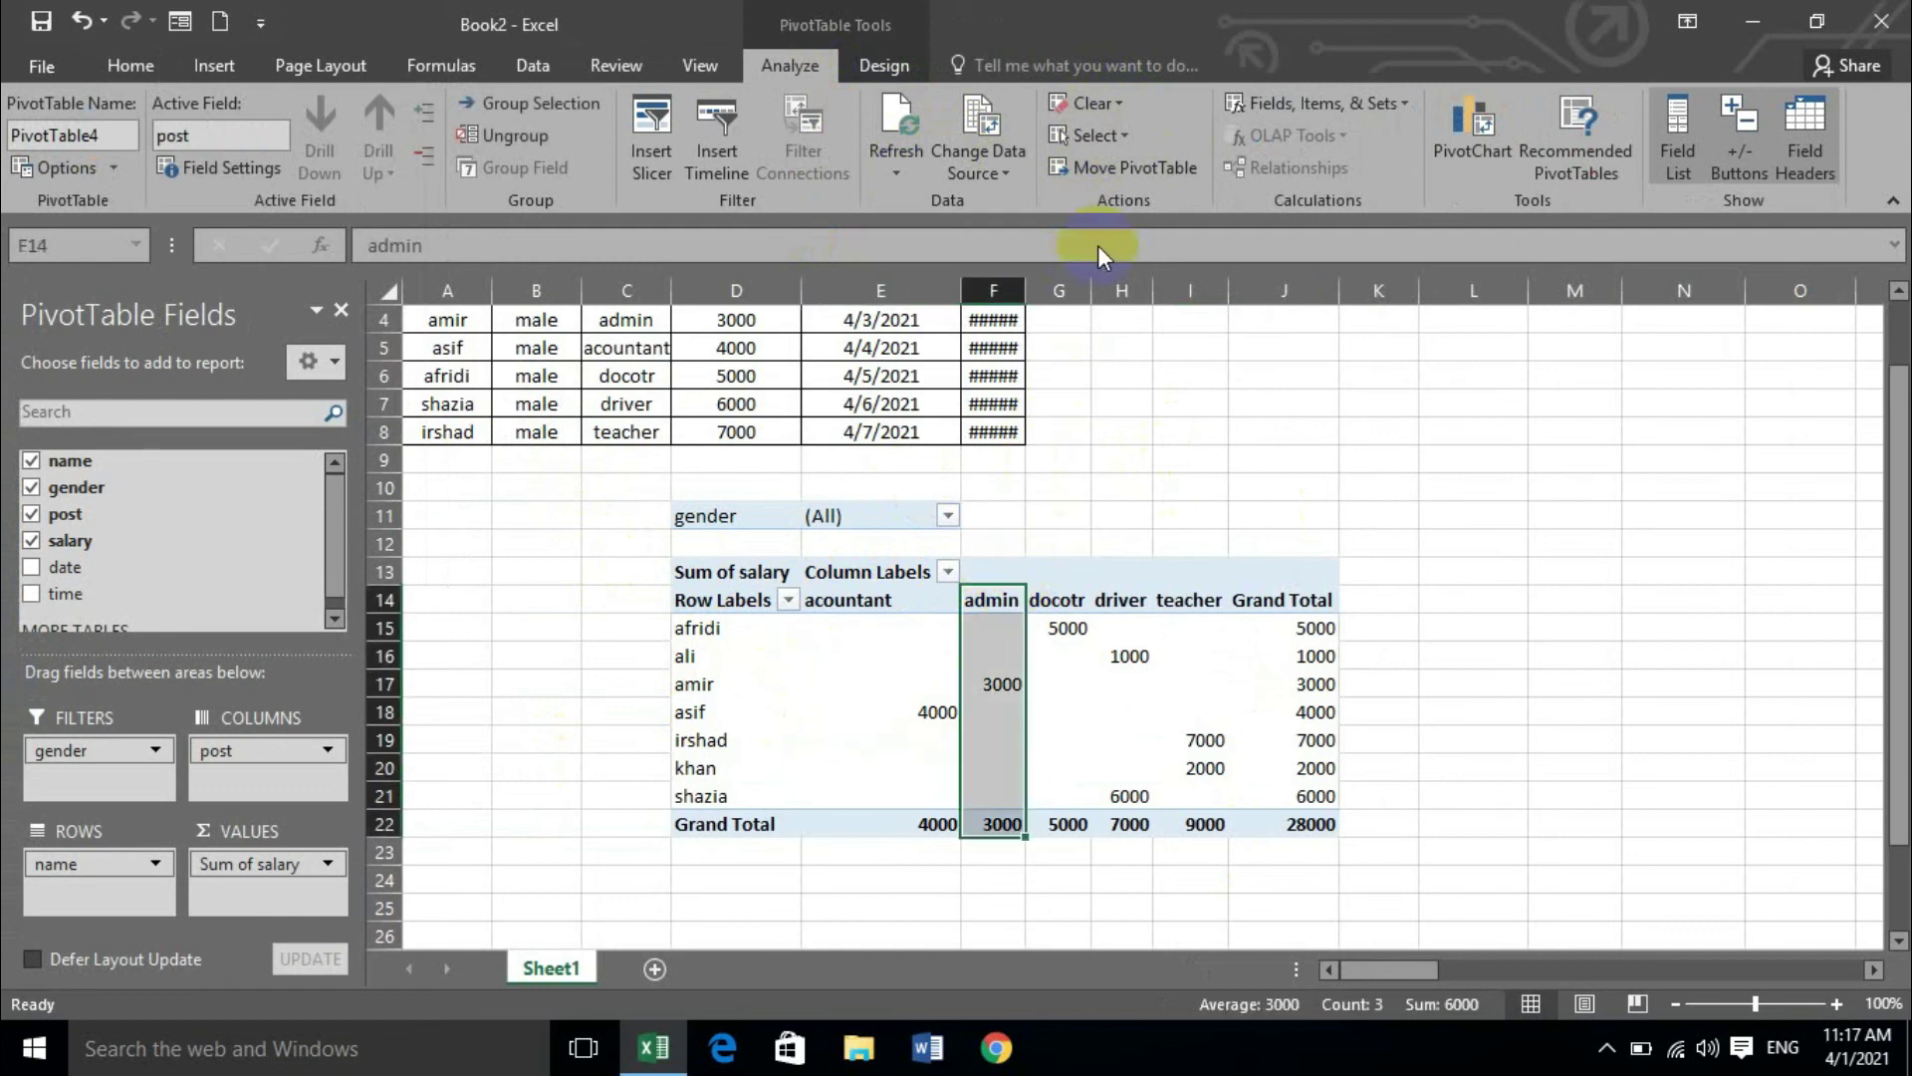
left_click(1127, 134)
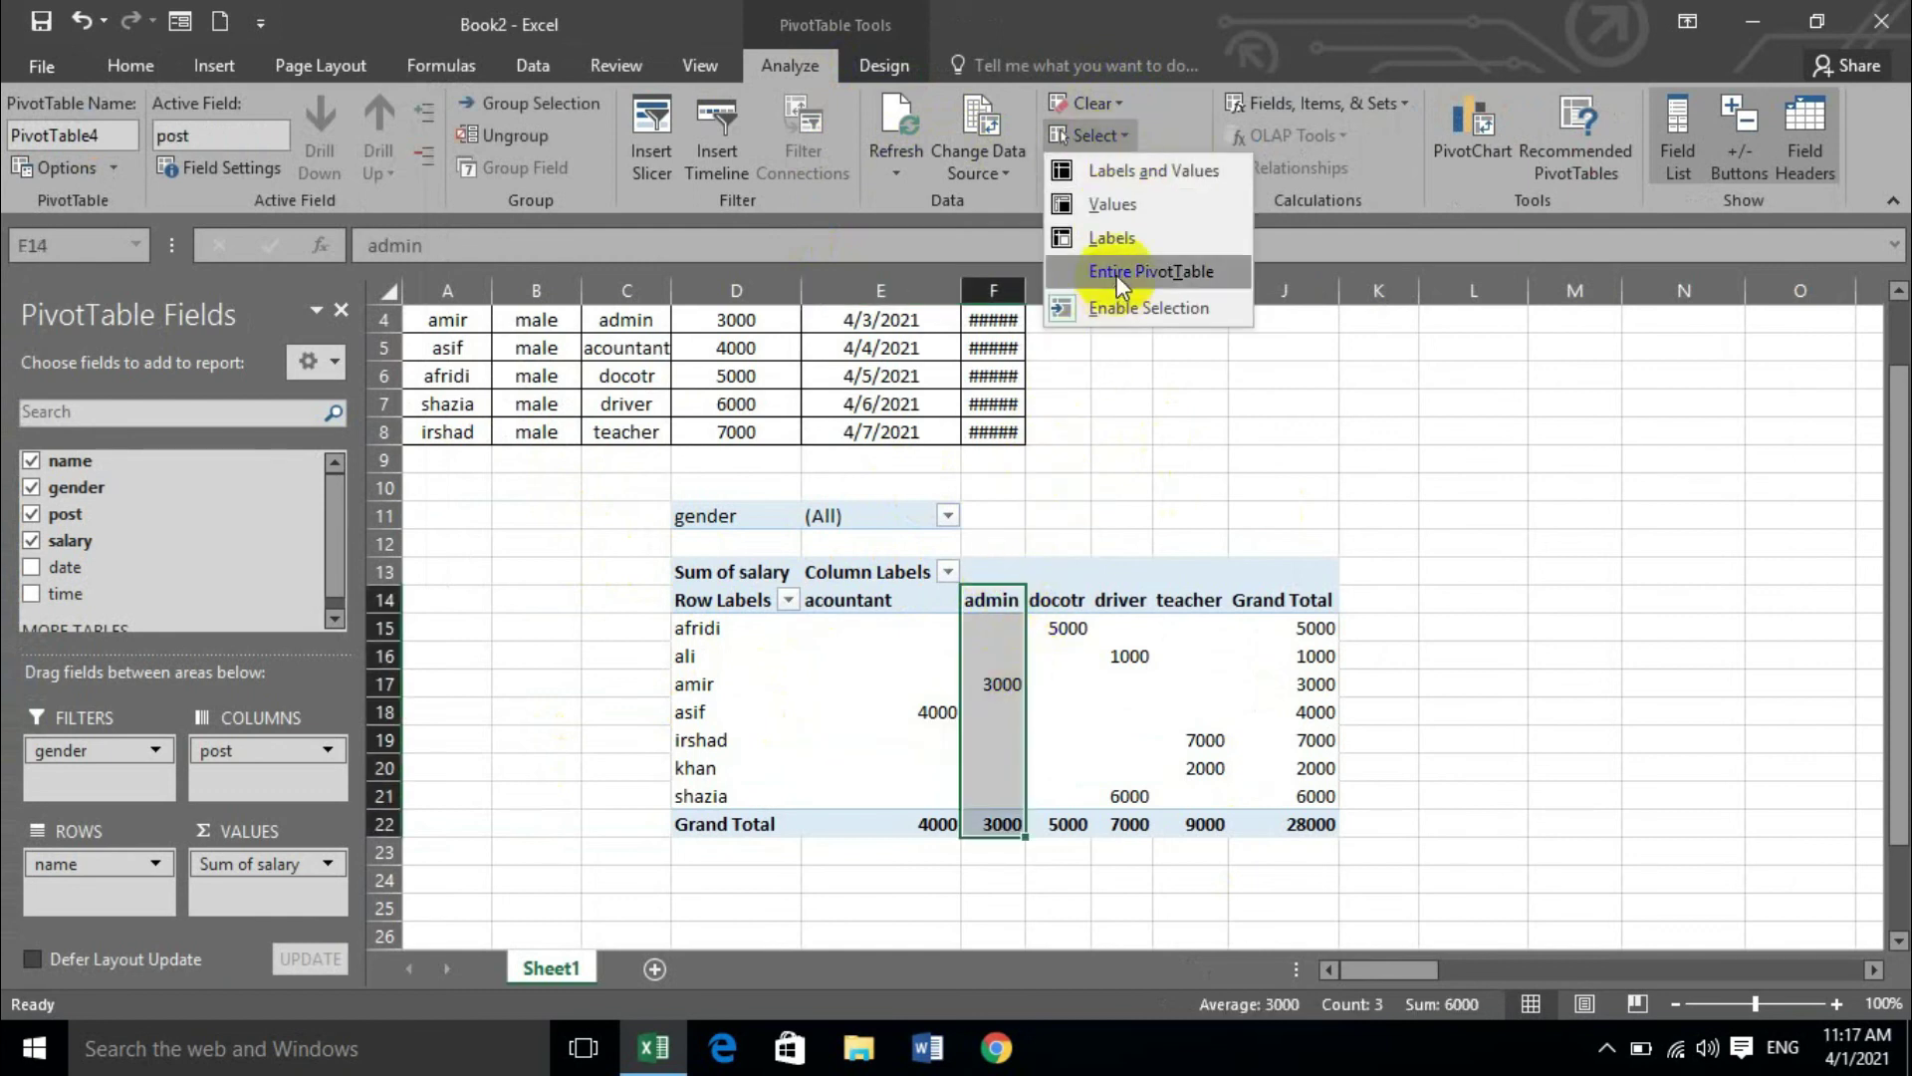
left_click(1114, 182)
left_click(1125, 136)
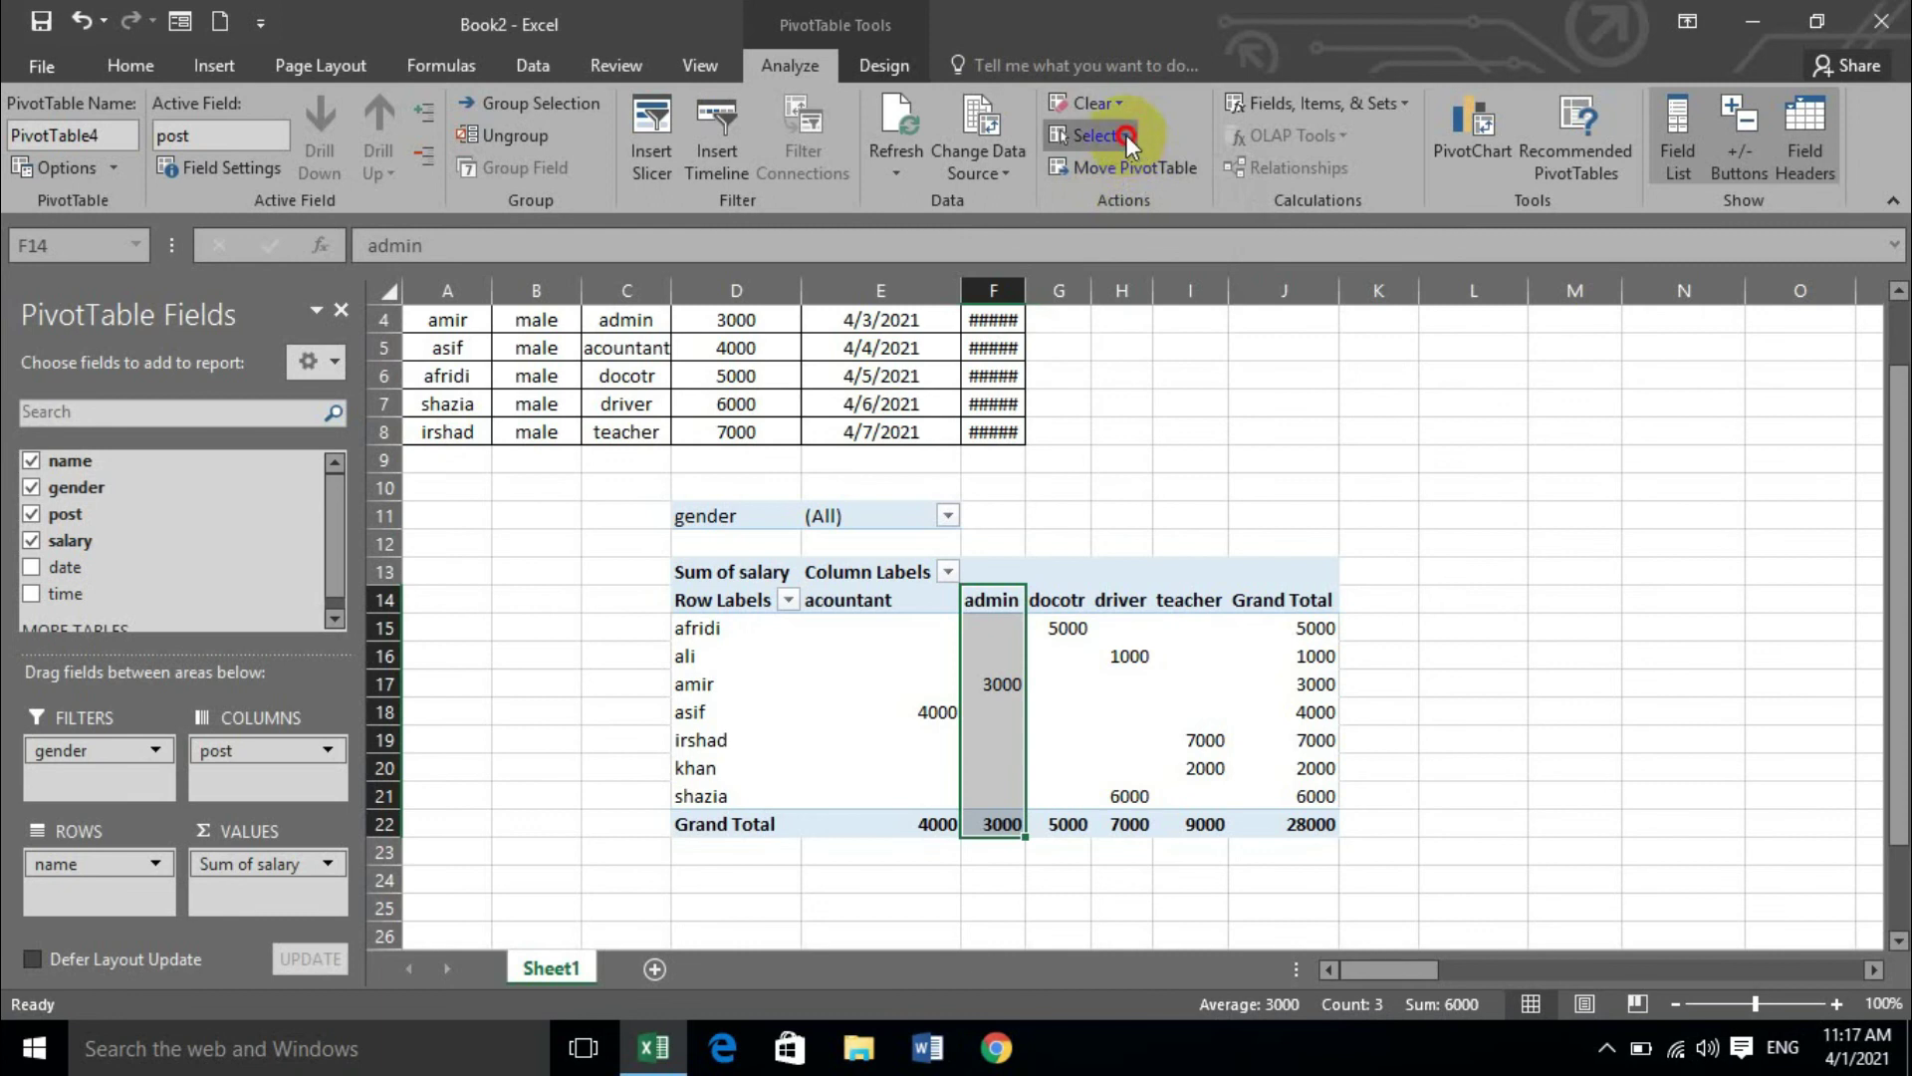
left_click(1123, 209)
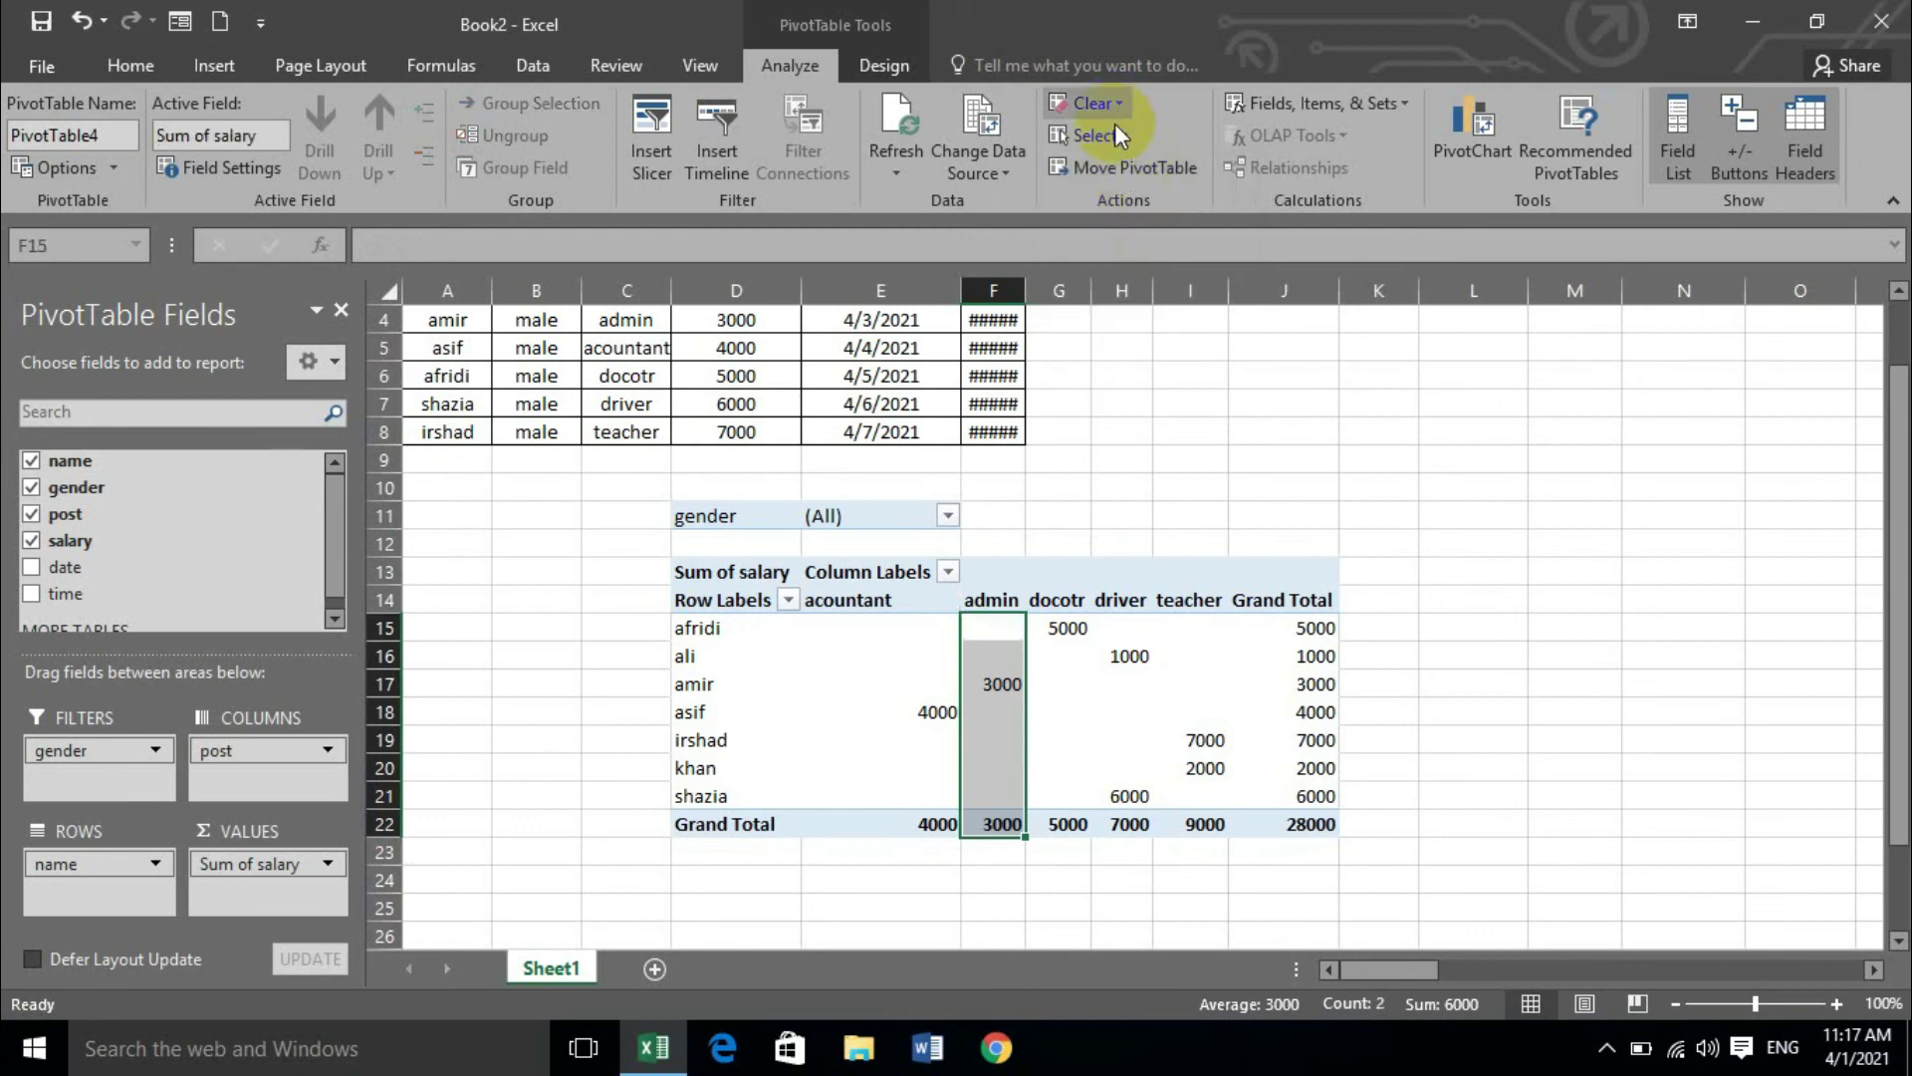
left_click(1117, 135)
left_click(1130, 245)
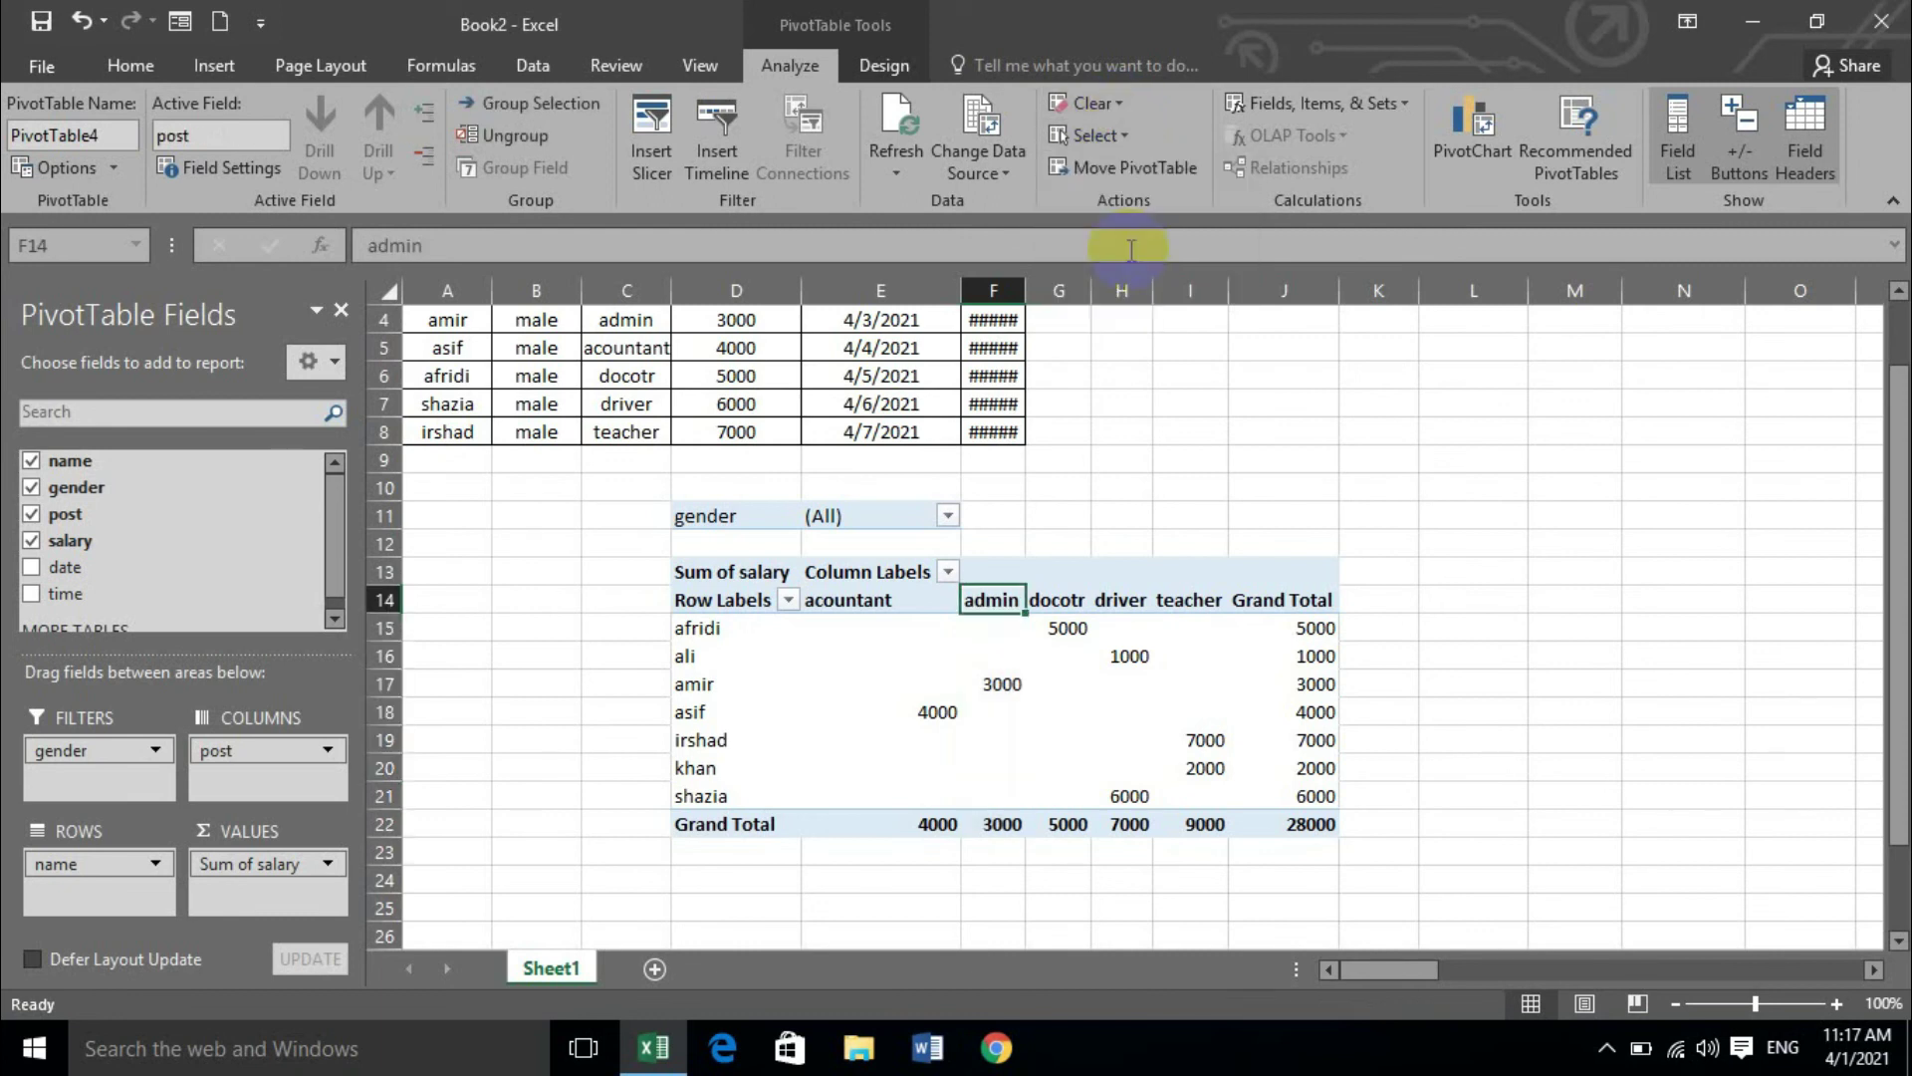
- Select the entire PivotTable and toggle its Enable Selection option
left_click(1121, 137)
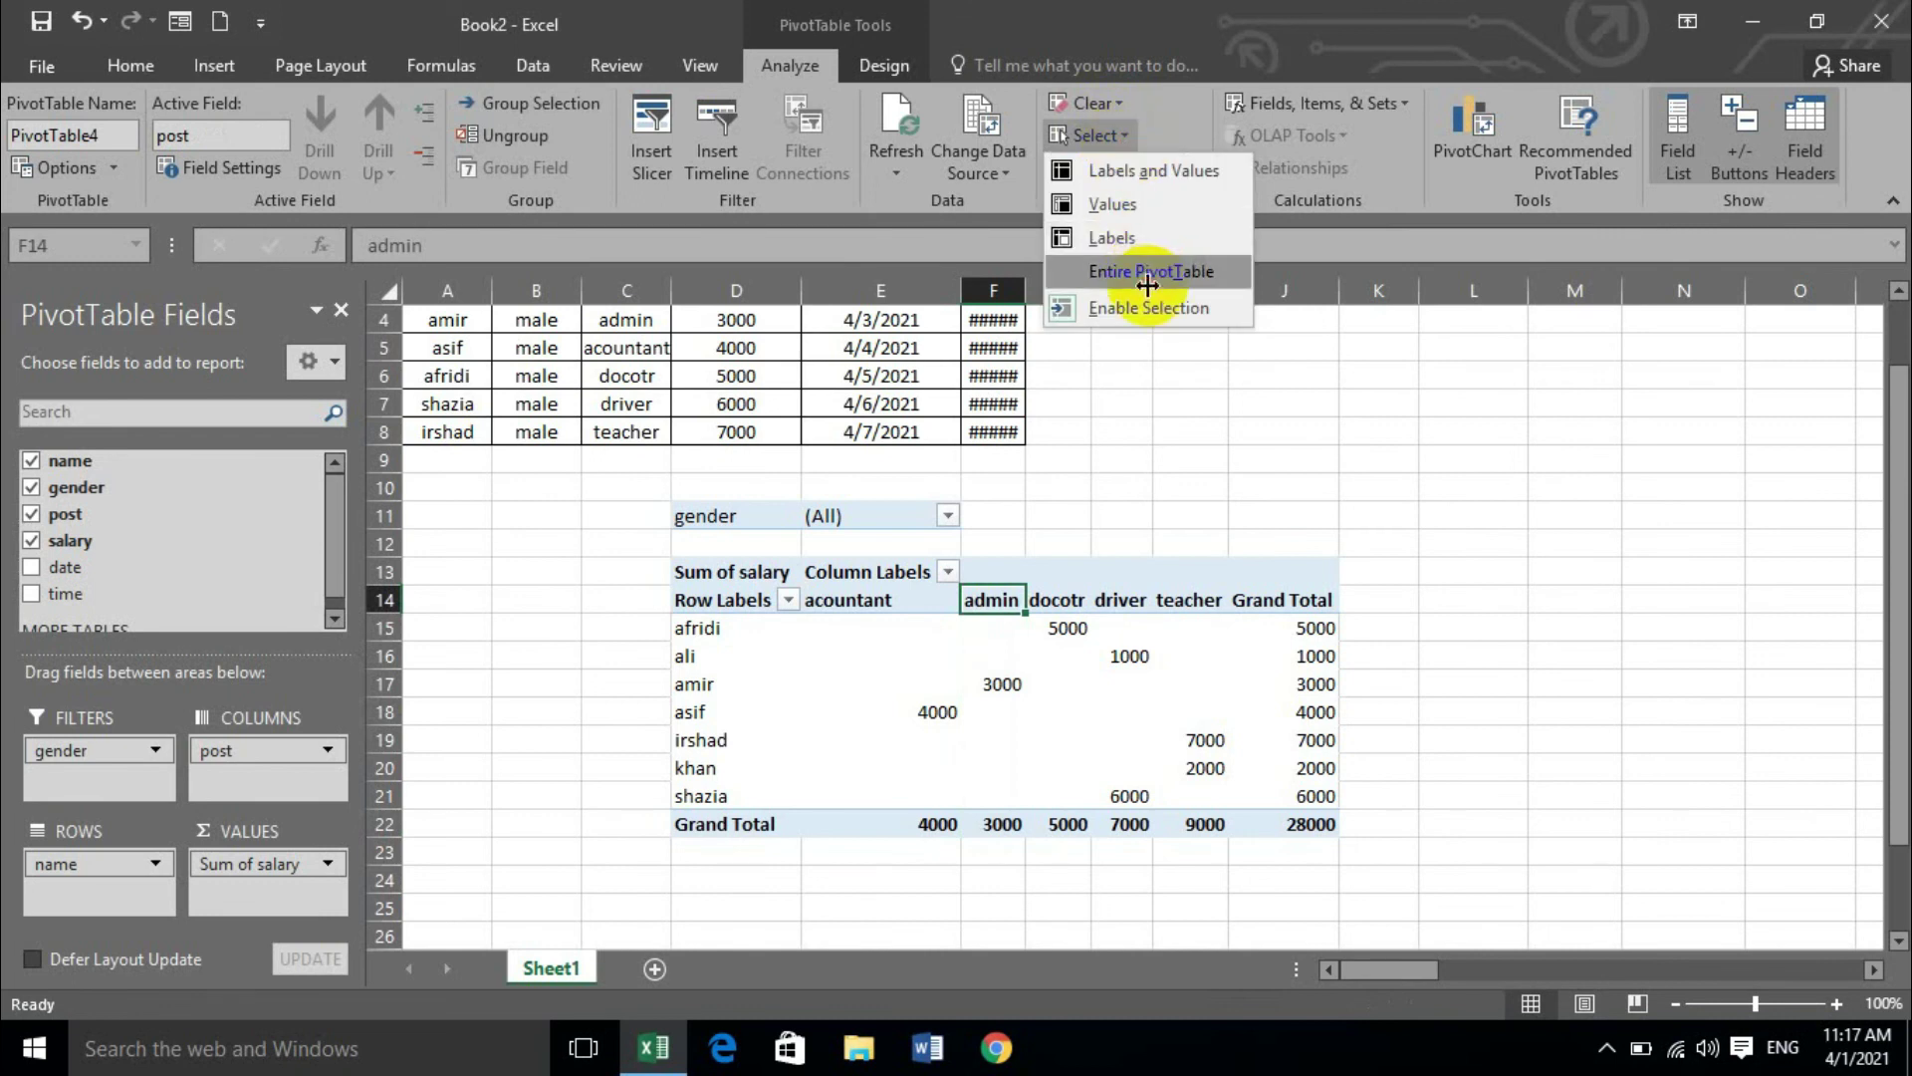
left_click(1138, 263)
left_click(1125, 135)
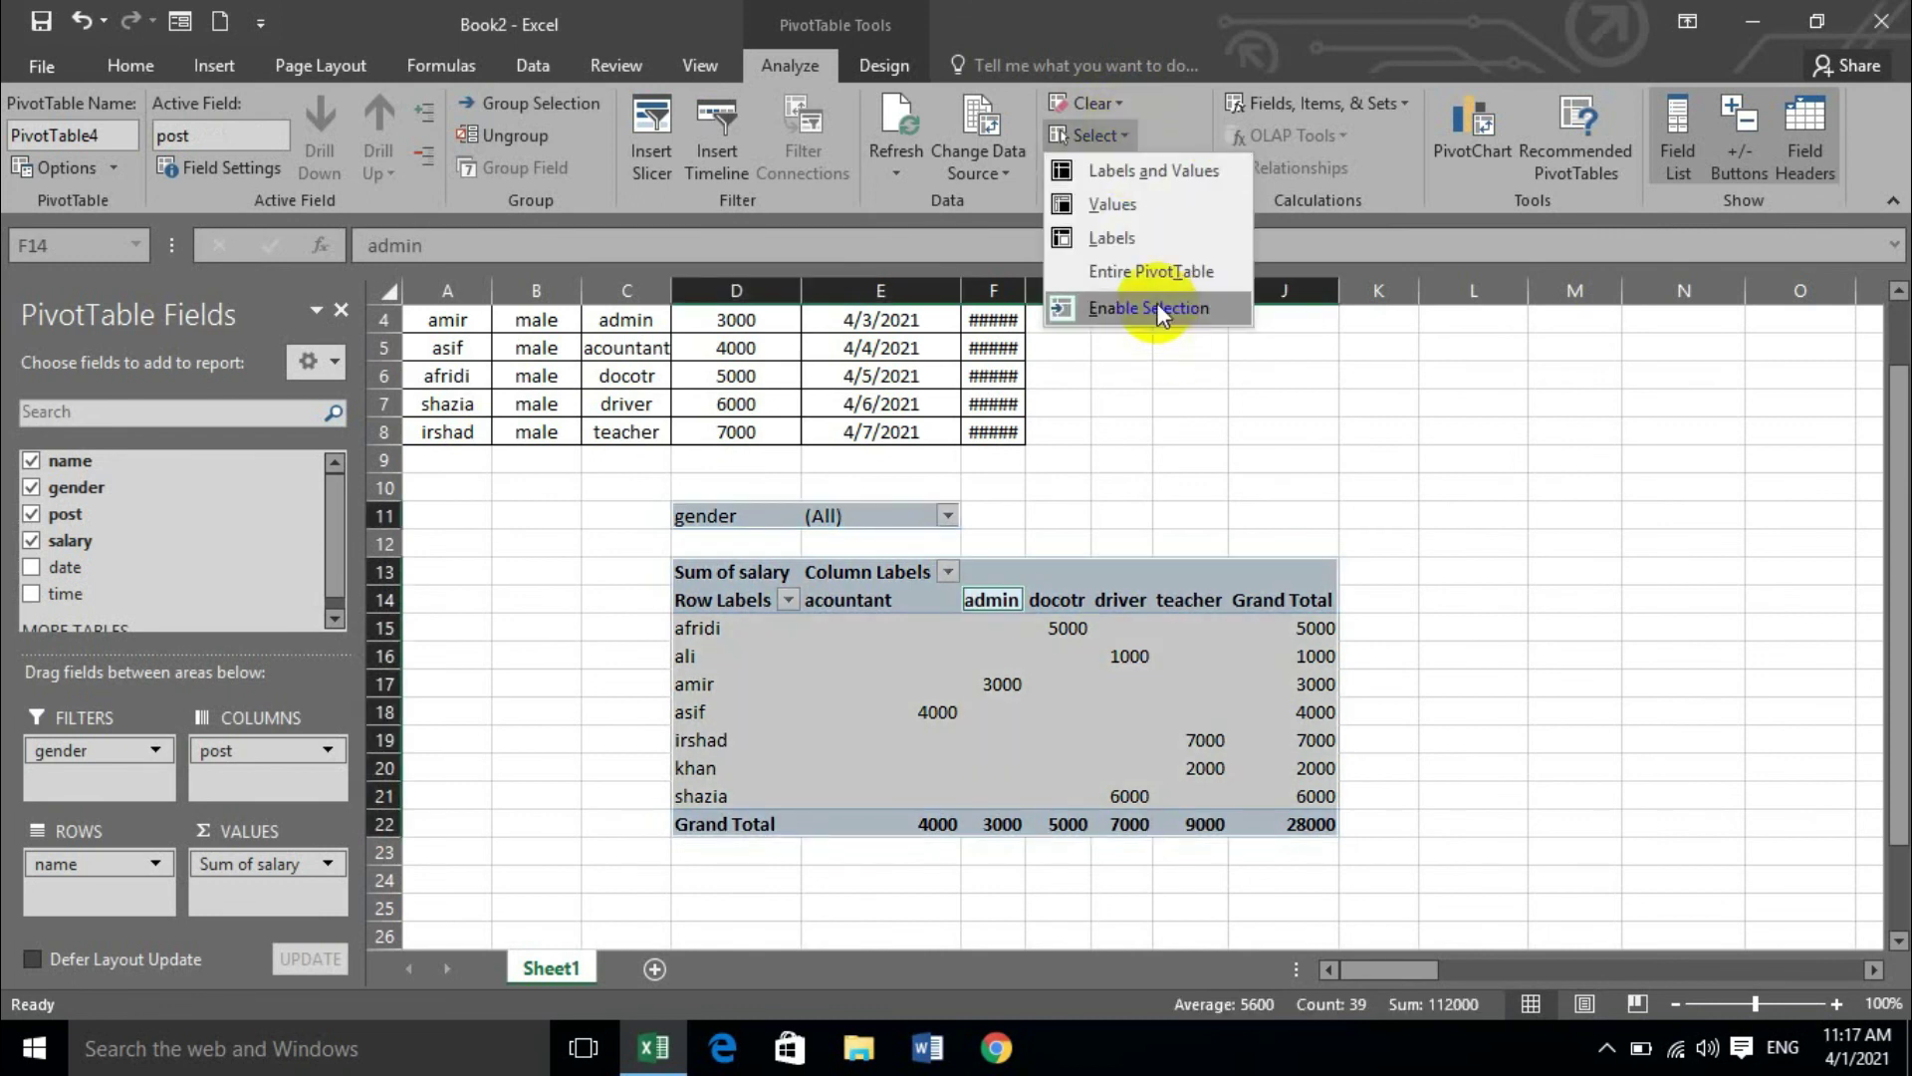
left_click(1157, 303)
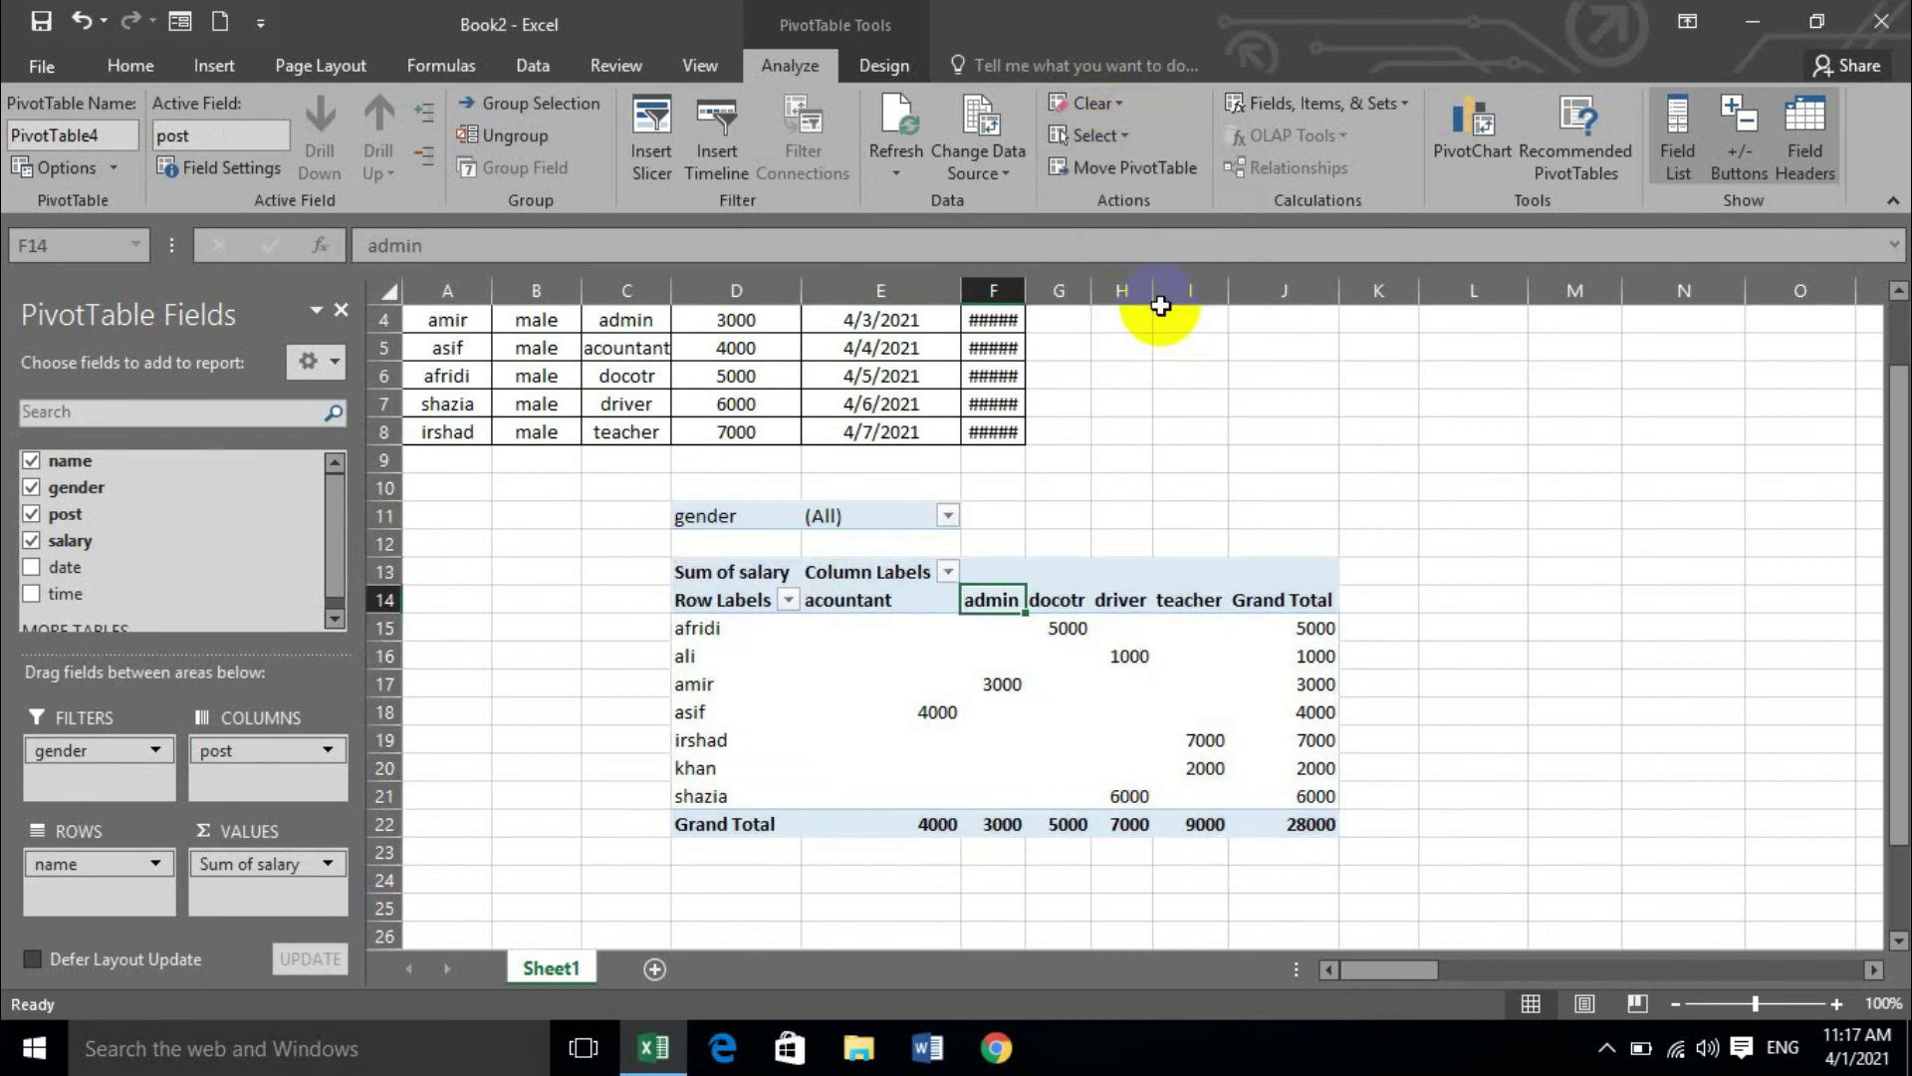
- Move the PivotTable to a new worksheet and compare that sheet with Sheet1
left_click(1120, 170)
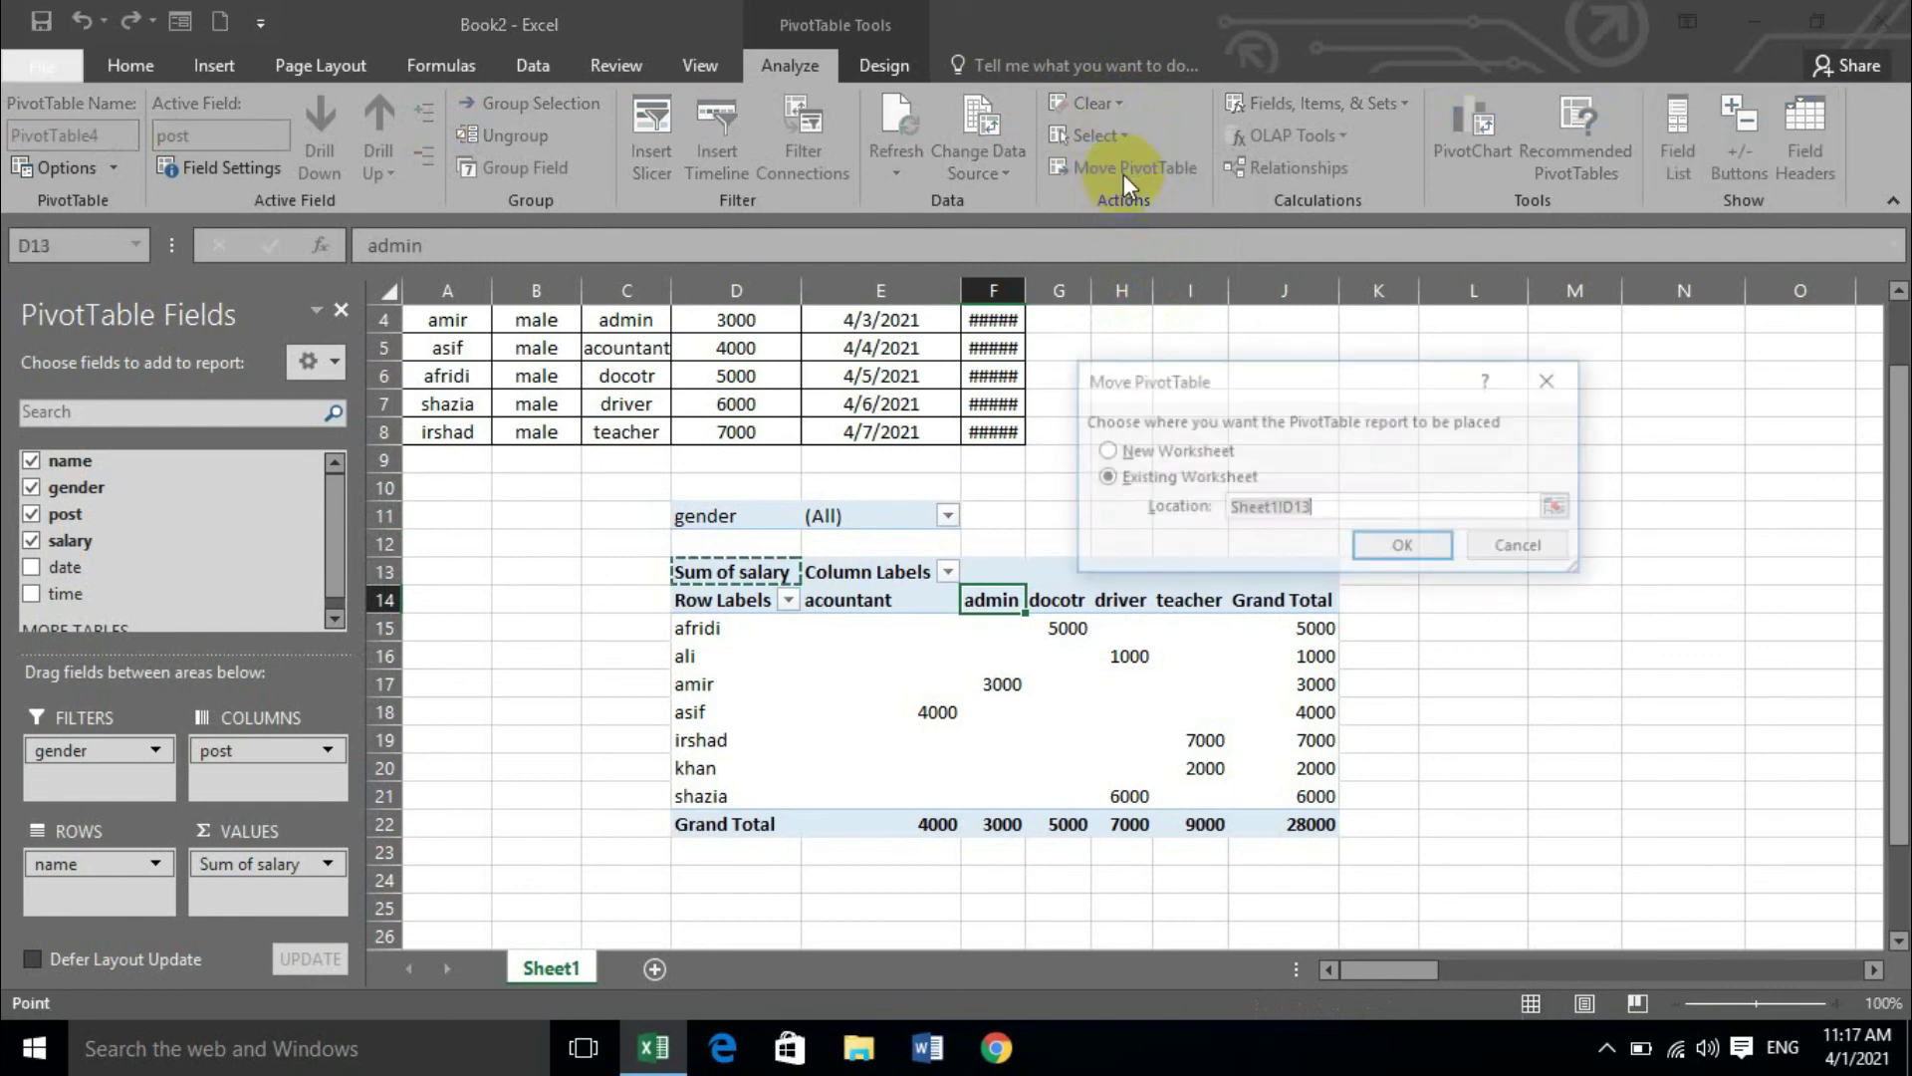
left_click(1106, 450)
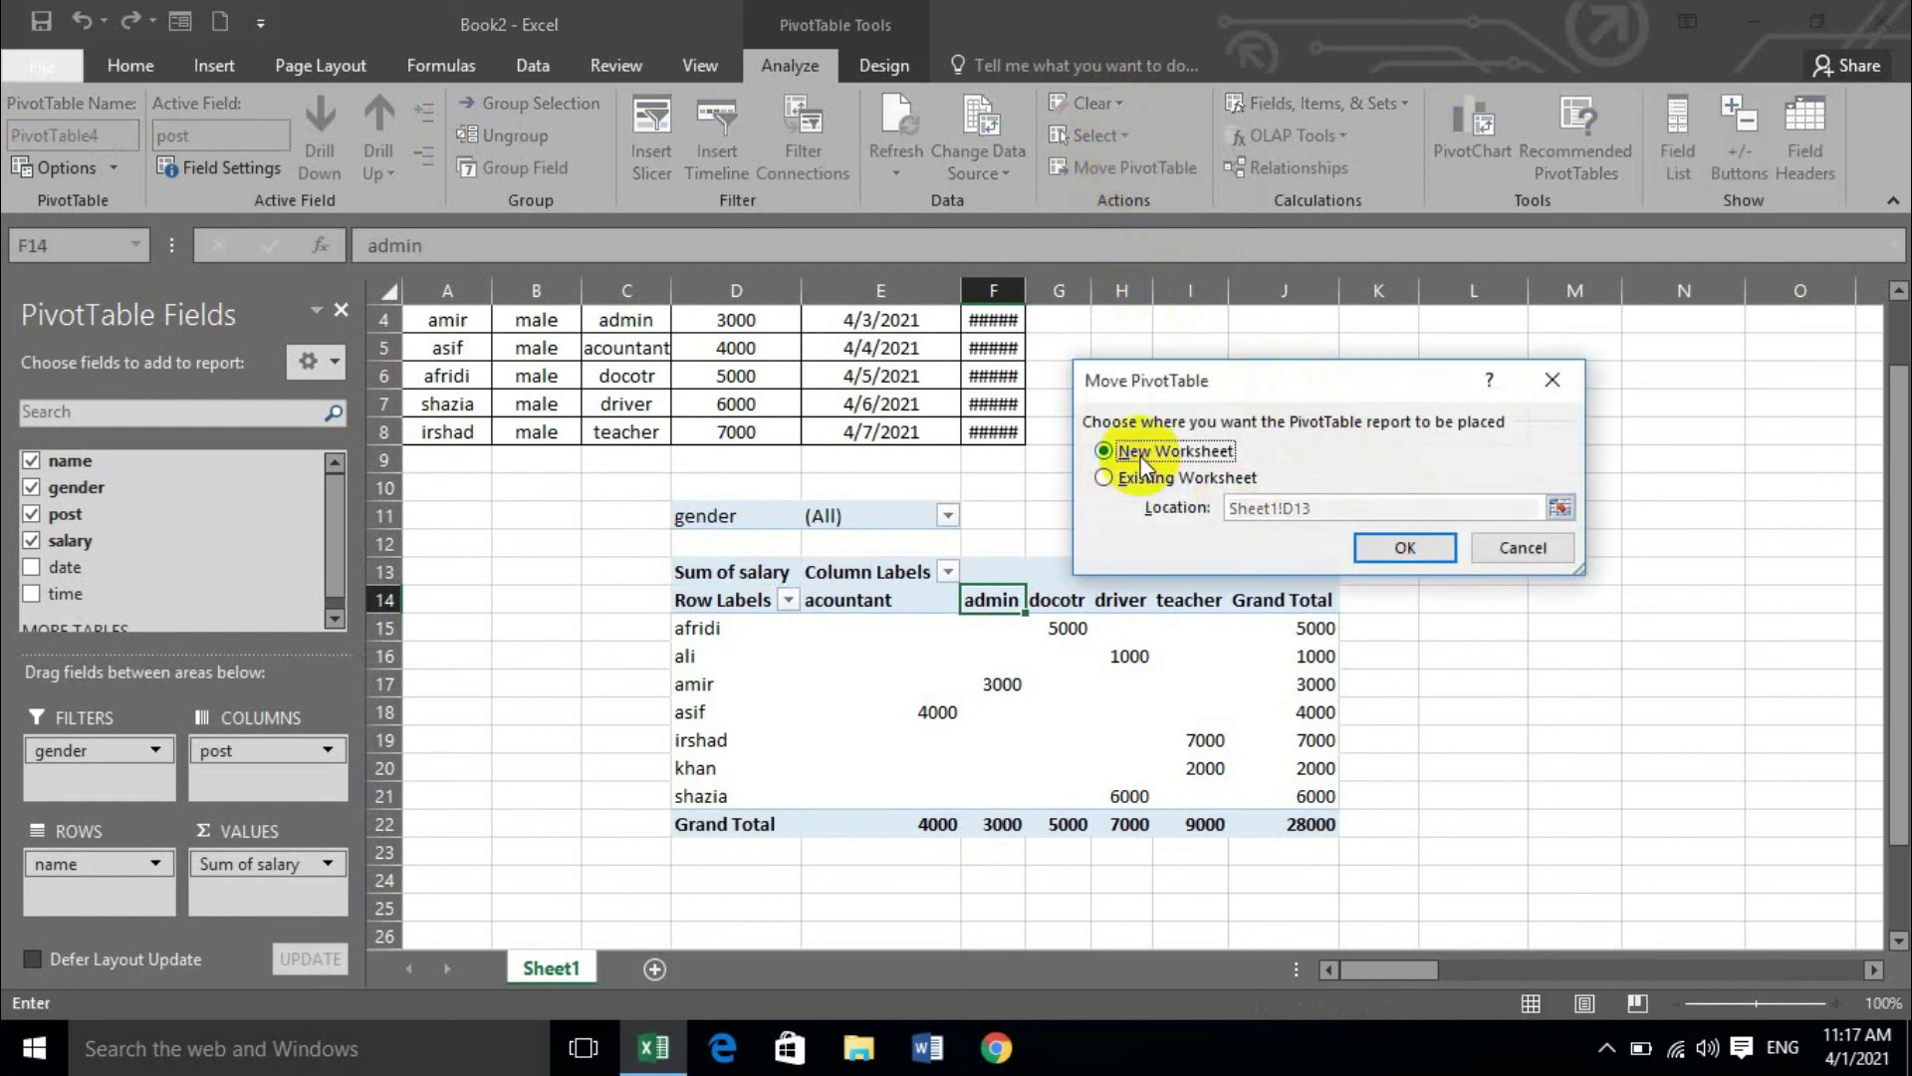
left_click(1394, 547)
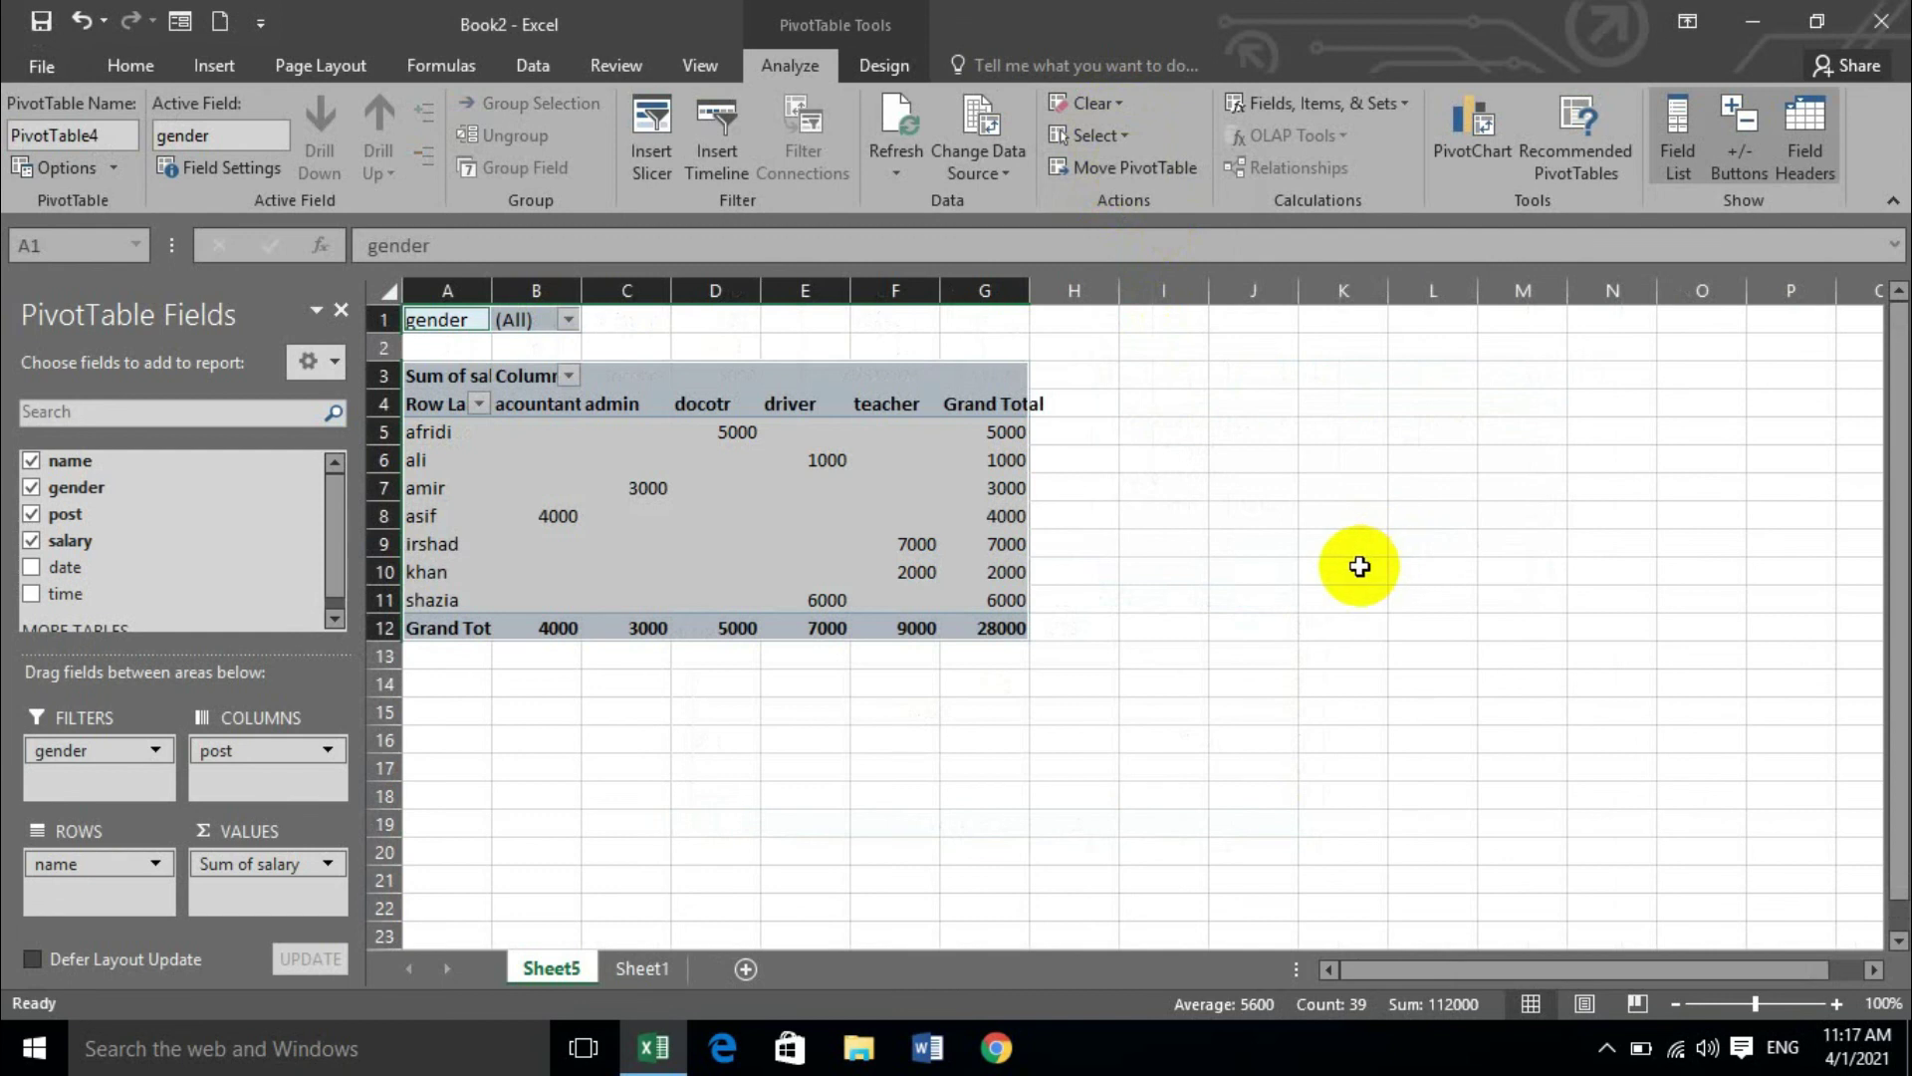
left_click(633, 970)
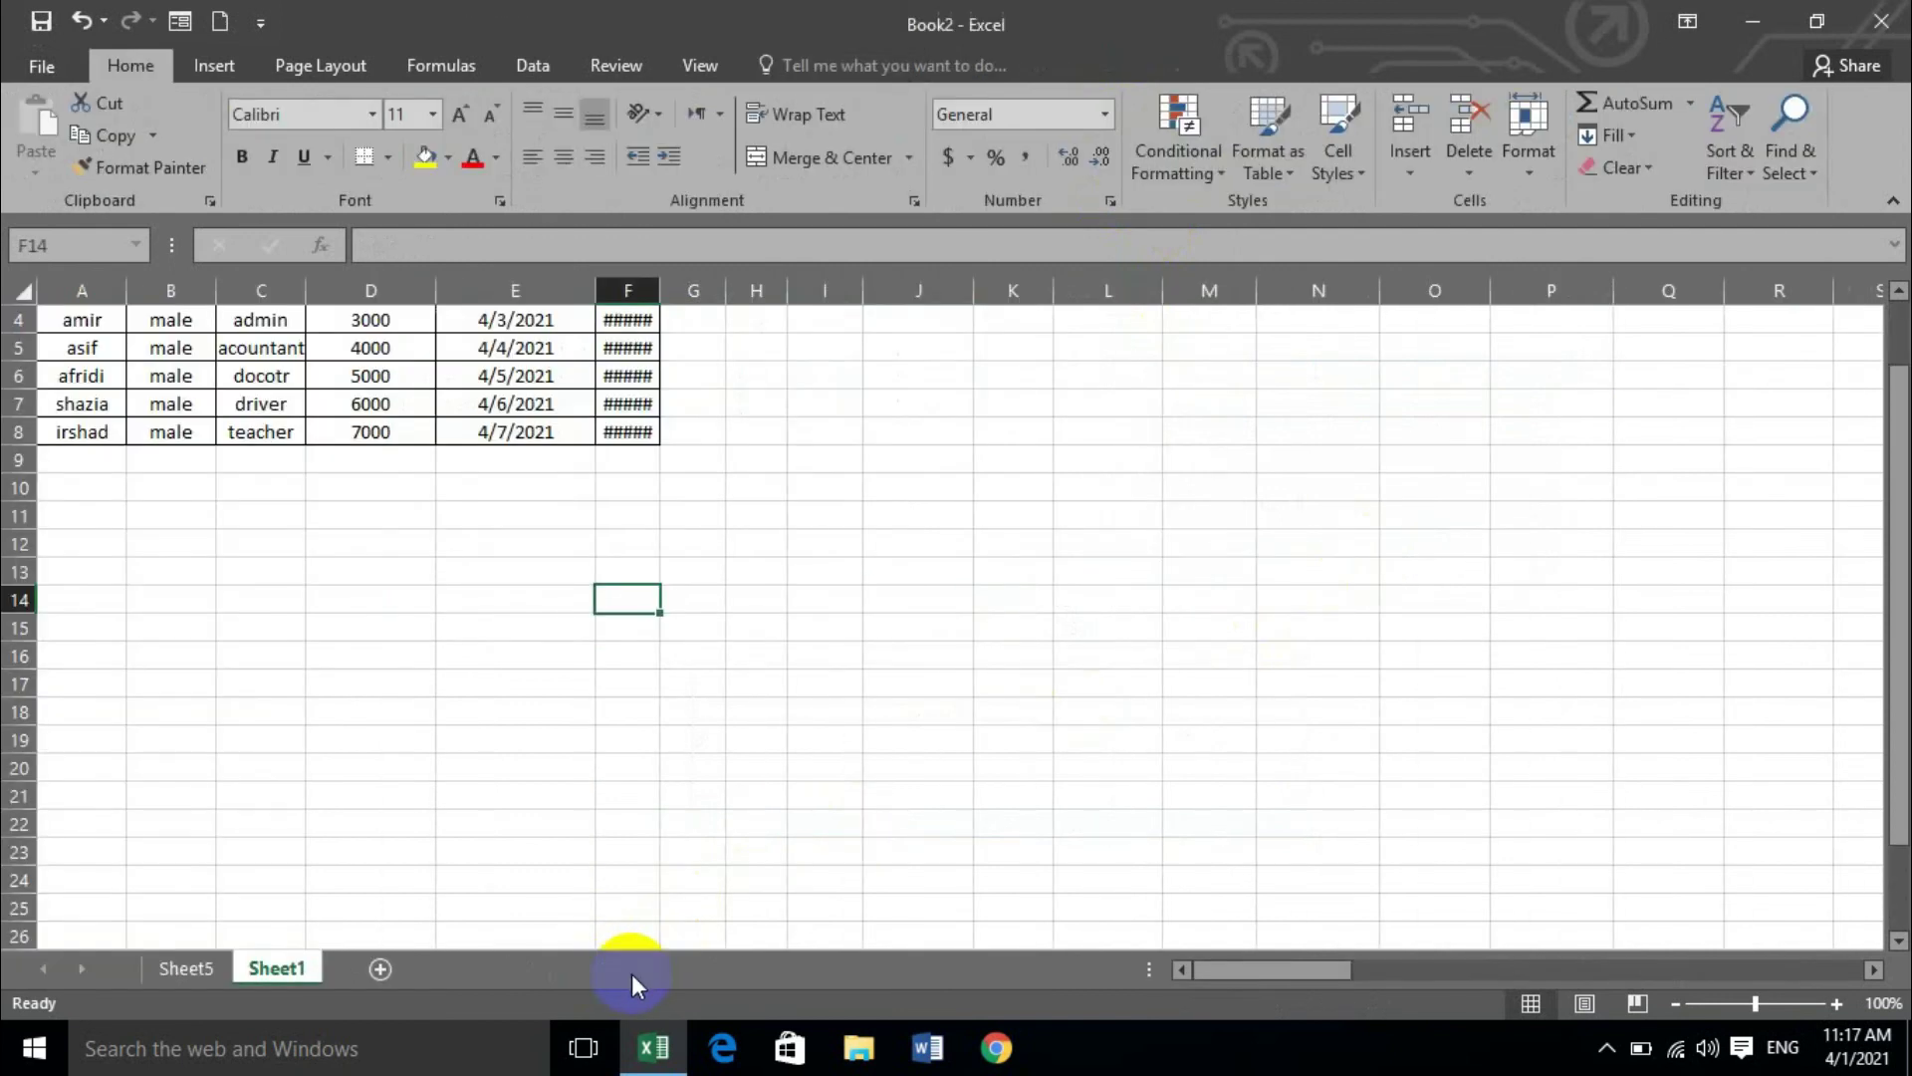
left_click(201, 970)
left_click_drag(1519, 969, 1454, 991)
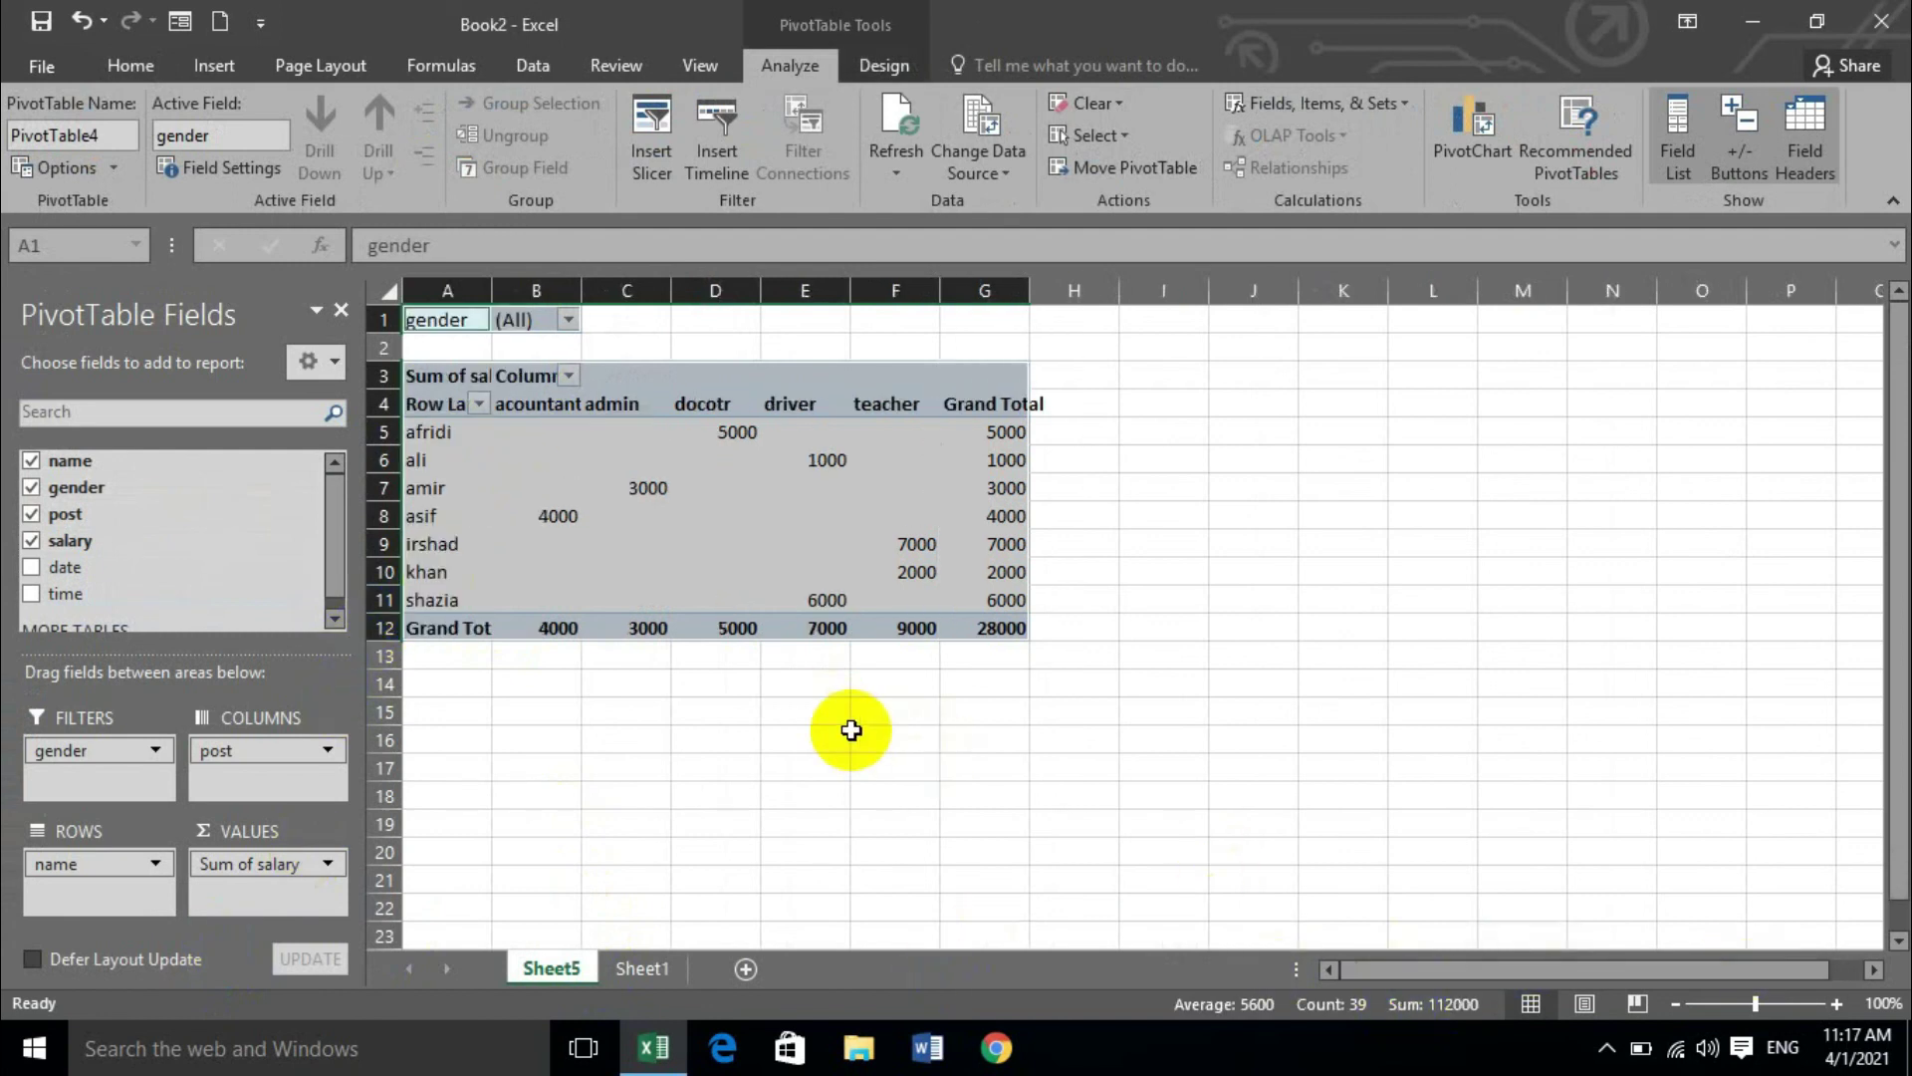